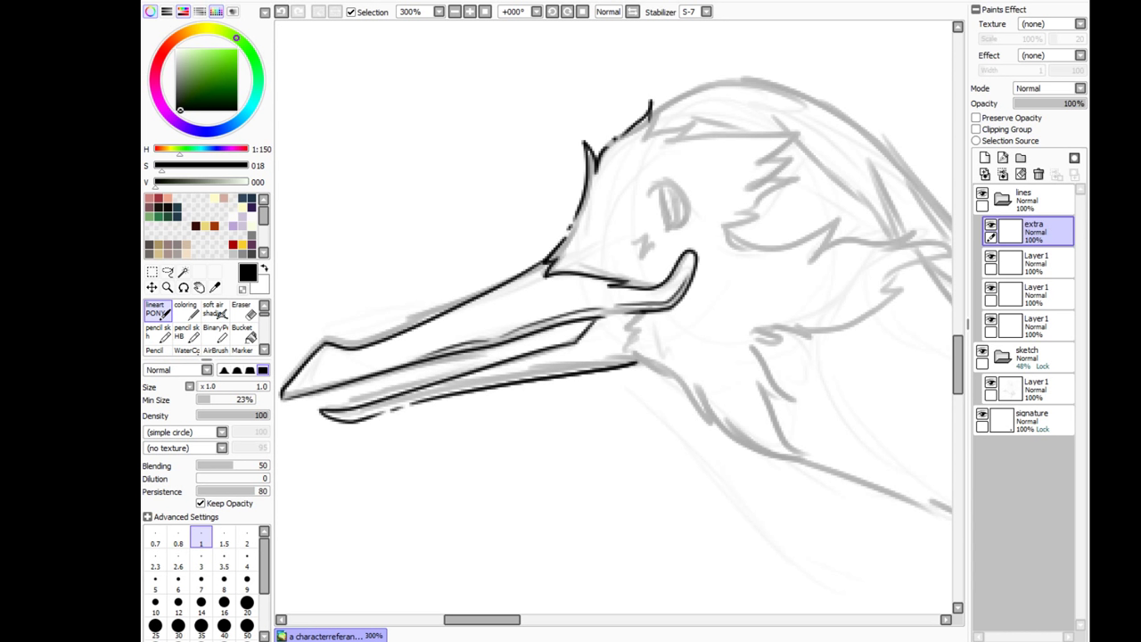
Step: Add a layer directly below the extra layer and ink the throat feathers under the beak with a size 2 brush
click(1035, 287)
click(984, 158)
click(247, 543)
mouse_move(644, 313)
mouse_down()
mouse_move(628, 338)
mouse_move(633, 365)
mouse_move(679, 380)
mouse_move(702, 432)
mouse_up()
drag(758, 383, 796, 453)
drag(713, 330, 561, 415)
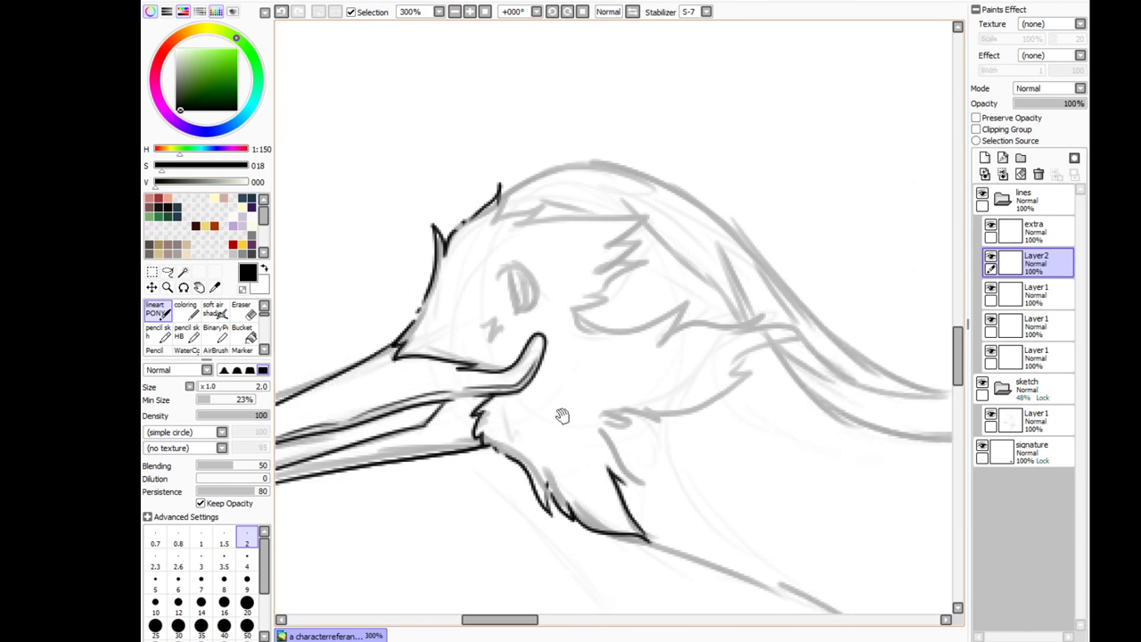
Step: Ink the jagged feather tufts at the crown and the outlines of the cheek and ear patches
drag(526, 184, 496, 223)
drag(556, 204, 499, 220)
drag(480, 212, 451, 243)
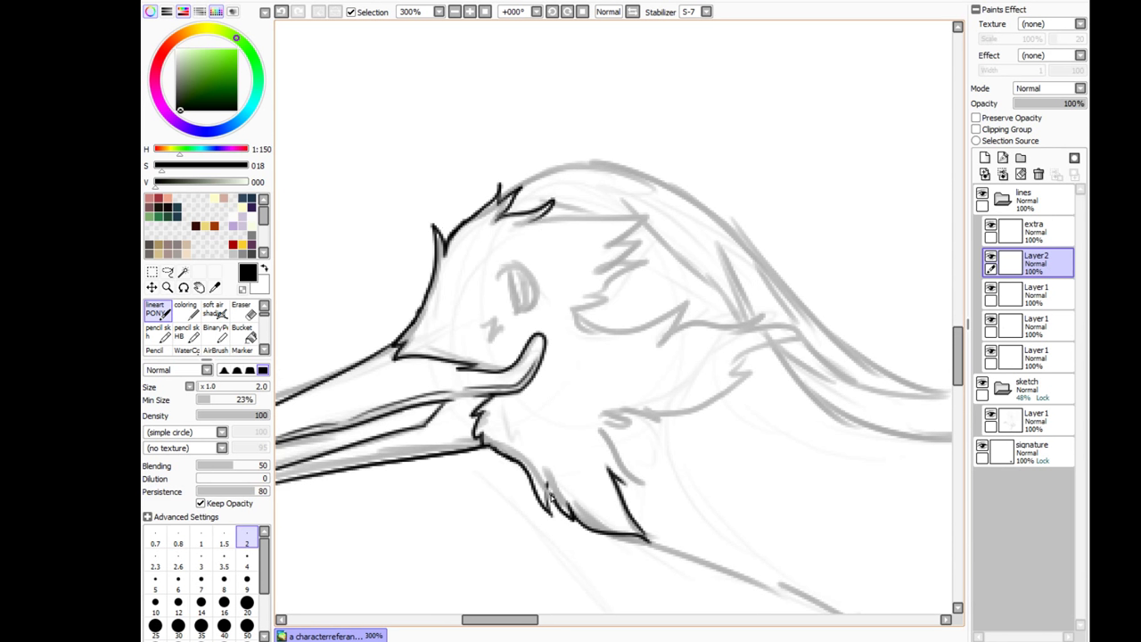
mouse_move(615, 419)
mouse_down()
mouse_move(658, 422)
mouse_move(660, 408)
mouse_move(733, 378)
mouse_move(728, 368)
mouse_move(805, 348)
mouse_move(730, 329)
mouse_move(669, 343)
mouse_up()
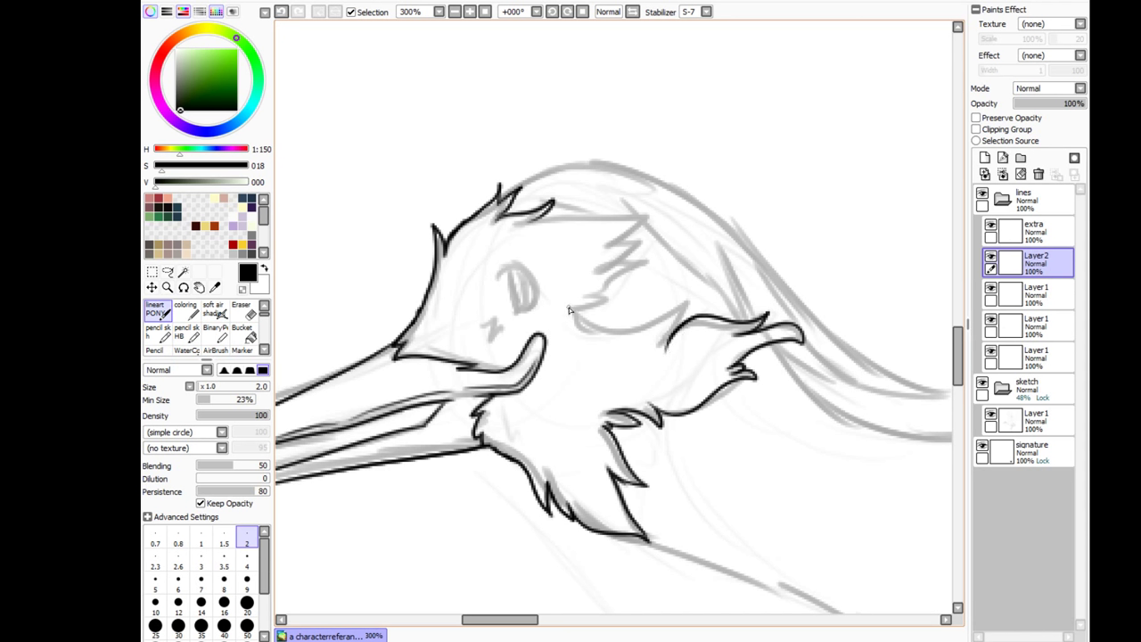
drag(570, 310, 686, 305)
mouse_move(581, 308)
mouse_down()
mouse_move(617, 267)
mouse_move(610, 245)
mouse_move(639, 229)
mouse_move(529, 209)
mouse_move(655, 256)
mouse_up()
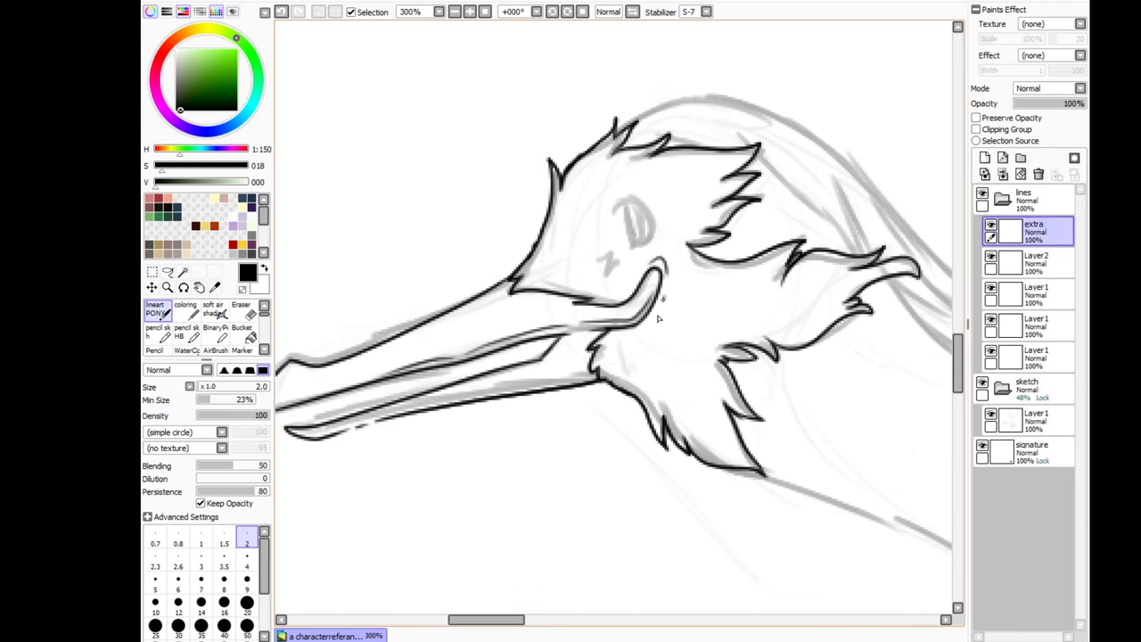
Step: Add small detail marks behind the beak on the extra layer and re-ink the lower beak's bottom edge on Layer1
key(ctrl+z)
mouse_move(662, 300)
mouse_down()
mouse_move(610, 344)
mouse_move(617, 374)
mouse_up()
click(1035, 294)
key(ctrl+z)
mouse_move(330, 428)
mouse_down()
mouse_move(384, 422)
mouse_move(334, 435)
mouse_move(387, 422)
mouse_move(317, 444)
mouse_move(496, 399)
mouse_move(610, 385)
mouse_up()
key(ctrl+z)
Step: Ink the top of the head and the long crest feather sweeping back over the nape
click(471, 11)
click(471, 11)
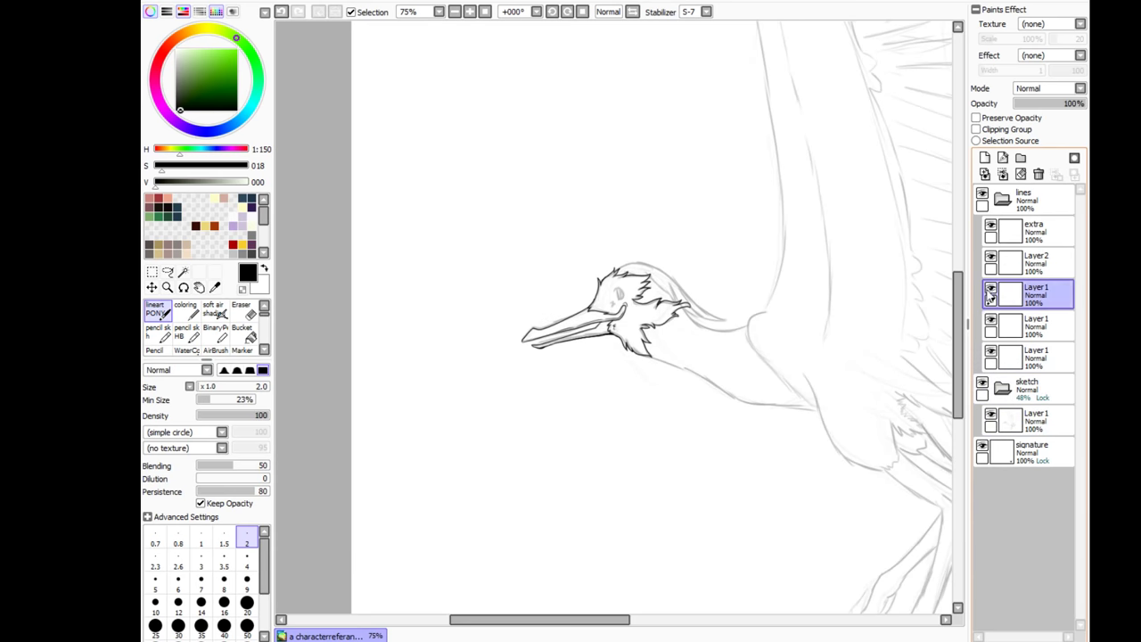
scroll(704, 267, up, 4)
mouse_move(352, 236)
mouse_down()
mouse_move(419, 210)
mouse_move(758, 435)
mouse_move(804, 440)
mouse_up()
mouse_move(656, 382)
mouse_down()
mouse_move(724, 439)
mouse_move(667, 428)
mouse_move(686, 434)
mouse_up()
mouse_move(571, 287)
mouse_down()
mouse_move(612, 372)
mouse_move(602, 375)
mouse_up()
mouse_move(495, 267)
mouse_down()
mouse_move(571, 344)
mouse_move(466, 239)
mouse_move(571, 327)
mouse_up()
Step: Ink the inner crest feather lines behind the cheek on the extra layer
click(1034, 230)
drag(644, 353, 715, 421)
drag(535, 246, 652, 367)
drag(360, 239, 498, 228)
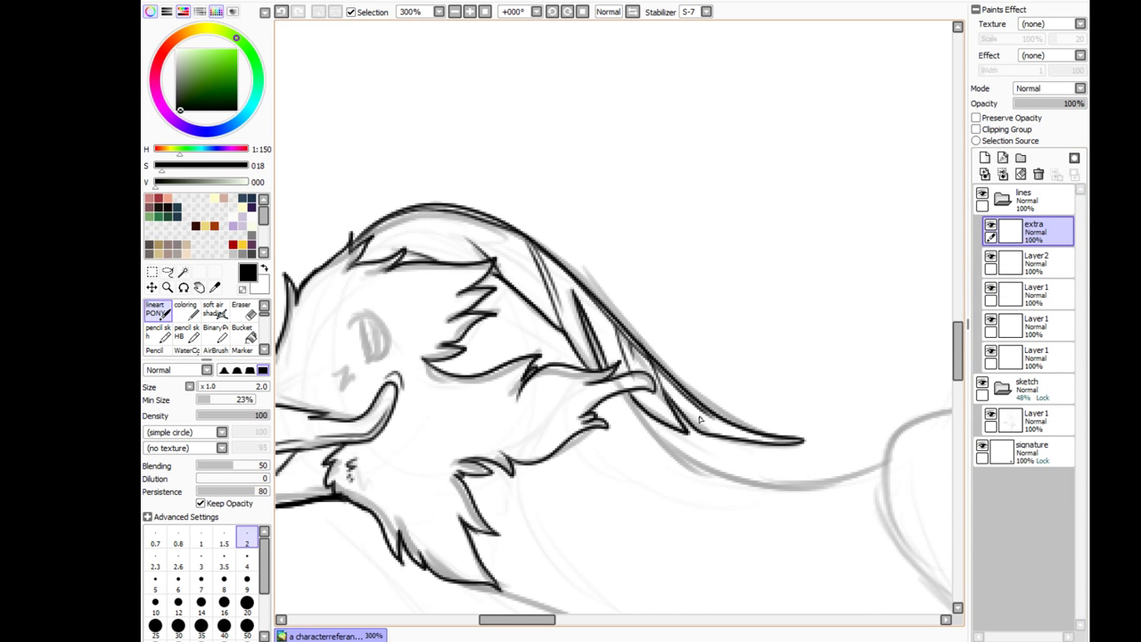
Step: Add a layer above the topmost Layer1 and ink the upper and lower contours of the neck
key(e)
key(Down)
key(Down)
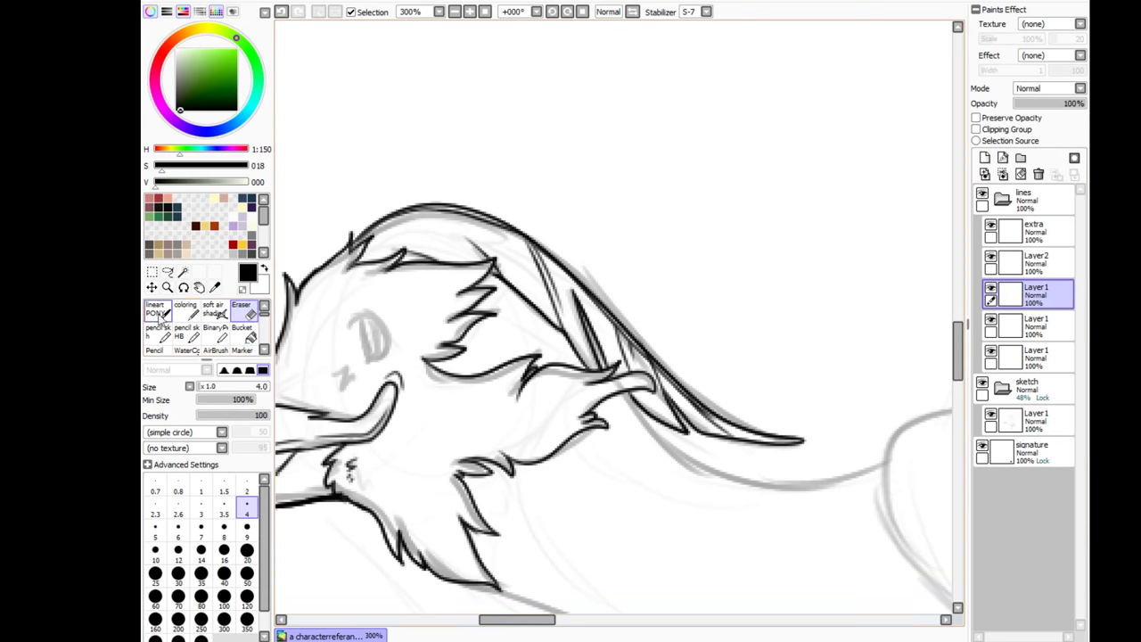
click(156, 312)
click(984, 157)
scroll(611, 325, down, 3)
mouse_move(688, 335)
mouse_down()
mouse_move(612, 324)
mouse_move(690, 328)
mouse_up()
key(ctrl+z)
key(ctrl+z)
drag(609, 312, 690, 328)
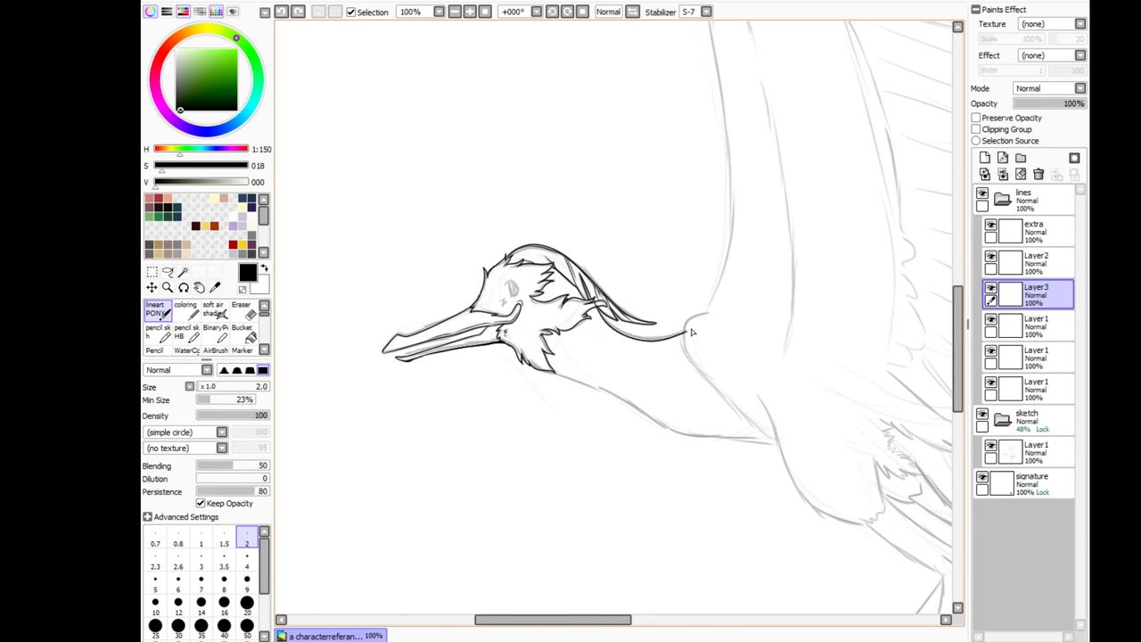
mouse_move(546, 371)
mouse_down()
mouse_move(642, 417)
mouse_move(779, 454)
mouse_move(505, 407)
mouse_move(398, 361)
mouse_up()
key(ctrl+z)
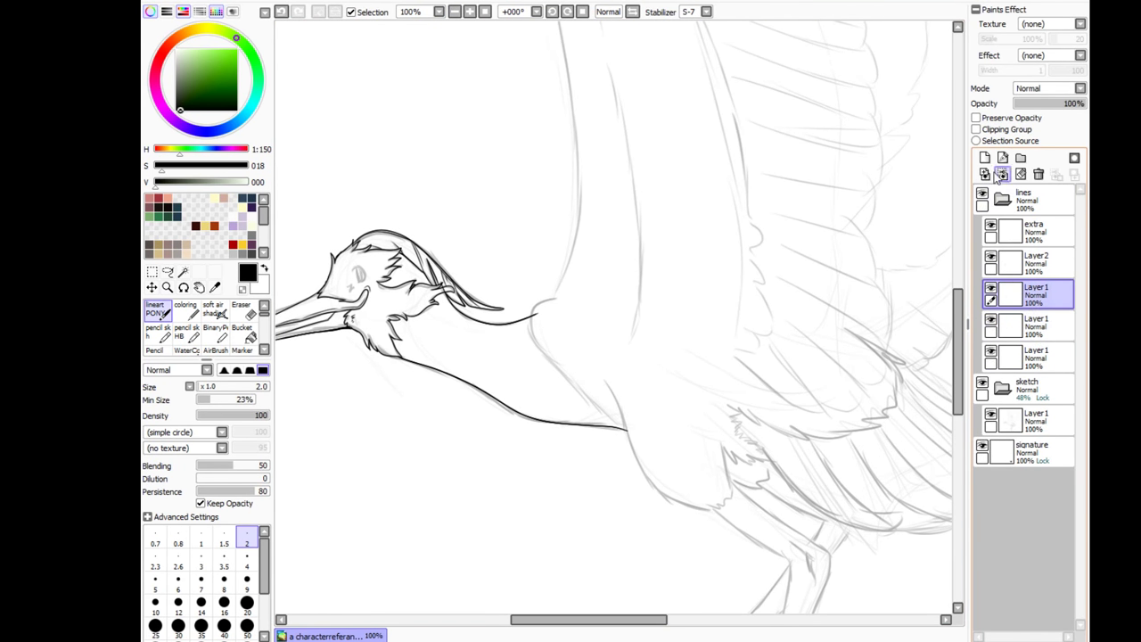
Step: Add a layer below Layer2 and ink the near wing's leading edge and first two primary feather tips
scroll(569, 477, down, 3)
key(ctrl+shift+n)
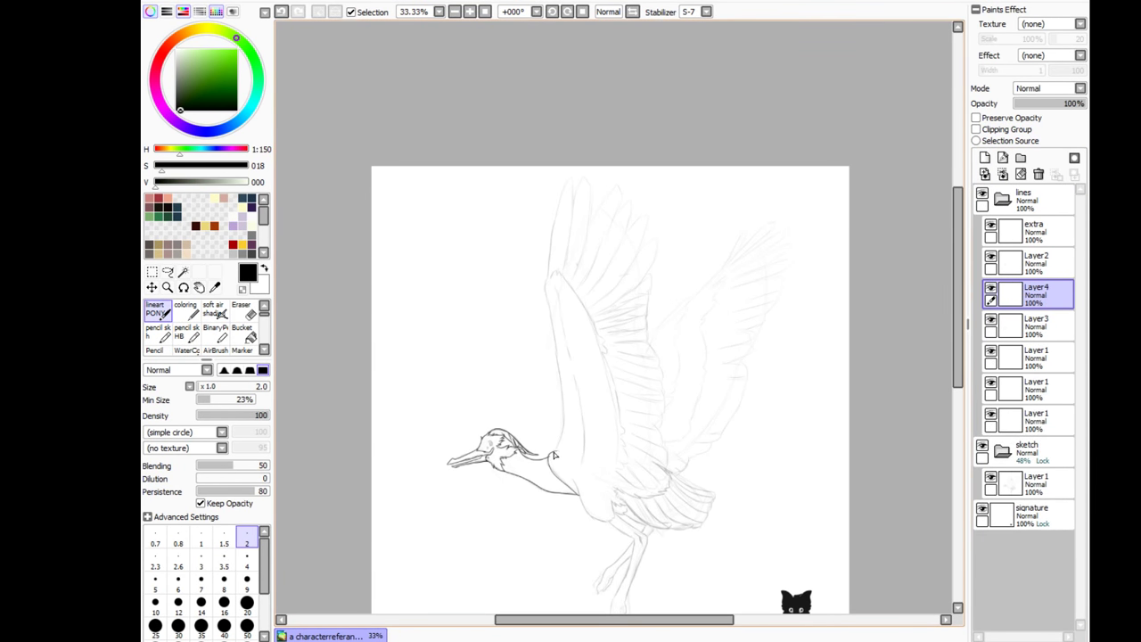
drag(583, 175, 584, 227)
Step: Put the wing layer in a folder named feathers, add a layer there, and ink the next four primary feather tips
scroll(584, 227, up, 3)
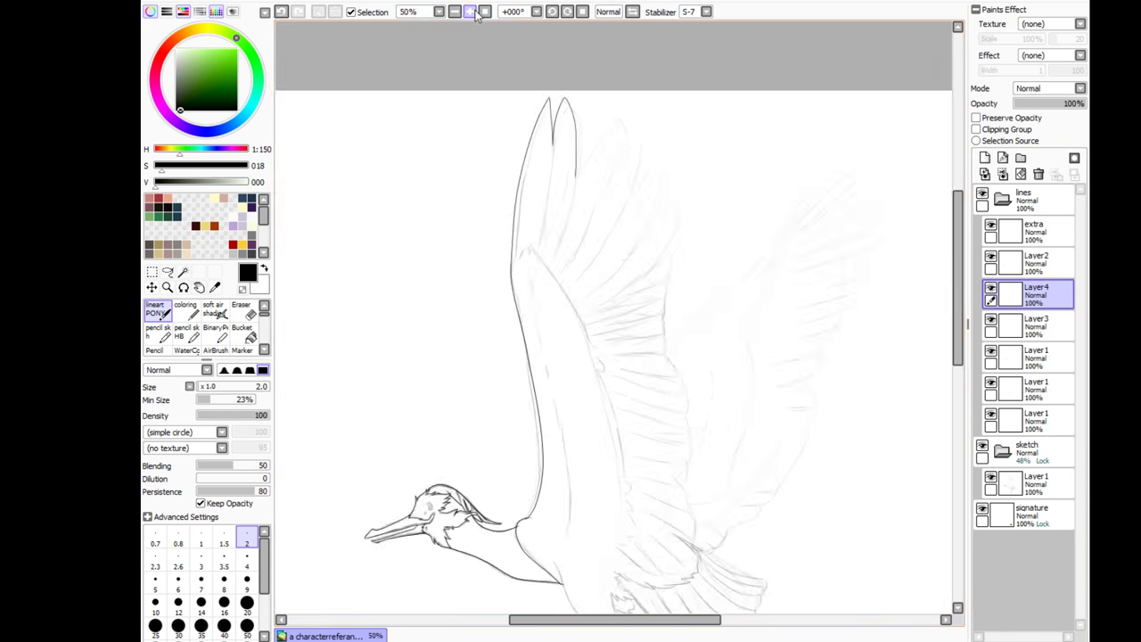
key(ctrl+g)
key(ctrl+shift+n)
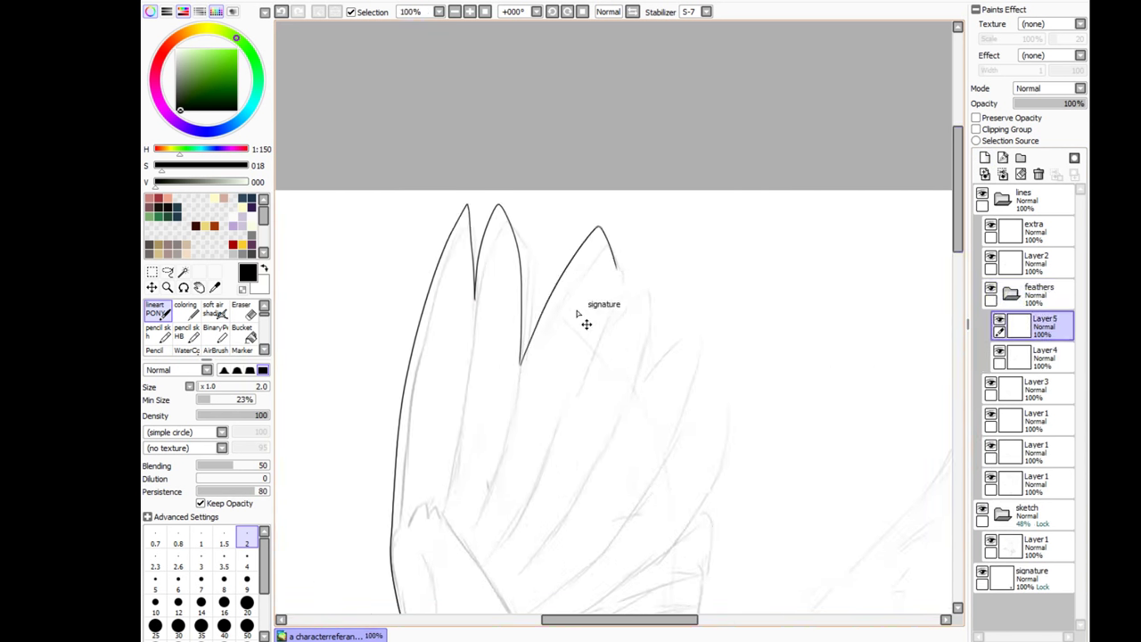
drag(610, 247, 514, 408)
scroll(500, 401, up, 1)
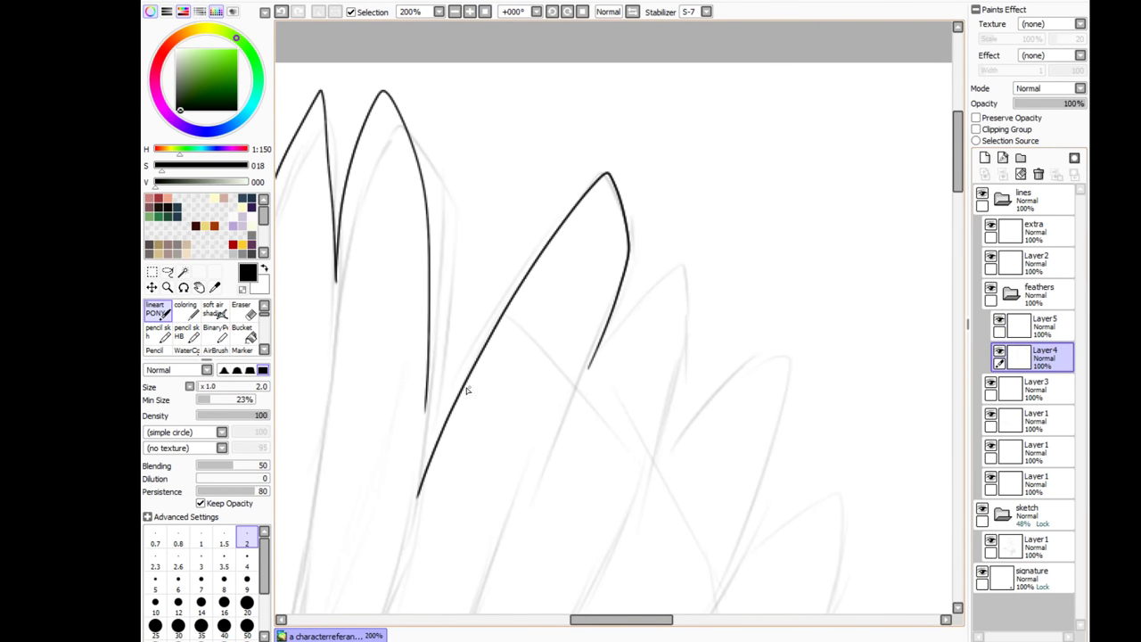
mouse_move(589, 367)
mouse_down()
mouse_move(666, 438)
mouse_move(655, 477)
mouse_up()
scroll(757, 455, down, 3)
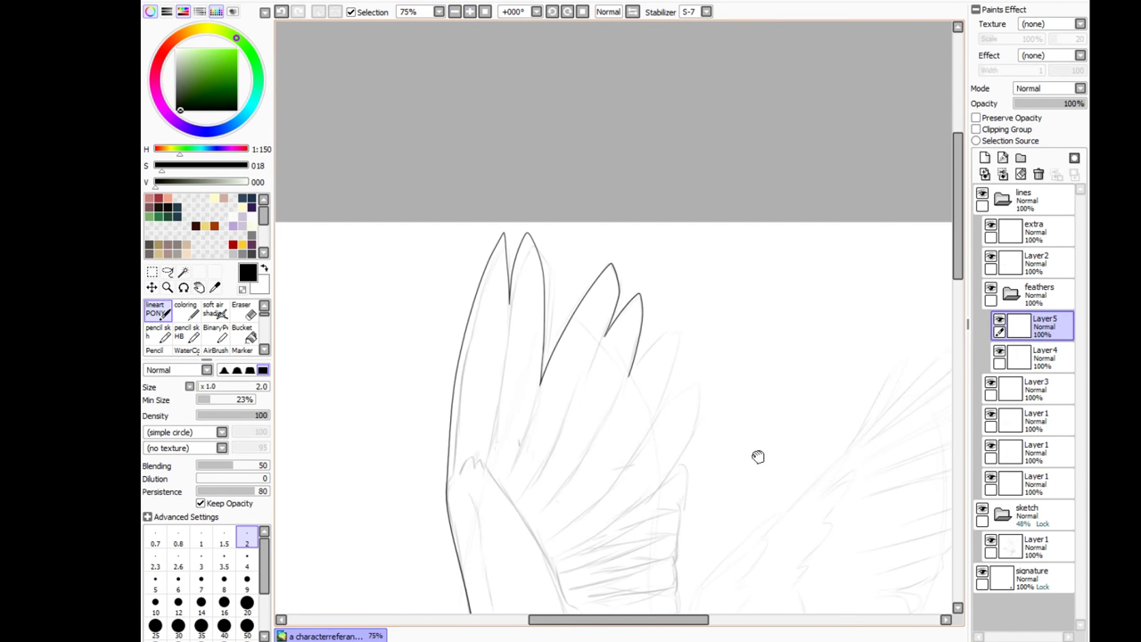
drag(575, 266, 624, 224)
drag(643, 312, 623, 361)
Step: Add another layer in the feathers folder and ink the near wing's scalloped trailing edge down to the tail
key(ctrl+shift+n)
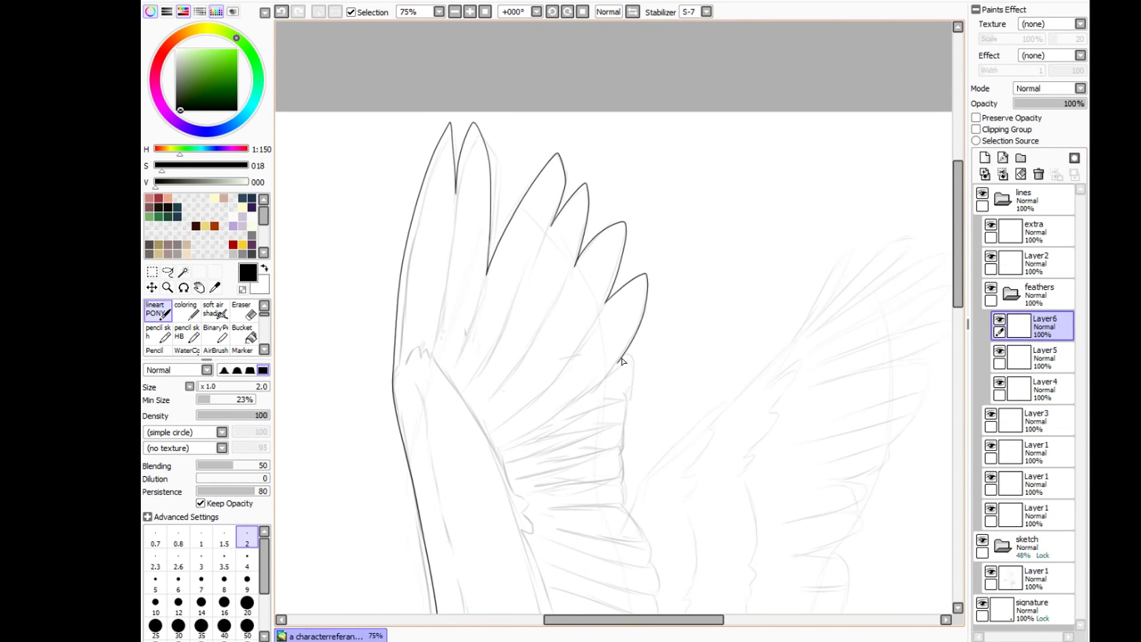
drag(624, 469, 629, 504)
scroll(624, 482, down, 3)
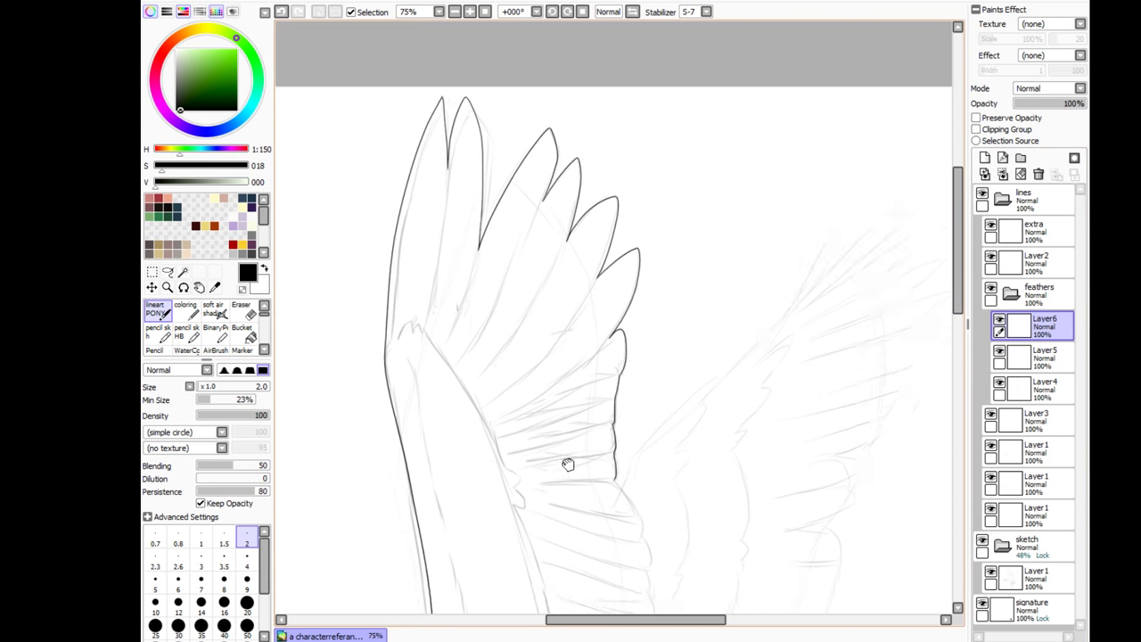
drag(595, 364, 617, 401)
drag(631, 484, 633, 321)
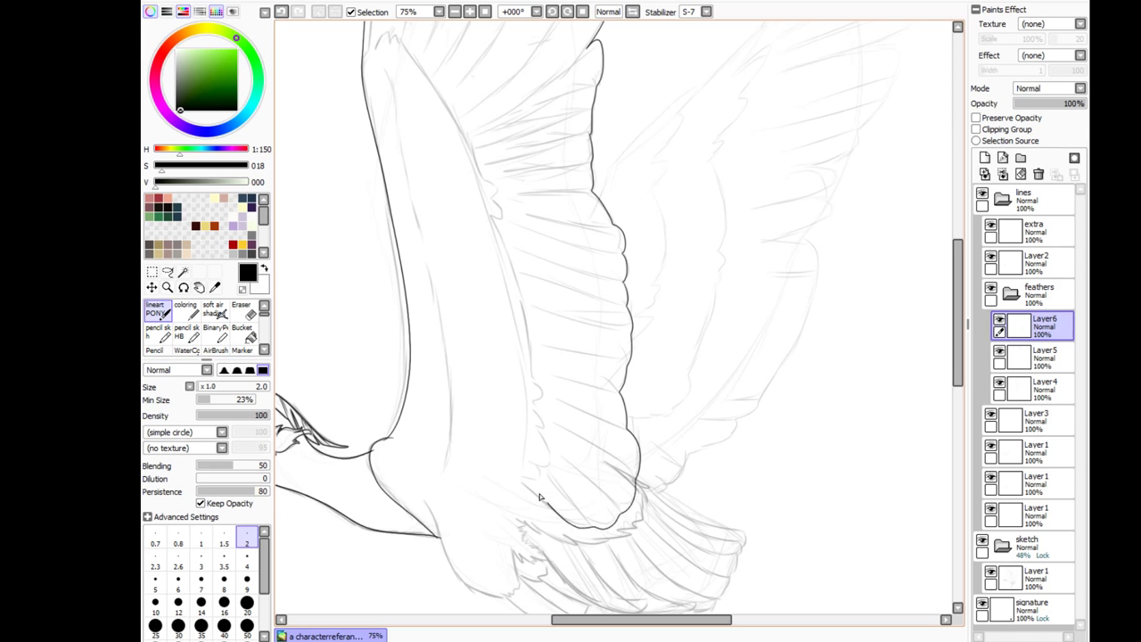
Step: Clean up the near wing's line at the shoulder joint on Layer4 with the Eraser at size 9
key(ctrl+plus)
click(1007, 390)
key(ctrl+plus)
key(ctrl+plus)
key(e)
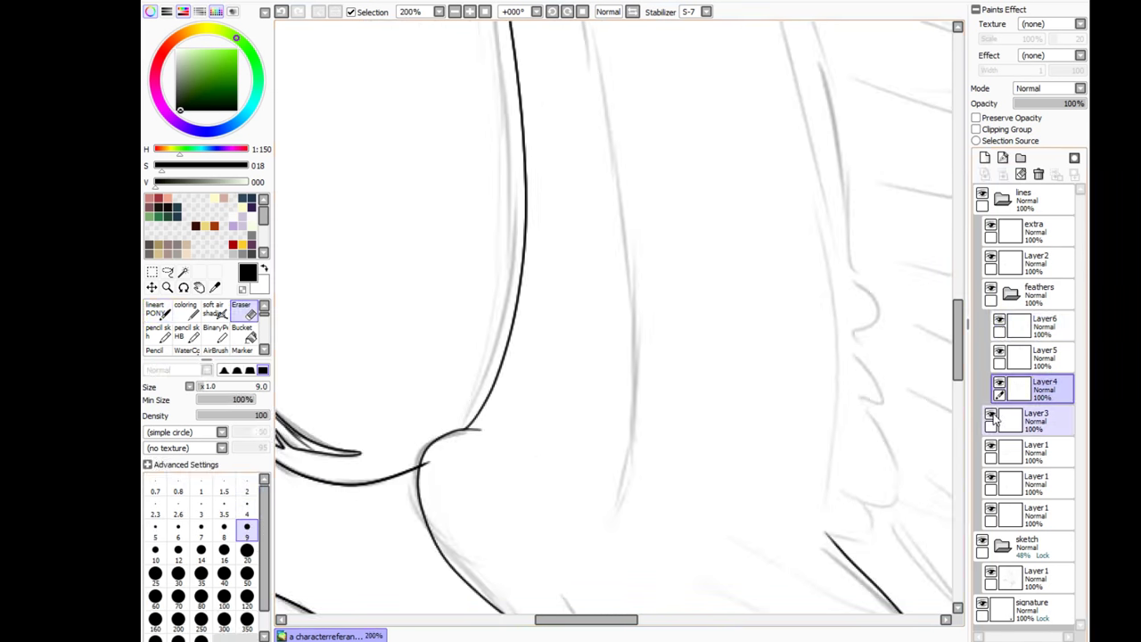
Step: Add a layer named extra2 at the top of the lines folder
key(ctrl+minus)
key(ctrl+minus)
key(ctrl+minus)
key(ctrl+minus)
key(ctrl+minus)
click(984, 157)
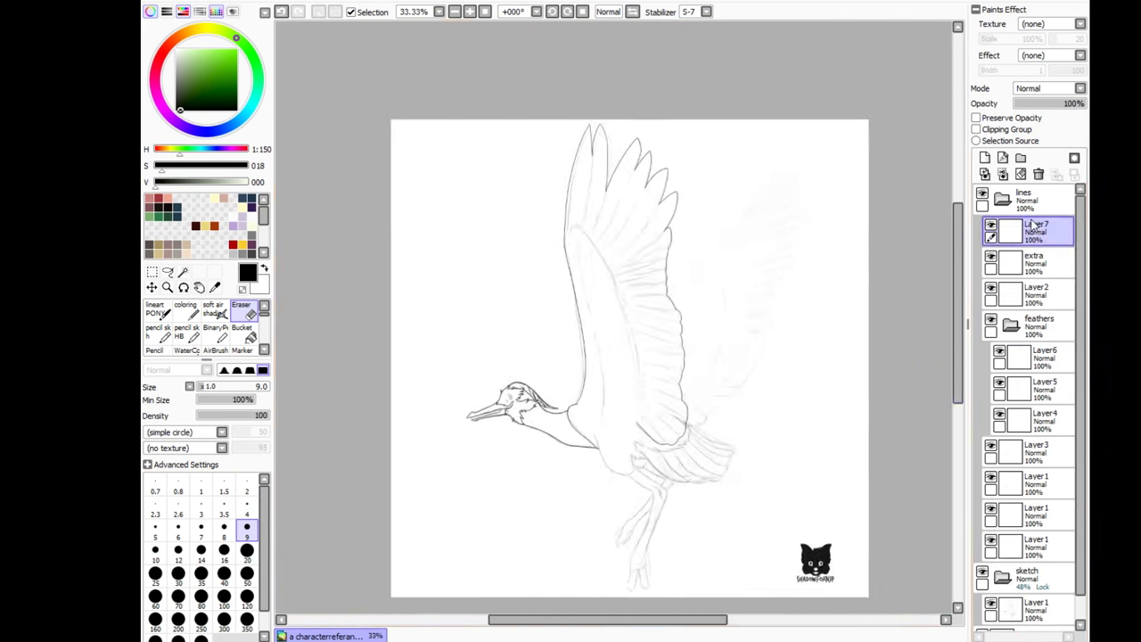
Step: Ink the scalloped edge of the near wing's coverts on Layer6, from the wrist down to the wing base
click(1045, 357)
key(ctrl+plus)
key(ctrl+plus)
key(n)
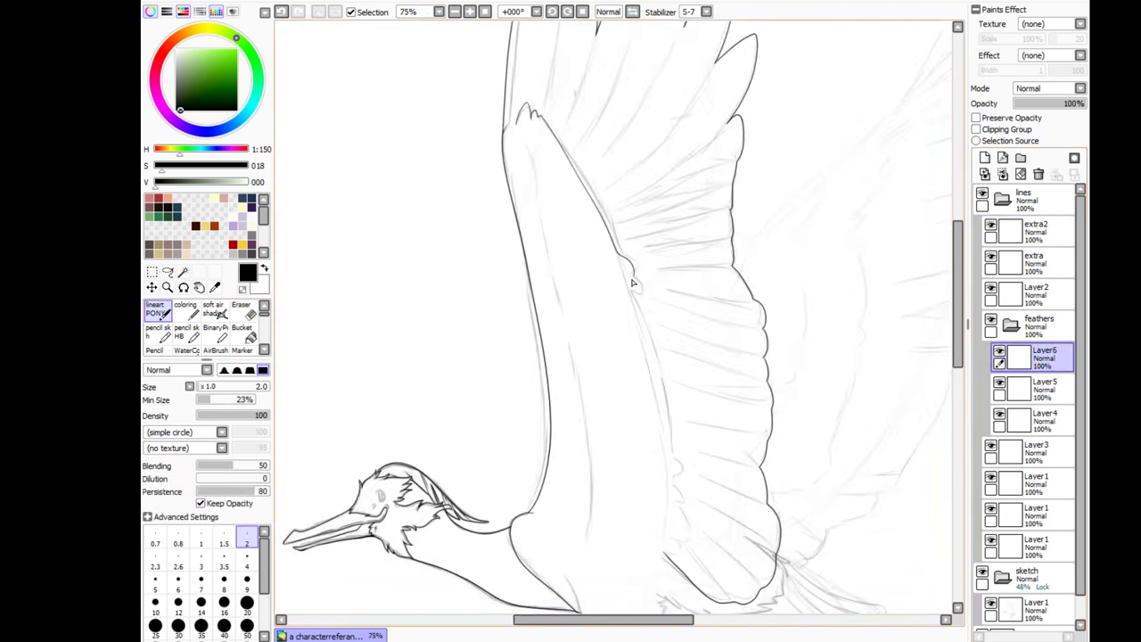
key(ctrl+plus)
scroll(624, 267, down, 3)
mouse_move(588, 140)
mouse_down()
mouse_move(655, 359)
mouse_move(644, 392)
mouse_move(658, 475)
mouse_up()
key(ctrl+z)
drag(650, 412, 647, 465)
key(ctrl+z)
key(ctrl+y)
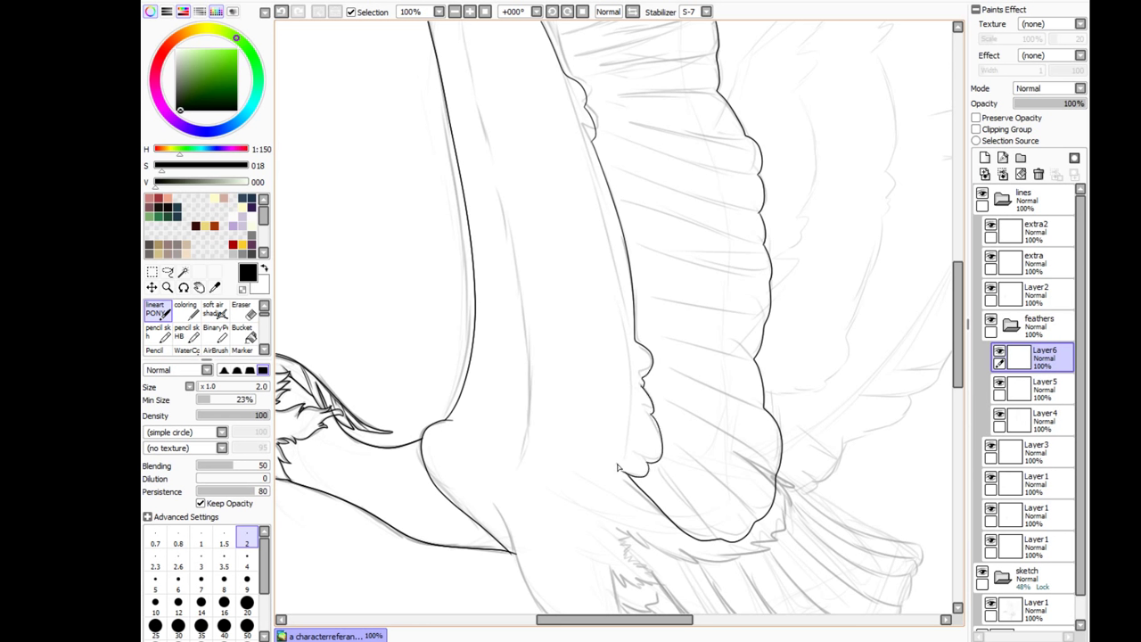
Step: Ink a broken contour line down the near wing's arm on the extra2 layer with the stabilizer at S-2
scroll(625, 312, up, 3)
click(1035, 230)
key(ctrl+minus)
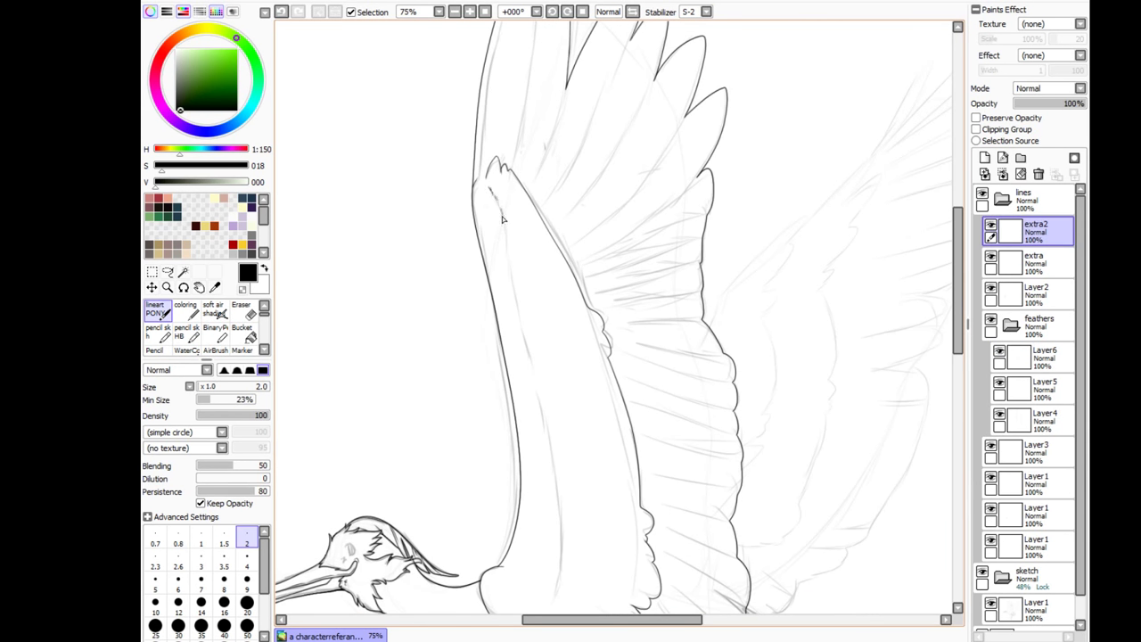
key(ctrl+z)
drag(517, 300, 532, 372)
scroll(553, 365, down, 3)
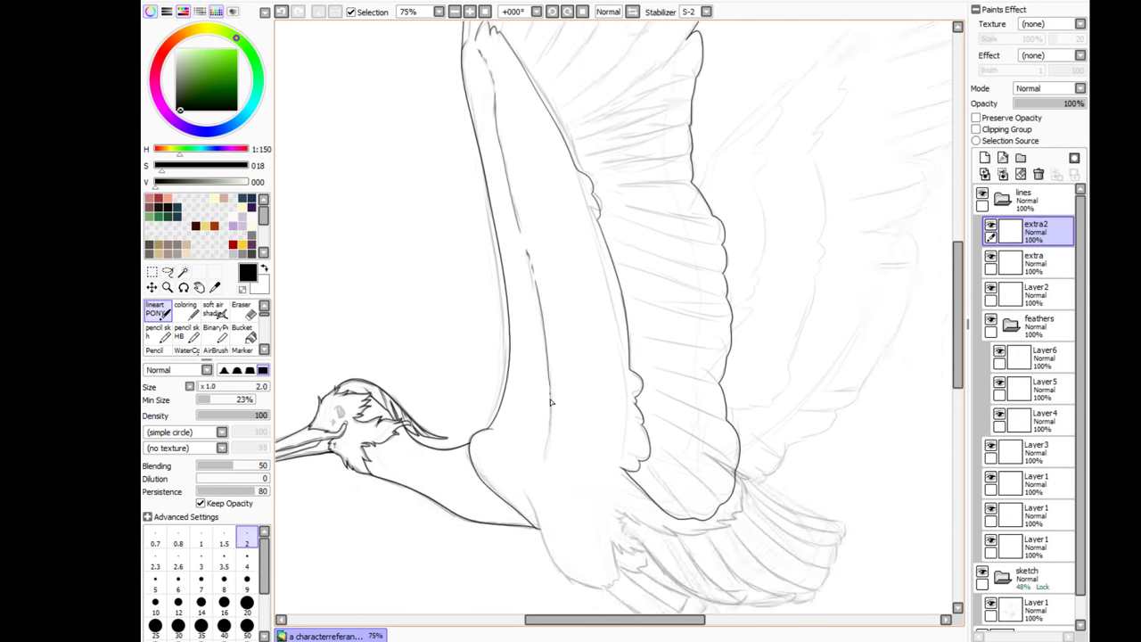
key(ctrl+z)
Step: Ink the dividing lines of the near wing's lowest feathers and its long primary feathers
drag(650, 375, 543, 299)
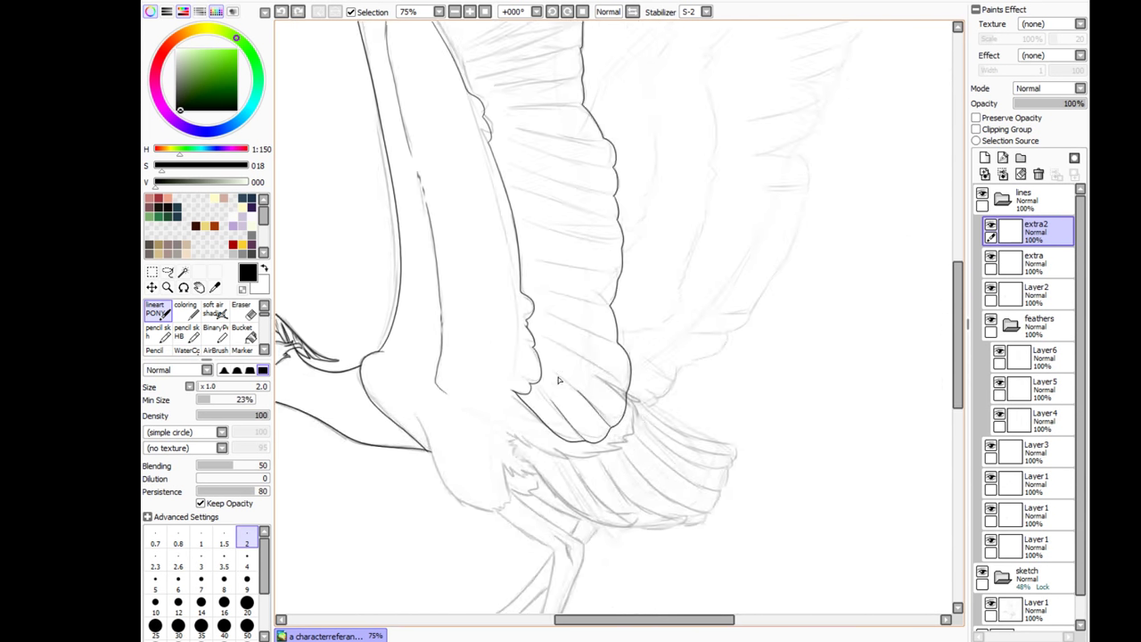
scroll(544, 307, up, 5)
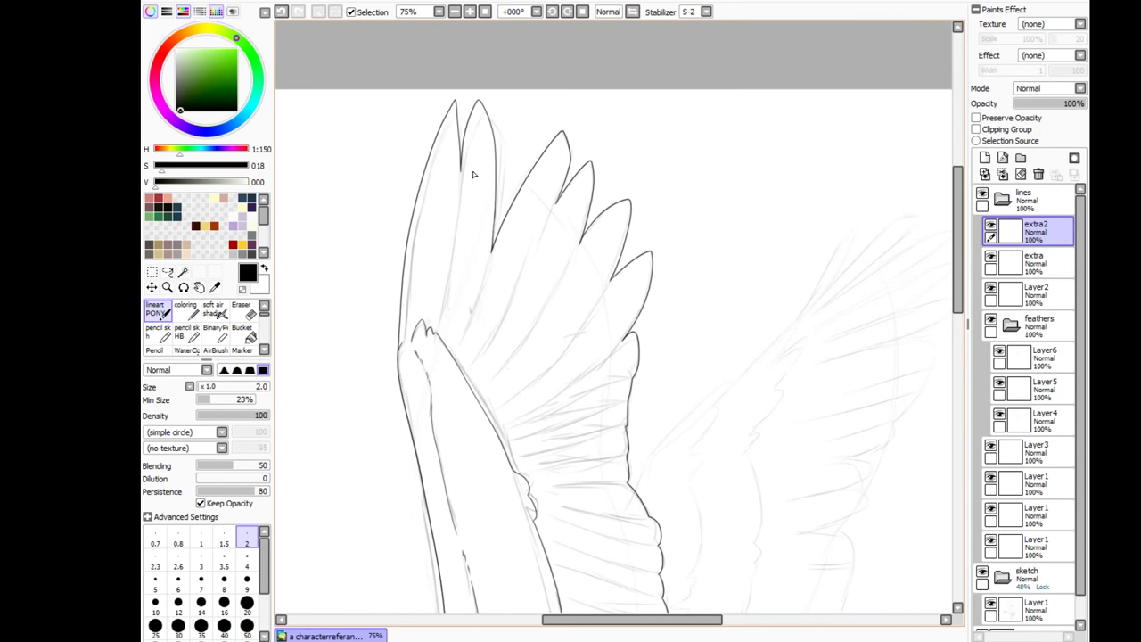
mouse_move(564, 202)
mouse_down()
mouse_move(540, 330)
mouse_move(499, 387)
mouse_up()
key(ctrl+z)
drag(556, 204, 481, 360)
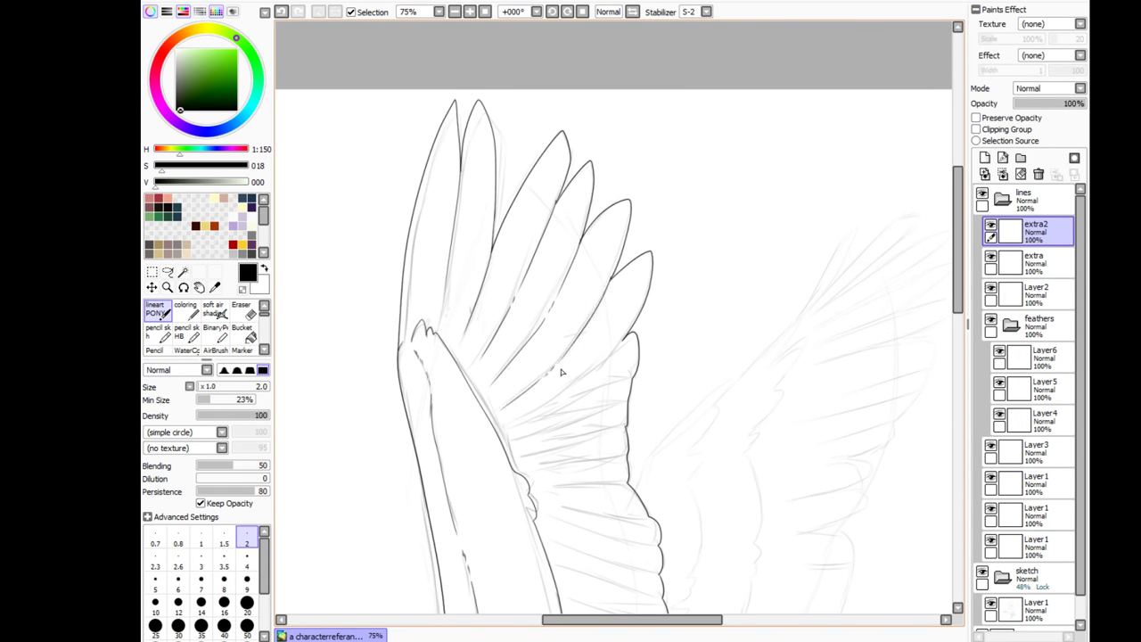
Step: Ink the dividing lines between the shorter secondary feathers along the near wing's trailing edge
drag(627, 378, 521, 426)
drag(628, 404, 521, 444)
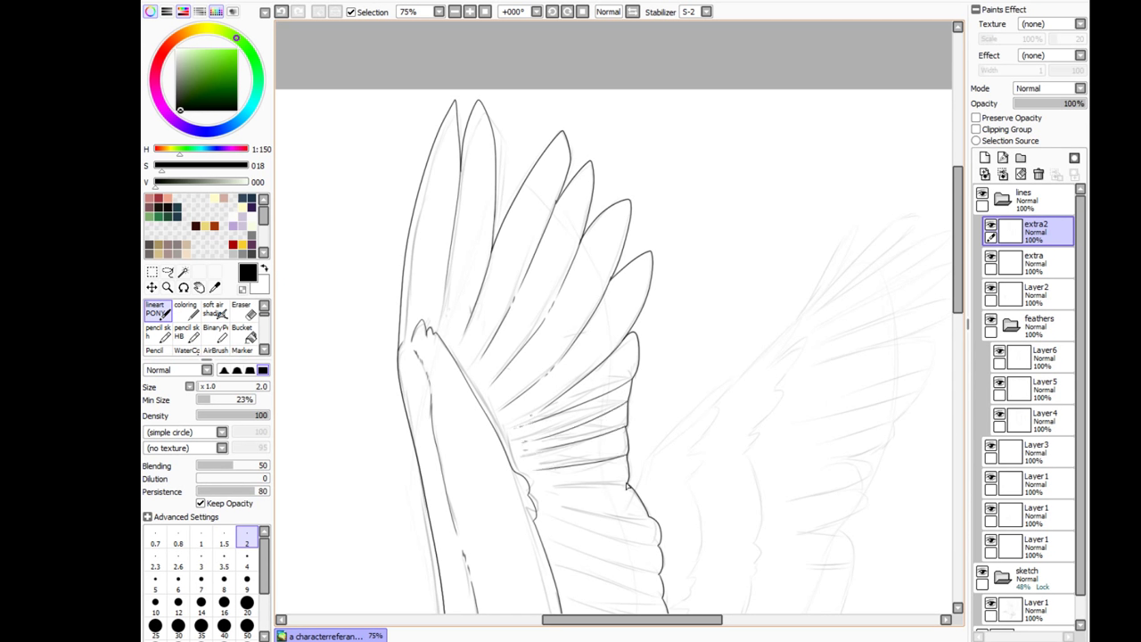
drag(633, 481, 546, 495)
drag(545, 496, 516, 418)
drag(604, 390, 513, 399)
drag(628, 426, 541, 432)
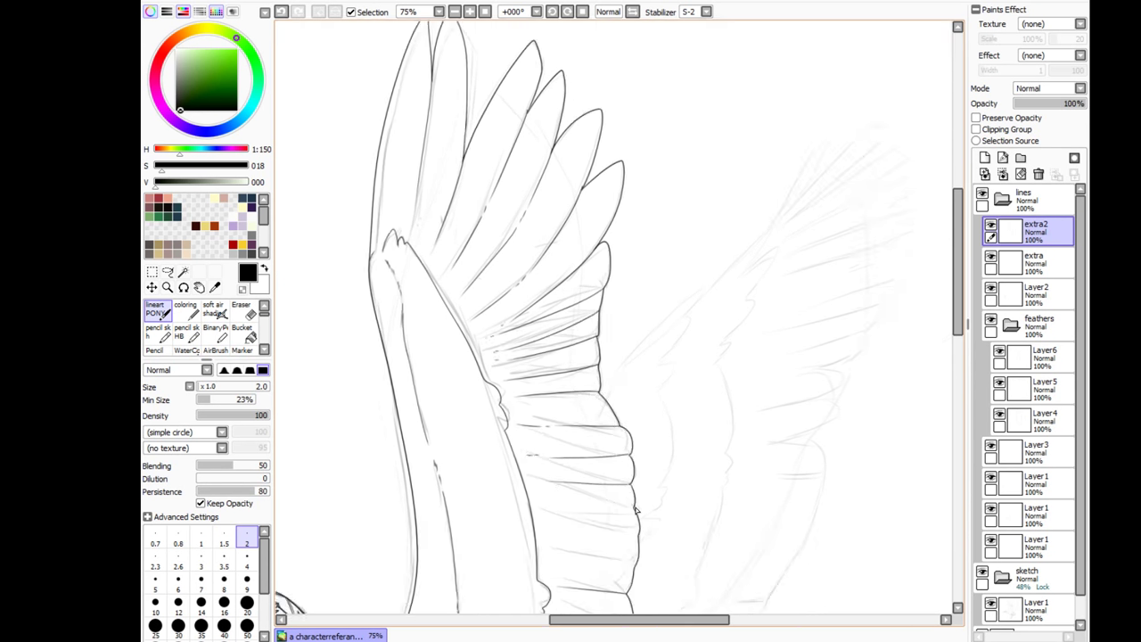
Step: Add small feather texture marks around the bird's cheek and throat on the extra2 layer
scroll(484, 527, up, 4)
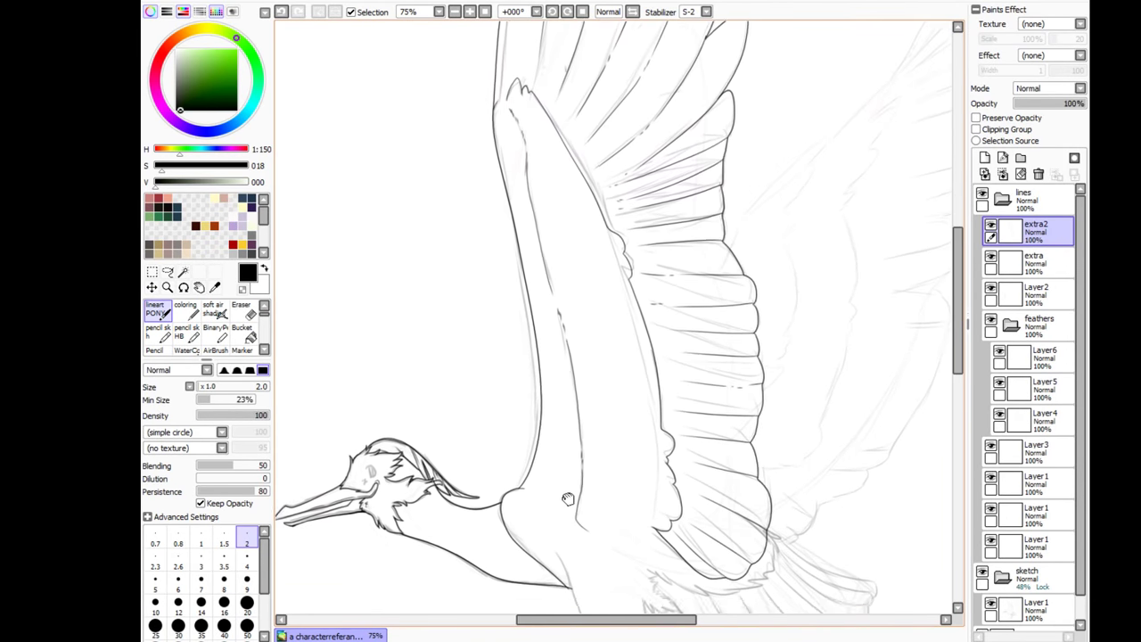
drag(577, 291, 647, 236)
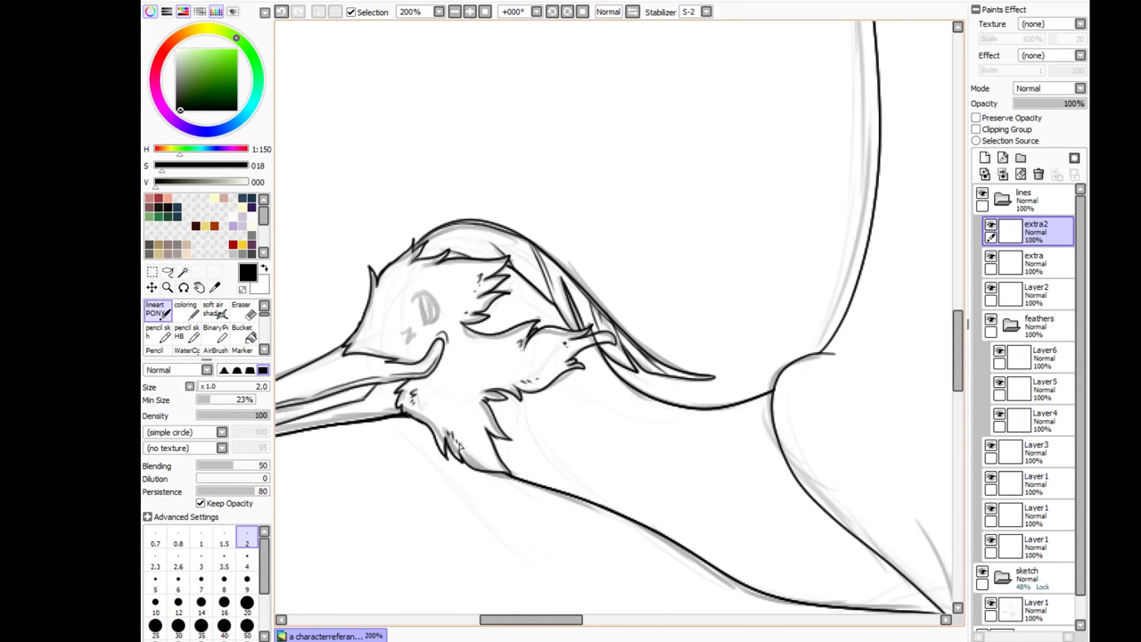
key(ctrl+z)
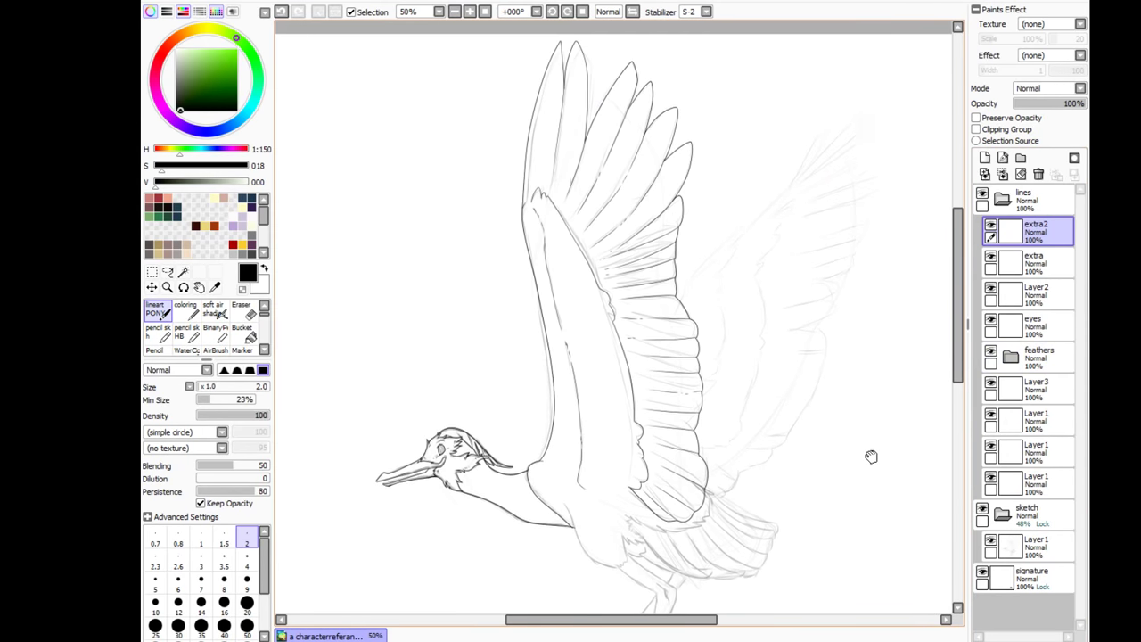
Step: Create a folder named feathers2 above the feathers folder, with a new layer inside it
click(1020, 158)
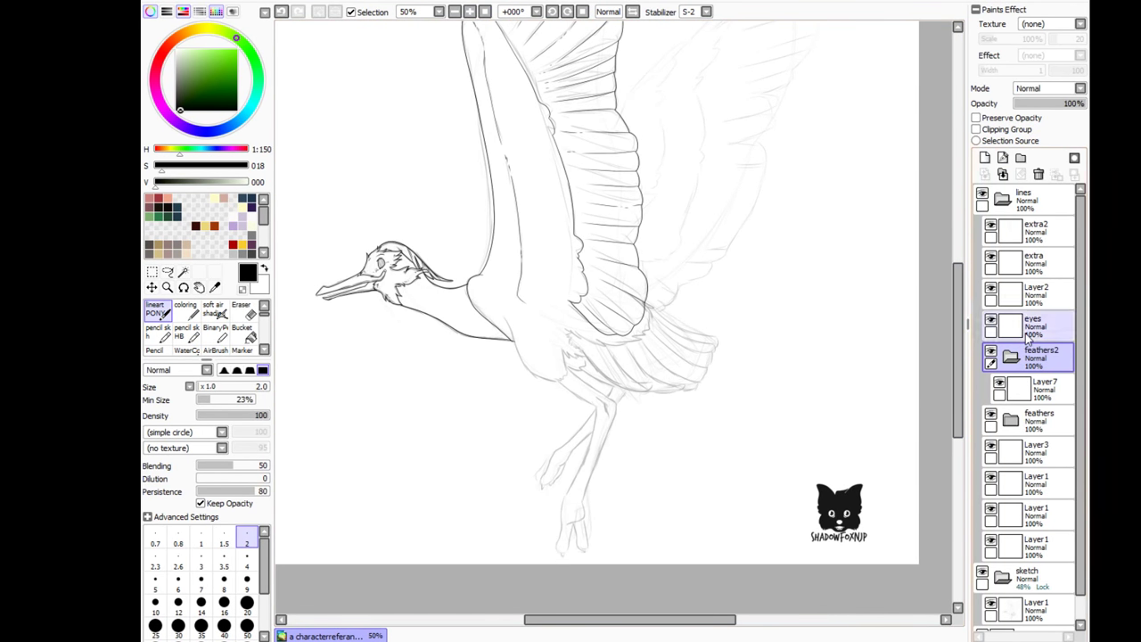
drag(642, 357, 554, 211)
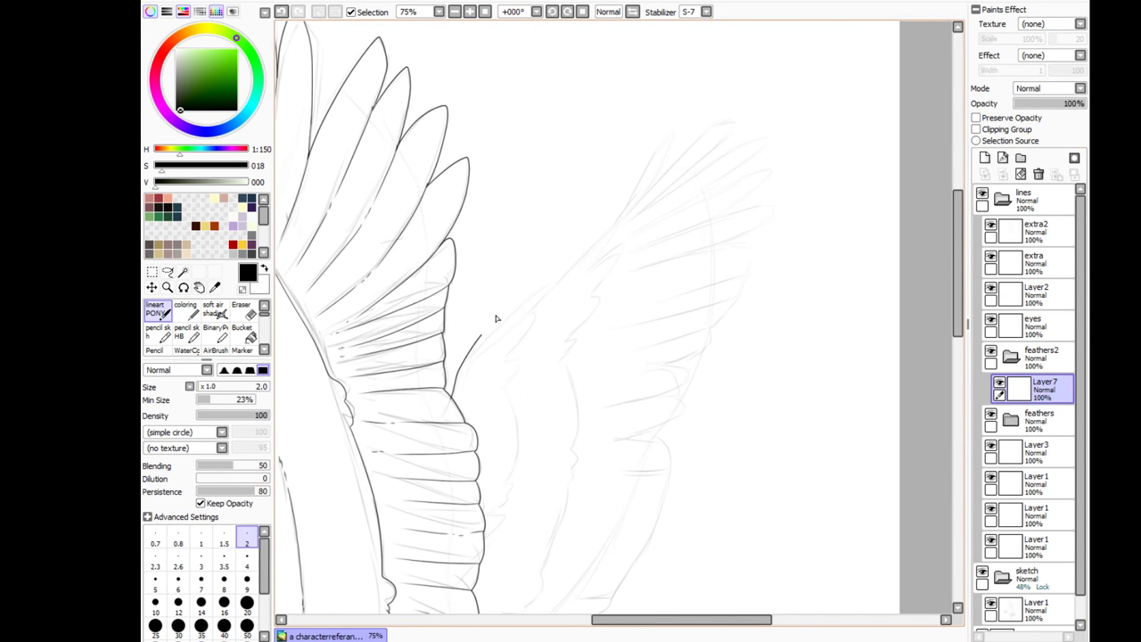
key(ctrl+z)
drag(547, 287, 453, 399)
key(ctrl+z)
drag(547, 287, 453, 401)
key(ctrl+z)
key(ctrl+z)
Step: Add another layer in the feathers2 folder and ink the far wing's leading edge up to its first primary feather
click(984, 158)
scroll(613, 281, up, 2)
mouse_move(591, 310)
mouse_down()
mouse_move(695, 133)
mouse_move(571, 336)
mouse_move(422, 480)
mouse_up()
scroll(557, 89, down, 2)
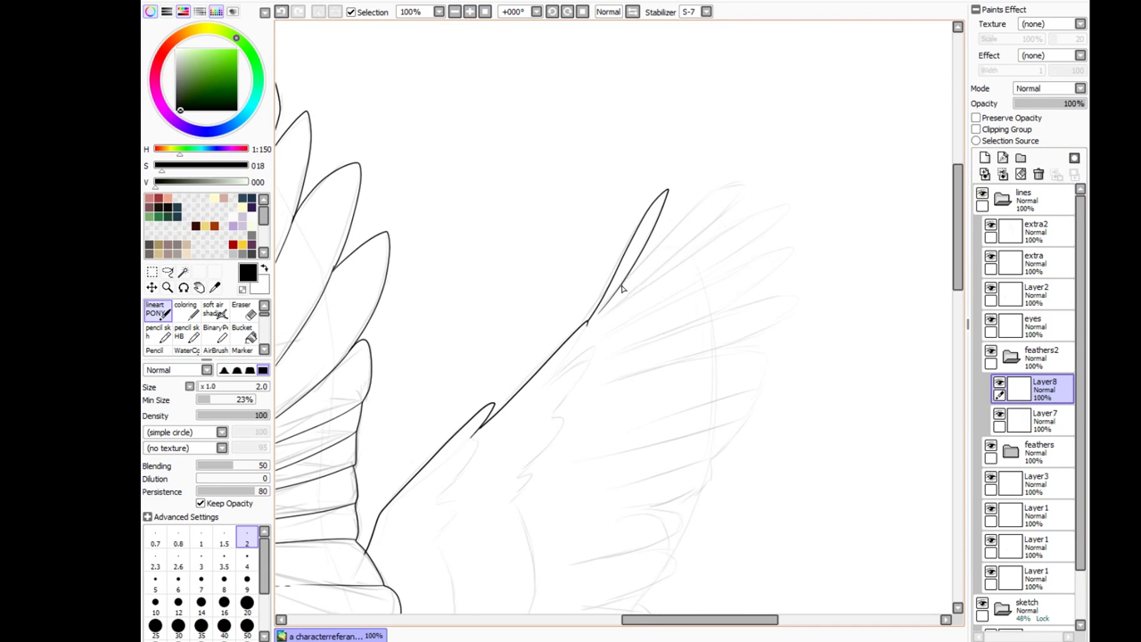
mouse_move(623, 292)
mouse_down()
mouse_move(714, 189)
mouse_move(670, 267)
mouse_up()
key(ctrl+z)
key(ctrl+z)
mouse_move(596, 319)
mouse_down()
mouse_move(720, 187)
mouse_move(628, 288)
mouse_move(746, 187)
mouse_move(657, 247)
mouse_up()
key(ctrl+z)
key(ctrl+z)
drag(704, 193, 639, 266)
key(ctrl+z)
key(ctrl+z)
Step: Ink the outlines of the far wing's long primary feathers below the first one and clean up their overlaps
mouse_move(706, 191)
mouse_down()
mouse_move(599, 314)
mouse_move(790, 207)
mouse_move(622, 329)
mouse_move(784, 256)
mouse_move(606, 356)
mouse_up()
key(e)
key(e)
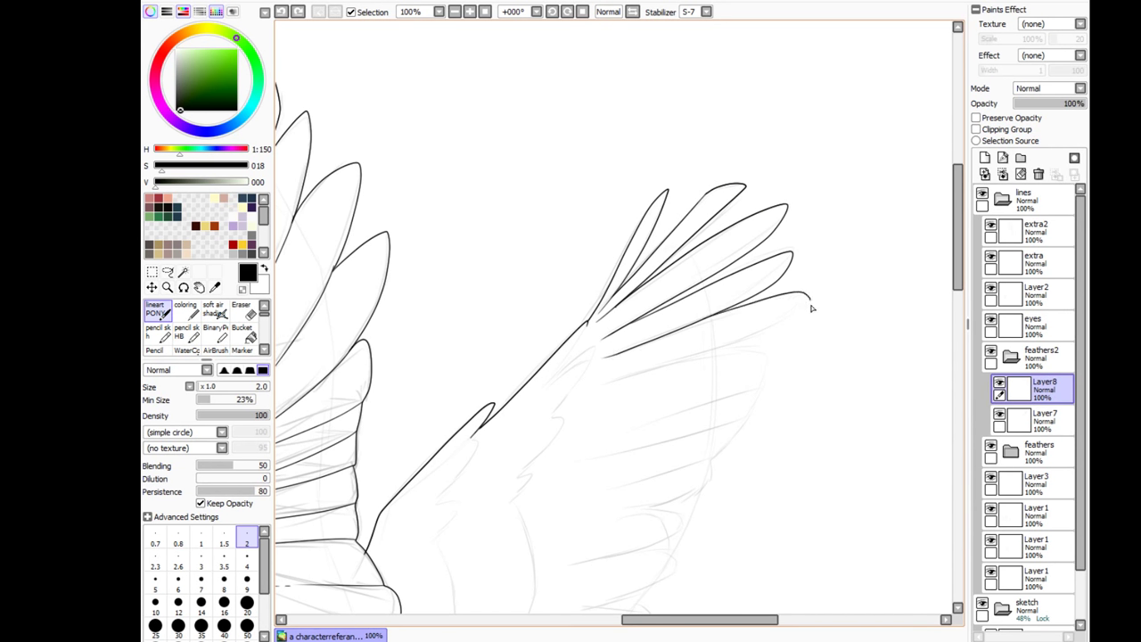
drag(812, 309, 604, 374)
scroll(615, 357, up, 3)
key(e)
scroll(393, 194, down, 4)
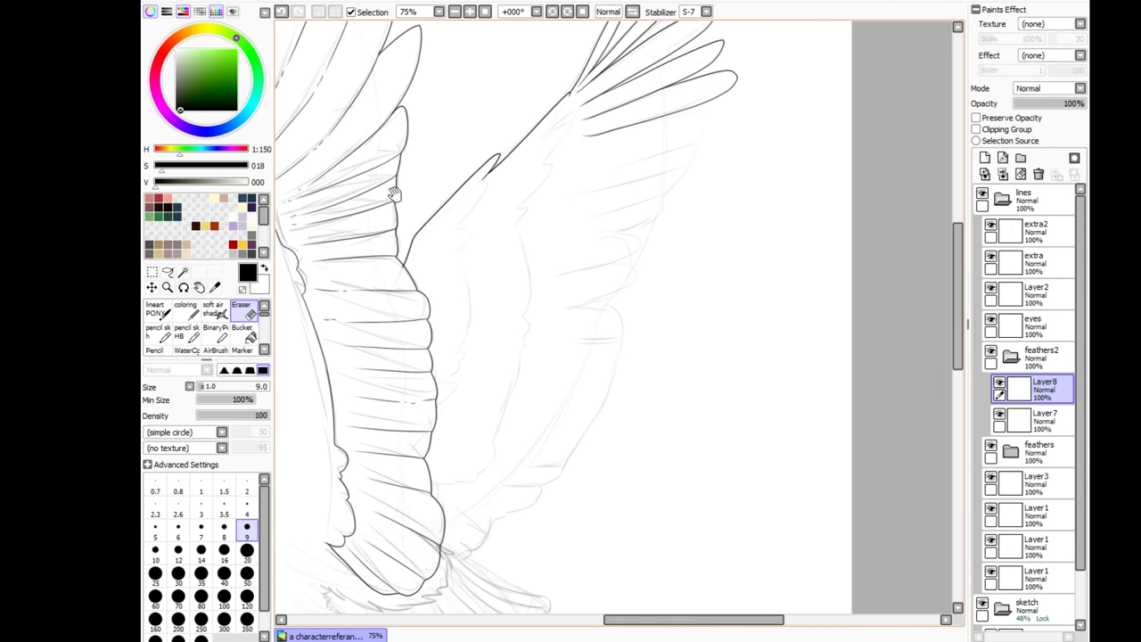
Step: Ink the far wing's scalloped trailing edge from the last long primary down to the wing base near the tail
key(e)
drag(645, 120, 667, 116)
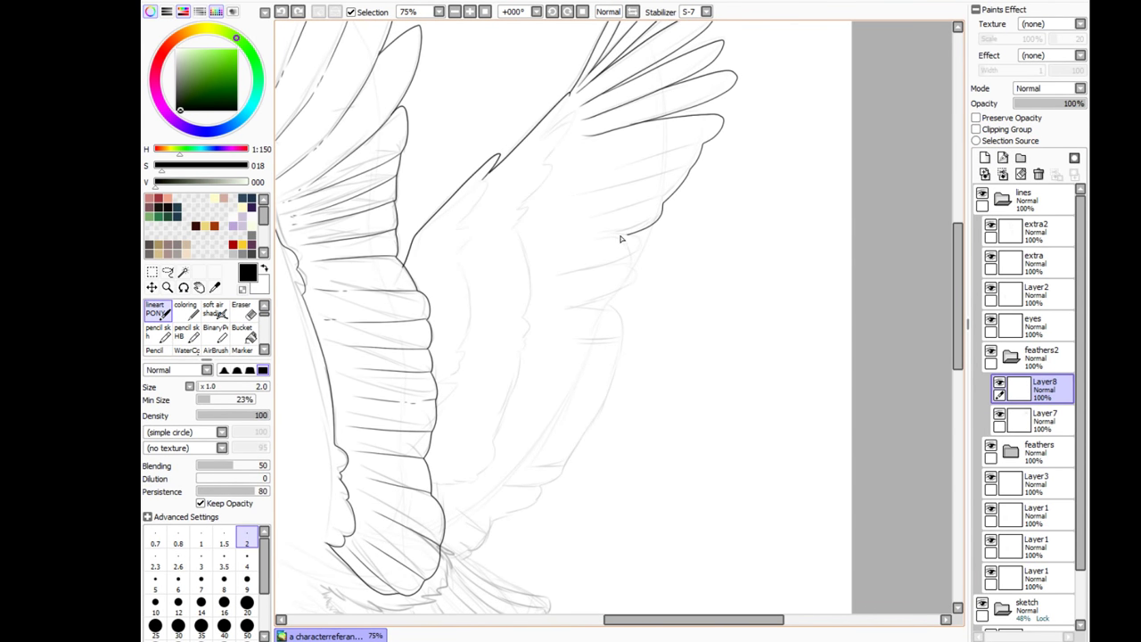
drag(622, 238, 606, 269)
drag(616, 374, 542, 500)
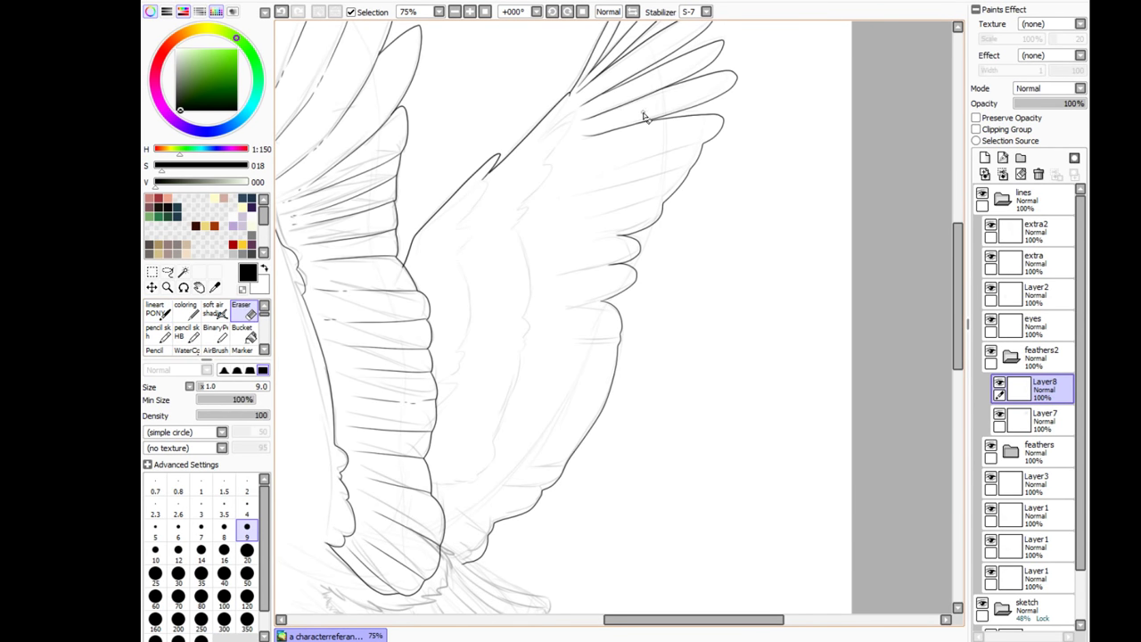
Step: Ink the jagged edges of the two covert feather rows inside the far wing
scroll(451, 143, up, 1)
drag(421, 214, 406, 366)
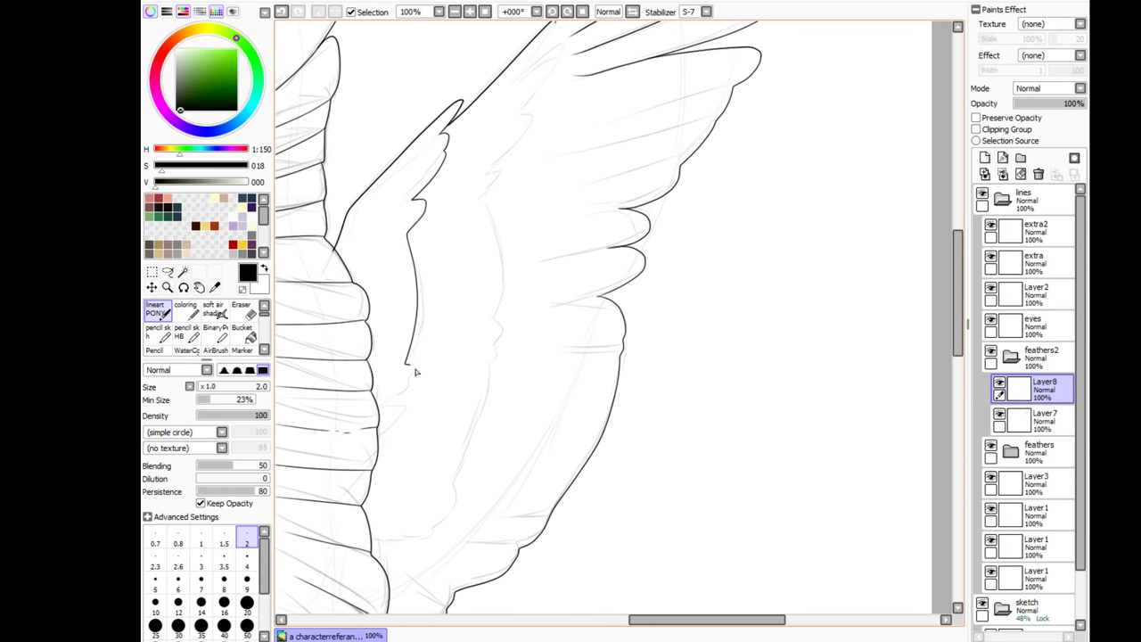
scroll(542, 133, up, 2)
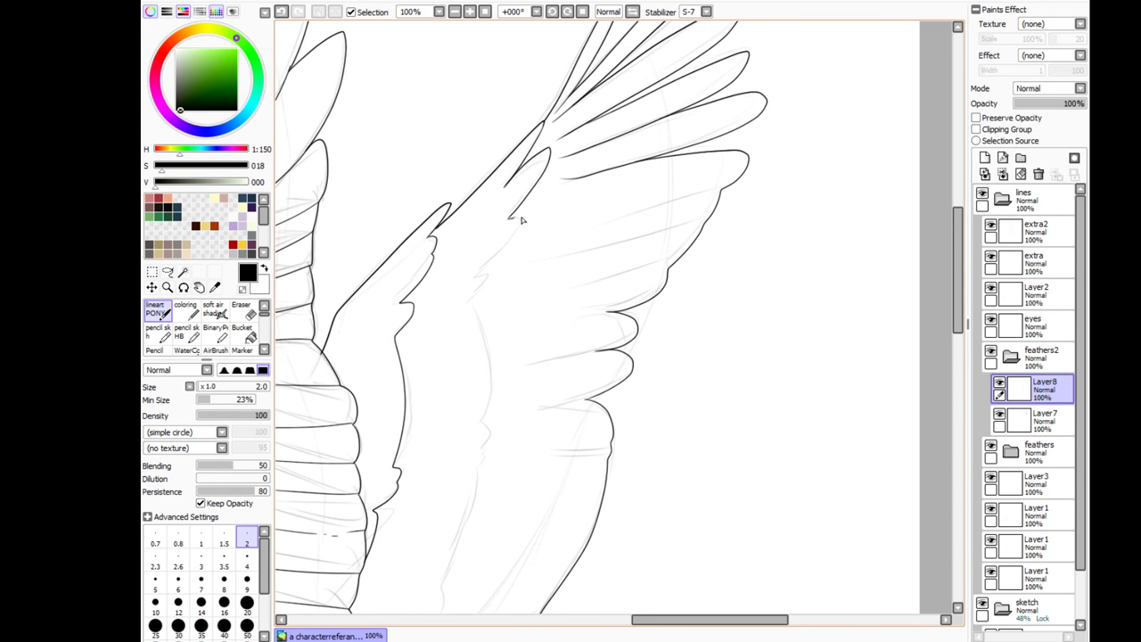
mouse_move(488, 278)
mouse_down()
mouse_move(502, 189)
mouse_move(496, 357)
mouse_up()
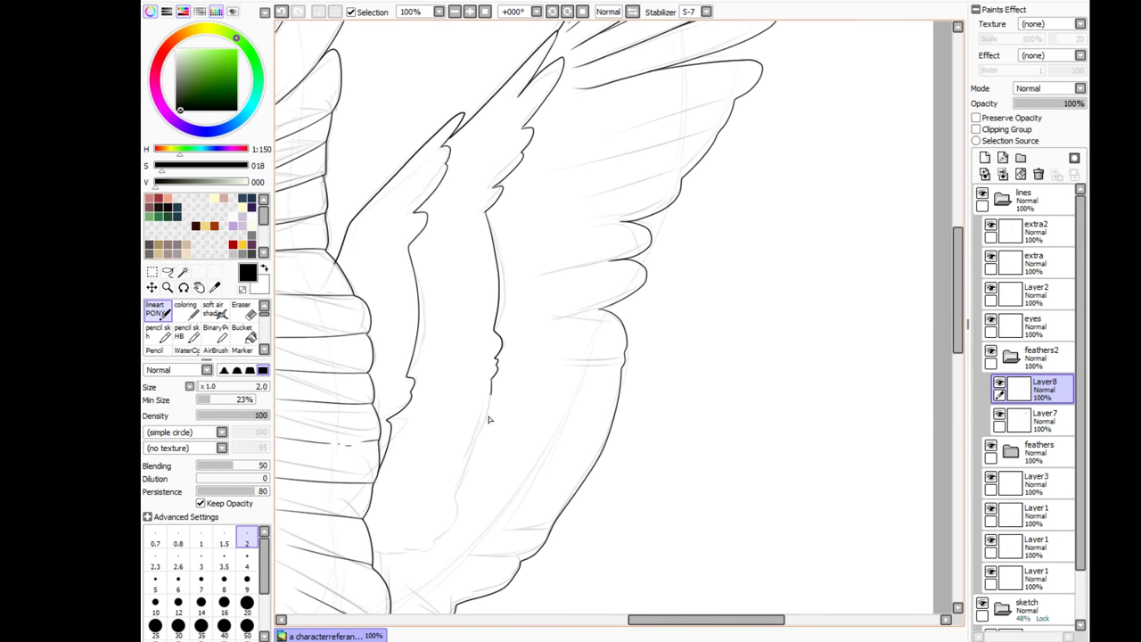
drag(488, 419, 434, 551)
scroll(540, 267, up, 2)
Step: On the extra2 layer, ink the dividing lines between the far wing's feathers from the primaries down to the wing base
key(e)
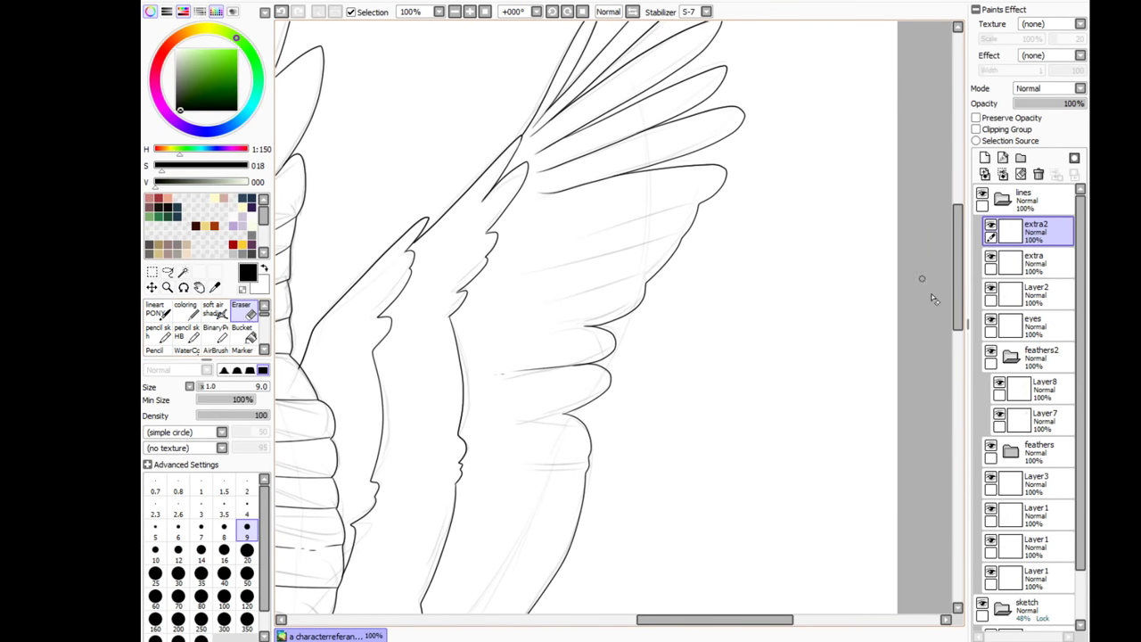
click(1034, 419)
key(n)
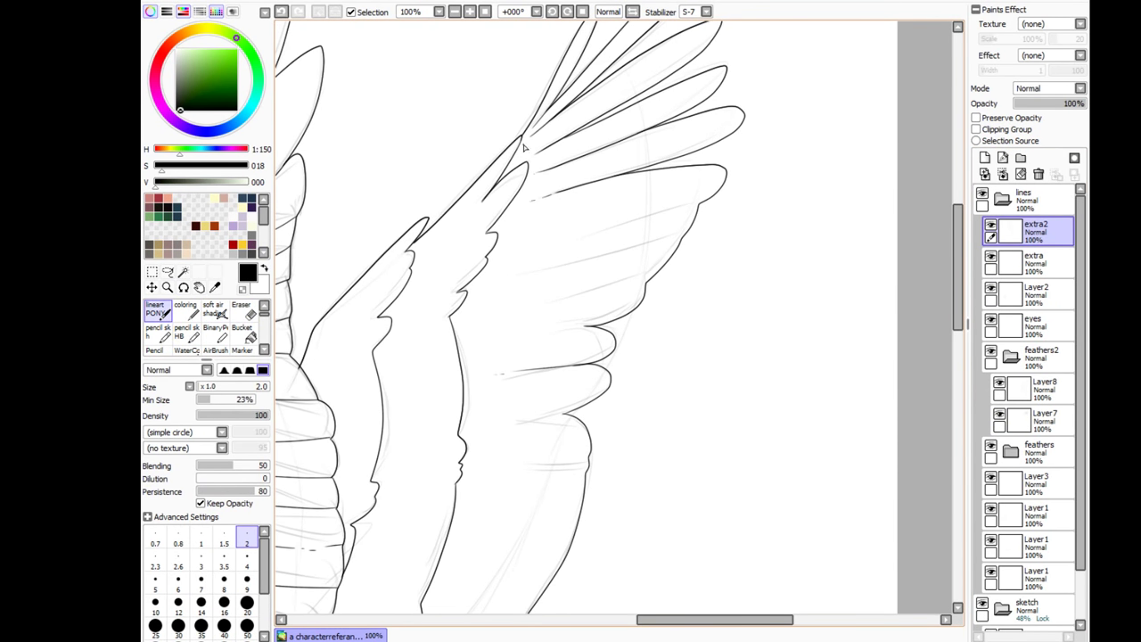
key(ctrl+z)
mouse_move(701, 206)
mouse_down()
mouse_move(535, 243)
mouse_move(535, 232)
mouse_up()
drag(683, 236, 535, 260)
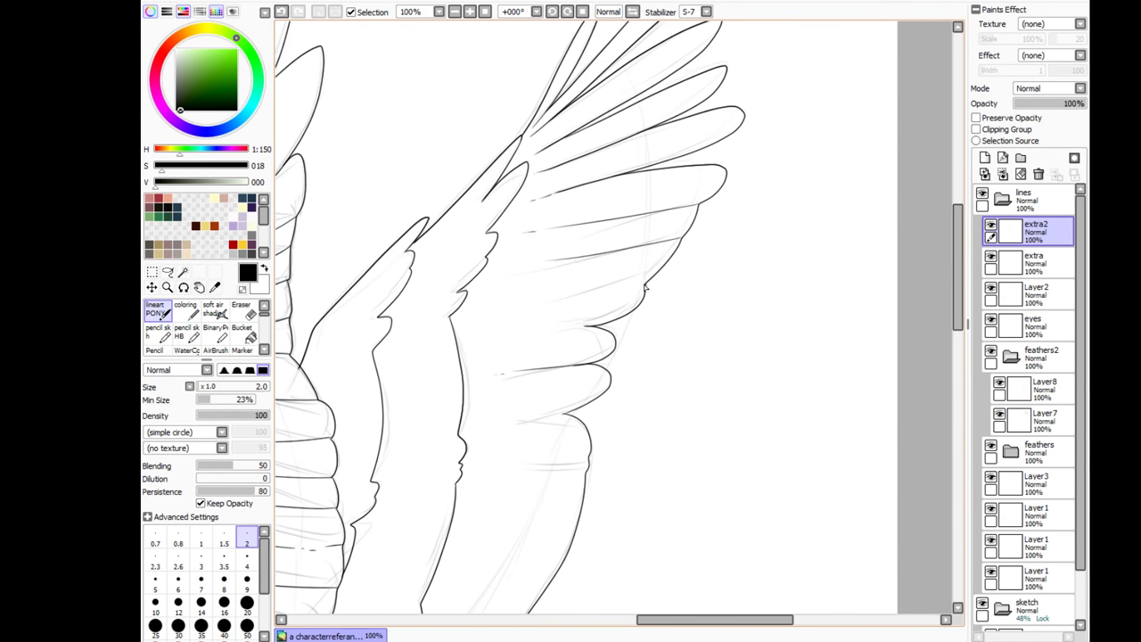
drag(649, 284, 496, 316)
drag(587, 325, 553, 330)
drag(572, 415, 473, 428)
drag(509, 525, 554, 396)
mouse_move(640, 323)
mouse_down()
mouse_move(533, 310)
mouse_move(533, 328)
mouse_up()
drag(627, 398, 549, 399)
drag(614, 422, 562, 434)
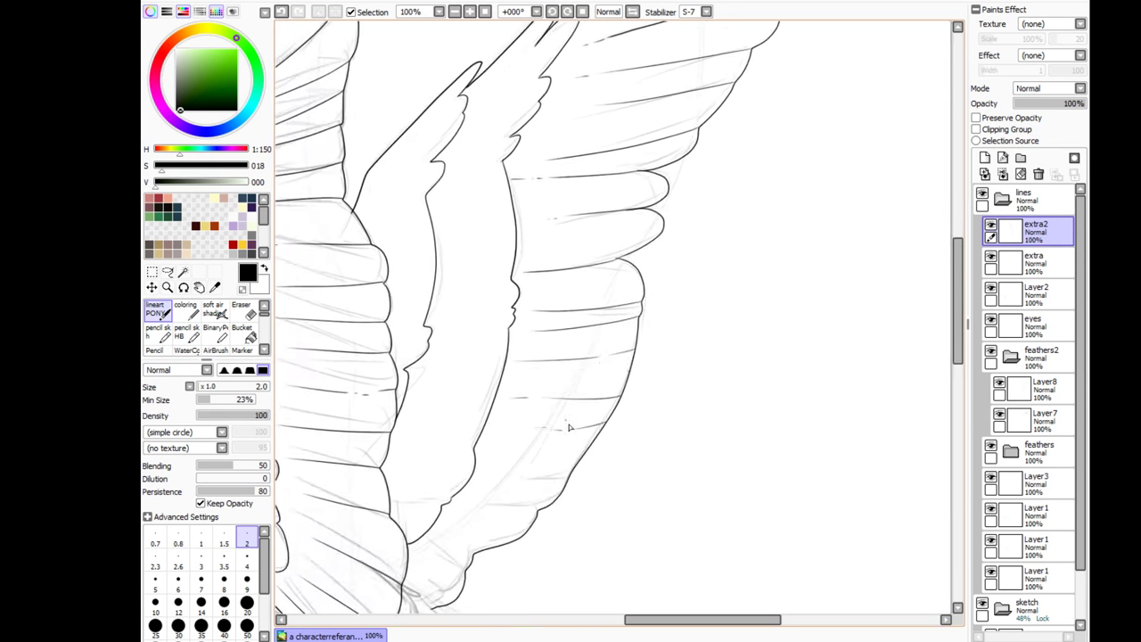
drag(562, 491, 503, 500)
drag(537, 503, 480, 510)
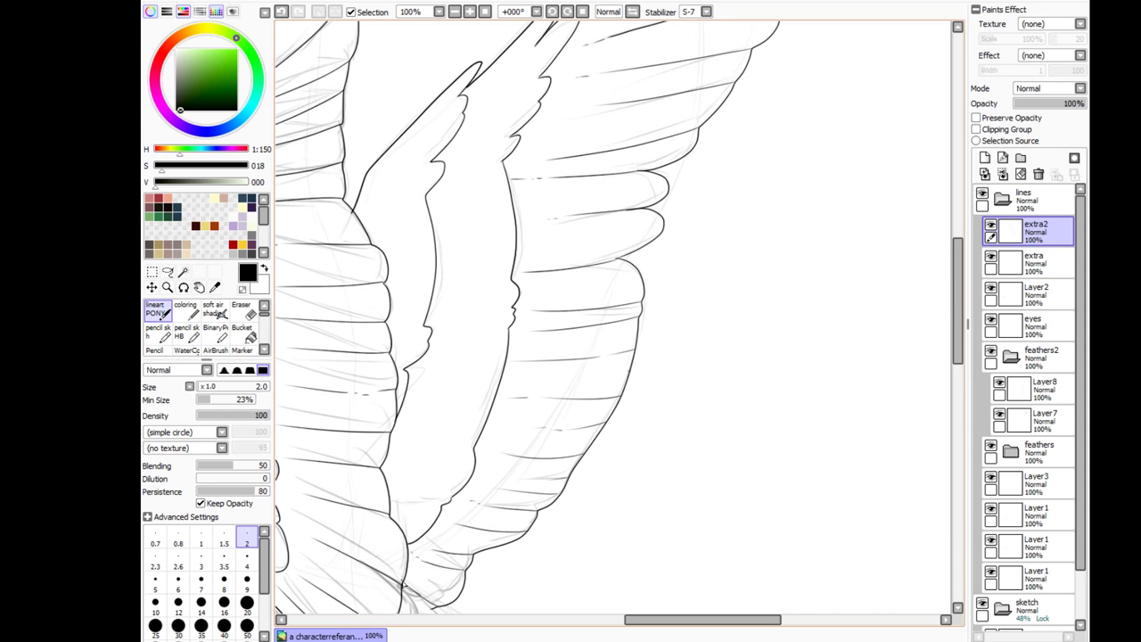
Step: Create a new folder above the feathers2 folder with an empty layer inside it
key(ctrl+minus)
key(ctrl+minus)
key(ctrl+minus)
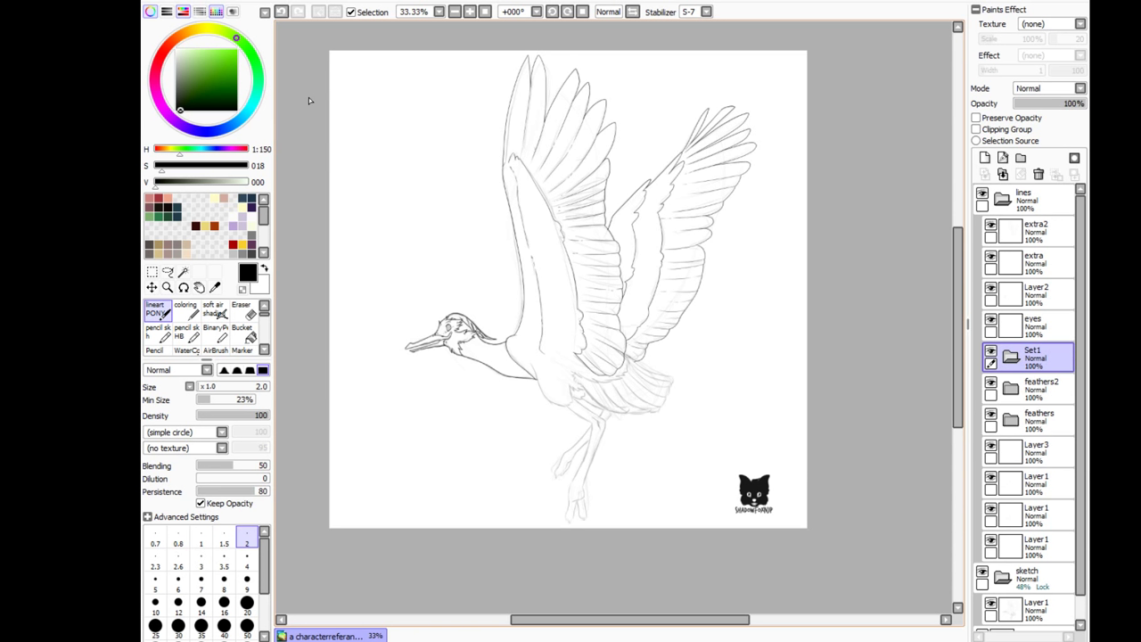
click(984, 157)
scroll(623, 233, up, 5)
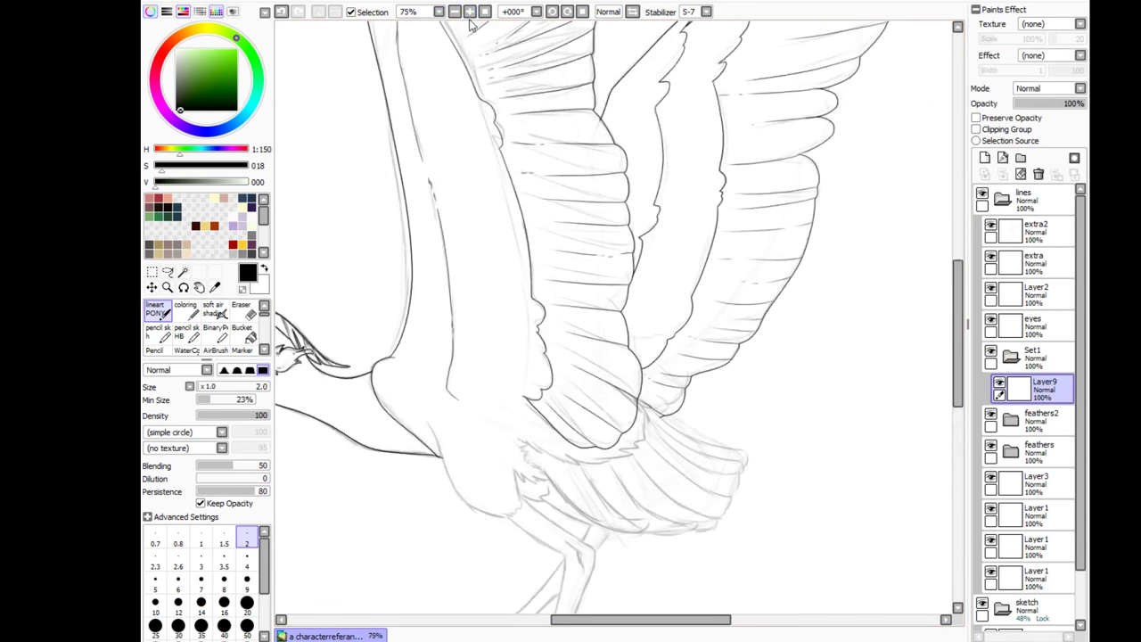
Step: Ink the ragged feather tufts over the tail base below the near wing and along the upper thigh
drag(636, 261, 650, 305)
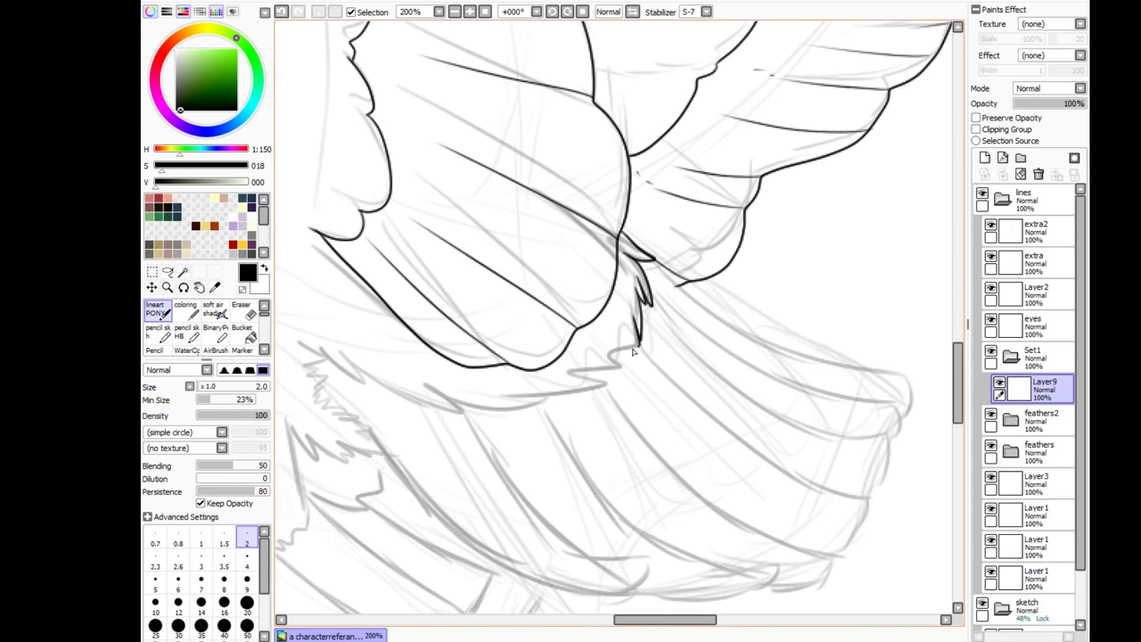
drag(578, 372, 565, 396)
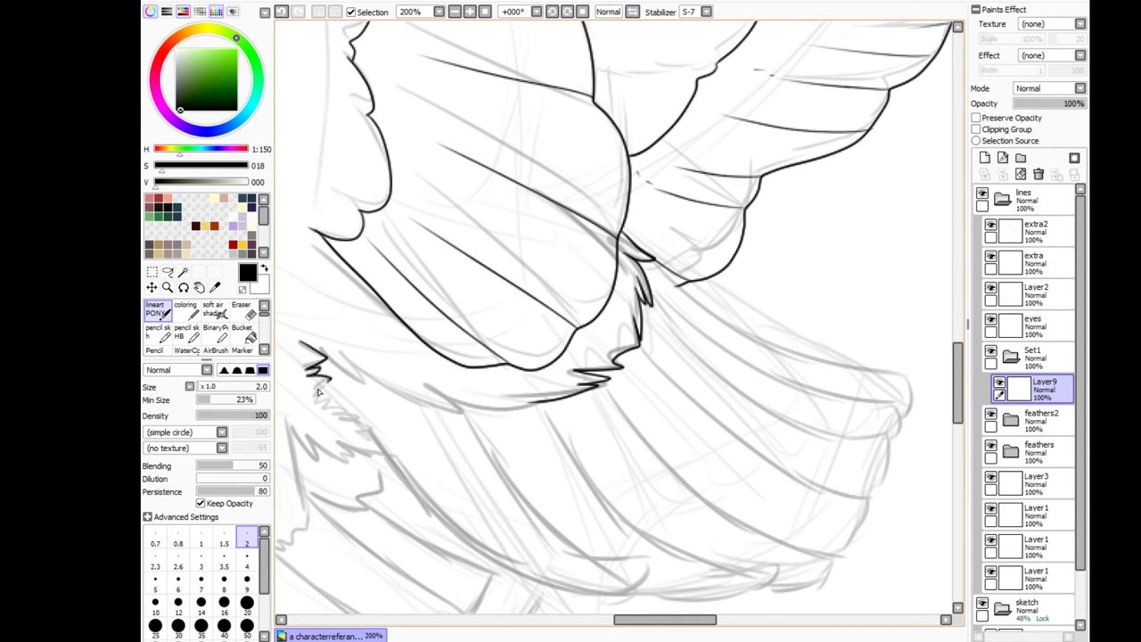
drag(361, 421, 390, 459)
scroll(389, 370, down, 2)
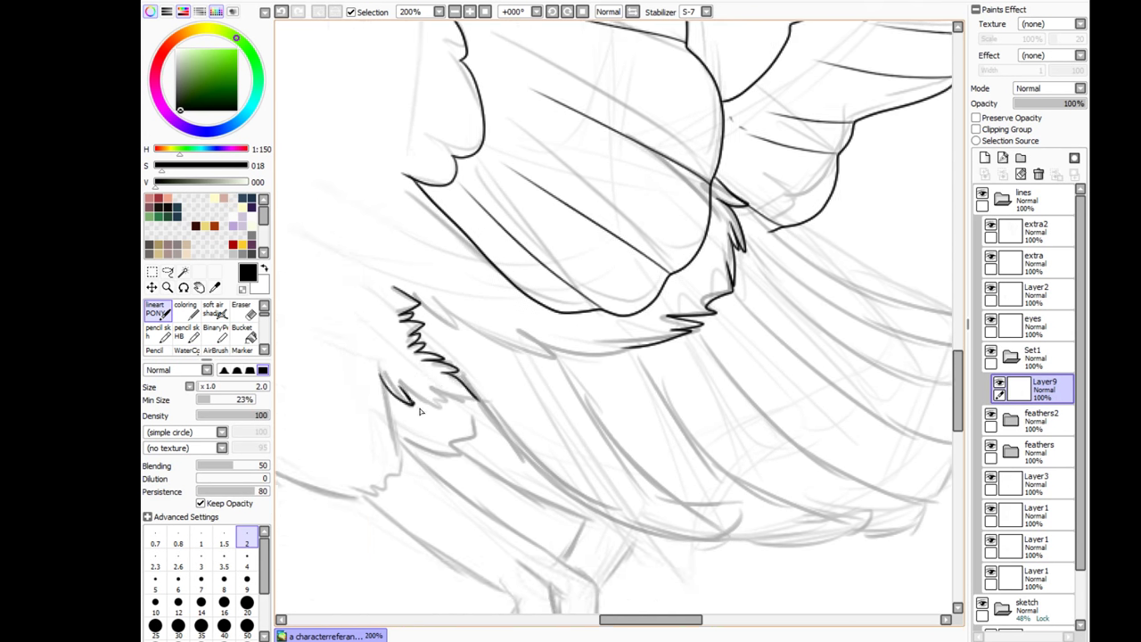
mouse_move(422, 305)
mouse_down()
mouse_move(497, 346)
mouse_move(574, 365)
mouse_move(628, 349)
mouse_up()
scroll(624, 357, left, 5)
scroll(484, 376, right, 5)
Step: Add another layer in the Set1 folder and ink the scalloped outline of the fanned tail
click(984, 158)
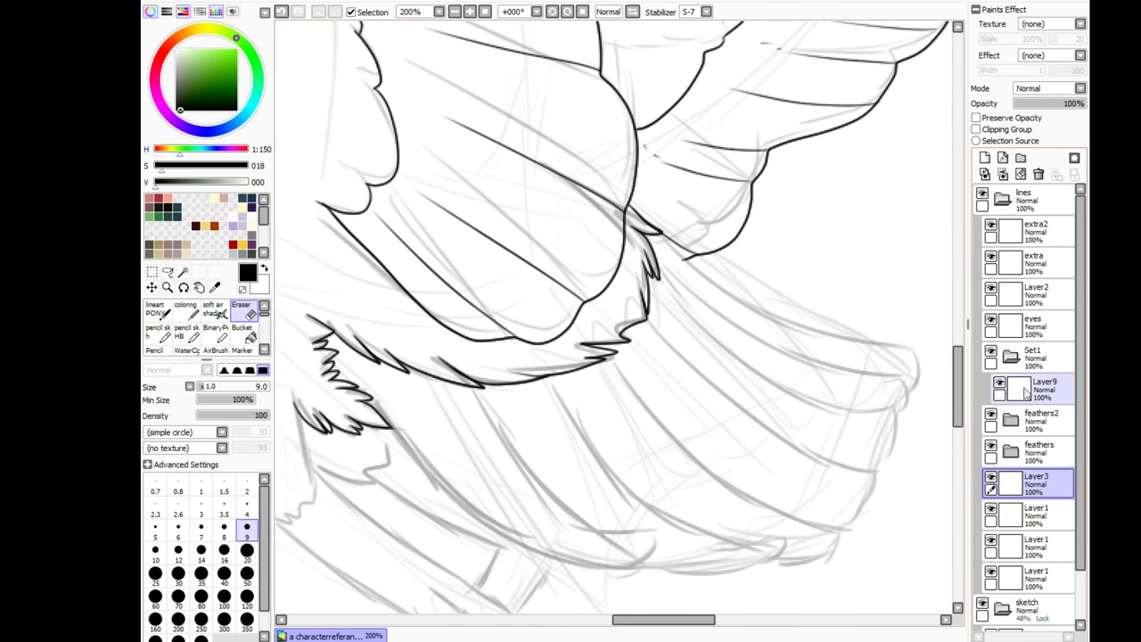
mouse_move(664, 237)
mouse_down()
mouse_move(916, 393)
mouse_move(889, 482)
mouse_move(841, 541)
mouse_move(649, 570)
mouse_move(539, 571)
mouse_up()
mouse_move(385, 433)
mouse_down()
mouse_move(512, 551)
mouse_move(546, 562)
mouse_move(385, 448)
mouse_up()
key(ctrl+z)
Step: On the extra2 layer, ink the dividing lines and rounded tips of the individual tail feathers
click(1034, 230)
drag(389, 373, 455, 483)
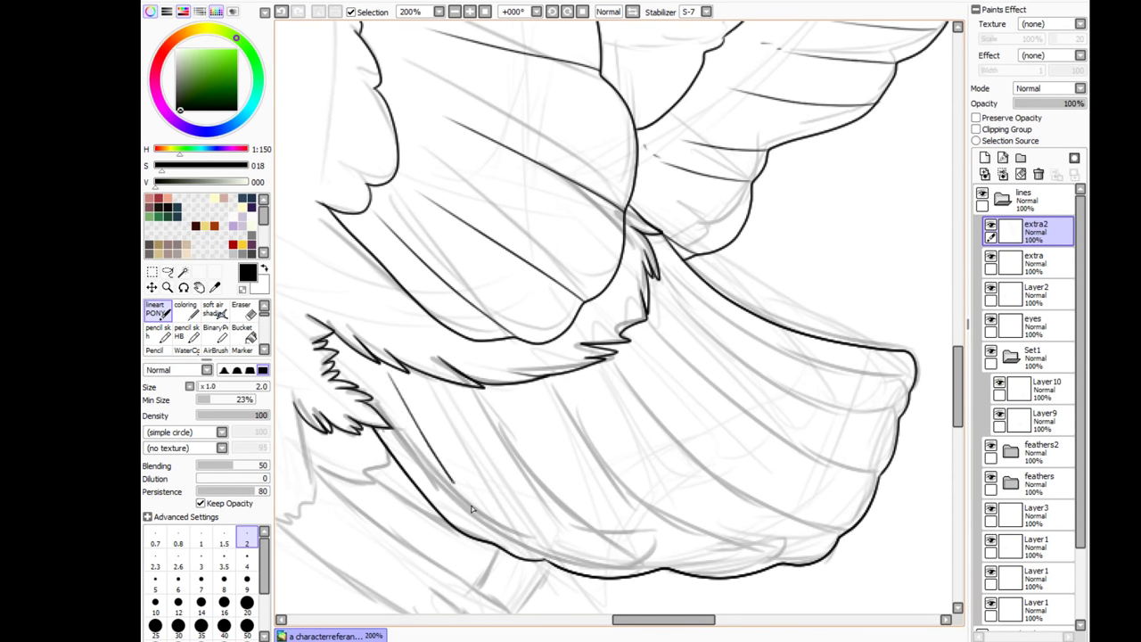
drag(441, 387, 540, 532)
drag(678, 541, 599, 534)
drag(498, 411, 635, 542)
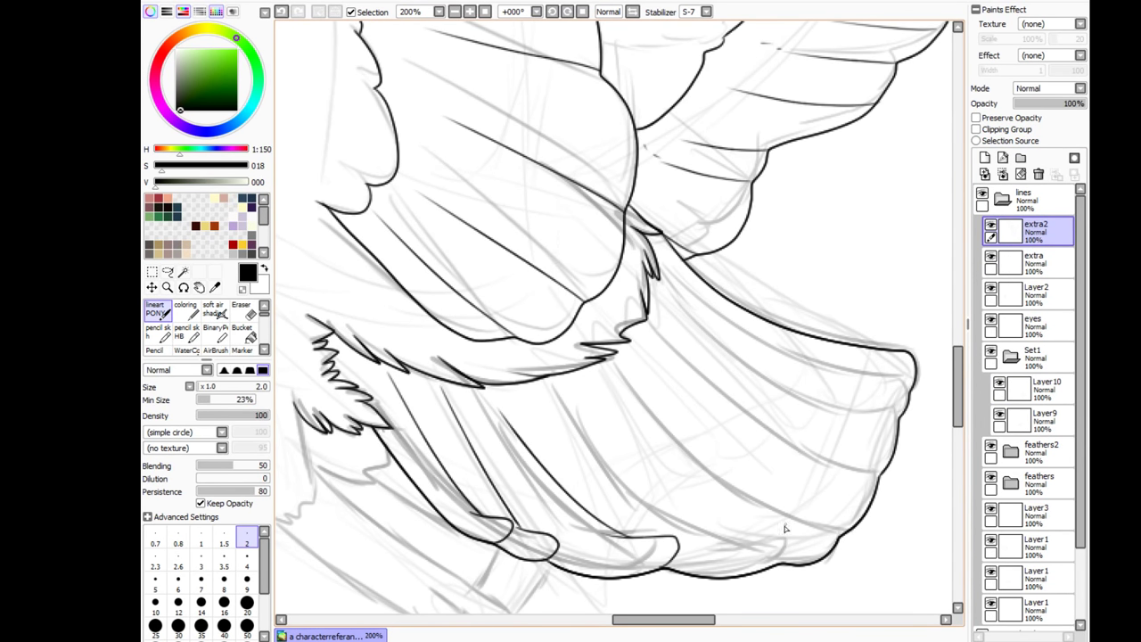
drag(792, 560, 631, 467)
key(ctrl+z)
mouse_move(561, 388)
mouse_down()
mouse_move(571, 408)
mouse_move(785, 547)
mouse_up()
mouse_move(621, 371)
mouse_down()
mouse_move(741, 493)
mouse_move(840, 532)
mouse_up()
mouse_move(879, 477)
mouse_down()
mouse_move(713, 382)
mouse_move(664, 339)
mouse_up()
mouse_move(901, 422)
mouse_down()
mouse_move(778, 379)
mouse_move(659, 254)
mouse_up()
mouse_move(774, 349)
mouse_down()
mouse_move(909, 381)
mouse_move(915, 394)
mouse_up()
Step: Move Layer4 out of the feathers folder and merge it into the lowest layer in the lines folder
scroll(914, 394, down, 4)
scroll(334, 131, left, 3)
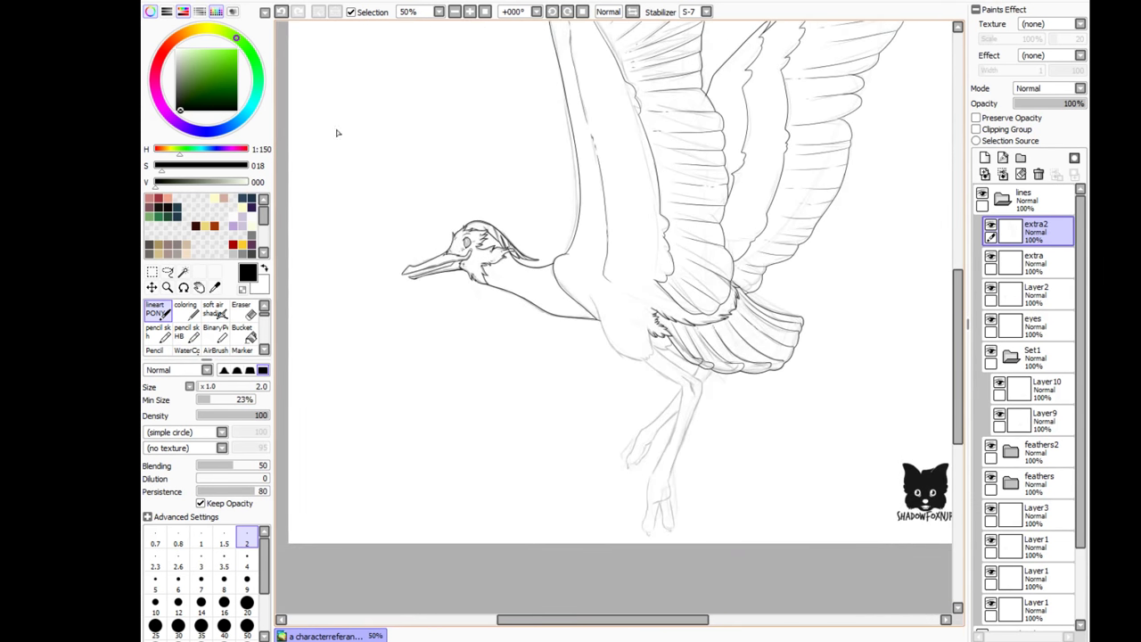
click(1010, 356)
click(1010, 419)
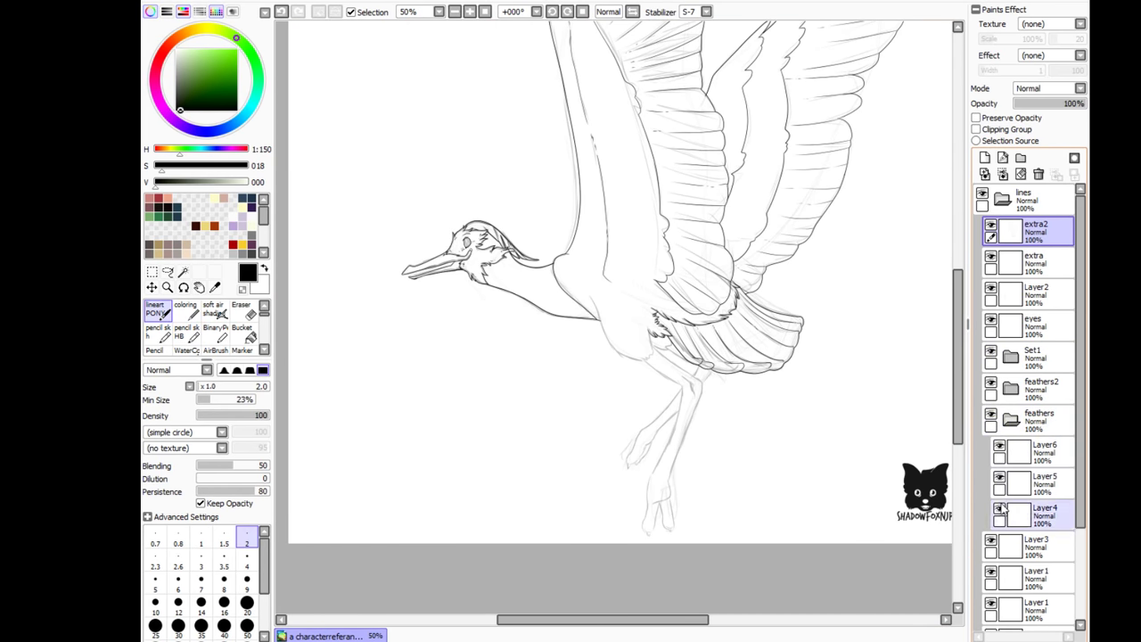
scroll(1025, 526, down, 3)
click(999, 532)
click(1026, 405)
key(ctrl+e)
scroll(620, 317, up, 3)
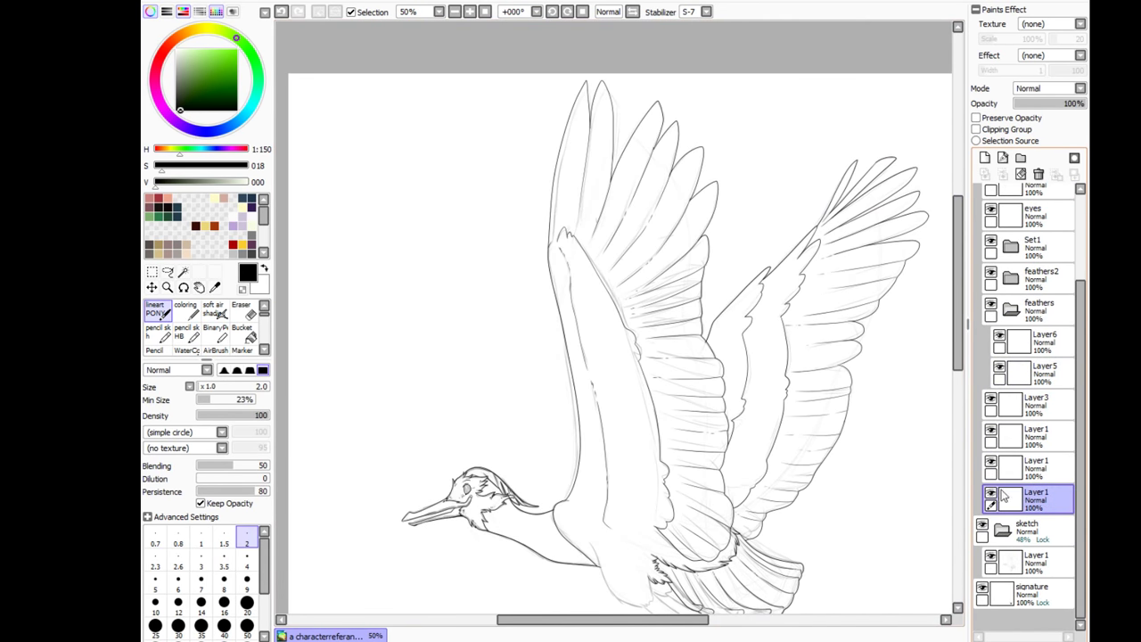
Step: Merge Layer5 and Layer6 of the feathers folder into the line layers below and remove the emptied folder
click(1034, 373)
key(ctrl+e)
drag(1034, 341, 1035, 379)
click(1003, 174)
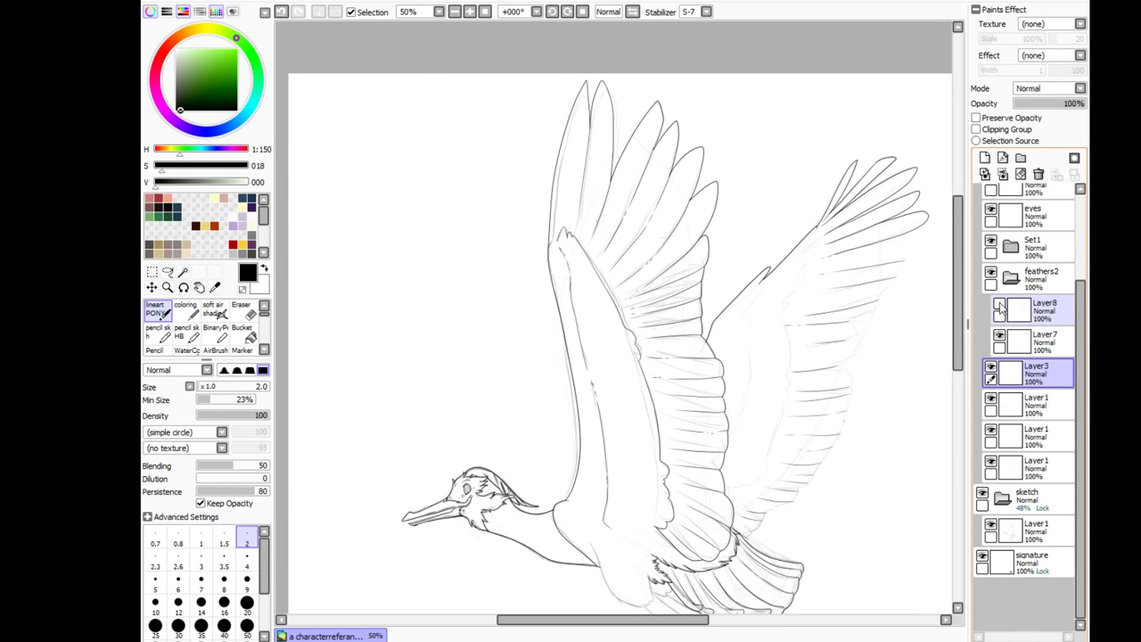
Step: Merge Layer8 and Layer7 of the feathers2 folder into the line layers below and remove the emptied folder
click(1034, 310)
key(ctrl+e)
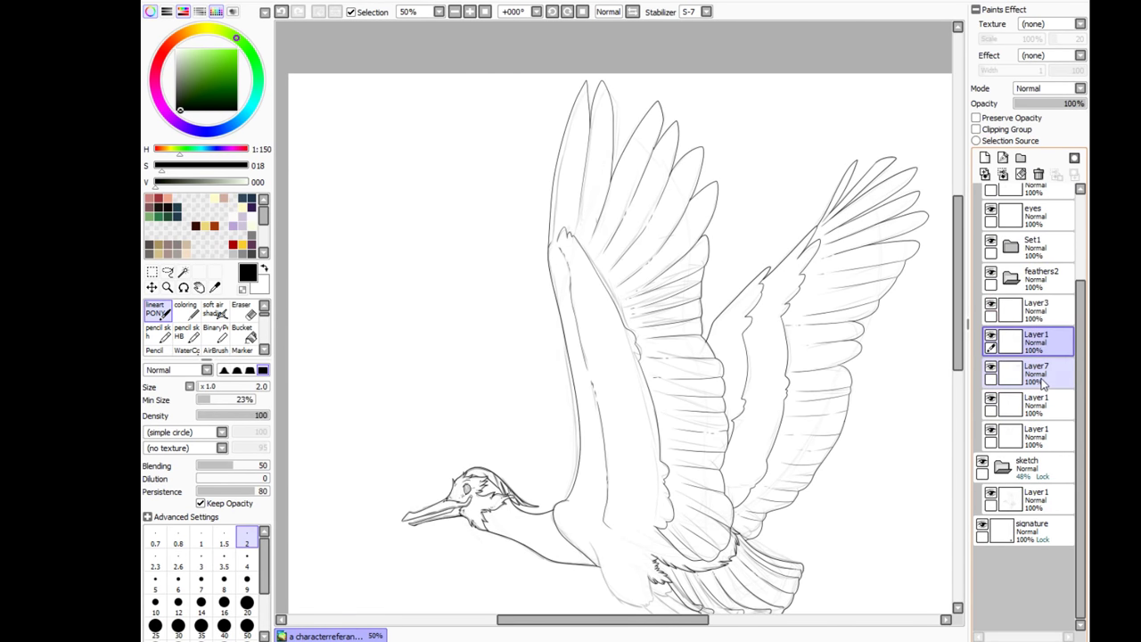
key(ctrl+e)
click(1043, 373)
scroll(1034, 373, up, 2)
Step: Merge the tail and tuft layers of the Set1 folder into the line layers below it
click(1038, 367)
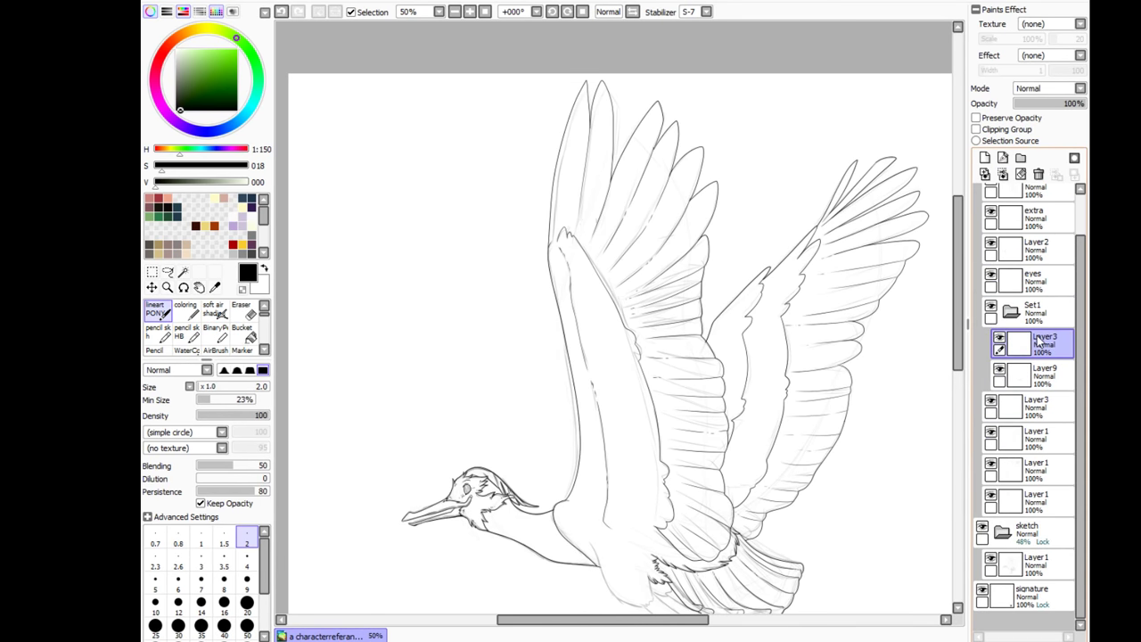
drag(1039, 367, 1034, 451)
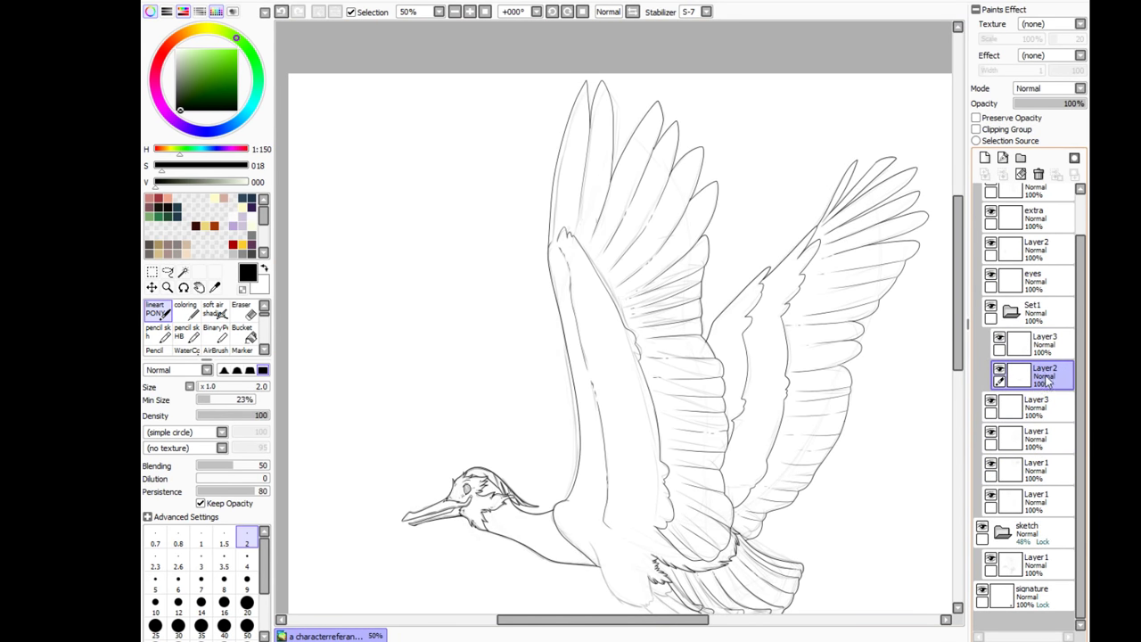
click(1003, 174)
click(1038, 343)
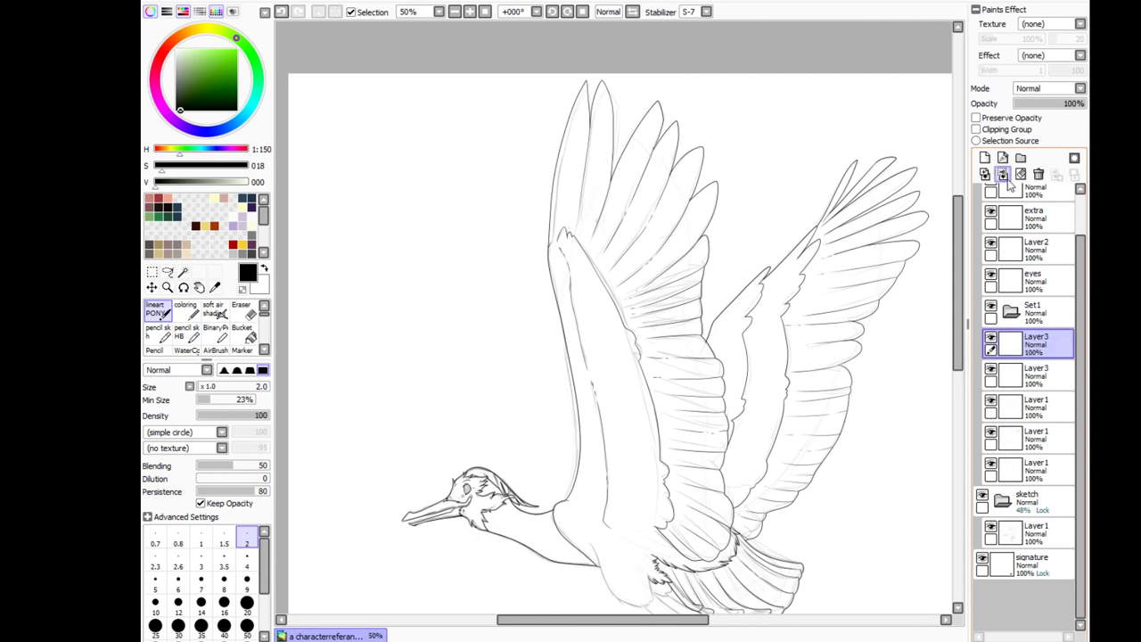
Step: Add a layer in the Set1 folder and ink the breast and belly contour with the ragged thigh feathers
click(1010, 310)
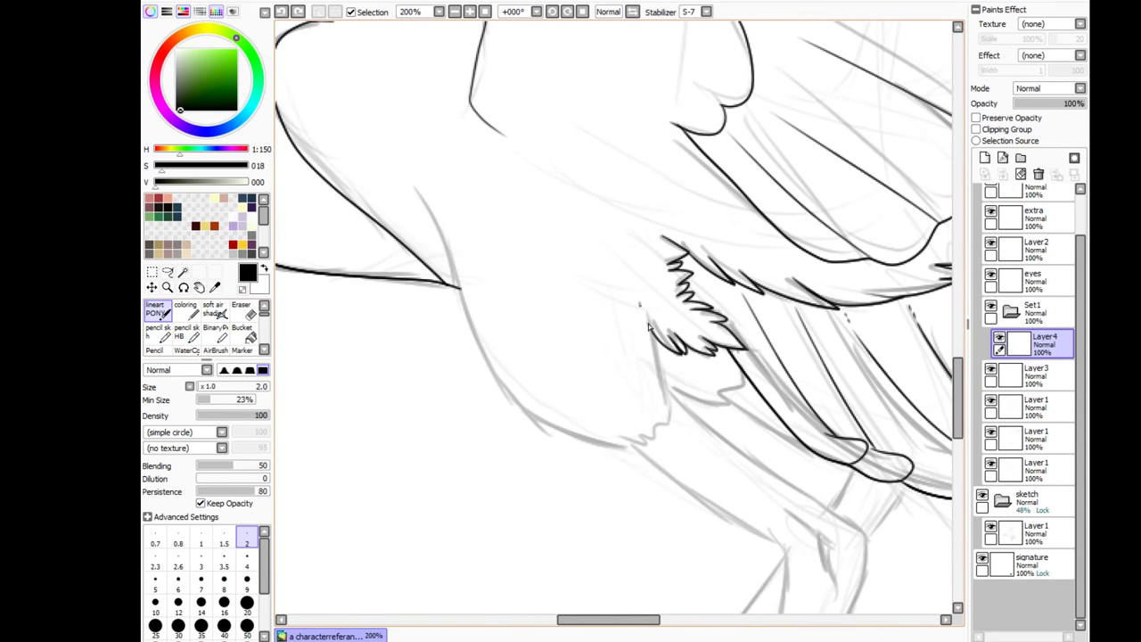
mouse_move(640, 305)
mouse_down()
mouse_move(667, 421)
mouse_move(646, 446)
mouse_move(540, 407)
mouse_move(465, 299)
mouse_move(406, 169)
mouse_up()
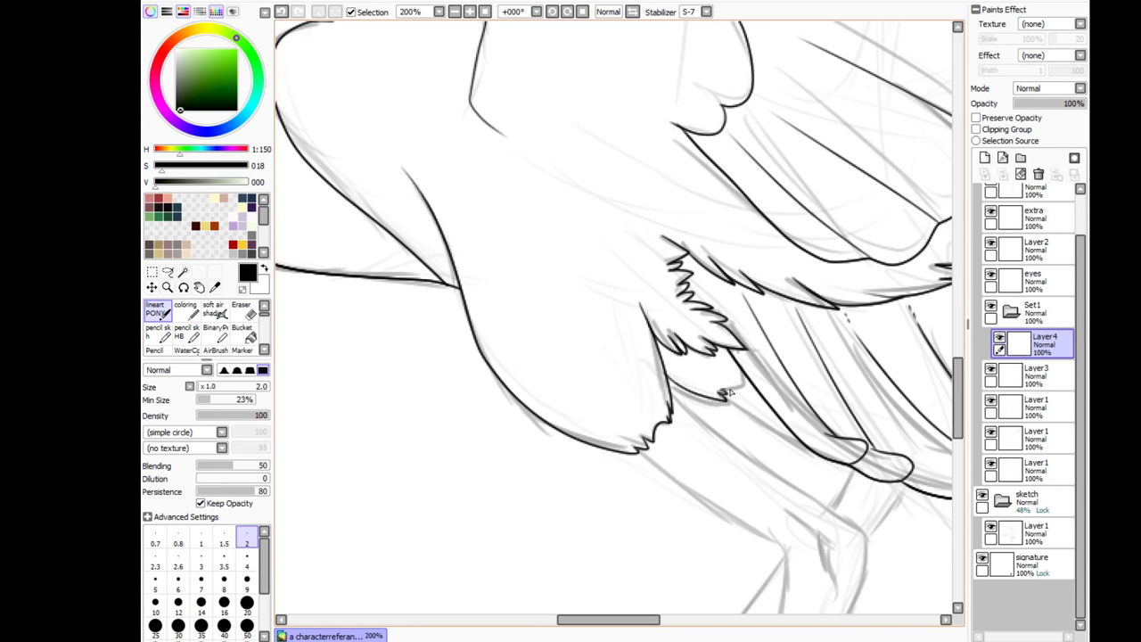
Step: Add another layer in the Set1 folder and ink the near leg down to the foot's toes
click(983, 158)
scroll(586, 305, down, 2)
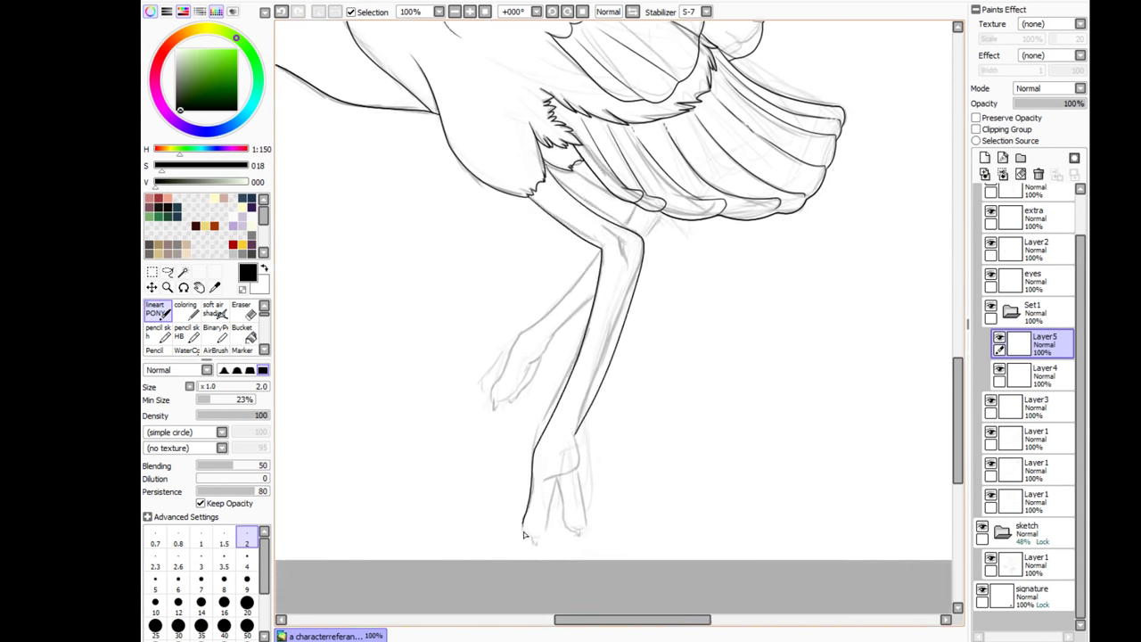
key(Page_Up)
drag(554, 230, 515, 320)
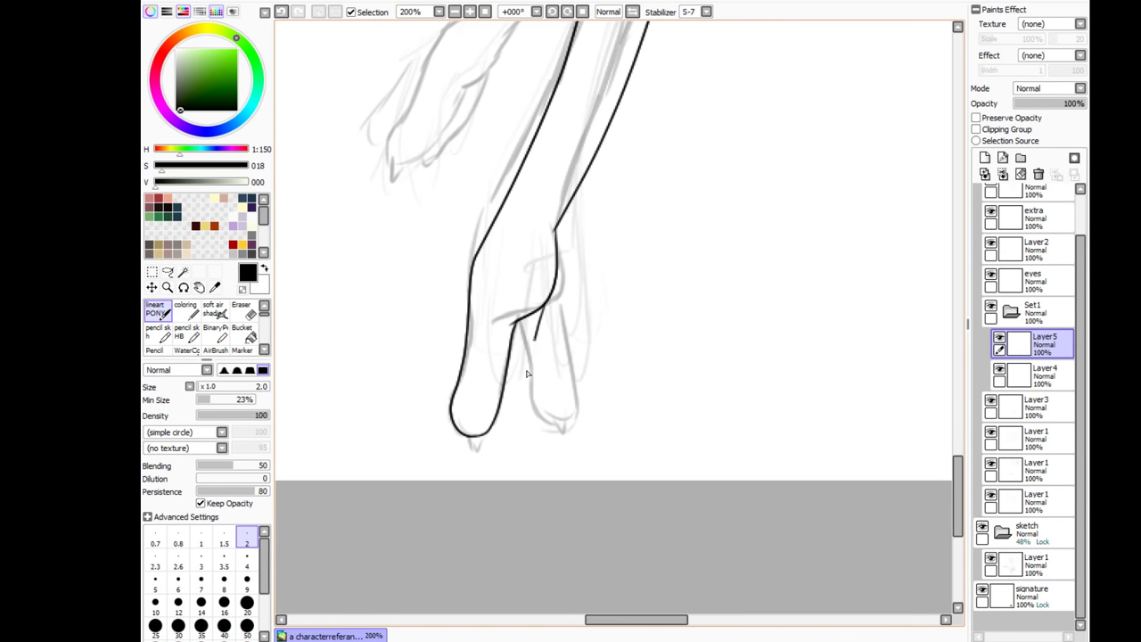
Step: Add a further layer in the Set1 folder and ink the claws on the near foot's toes
click(985, 158)
drag(466, 435, 482, 437)
drag(524, 285, 515, 363)
Step: On the extra2 layer, ink thin contour details on the near foot and along its toes
scroll(1026, 357, up, 2)
click(1034, 232)
drag(503, 403, 473, 495)
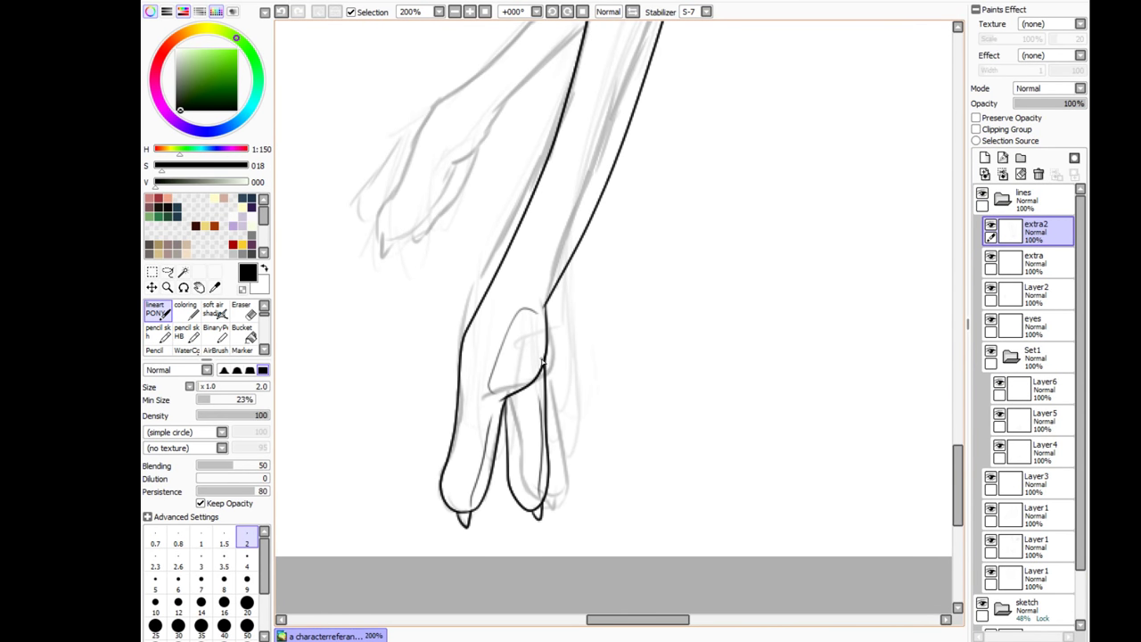
Step: On Layer6, ink the outline of the far leg and its foot, and move it up closer to the near leg
scroll(576, 243, up, 5)
scroll(628, 346, down, 2)
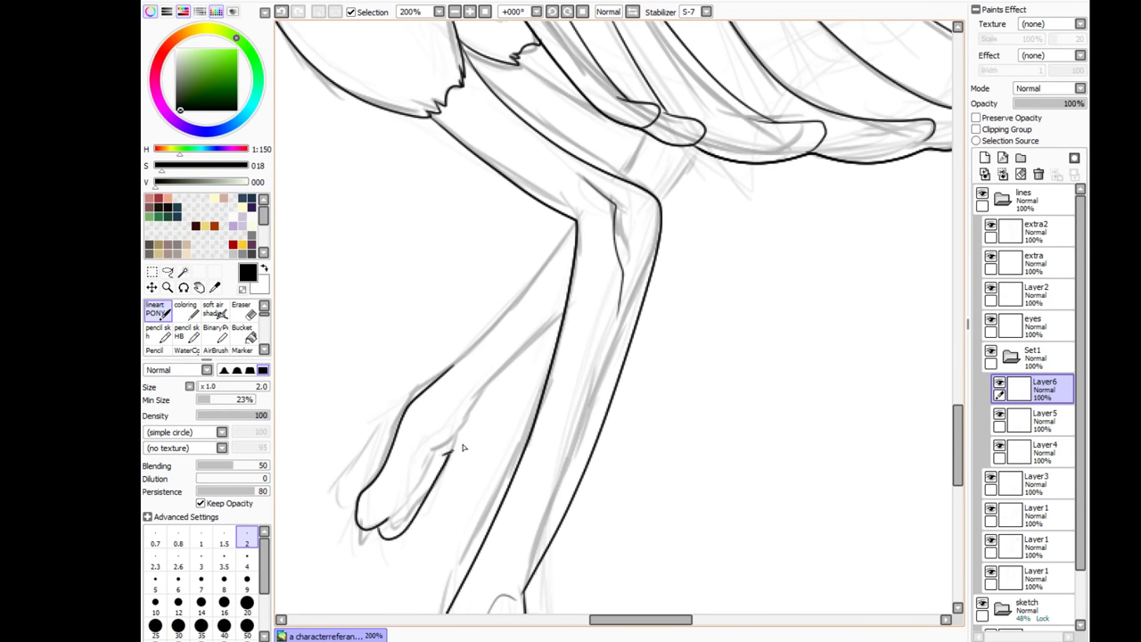
key(ctrl+a)
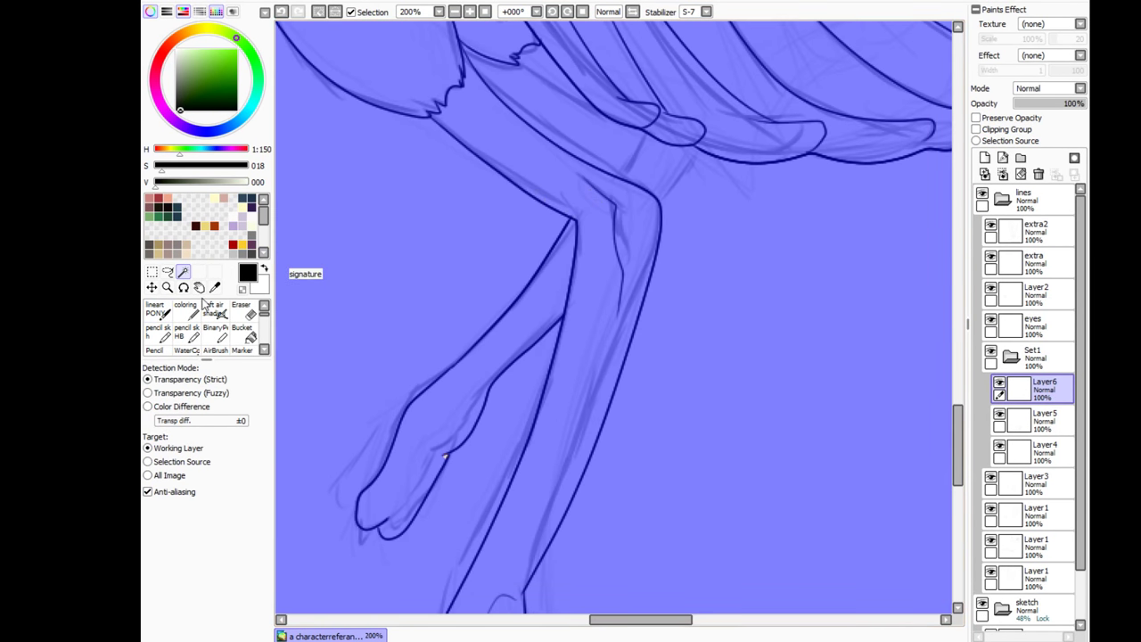
key(ctrl+t)
drag(276, 490, 494, 249)
key(Return)
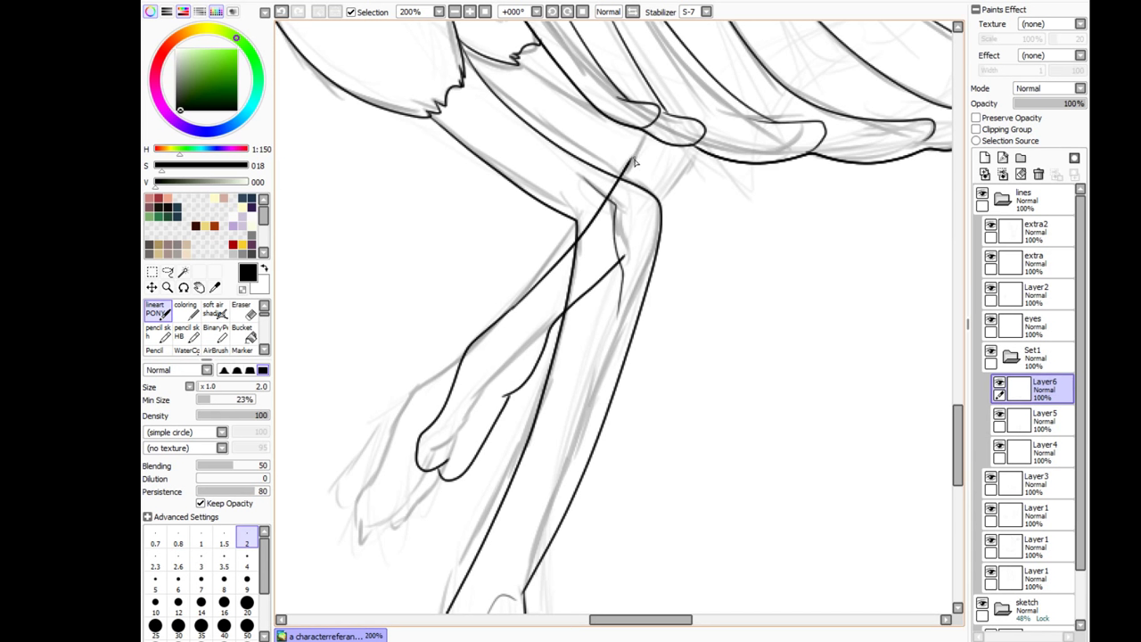
Step: Erase the far leg's lines where they cross the near leg, and ink fine toe details on the extra2 layer
key(e)
drag(622, 258, 574, 312)
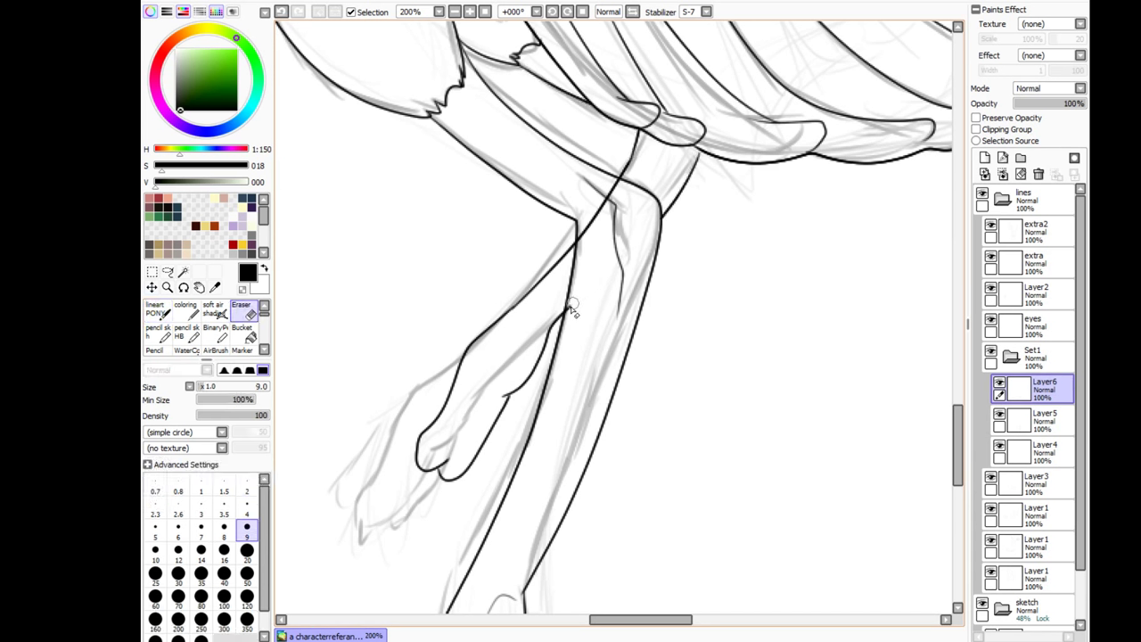
key(b)
drag(462, 447, 505, 399)
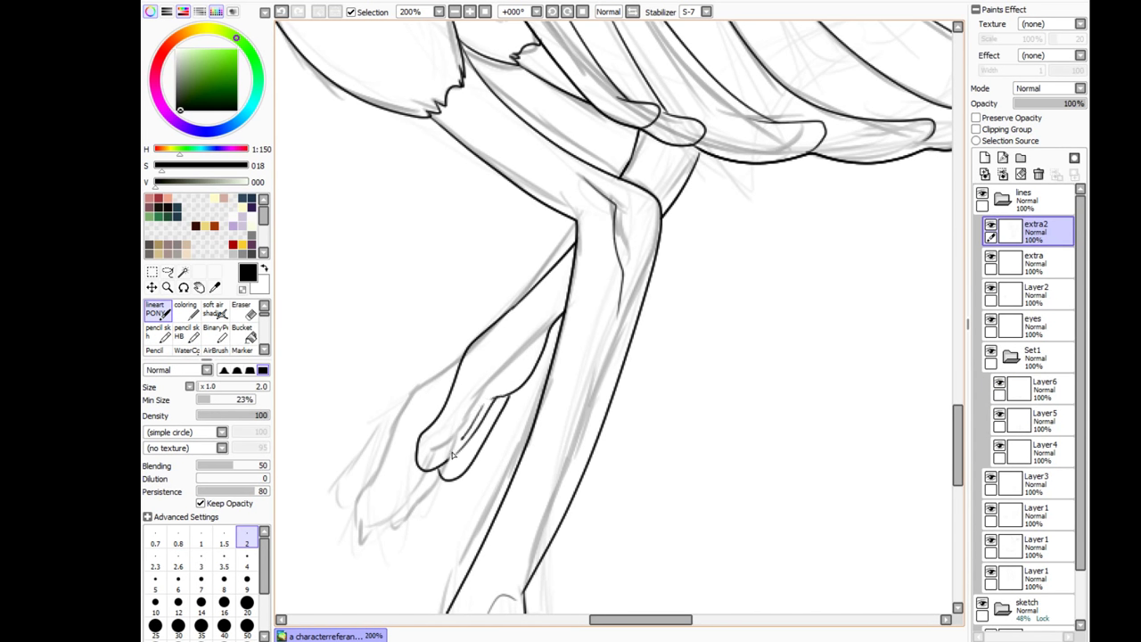
ctrl+click(503, 397)
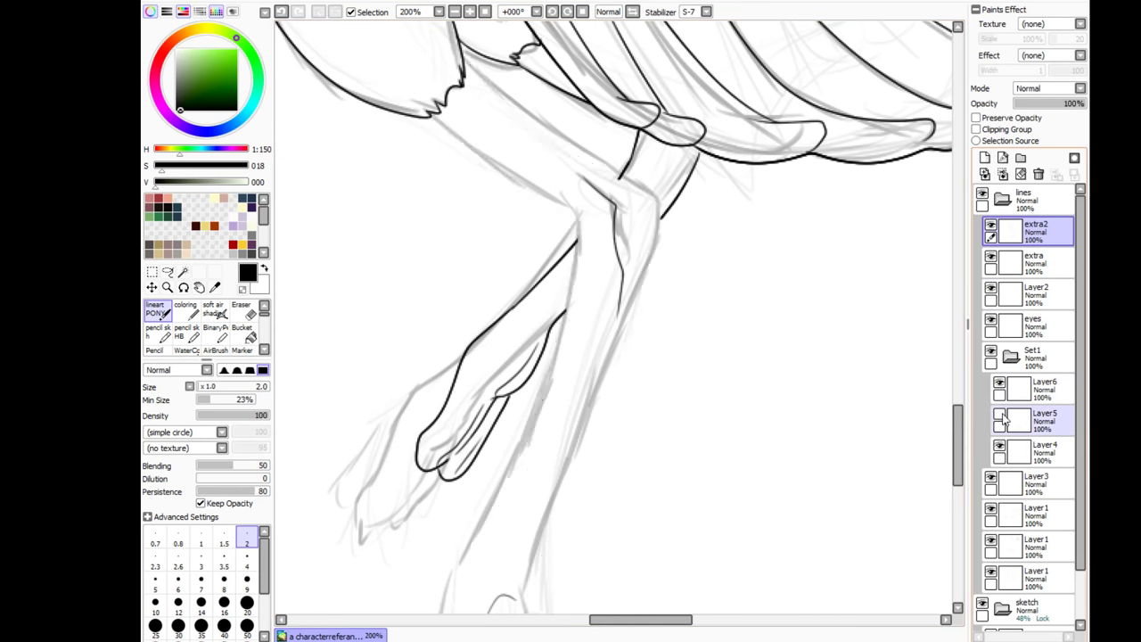
ctrl+click(437, 485)
Step: Set up a Set2 folder holding the merged line art on Layer7 and copies of the extra2 and extra layers above it
scroll(438, 486, down, 6)
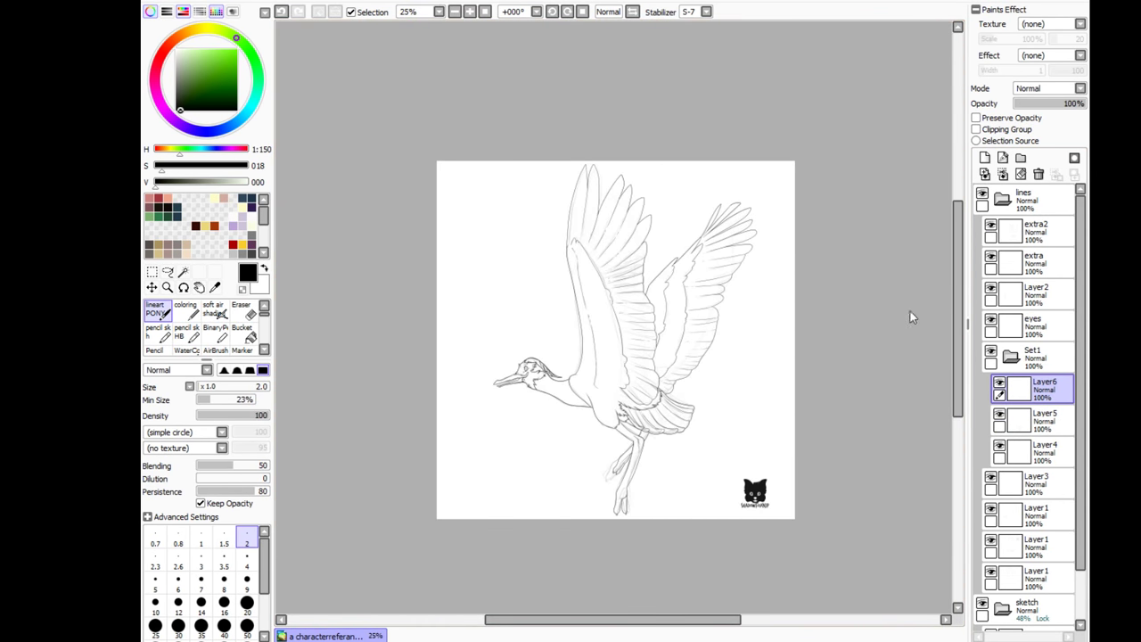
click(1035, 262)
key(x)
key(e)
key(ctrl+a)
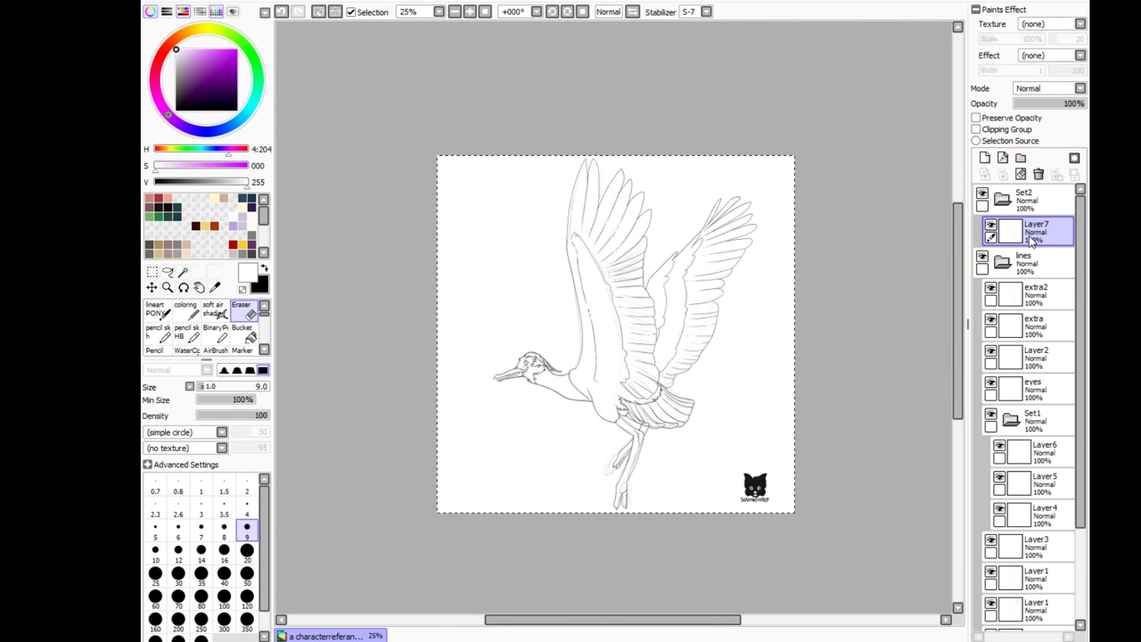
scroll(1031, 297, up, 2)
drag(1032, 297, 1035, 228)
drag(1034, 420, 1034, 290)
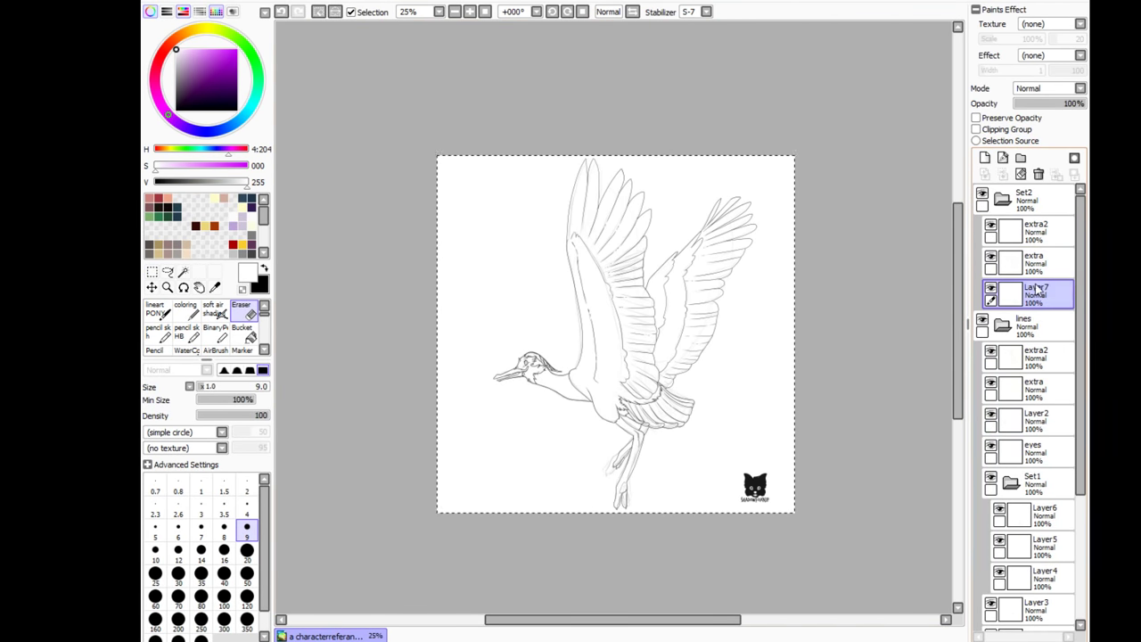
Step: Copy the eyes layer into Set2, add Set3 and Set4 folders, hide the lines and sketch folders, and preserve opacity on eyes and Layer7
click(990, 445)
drag(991, 226, 991, 288)
click(1025, 326)
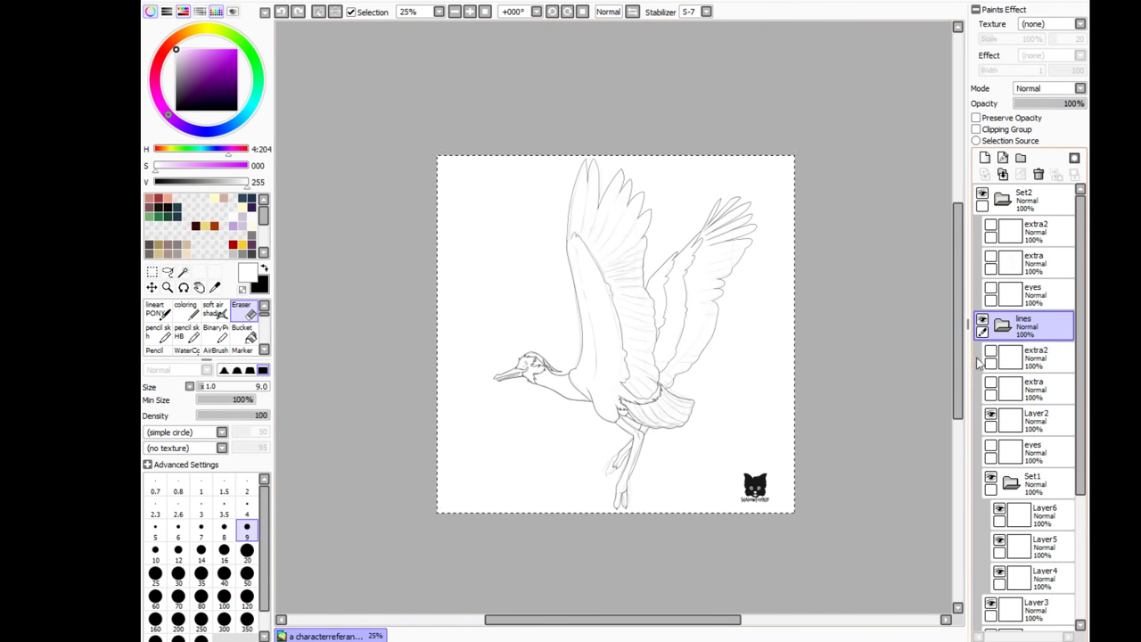
click(1002, 325)
click(982, 319)
drag(991, 226, 991, 288)
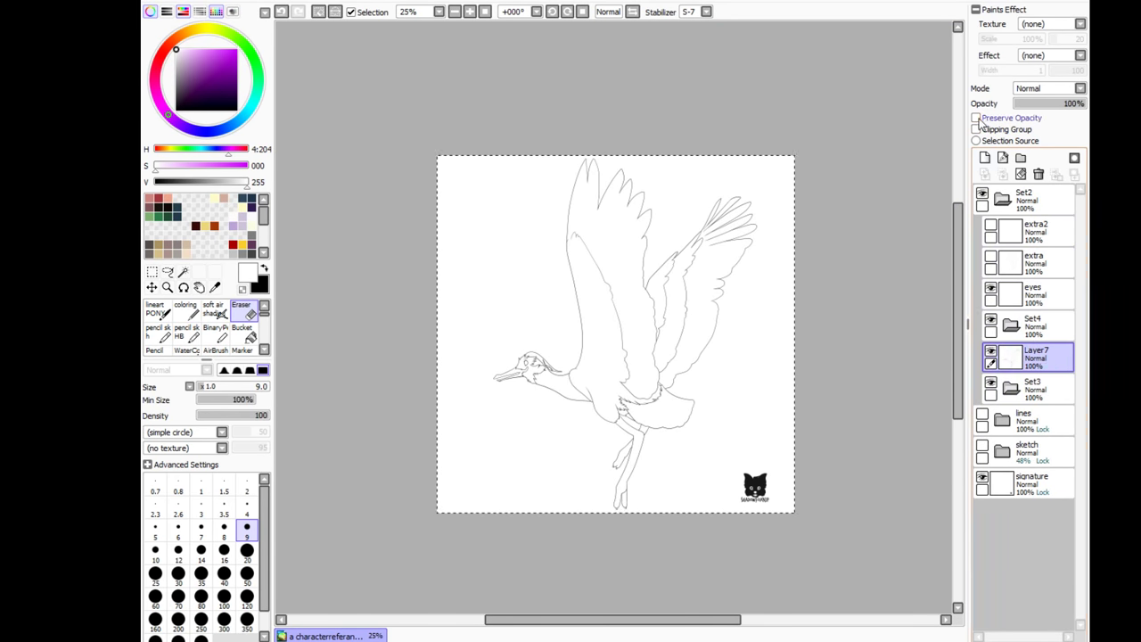
click(1034, 294)
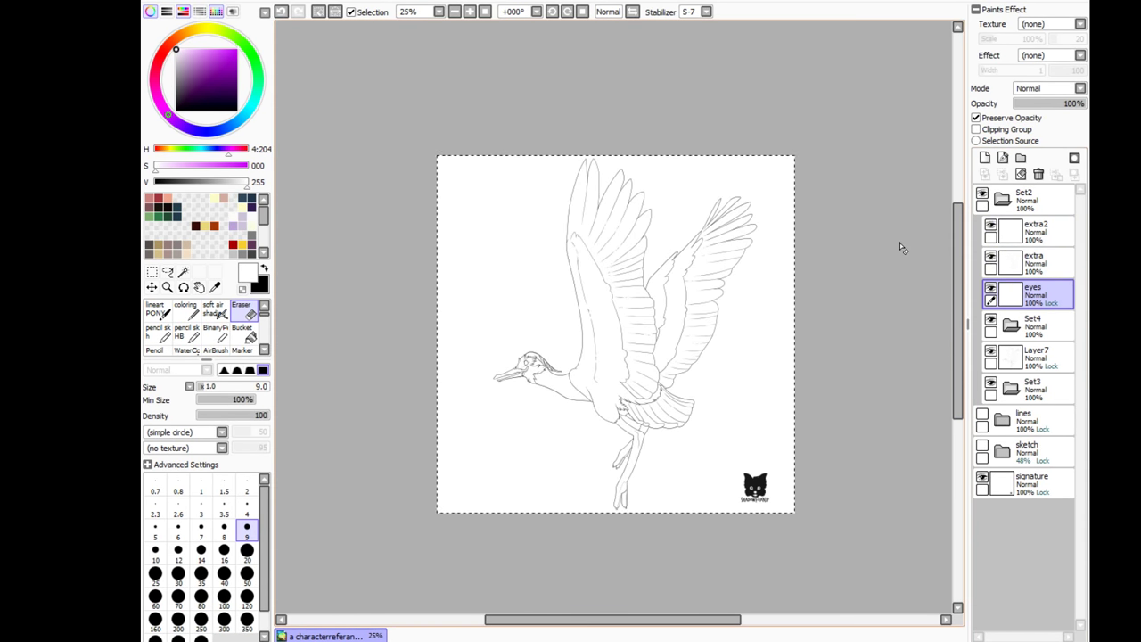
Step: Deselect the canvas, add Layer8 above Layer7 and ink the inner feather-band contour of the near wing in black
click(1034, 355)
click(183, 271)
click(678, 346)
key(ctrl+d)
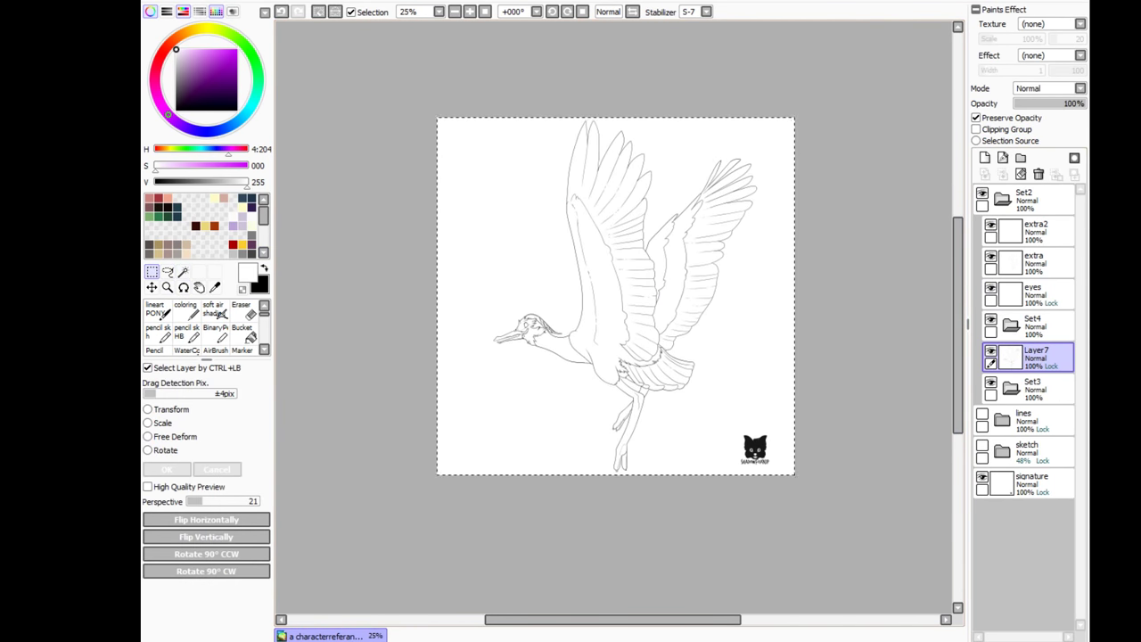
key(ctrl+shift+n)
scroll(371, 188, up, 6)
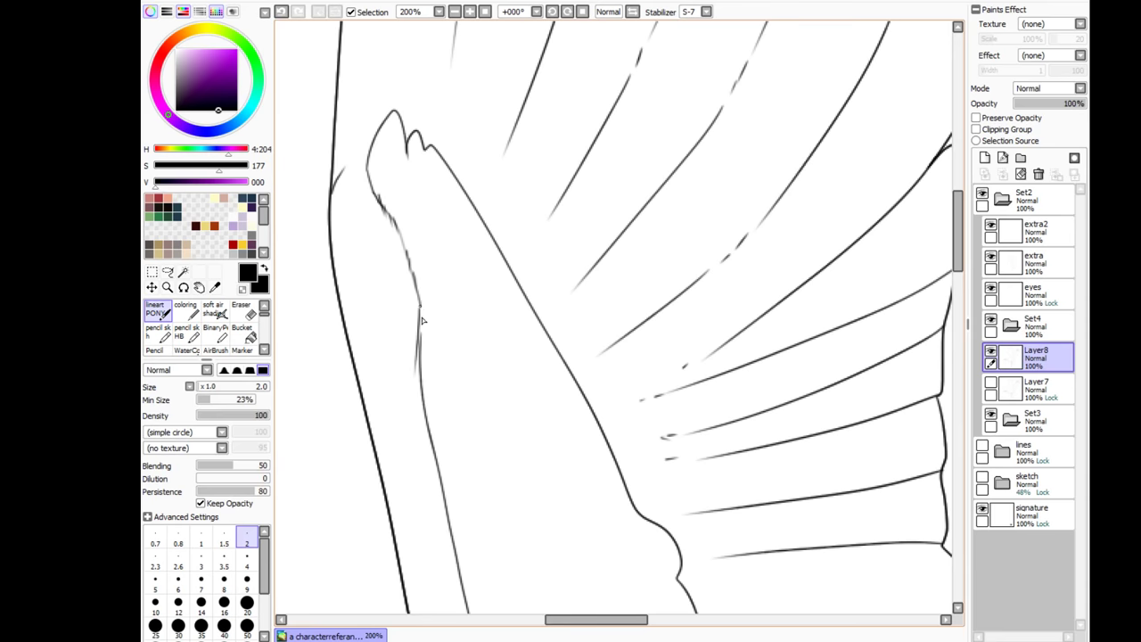
scroll(423, 320, down, 5)
scroll(491, 459, down, 5)
Step: On new layers in the Set4 folder, paint the eye's black pupil, iris outline and small white highlight
click(454, 11)
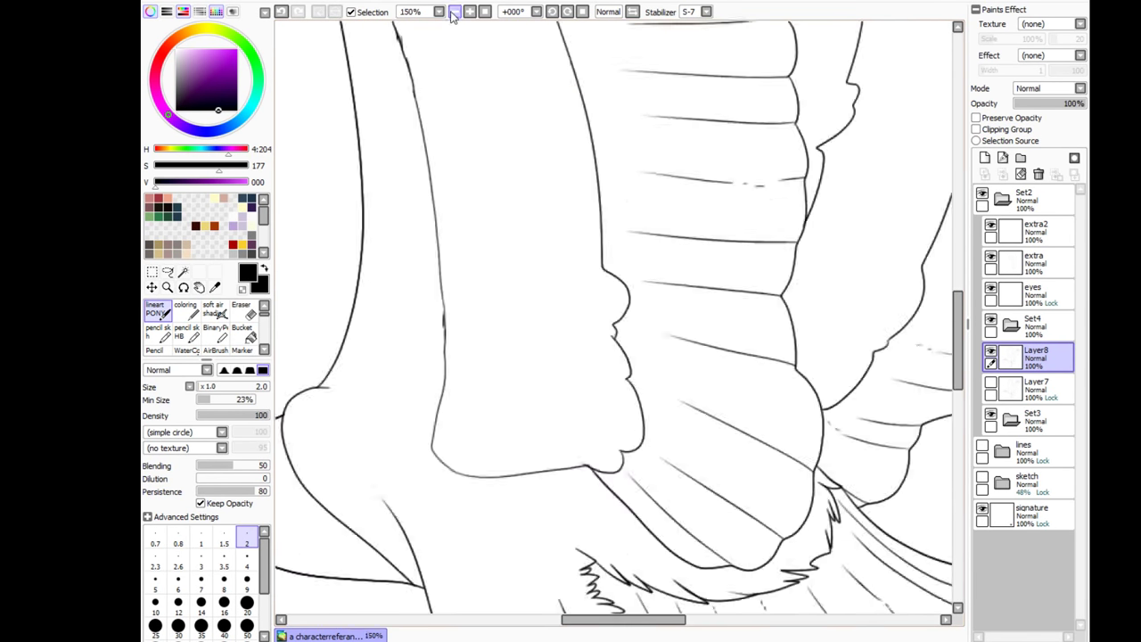
click(453, 11)
click(454, 11)
click(453, 11)
click(454, 12)
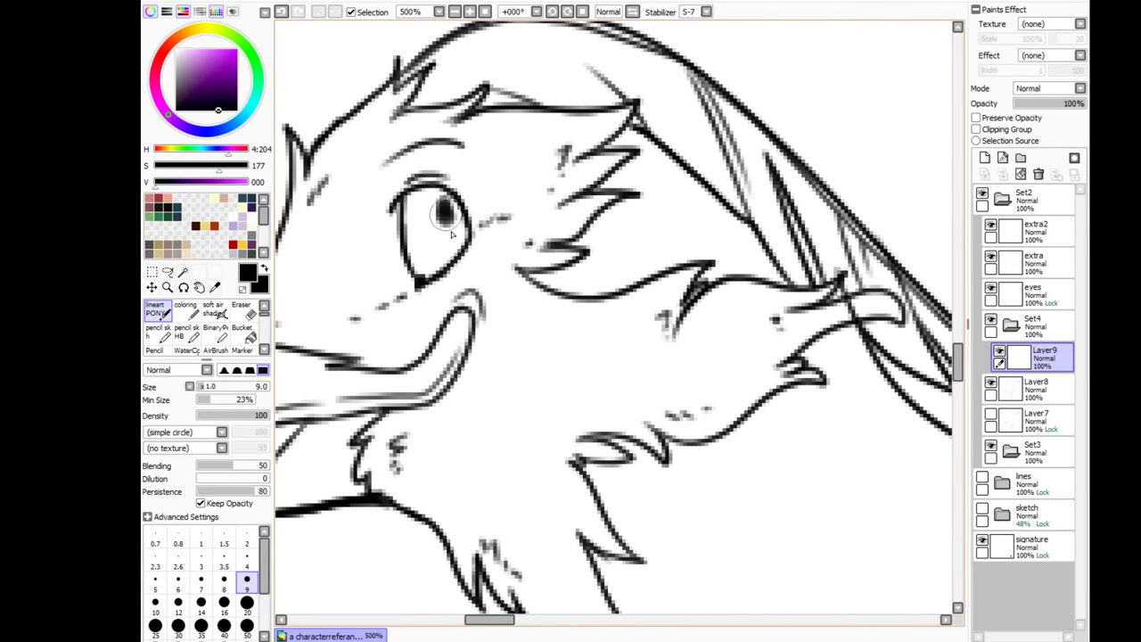
key(ctrl+shift+n)
key(x)
click(443, 204)
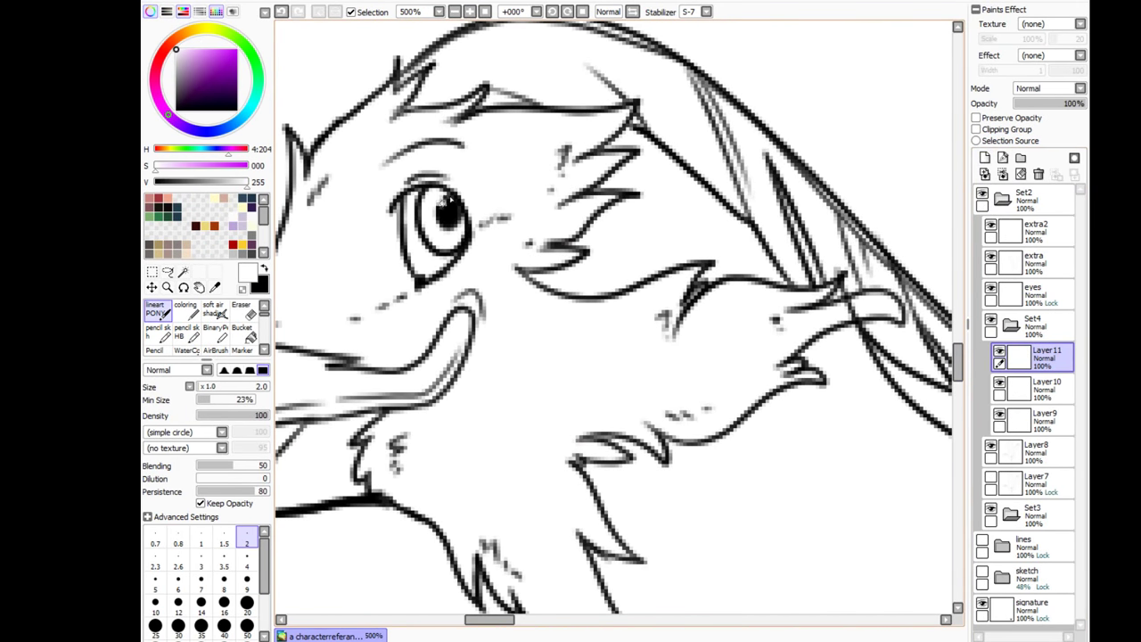
Step: Colour the iris purple on a layer beneath the eye lines and lighten its lower part on a Screen layer
drag(1047, 359, 1039, 419)
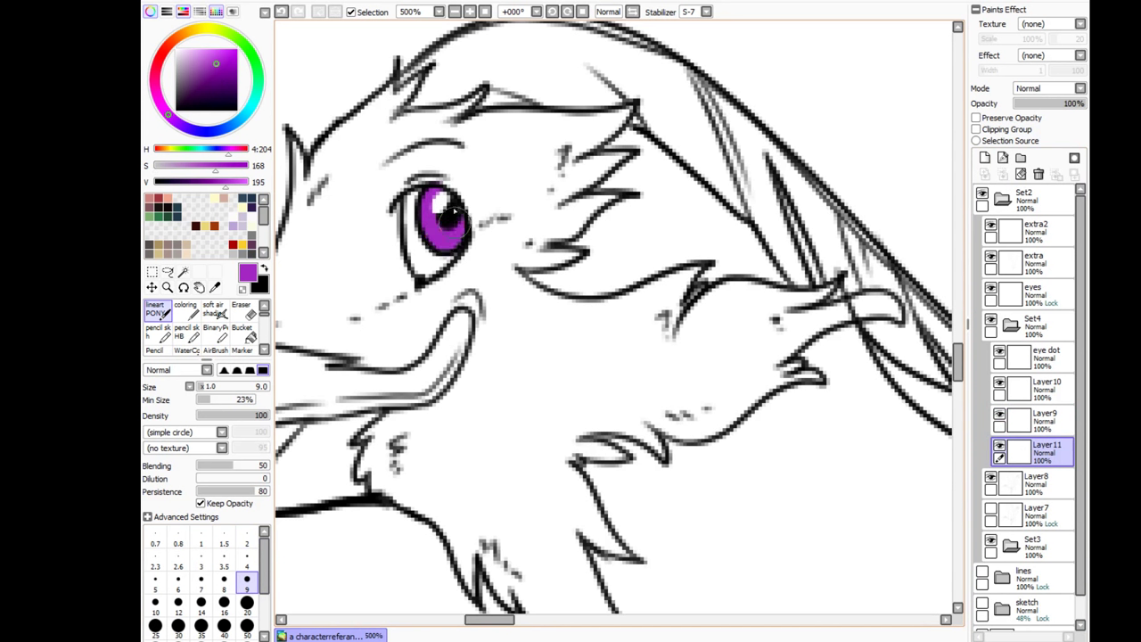
key(ctrl+shift+n)
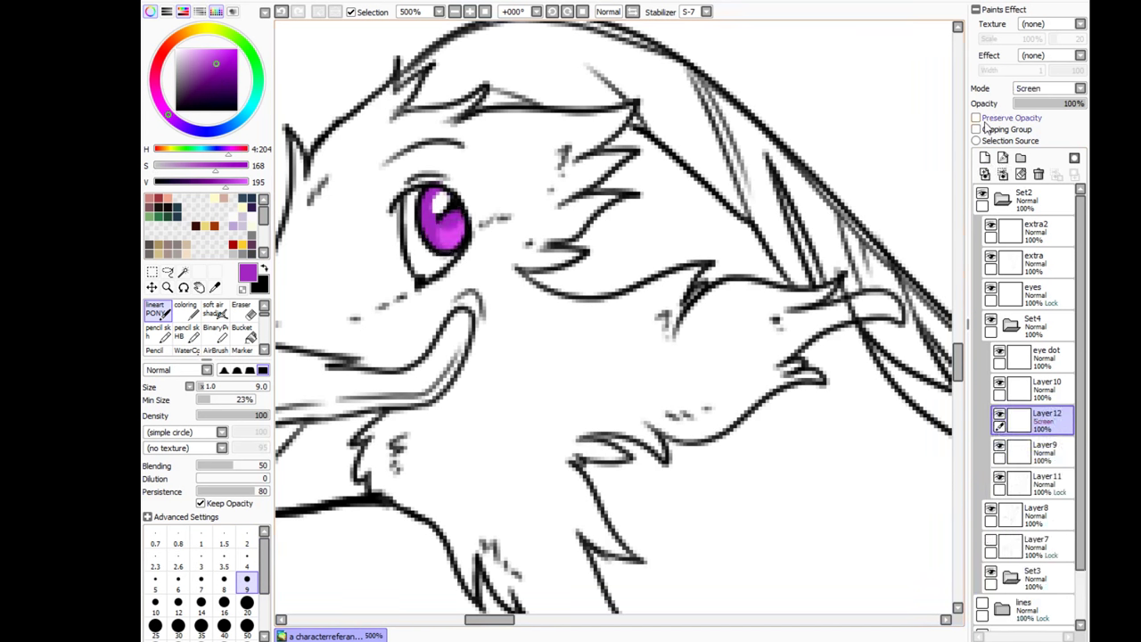
key(minus)
key(minus)
key(minus)
key(minus)
key(minus)
key(minus)
key(minus)
key(minus)
click(1010, 325)
Step: Select the inner feather bands of both wings and fill them with bright purple on a new layer in the Set3 folder
click(1025, 357)
key(w)
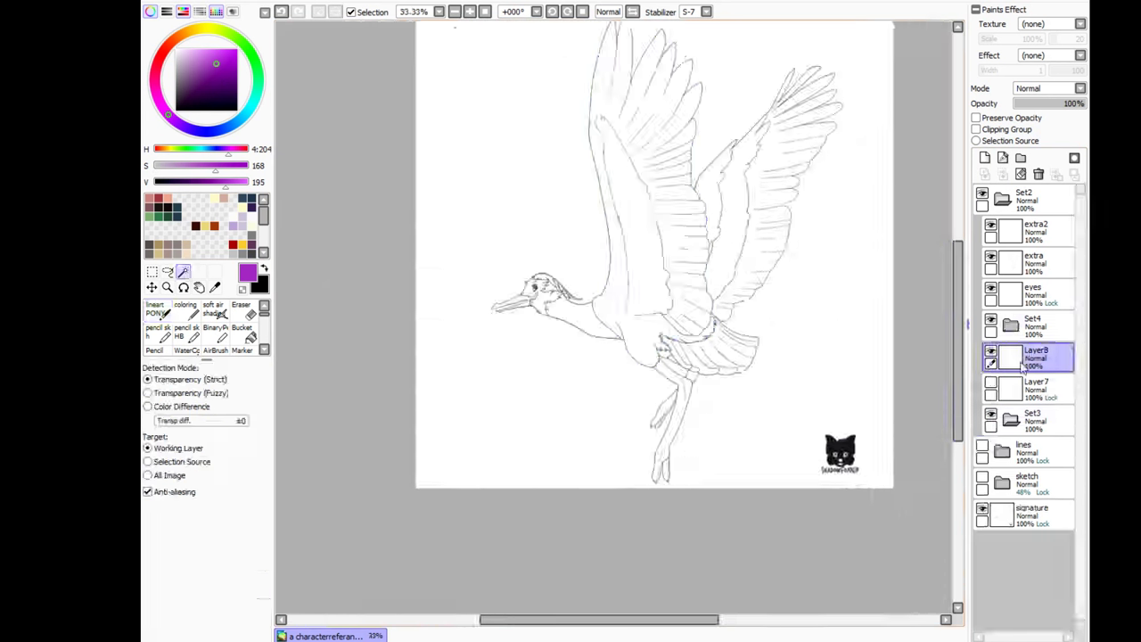
click(1034, 261)
key(l)
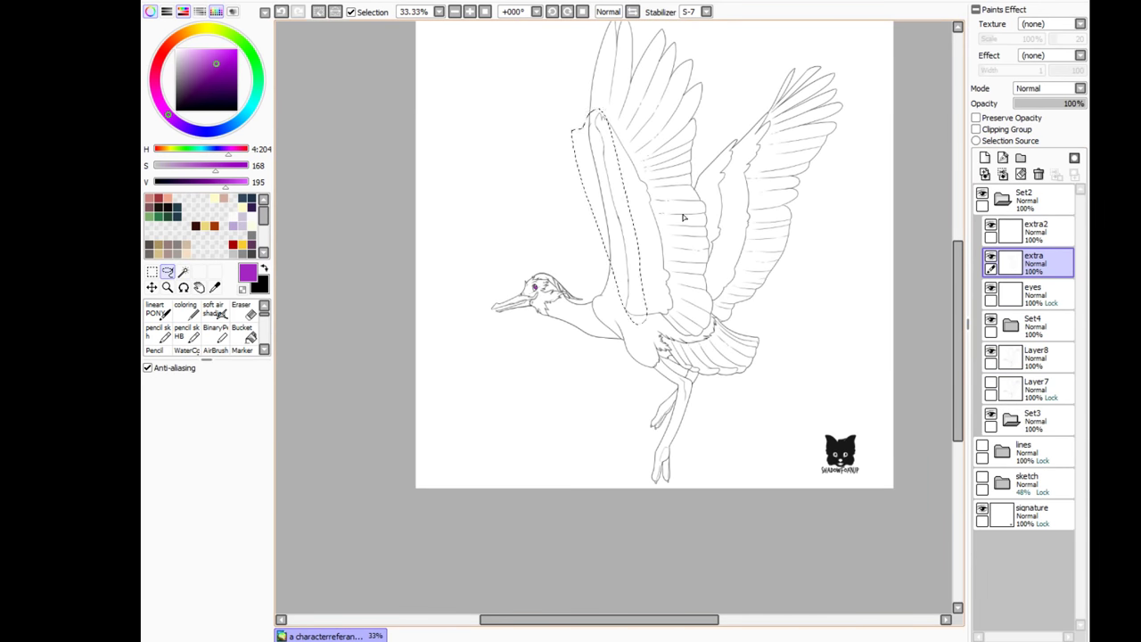
click(1025, 357)
key(w)
click(638, 223)
click(731, 214)
click(1025, 419)
key(ctrl+shift+n)
click(186, 308)
drag(600, 120, 656, 303)
drag(758, 125, 718, 294)
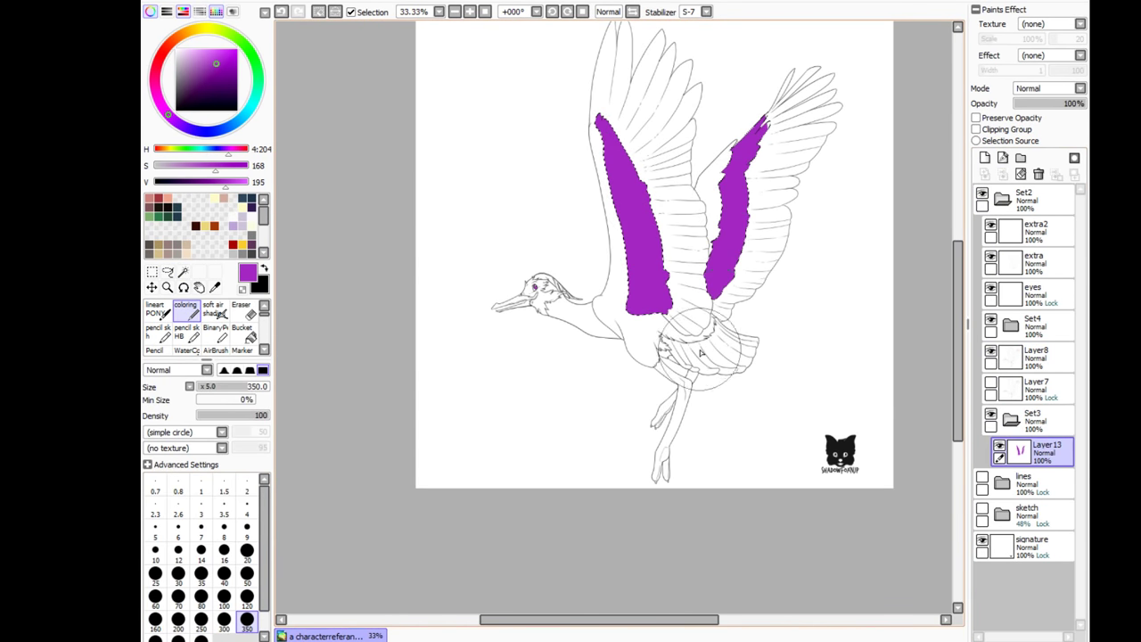
Step: Select the remaining wing feathers and body, fill them dark purple on a new layer, and place it below the bright purple layer
click(1034, 388)
key(w)
click(624, 90)
click(784, 134)
click(1057, 453)
key(ctrl+shift+n)
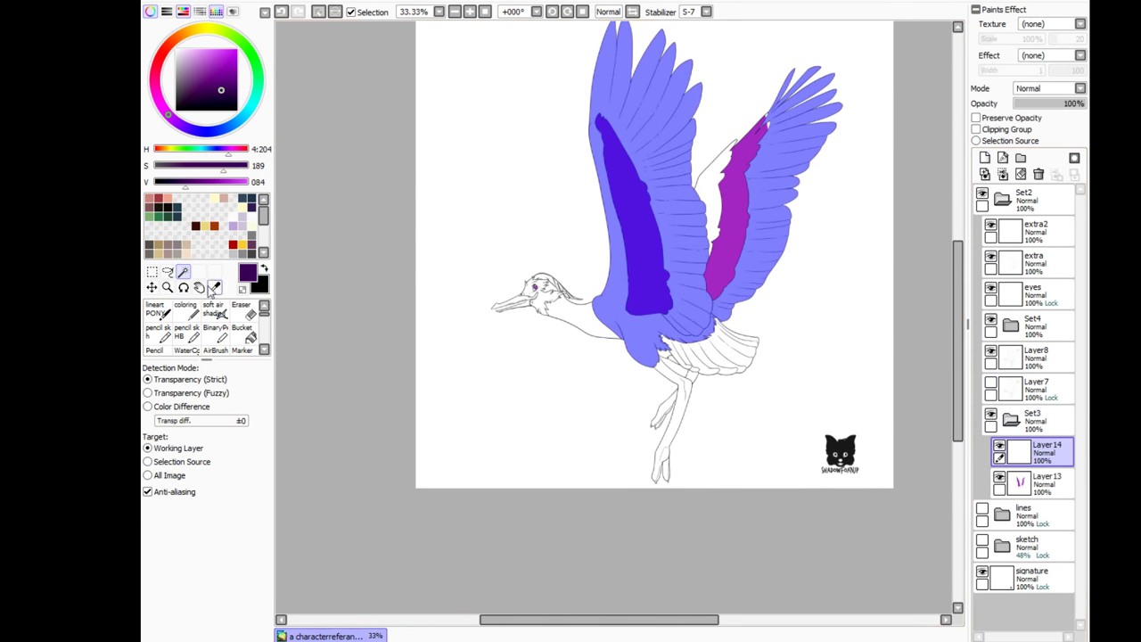
click(185, 307)
click(221, 90)
mouse_move(624, 312)
mouse_down()
mouse_move(764, 178)
mouse_move(663, 255)
mouse_move(624, 54)
mouse_up()
drag(1019, 455, 1025, 492)
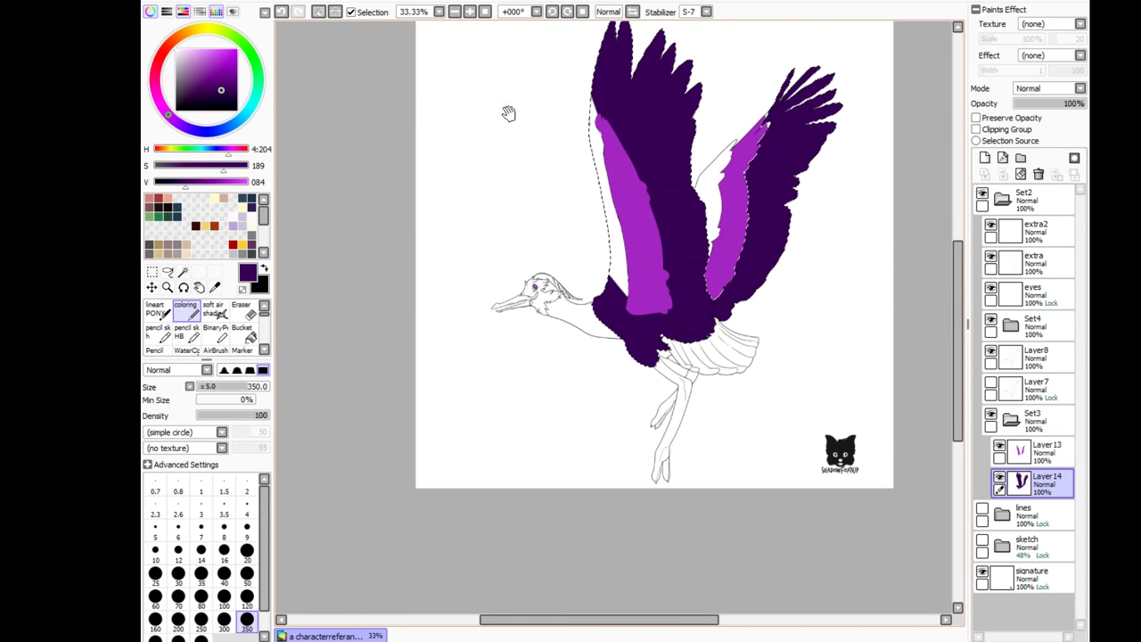
Step: Erase the dark purple from the near wing's outermost long feather on Layer14 with a size 50 eraser
scroll(499, 133, up, 4)
key(e)
mouse_move(481, 165)
mouse_down()
mouse_move(479, 255)
mouse_move(403, 599)
mouse_move(415, 476)
mouse_up()
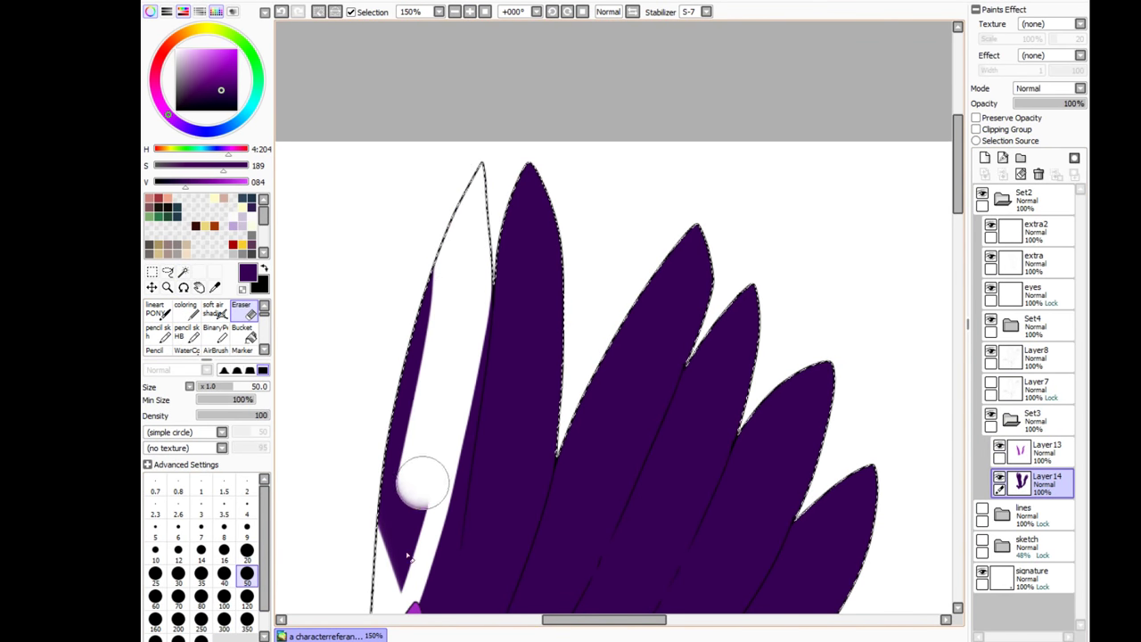
drag(445, 241, 393, 579)
scroll(446, 229, up, 1)
drag(446, 205, 410, 535)
scroll(288, 537, up, 1)
Step: Clean the outer feather's colour edge with a size 9 eraser at 45% layer opacity, and restore Layer14 to 100%
click(247, 527)
click(1043, 103)
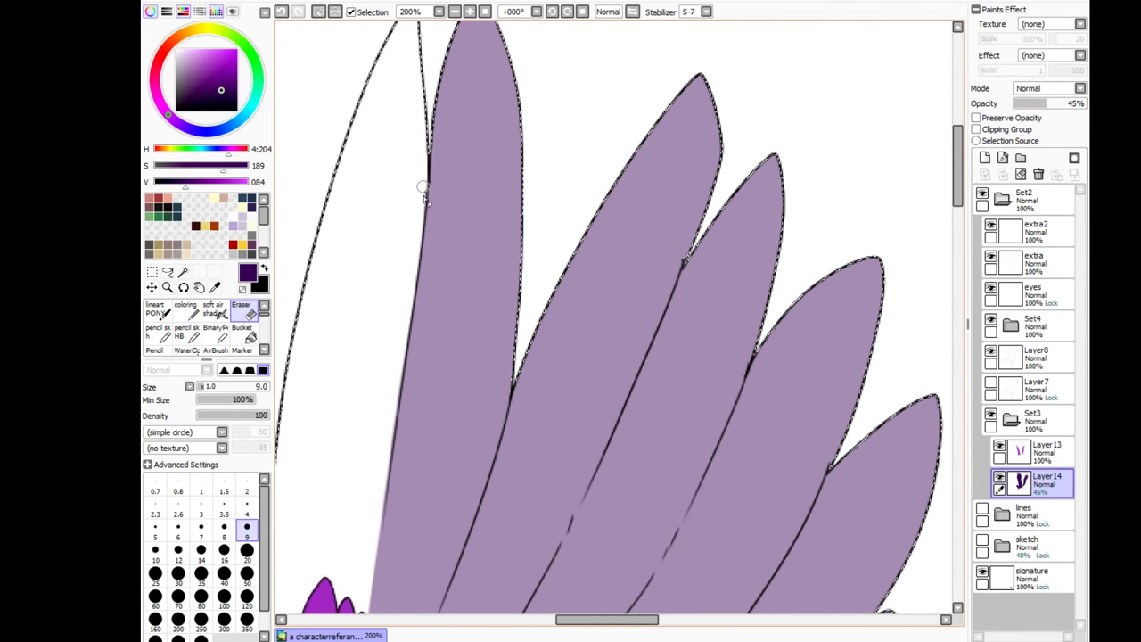
scroll(388, 401, down, 2)
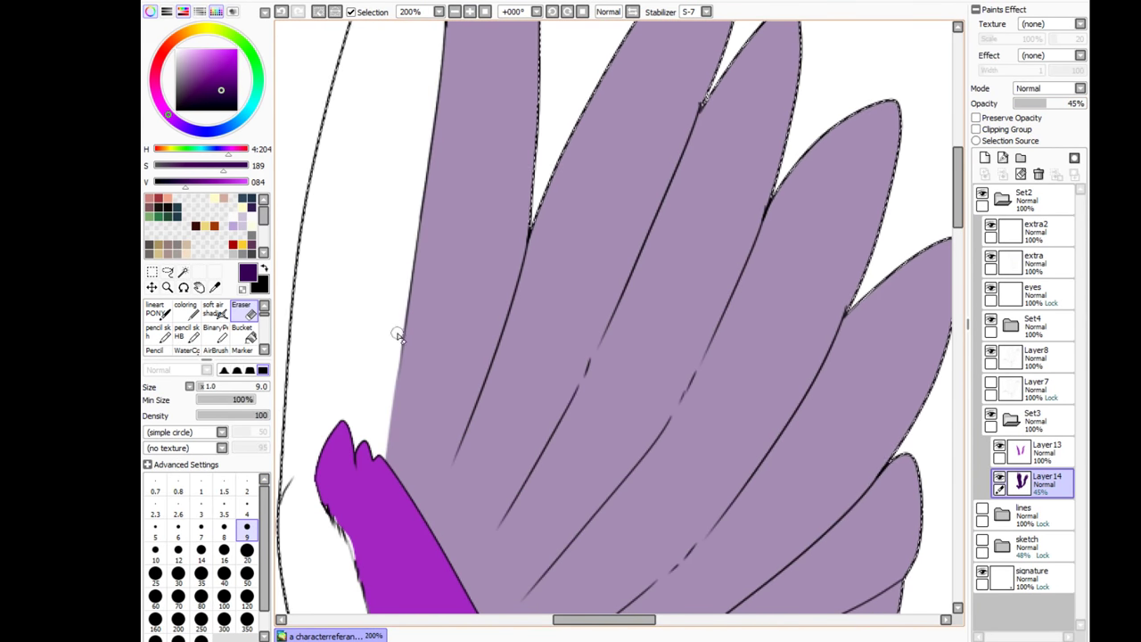
scroll(535, 357, down, 5)
click(1080, 104)
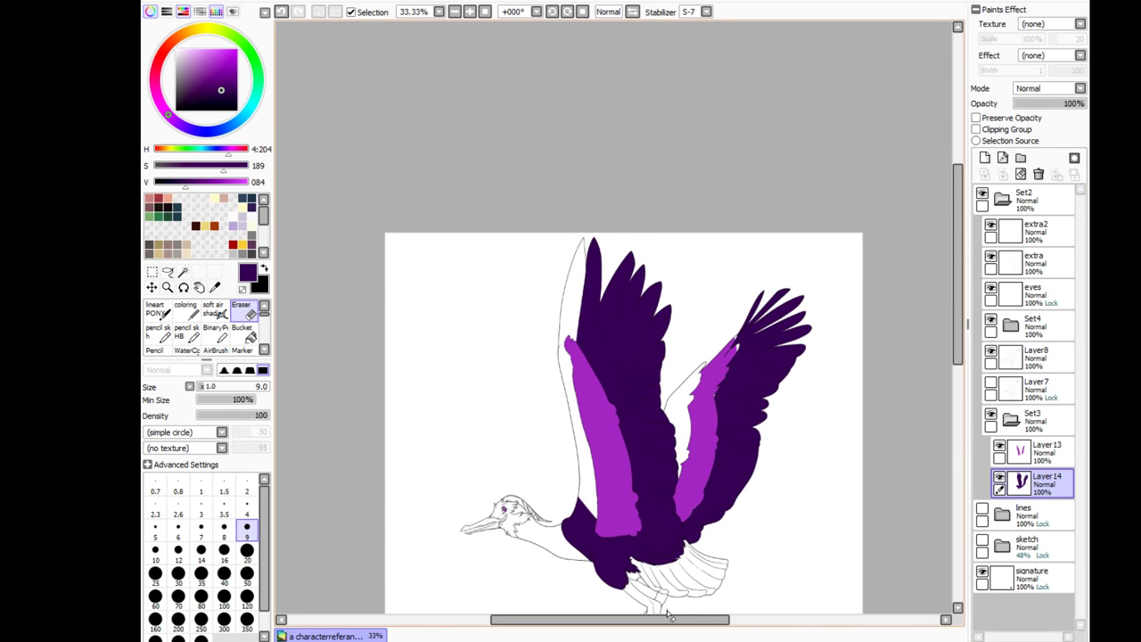
Step: Select the head crest and both legs, and fill them with the wing bands' bright purple on Layer13
scroll(891, 412, right, 1)
click(1043, 451)
click(183, 272)
click(634, 428)
click(214, 286)
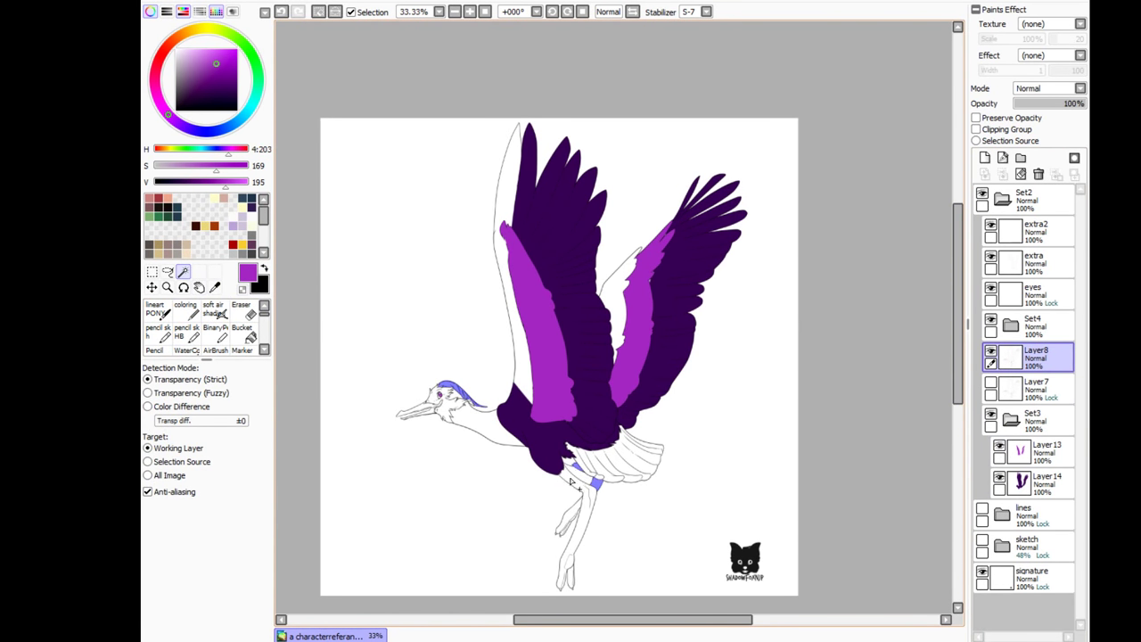
click(1043, 450)
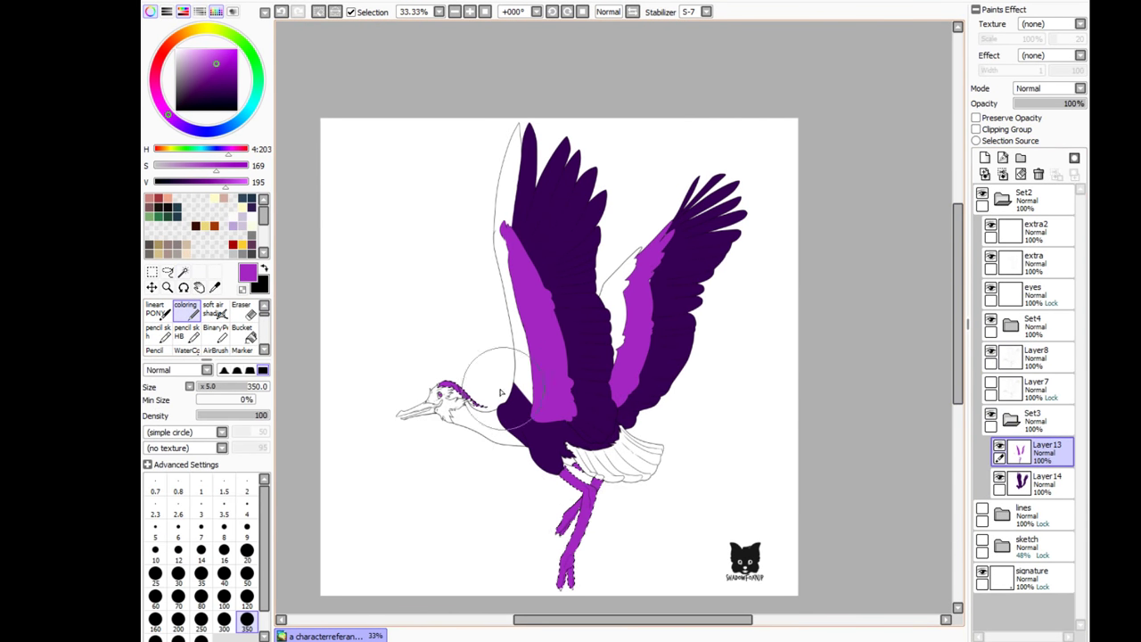
Step: Select the neck and the patch behind the eye from Layer7, and fill them with medium purple on a new layer in Set3
click(1034, 388)
click(496, 424)
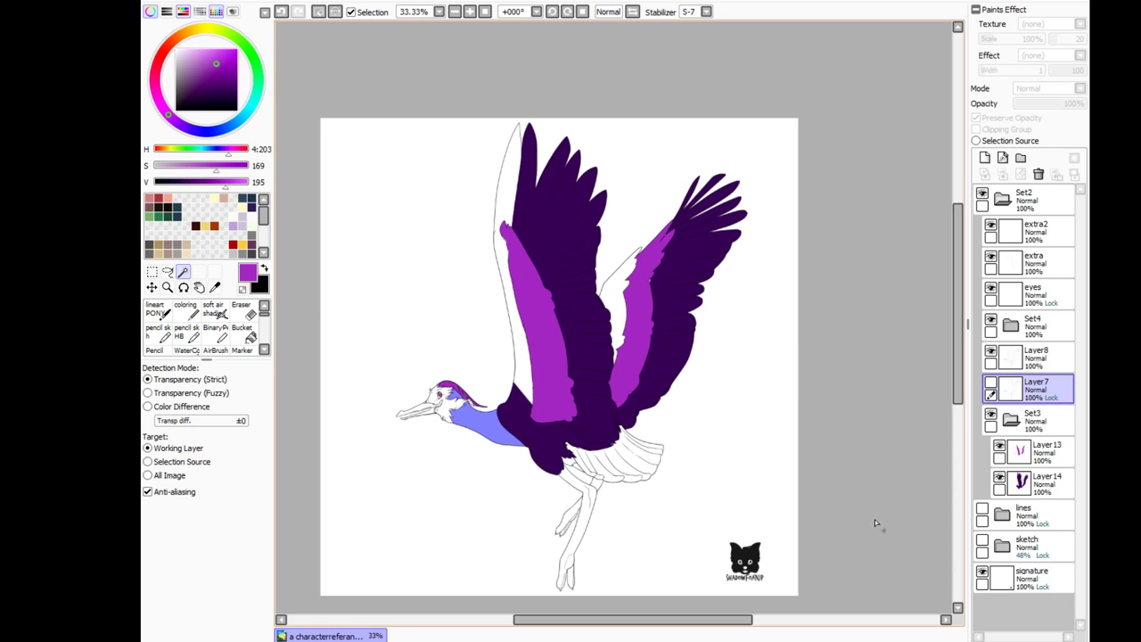
click(985, 157)
click(186, 307)
drag(464, 412, 545, 440)
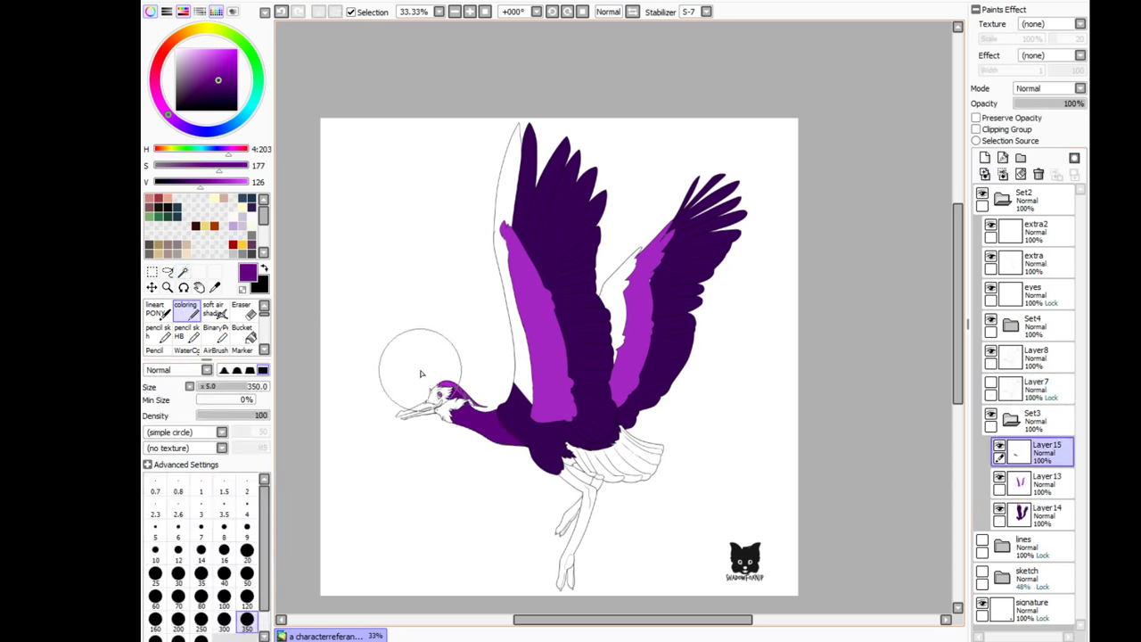
Step: Ink the shoulder contour in black on Layer8, and recolour the ragged feather tuft behind the thigh medium purple on Layer15
click(1034, 356)
scroll(588, 410, up, 5)
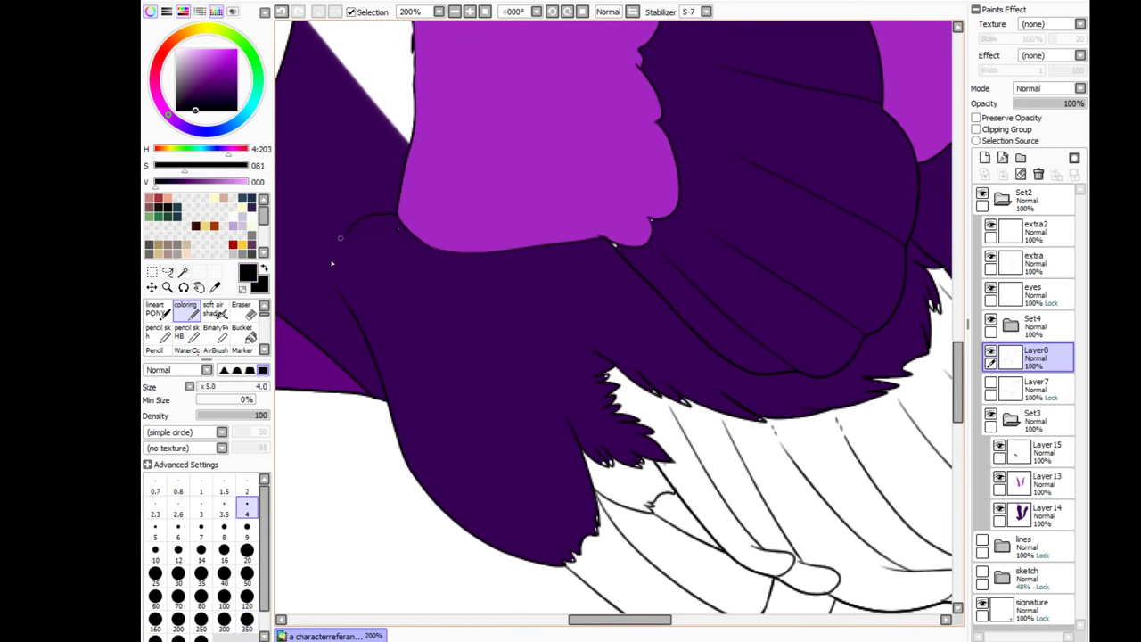
scroll(563, 419, down, 4)
click(1034, 516)
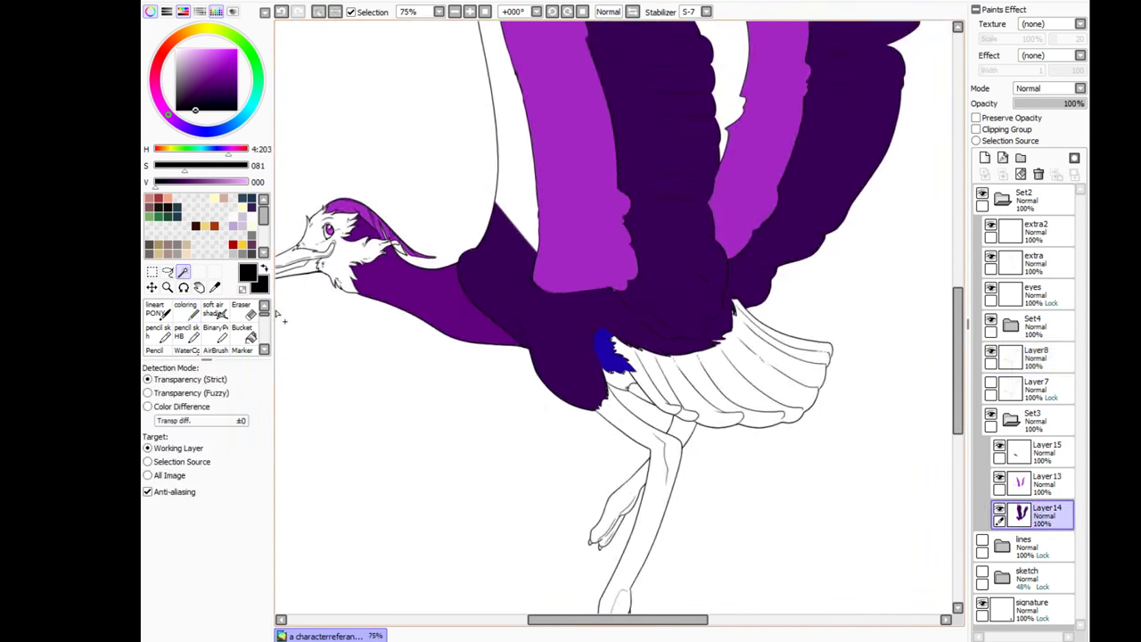
click(240, 307)
scroll(675, 446, up, 1)
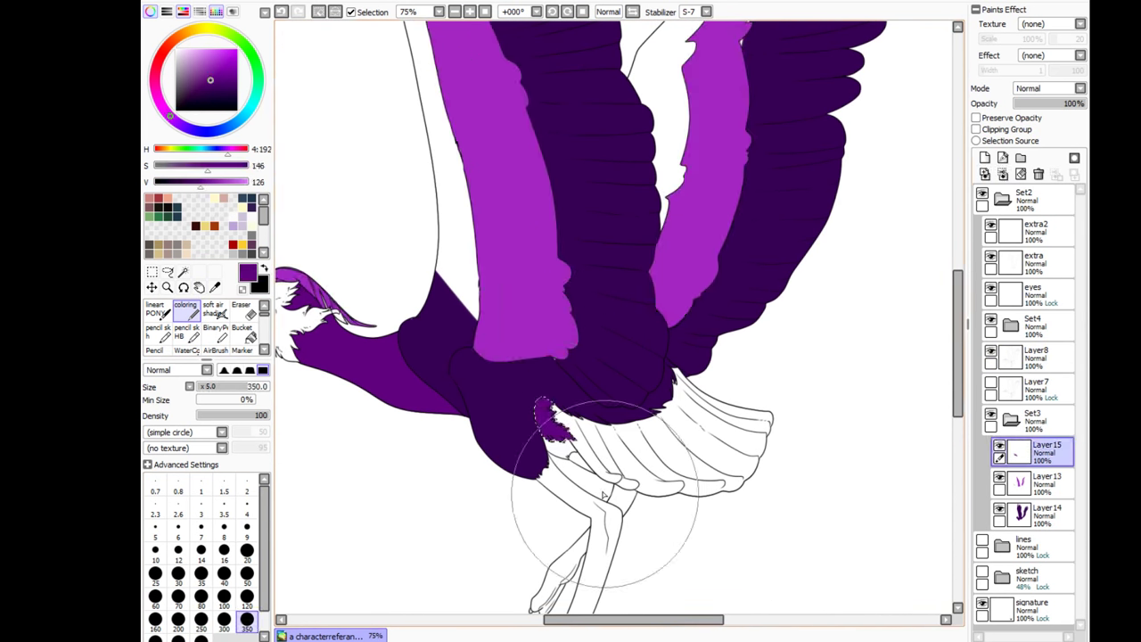
Step: Select the front wing's leading edge and fill it with very dark indigo on a new layer placed below Layer14
click(444, 297)
drag(444, 297, 419, 401)
scroll(446, 374, down, 3)
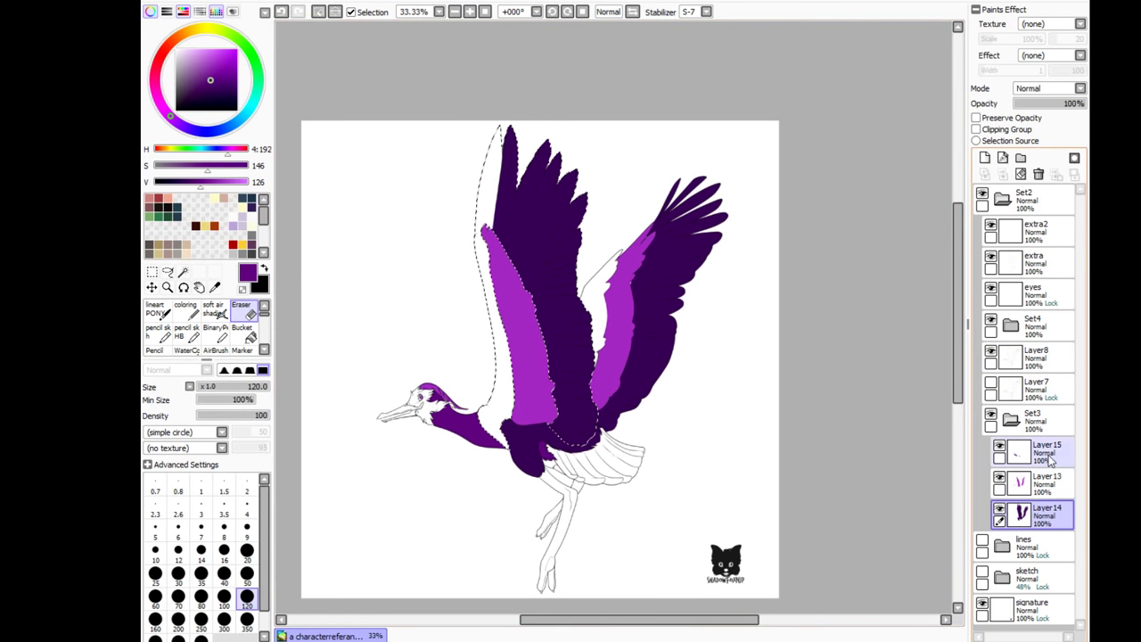
click(984, 157)
click(186, 308)
click(225, 95)
mouse_move(499, 178)
mouse_down()
mouse_move(484, 107)
mouse_move(482, 428)
mouse_up()
drag(1038, 452, 1034, 557)
Step: Select the far wing's leading edge from Layer8 and fill it with the same dark indigo on Layer16
click(1034, 357)
key(w)
click(596, 330)
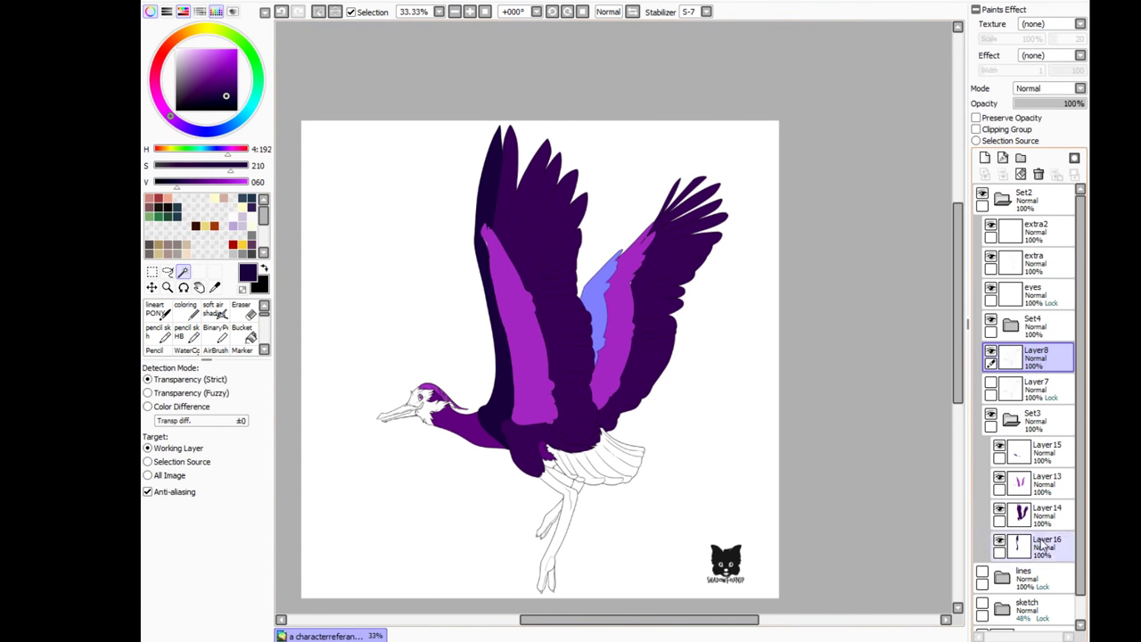
click(1034, 546)
scroll(861, 408, down, 2)
Step: Select the small patch below the thigh's feather tuft and fill it with the wings' dark purple on Layer14
click(1035, 357)
key(w)
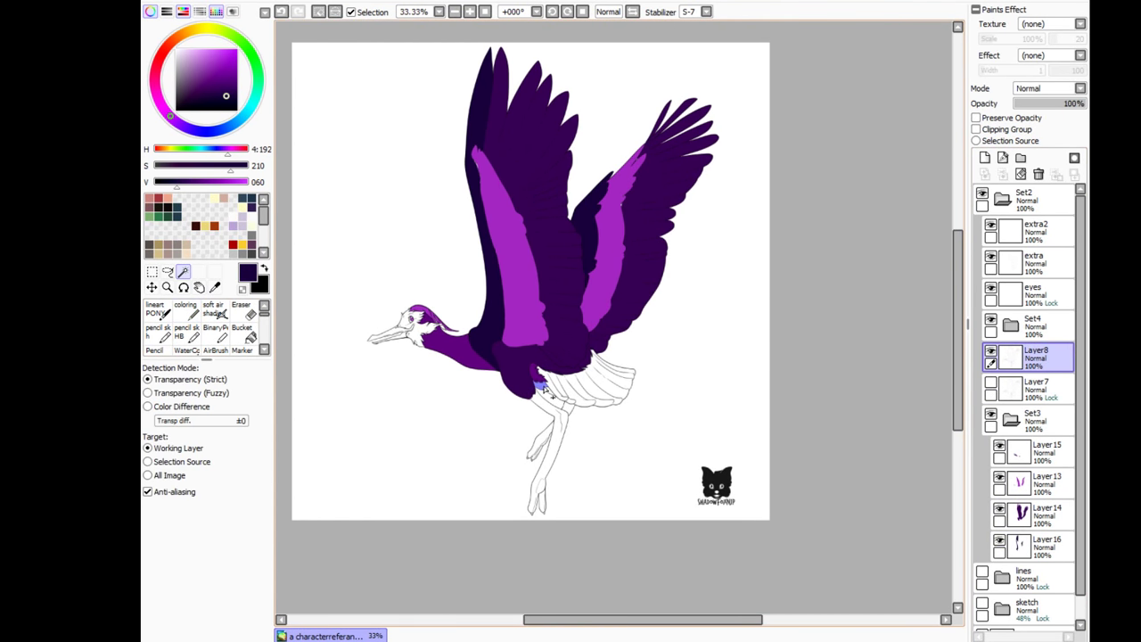
click(1035, 512)
Step: Select the beak and both legs from Layer8, fill them with light purple on a new layer, and deselect
click(1034, 356)
key(w)
click(561, 426)
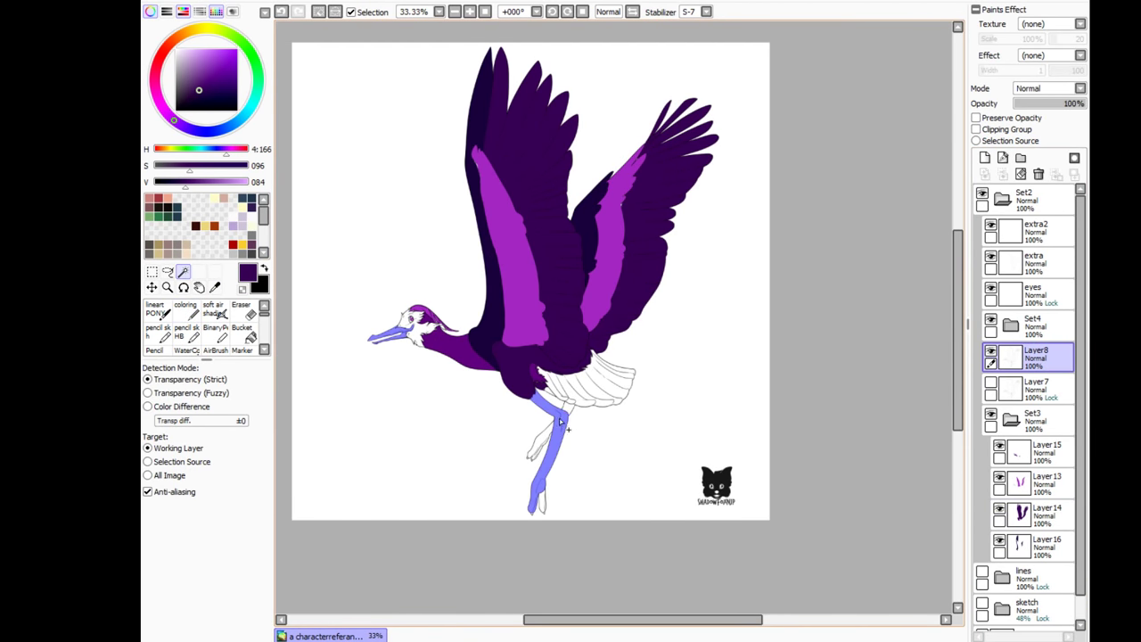
key(ctrl+shift+n)
key(b)
key(ctrl+d)
Step: Select the tail feathers and the face from Layer8, and fill them with vivid violet on a new layer
key(w)
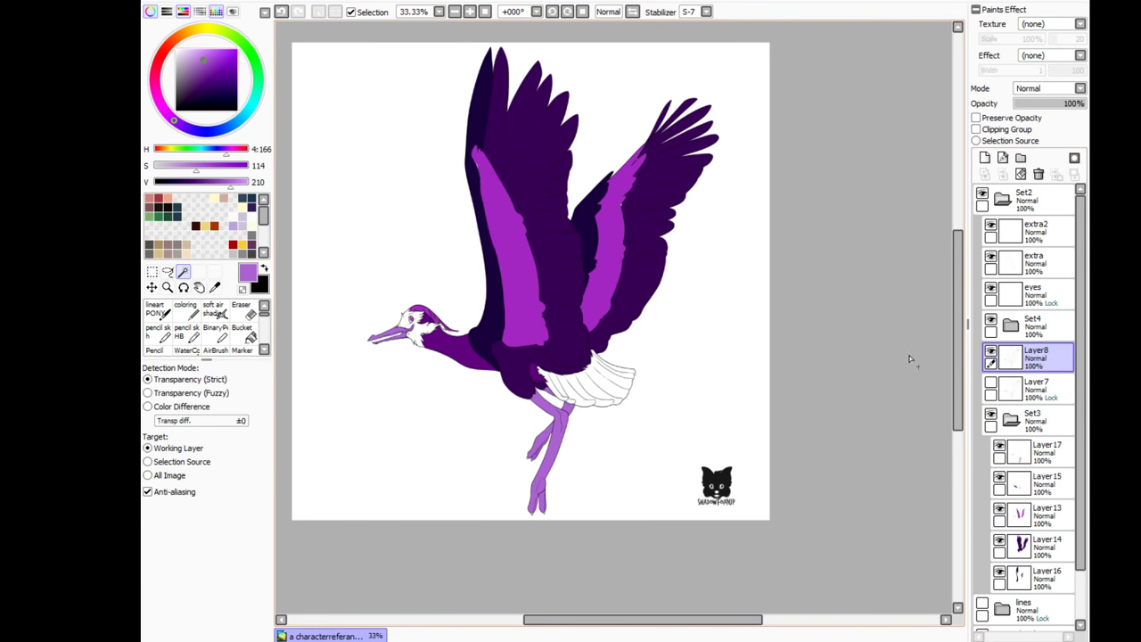
click(589, 379)
key(ctrl+shift+n)
key(b)
drag(428, 255, 391, 382)
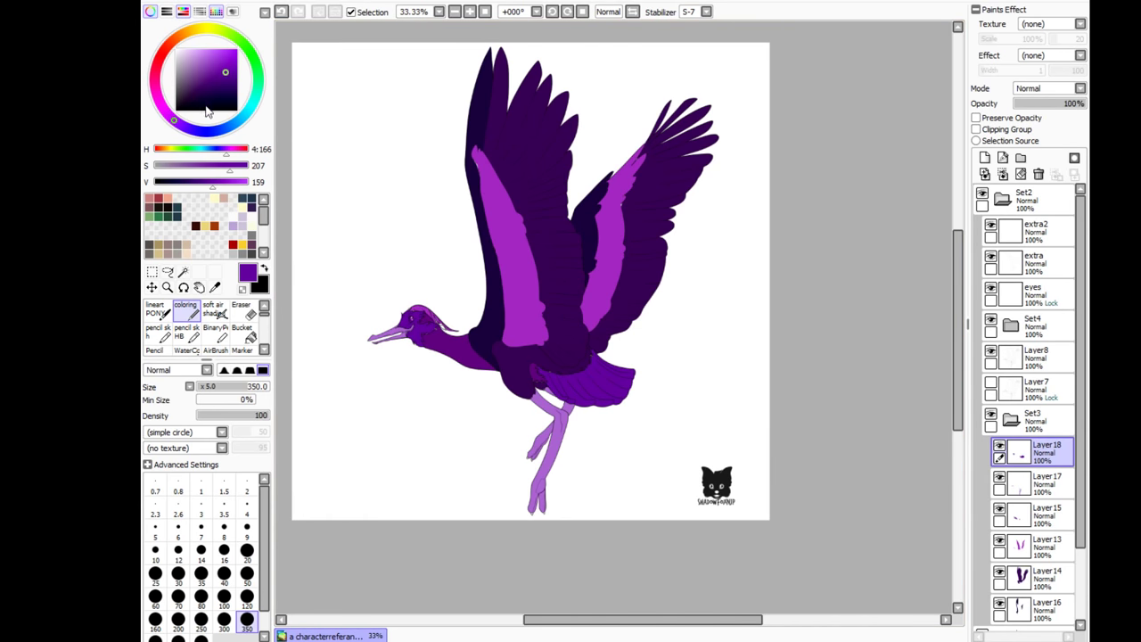
Step: Fill the white of the eye on a new layer in Set4, placed beneath Layer11
click(1010, 325)
key(w)
key(ctrl+shift+n)
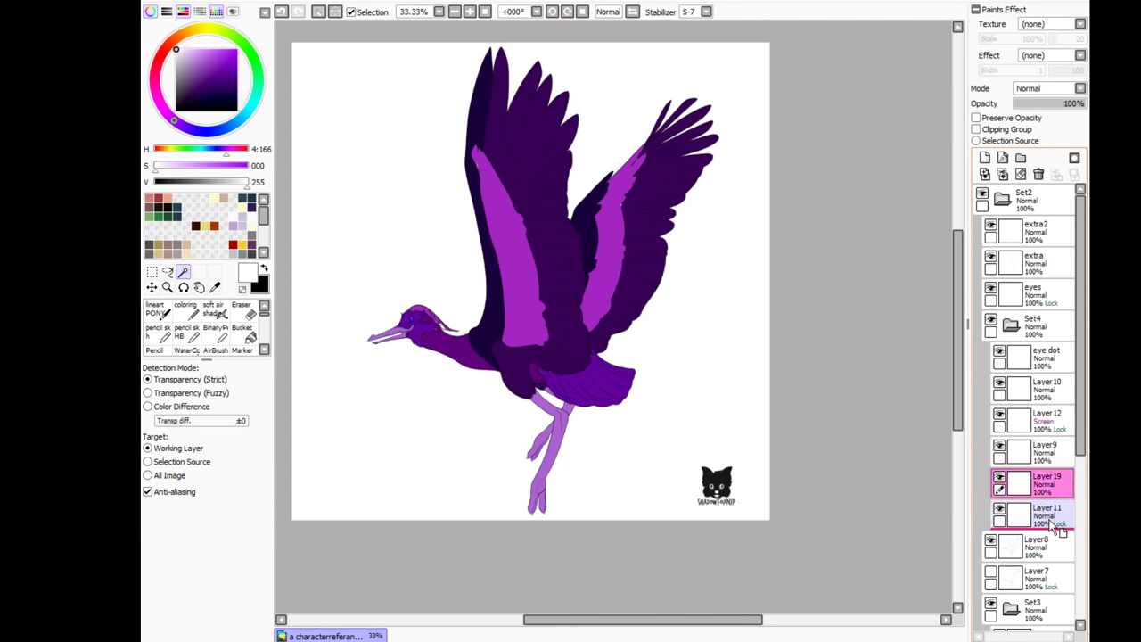
key(b)
drag(371, 414, 466, 436)
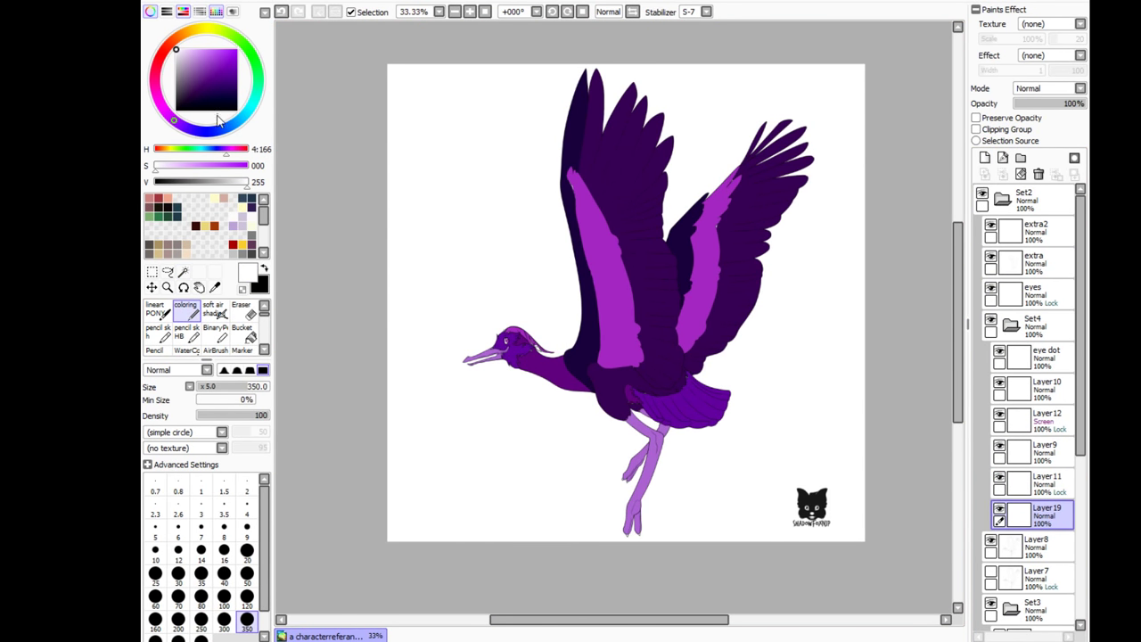
click(1010, 325)
Step: Select the claws on both feet from Layer8 and fill them with dark indigo on a new layer in Set3
click(1010, 419)
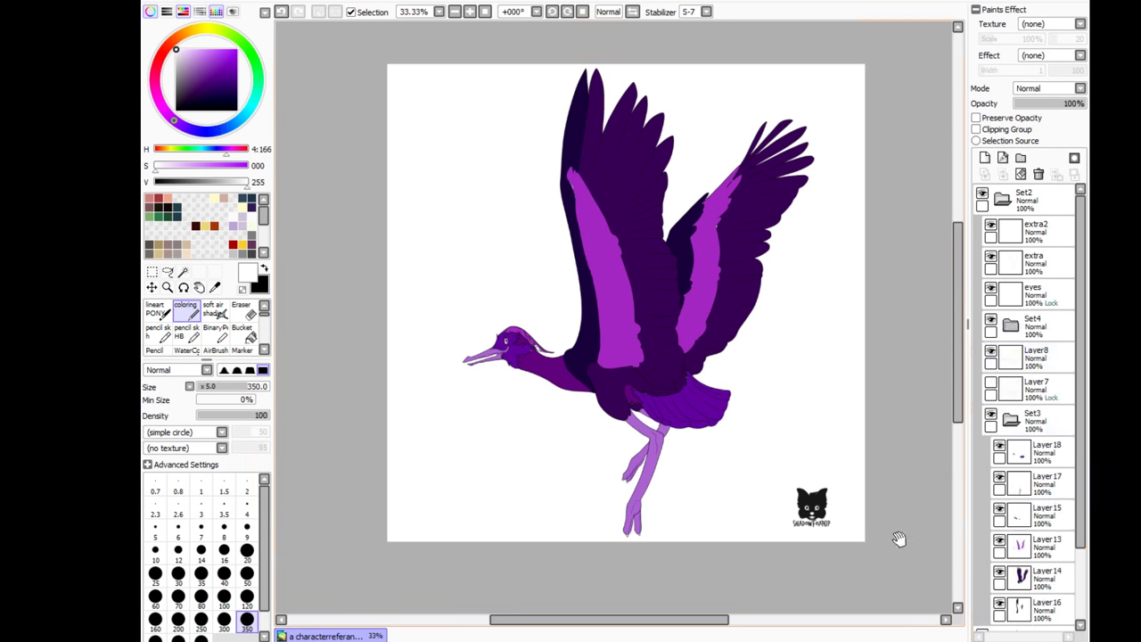
key(ctrl+shift+n)
scroll(896, 535, up, 3)
scroll(897, 534, down, 4)
scroll(401, 330, up, 8)
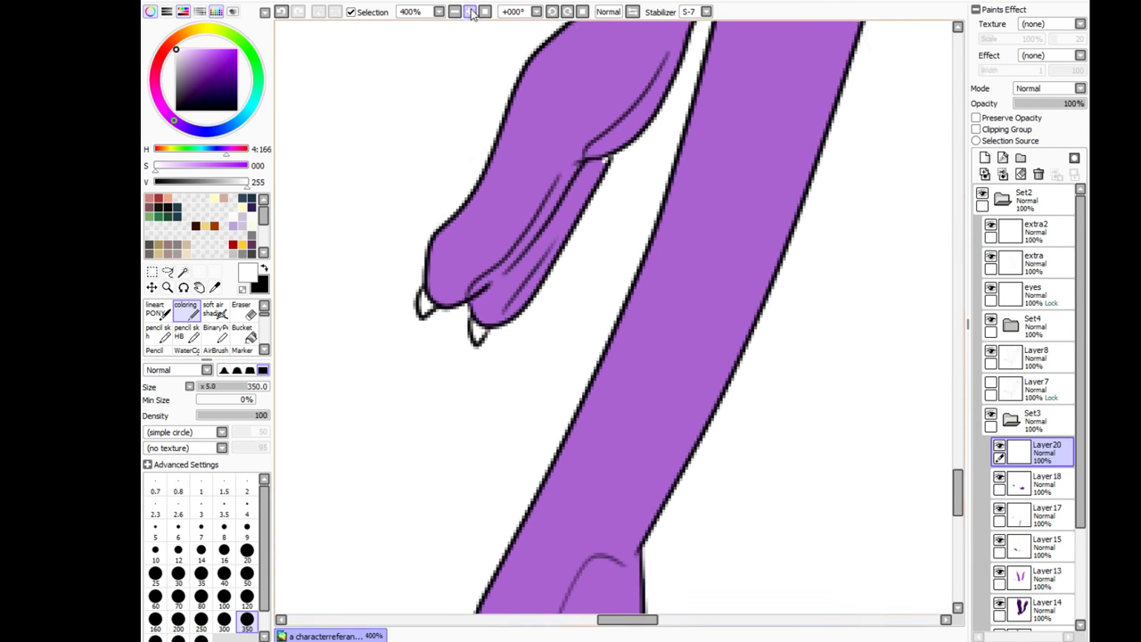
key(w)
scroll(411, 403, down, 8)
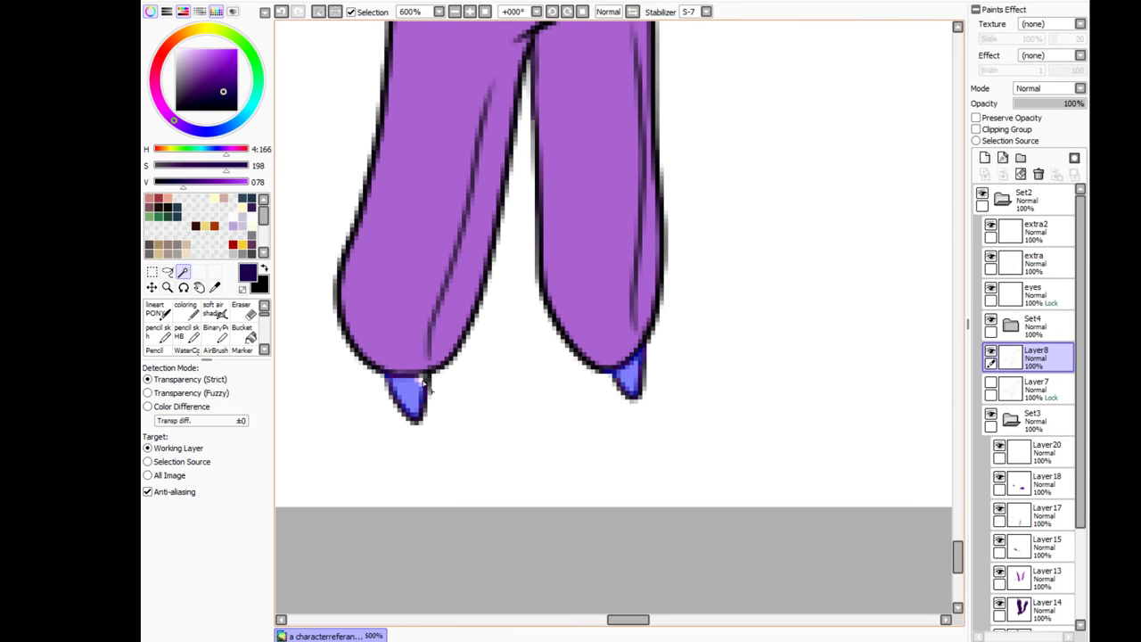
scroll(624, 357, up, 2)
click(1035, 450)
scroll(629, 214, down, 2)
key(b)
scroll(437, 257, down, 3)
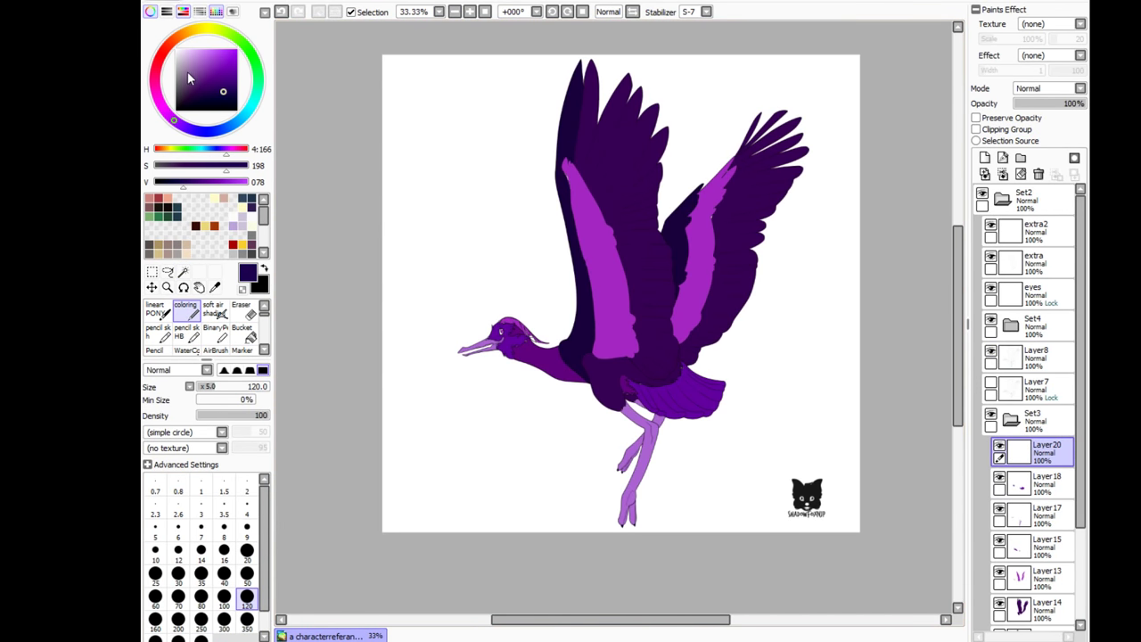
Step: Paint the upper part of the front wing's leading edge dark purple on Layer14, rounding off the indigo with a fine brush
scroll(637, 145, up, 4)
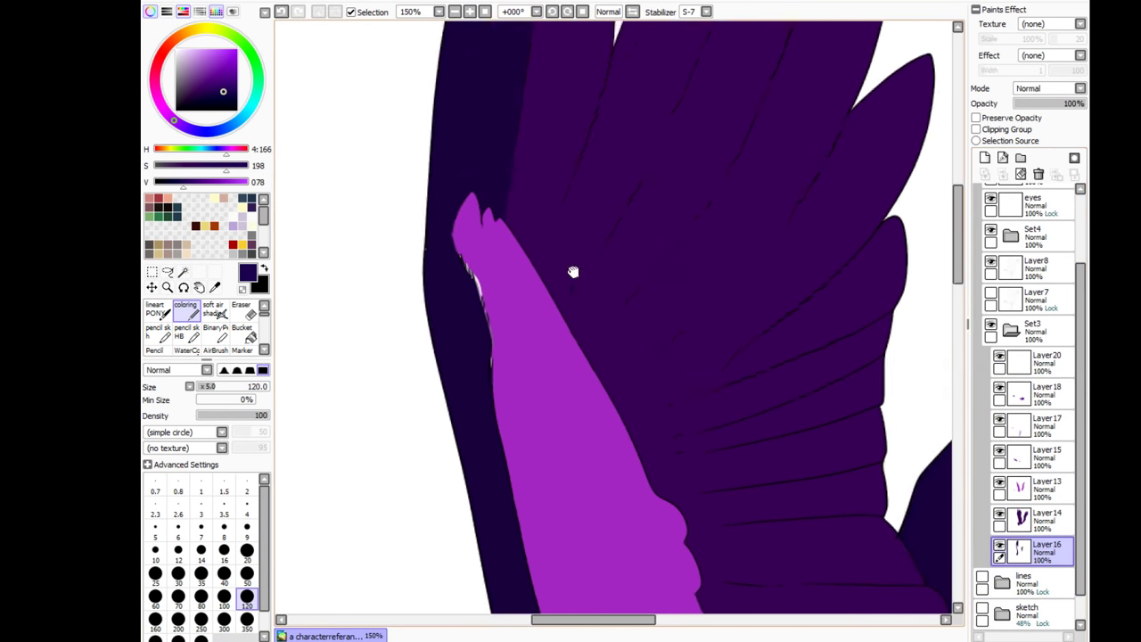
key(e)
click(1034, 517)
key(w)
click(535, 437)
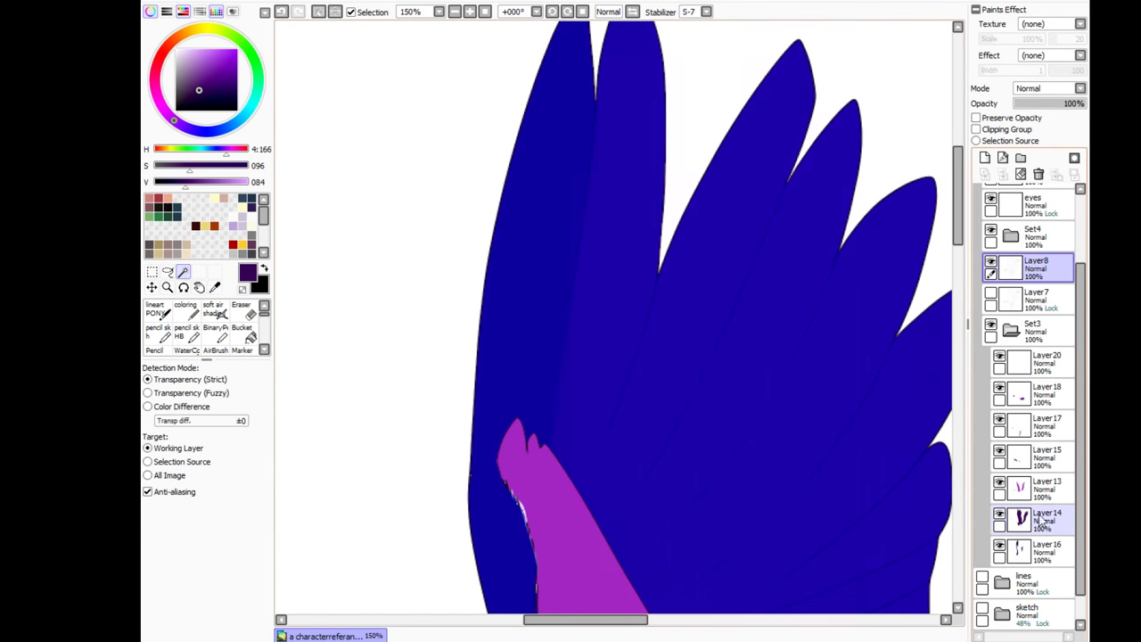
key(b)
scroll(567, 433, up, 4)
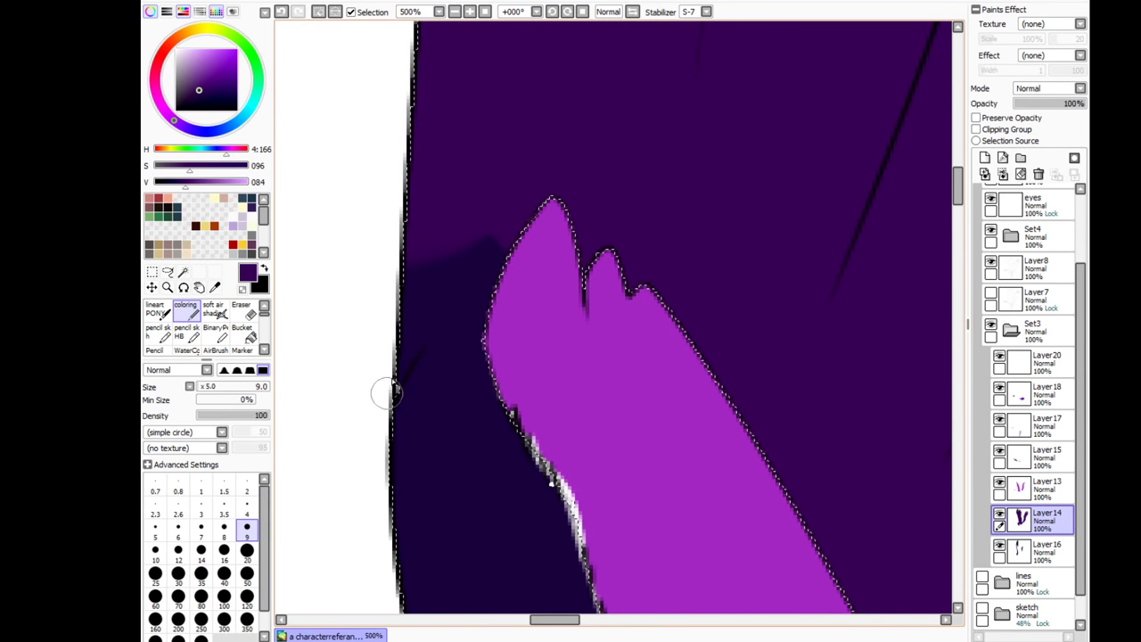
click(247, 504)
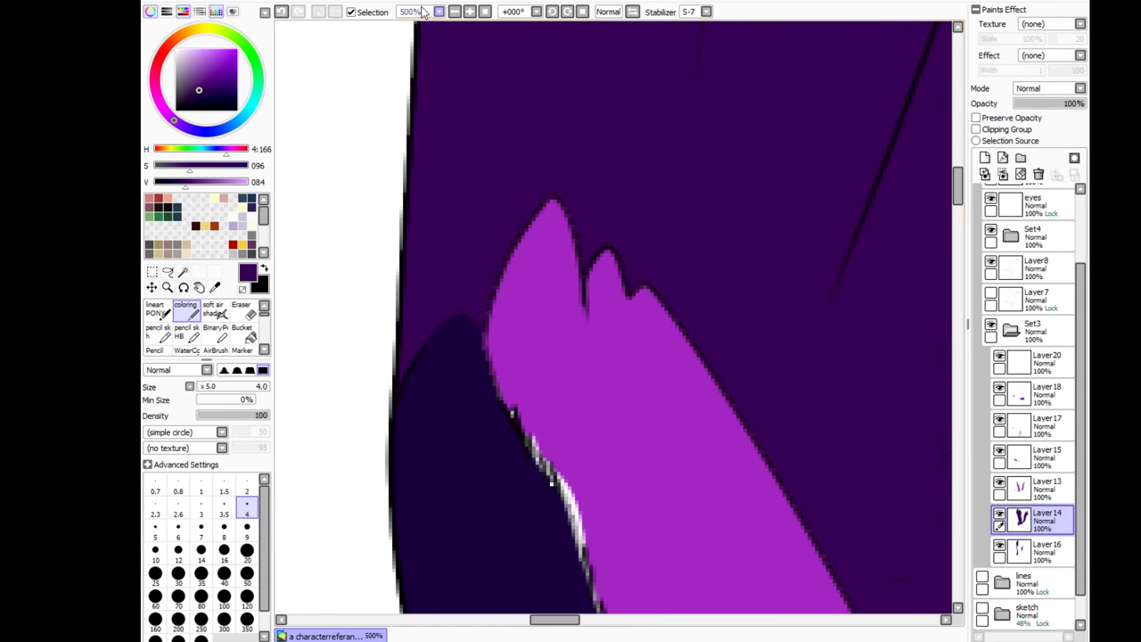
scroll(468, 369, down, 8)
Step: Sample a brown and a salmon skin tone from the beach reference picture in New Canvas.sai
drag(467, 369, 426, 240)
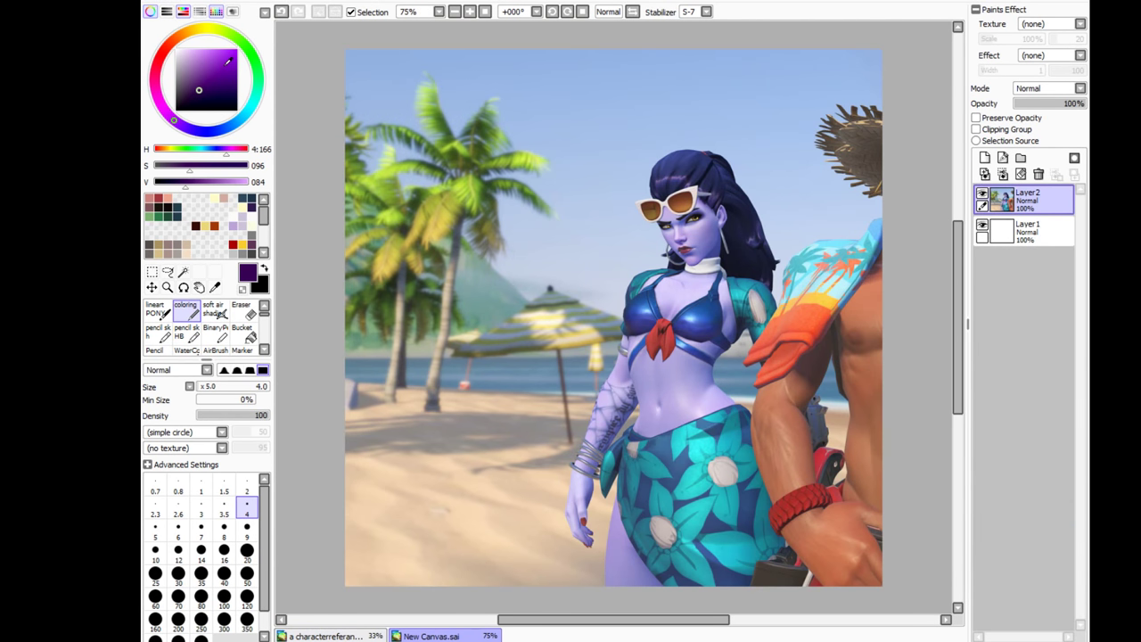
click(152, 287)
click(242, 289)
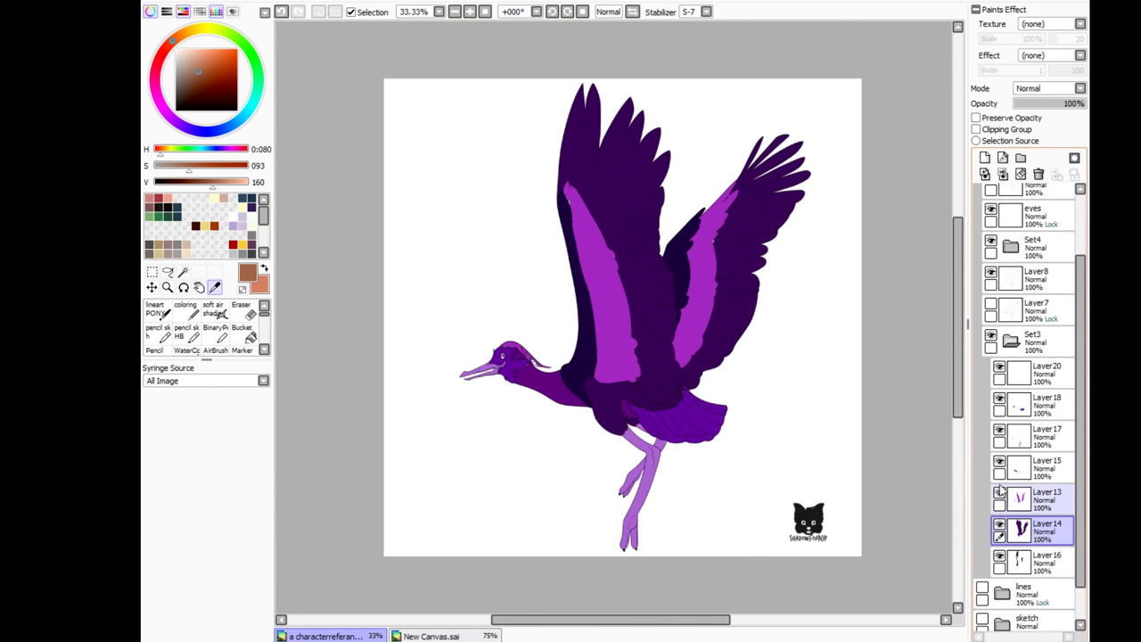
Step: Recolour the neck, head patch and thigh tuft brown on Layer15 with a size 500 brush and opacity preserved
click(188, 312)
scroll(200, 570, down, 2)
click(200, 621)
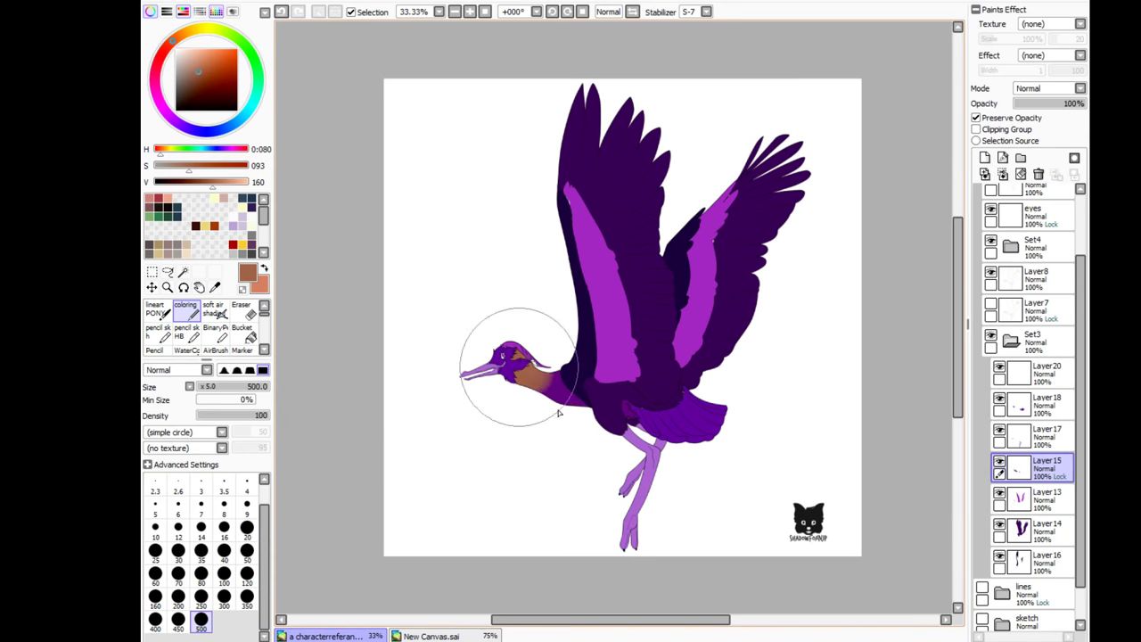
click(535, 375)
Step: Fill the white gaps along the neck's and thigh tuft's feather tips with brown on Layer15 using a size 4 brush
scroll(535, 357, up, 5)
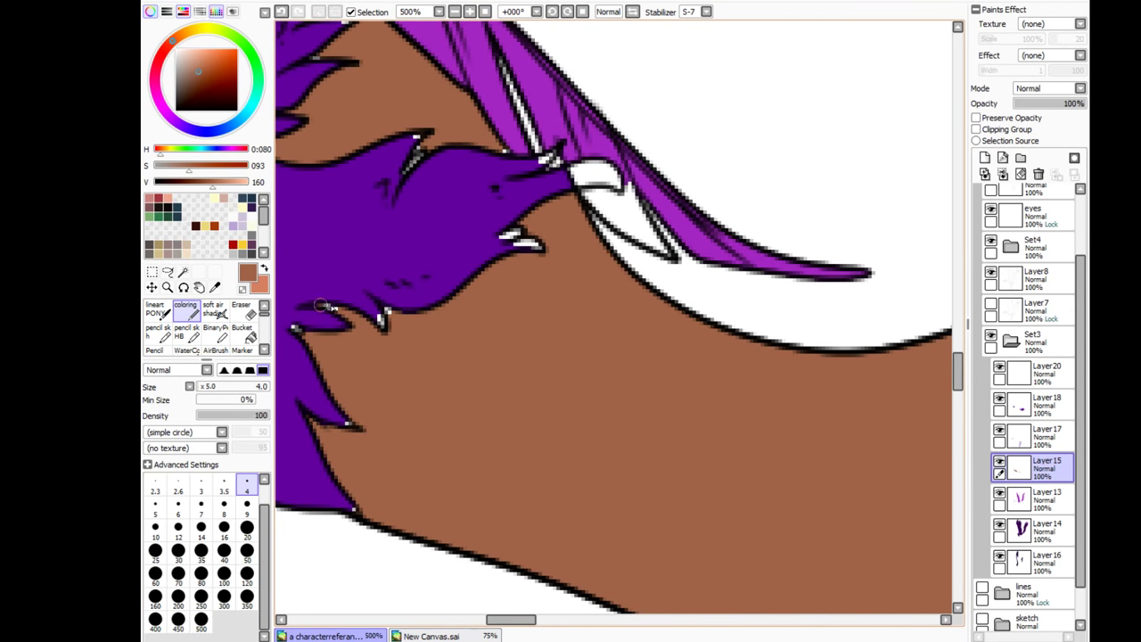
drag(491, 158, 558, 379)
drag(510, 340, 499, 508)
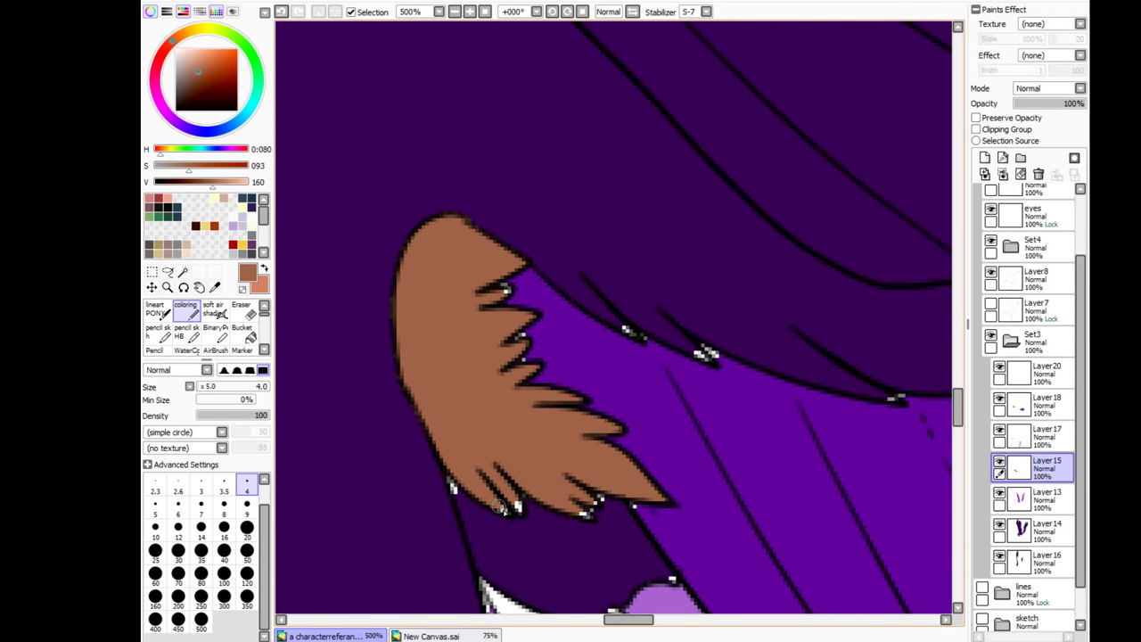
click(214, 287)
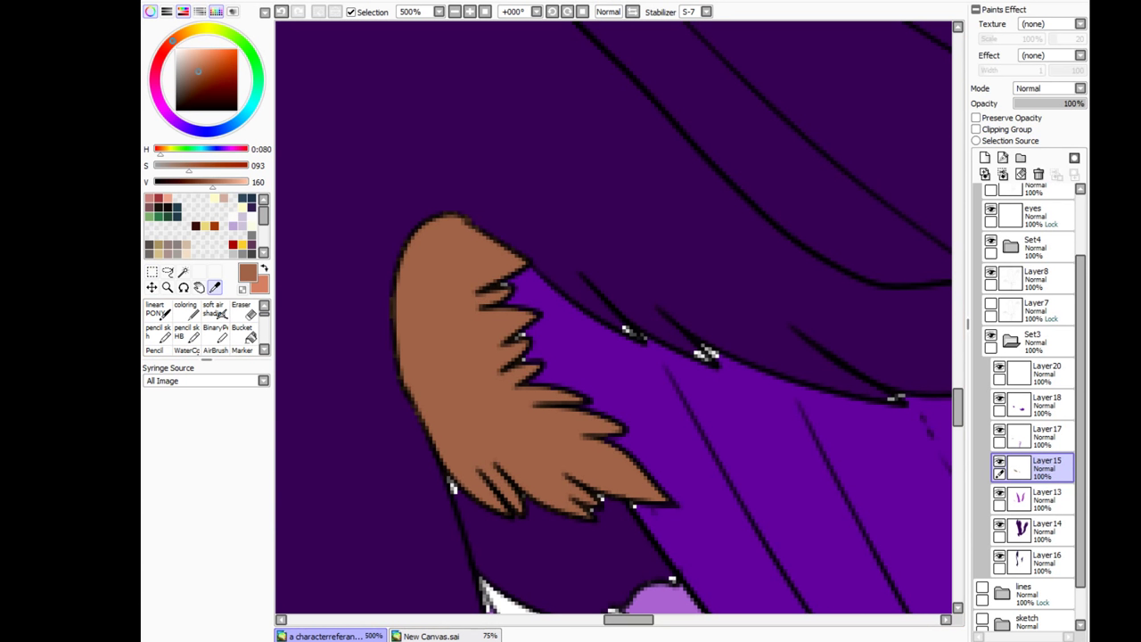
Step: Fill the white gaps where the legs meet the thigh feathers on Layer17 with a size 4 brush
scroll(614, 316, down, 5)
click(1034, 435)
scroll(614, 316, up, 6)
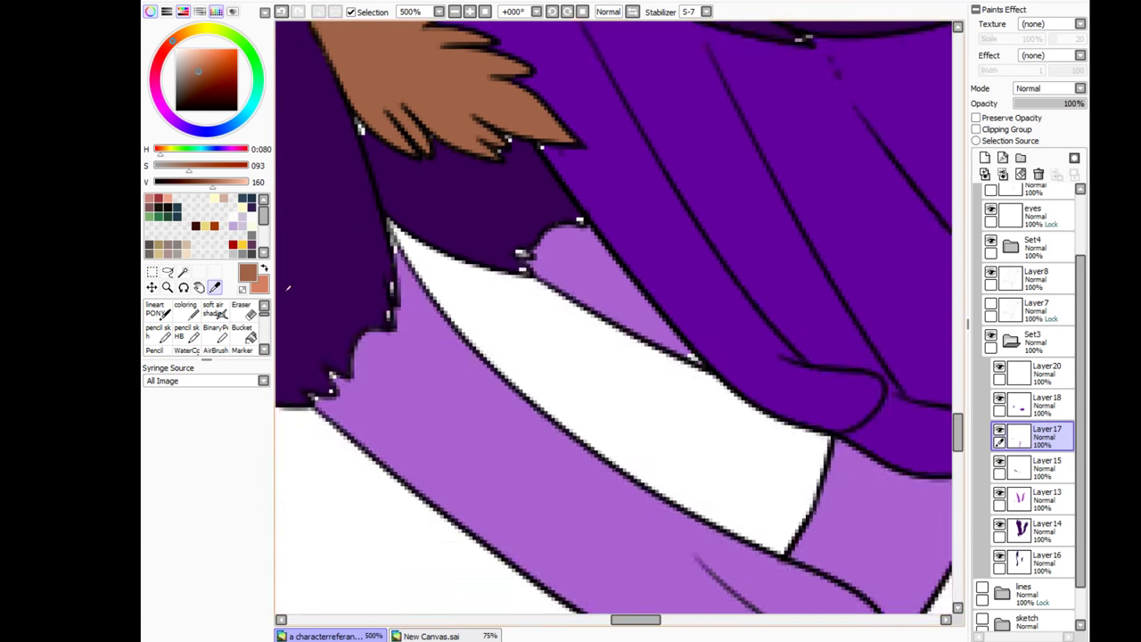
click(185, 307)
drag(716, 376, 694, 355)
drag(583, 577, 683, 553)
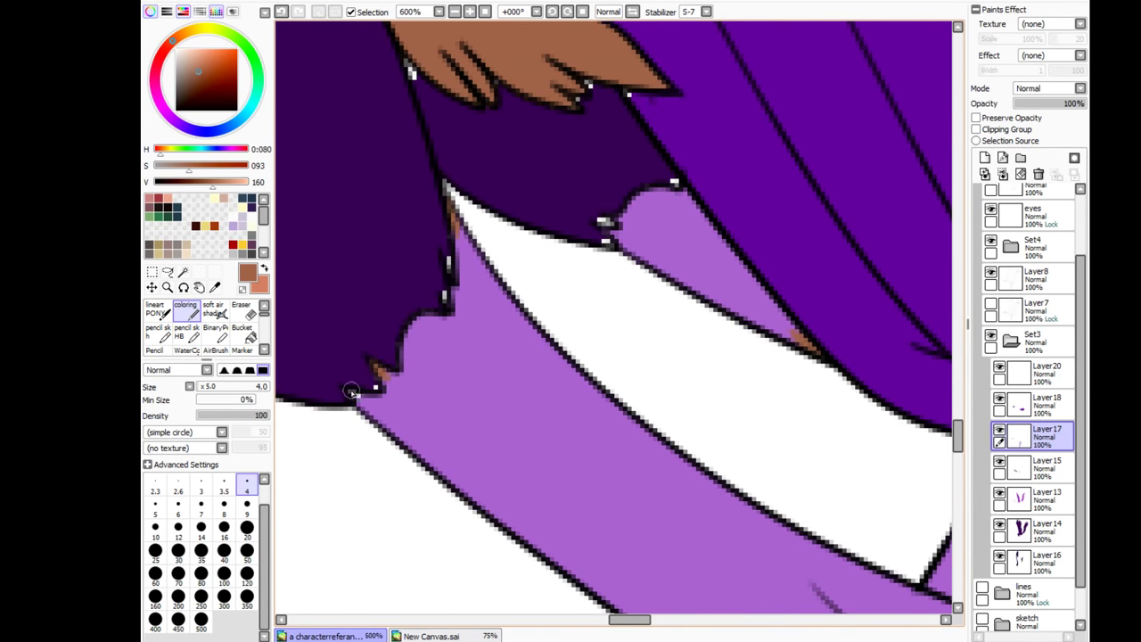
drag(350, 391, 720, 166)
Step: Recolour both legs and the beak salmon on Layer17 with a size 350 brush and opacity preserved
click(455, 12)
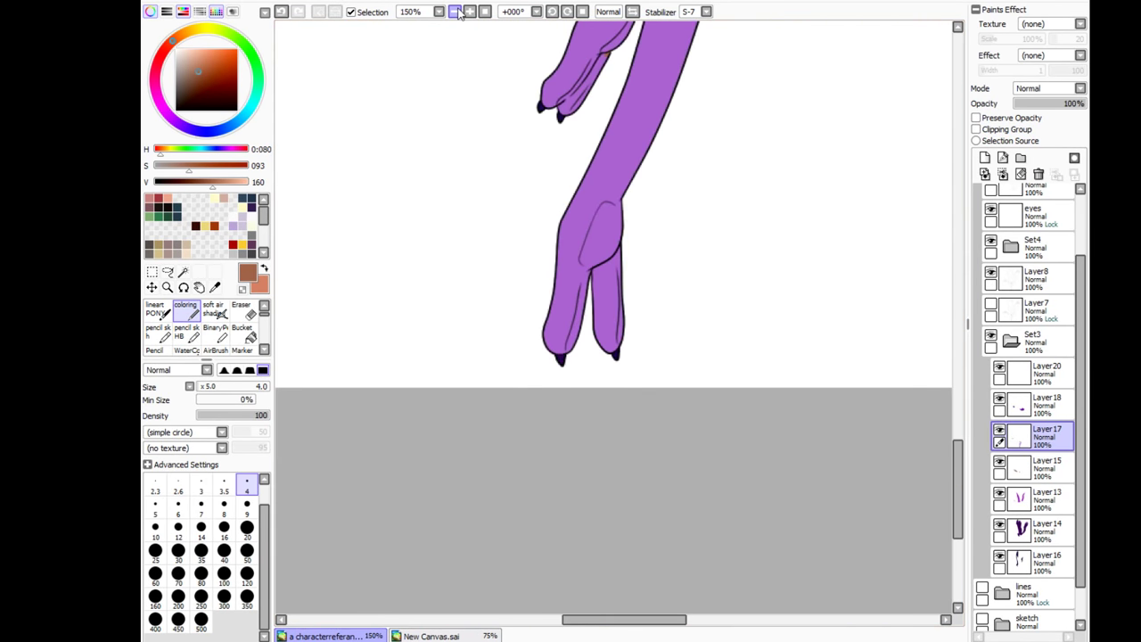
click(458, 12)
click(247, 596)
click(977, 117)
mouse_move(668, 374)
mouse_down()
mouse_move(651, 561)
mouse_move(655, 481)
mouse_move(660, 535)
mouse_up()
alt+click(535, 308)
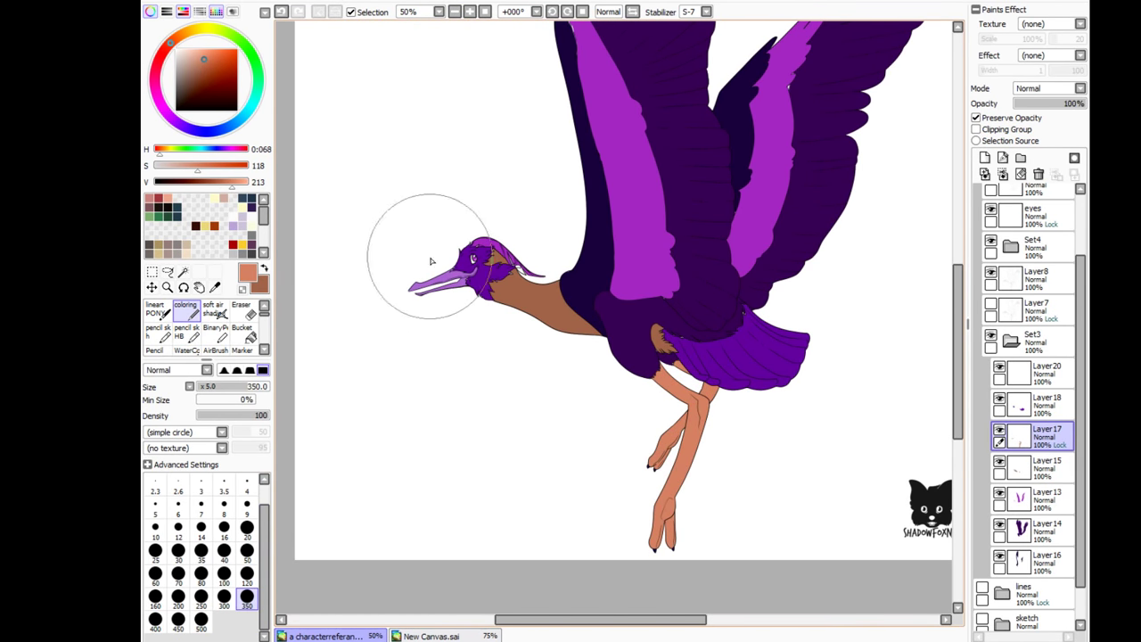
click(431, 261)
Step: Turn off opacity preservation on Layer17 and fill the gaps at the beak's base with a size 4 salmon brush
scroll(451, 272, up, 6)
click(247, 486)
click(976, 117)
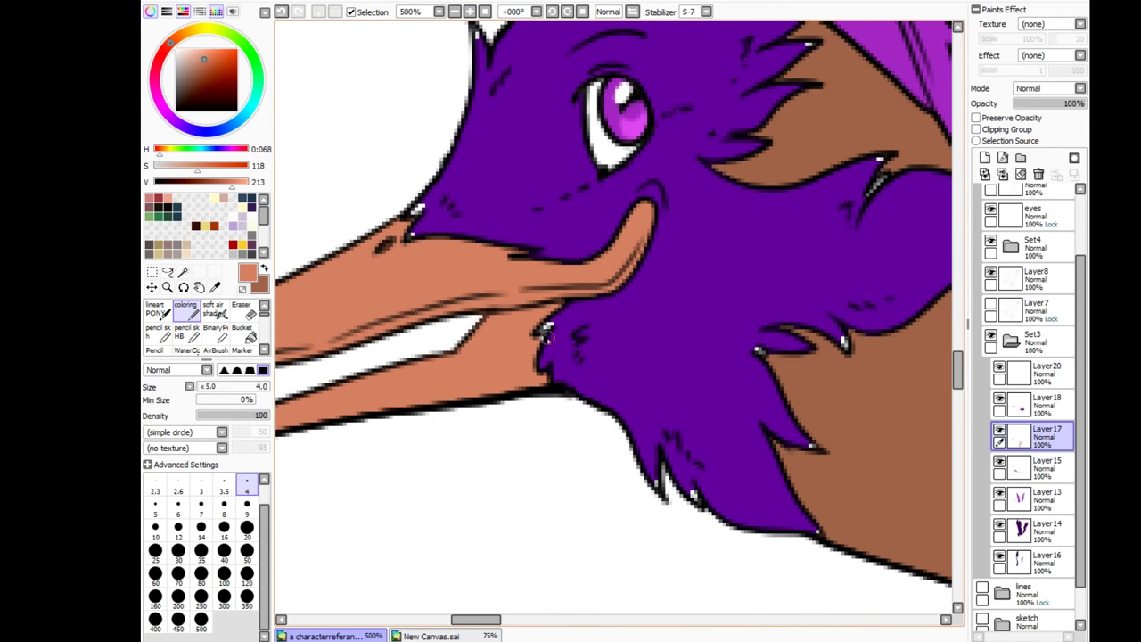
scroll(546, 334, down, 8)
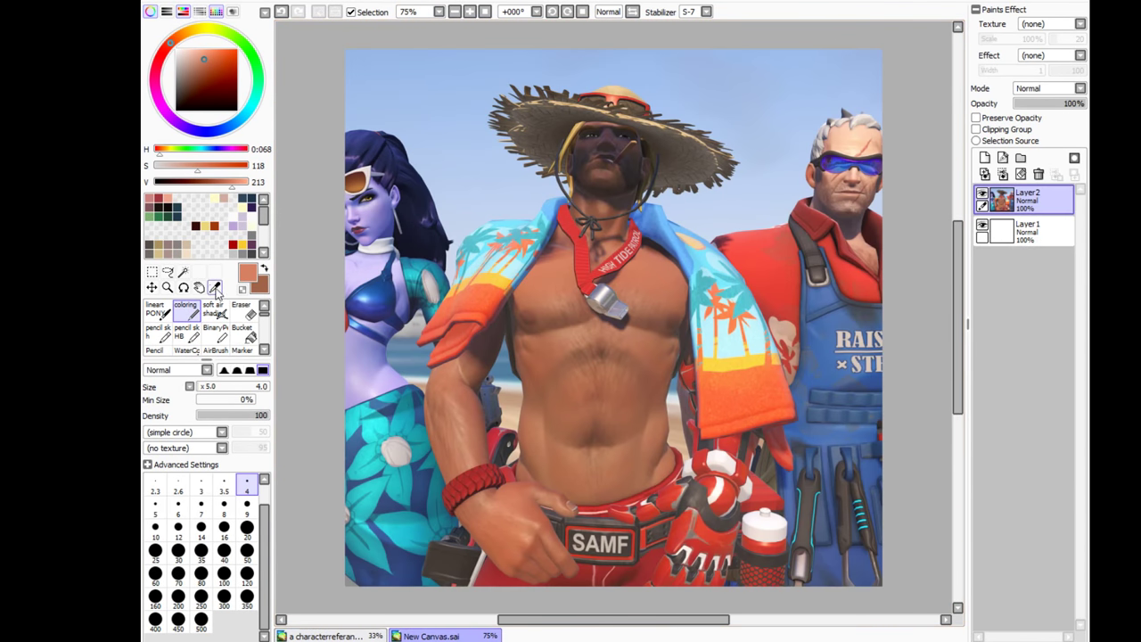
Step: Sample a dark brown from the shaded face in the New Canvas.sai reference, and return to the bird drawing
click(215, 287)
click(597, 178)
click(325, 636)
Step: Fill the head crest's gaps on Layer13 with dark brown, and recolour the whole crest with a size 50 brush and opacity preserved
click(470, 12)
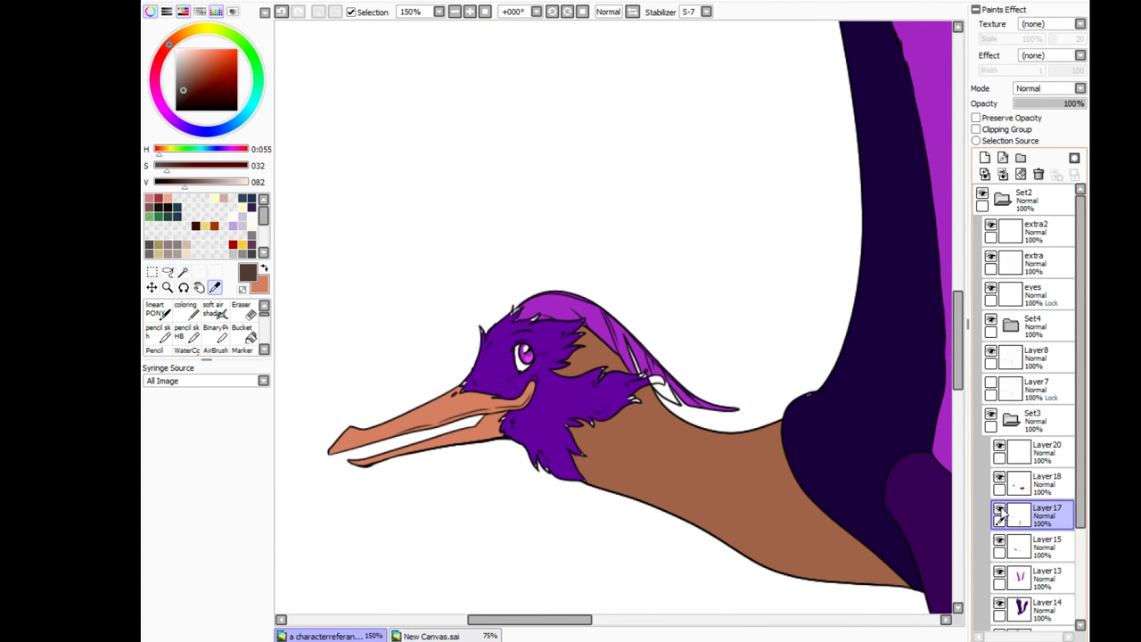
click(470, 12)
click(470, 12)
key(b)
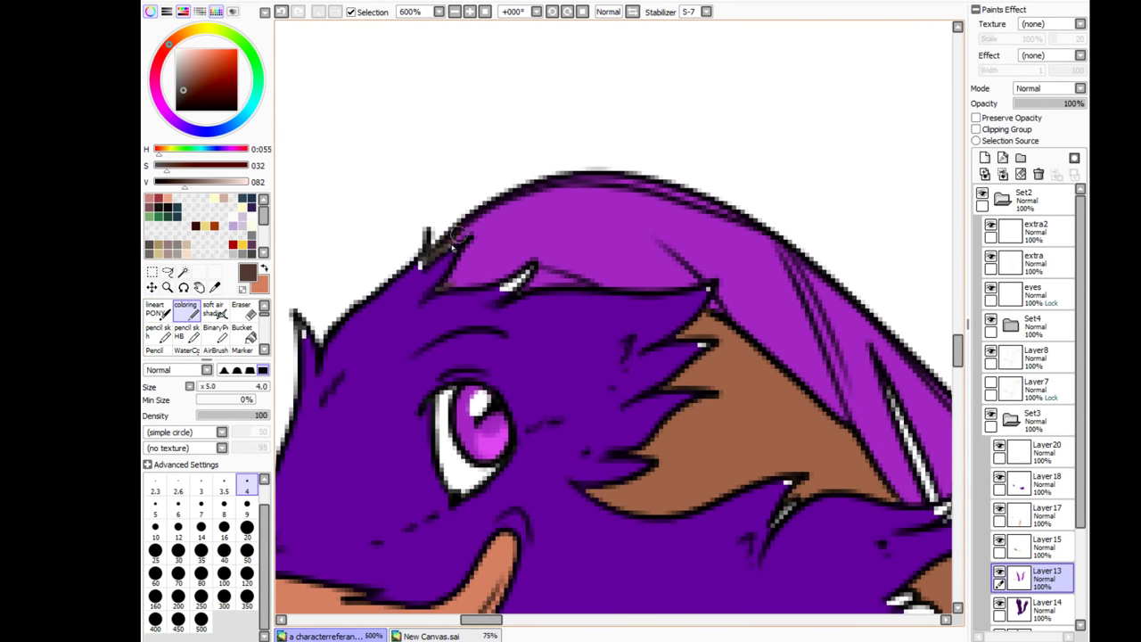
scroll(455, 234, right, 5)
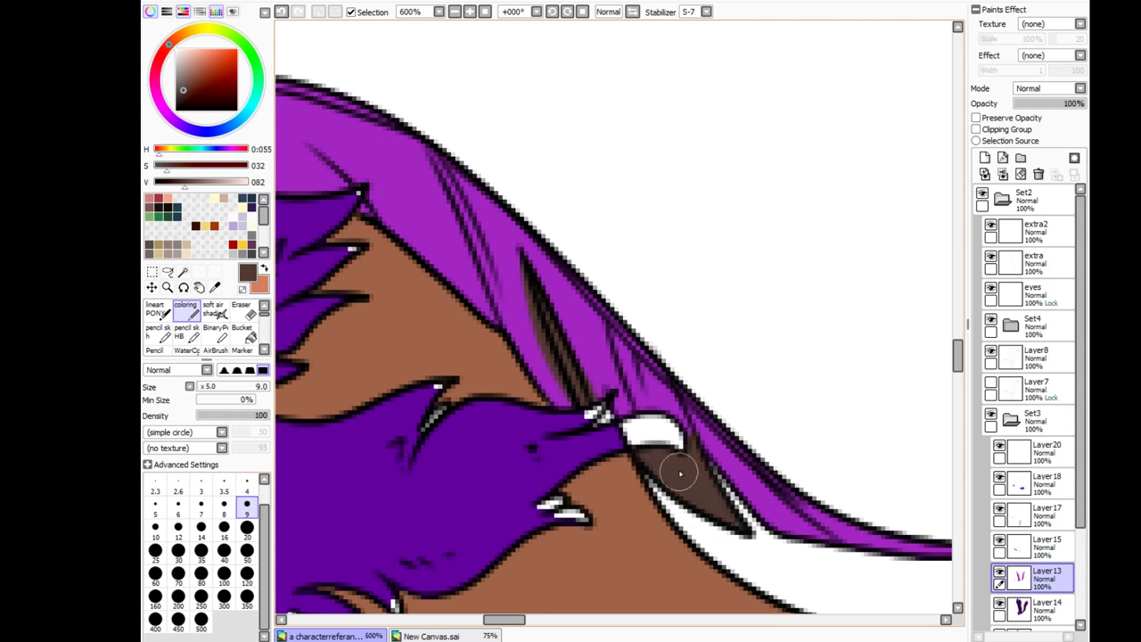
scroll(637, 305, down, 4)
scroll(529, 178, down, 2)
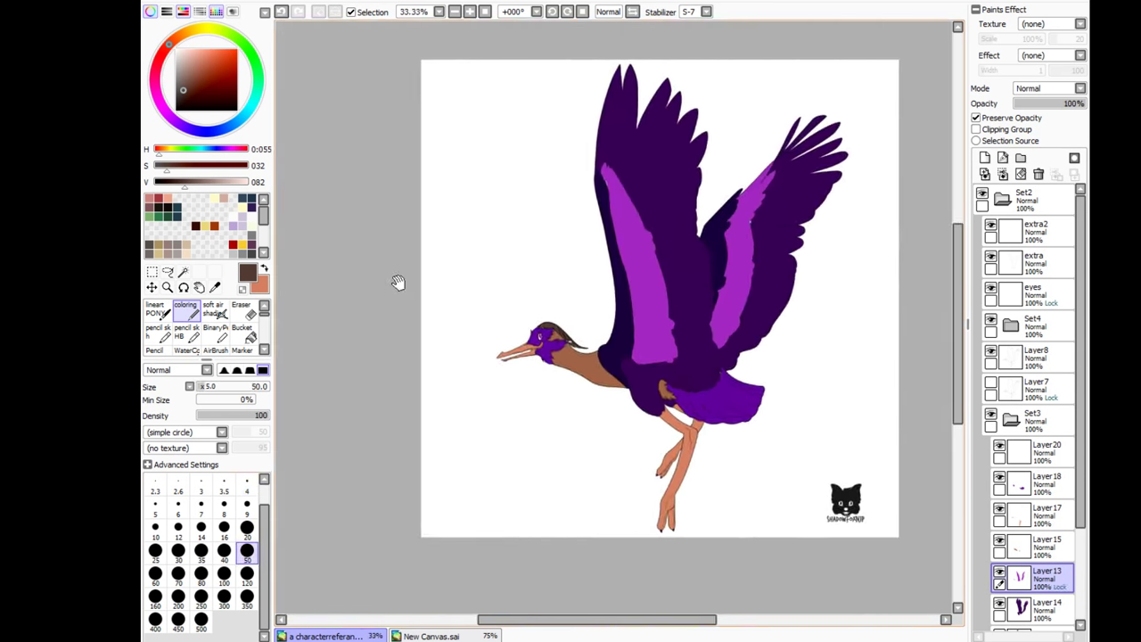
Step: Sample the neck's brown and fill the colour gaps around the wing bases and lower body on Layer14 with a size 4 brush
alt+click(578, 367)
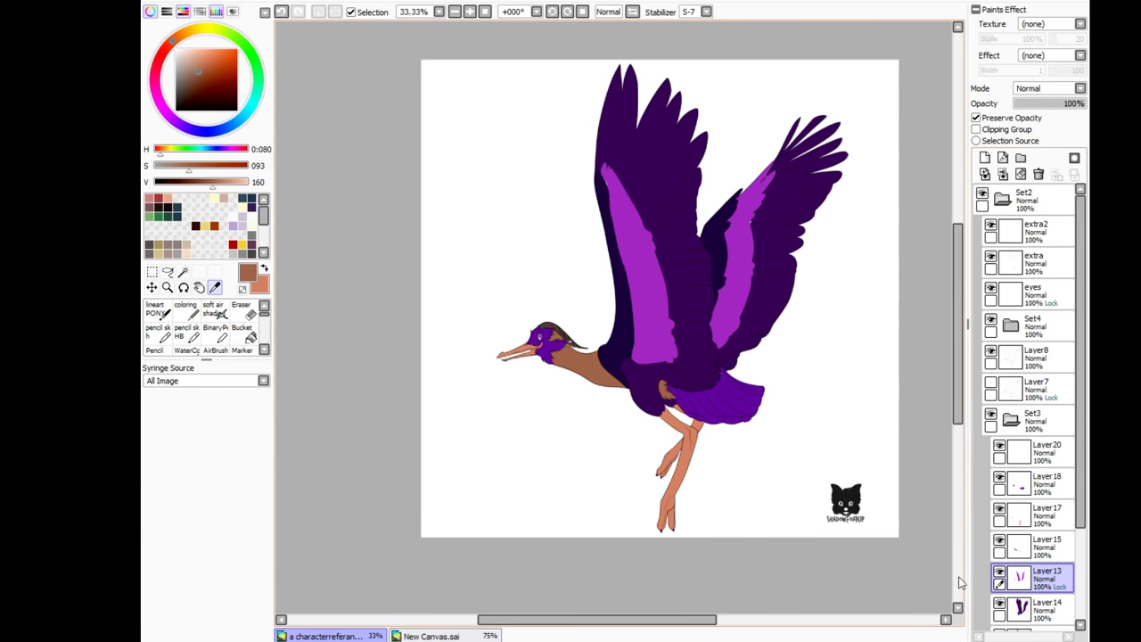
click(1034, 606)
scroll(662, 312, up, 7)
click(248, 484)
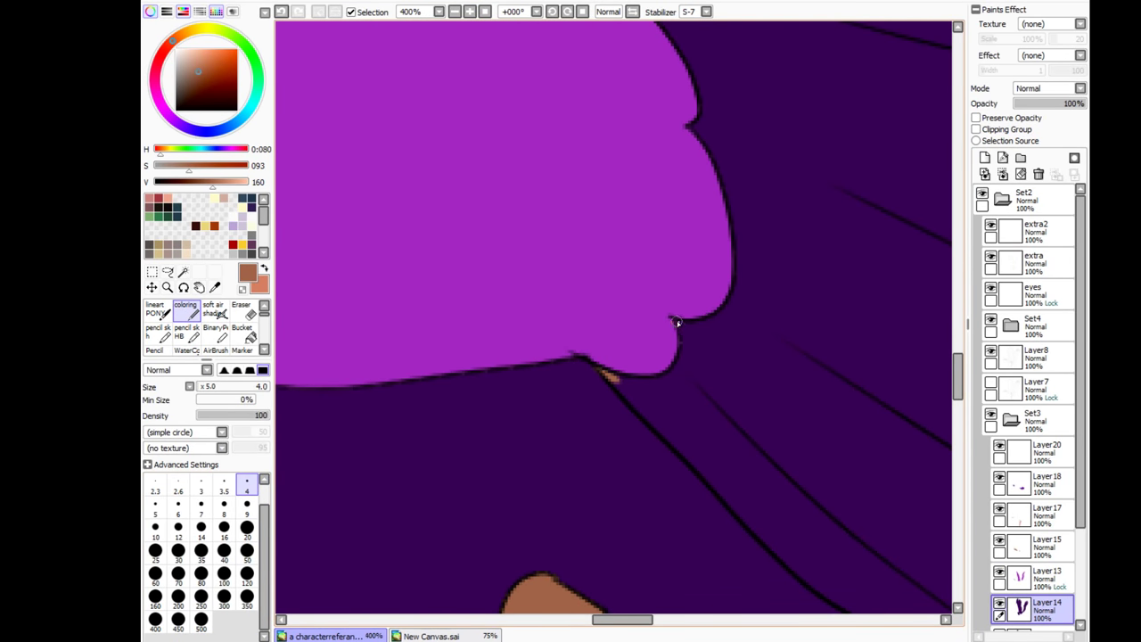
mouse_move(677, 323)
mouse_down()
mouse_move(402, 504)
mouse_move(722, 563)
mouse_move(663, 543)
mouse_move(528, 97)
mouse_move(524, 472)
mouse_up()
scroll(524, 472, up, 1)
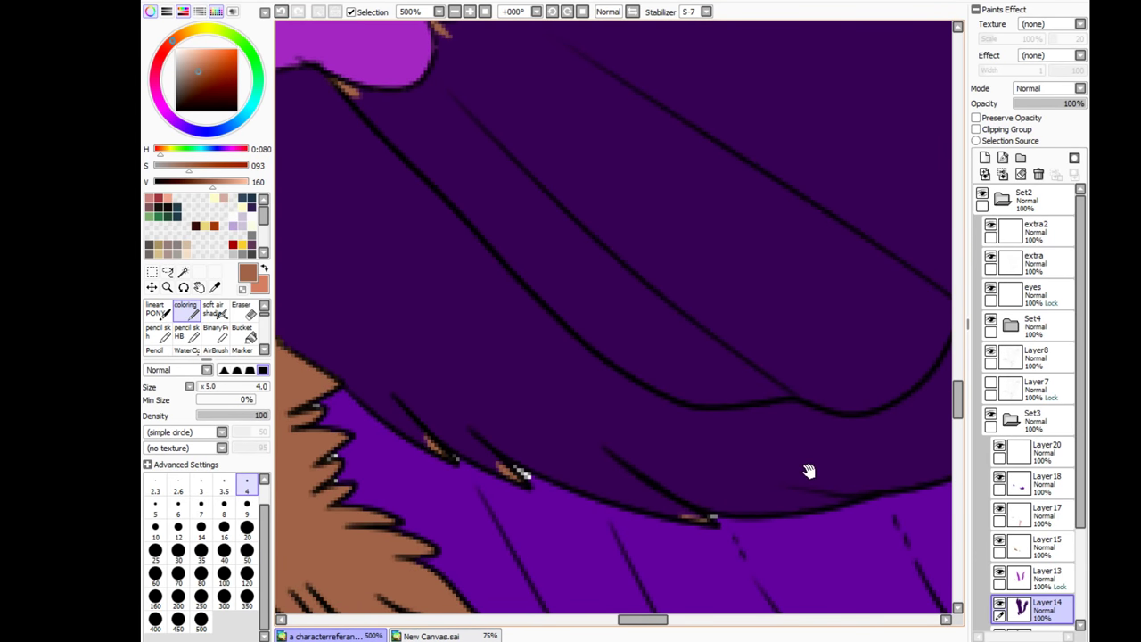
drag(809, 471, 636, 378)
mouse_move(665, 415)
mouse_down()
mouse_move(469, 377)
mouse_move(654, 383)
mouse_up()
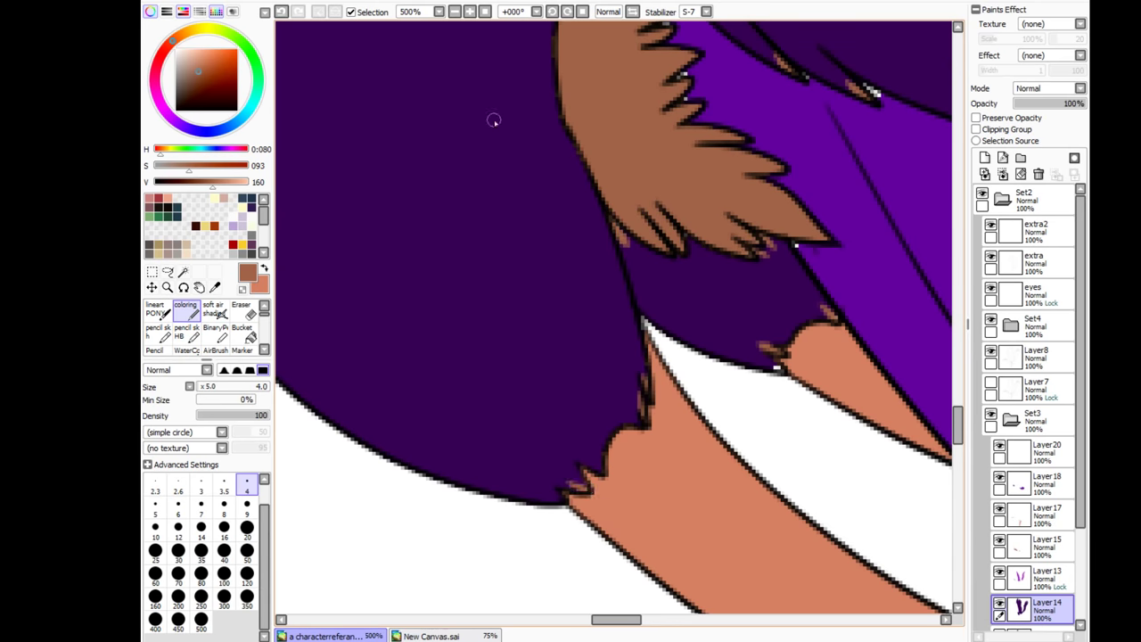
Step: Recolour the flight feathers and body on Layer14 brown with a size 500 brush and opacity preserved
scroll(494, 119, down, 6)
click(976, 118)
click(200, 622)
drag(535, 232, 678, 319)
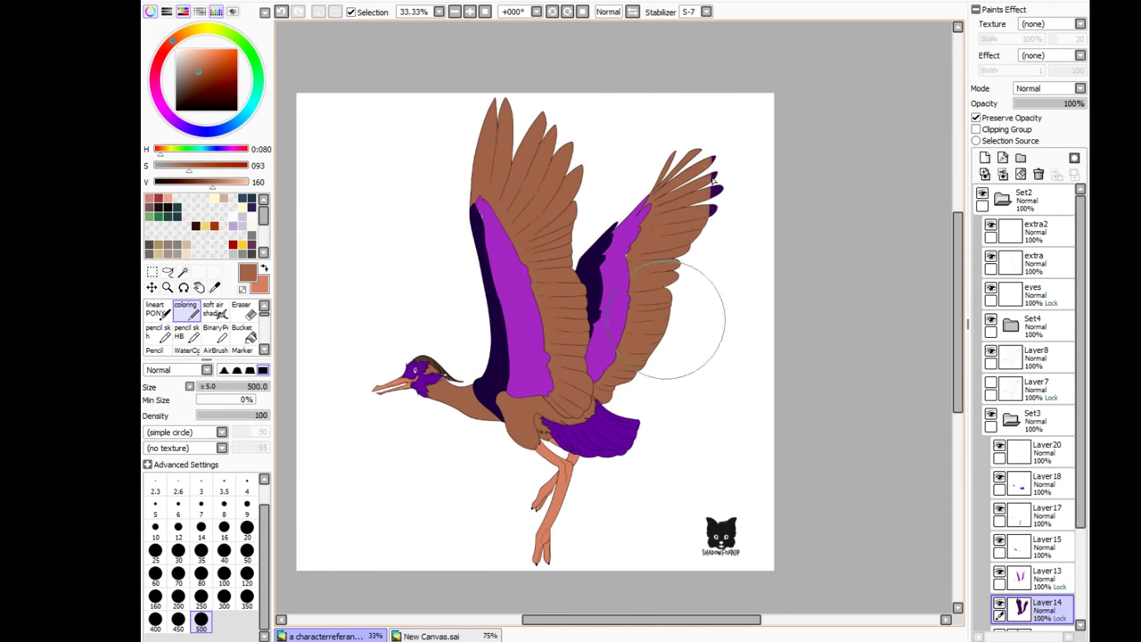
Step: Fill the remaining gaps along the flight feathers on Layer14 with small brown brushes, with opacity preservation off
click(247, 505)
scroll(426, 291, up, 6)
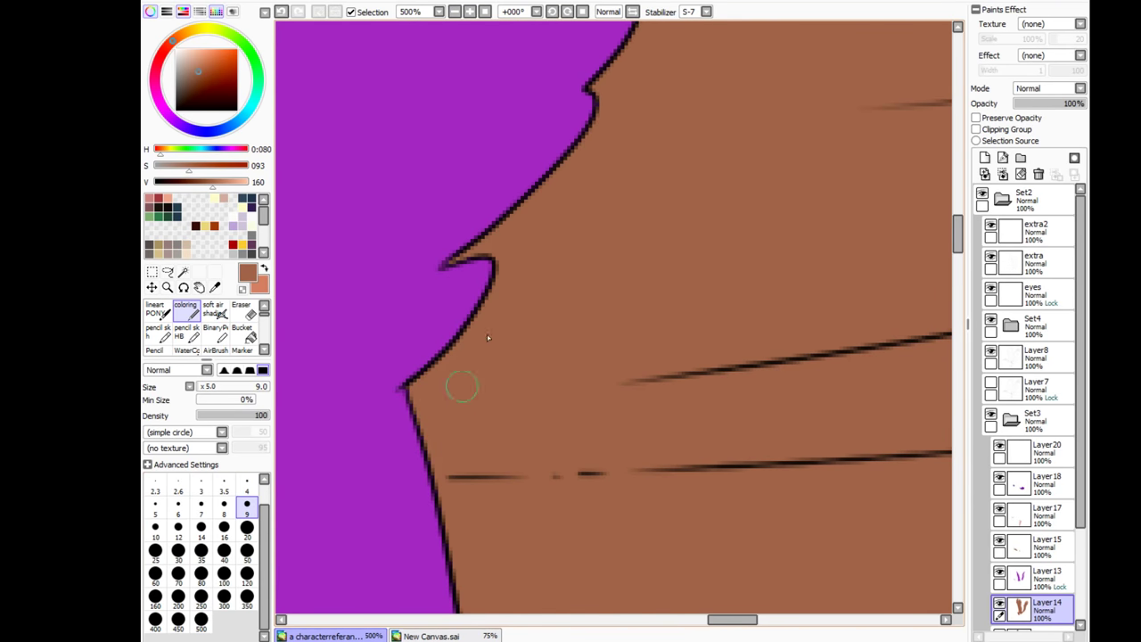
mouse_move(716, 359)
mouse_down()
mouse_move(828, 237)
mouse_move(464, 330)
mouse_up()
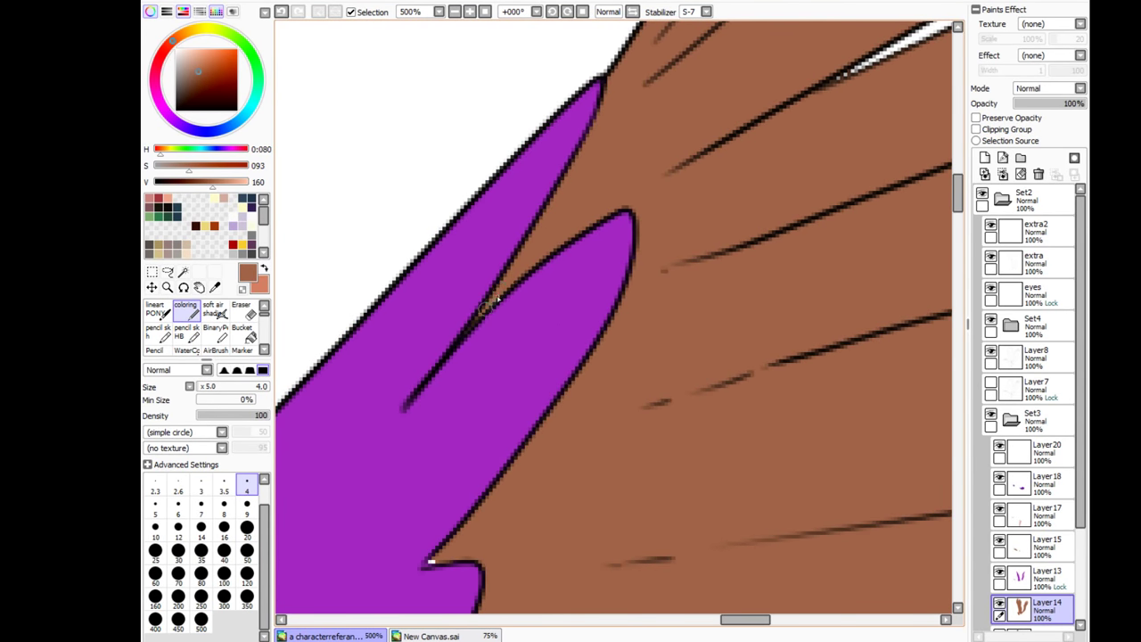
scroll(535, 252, down, 8)
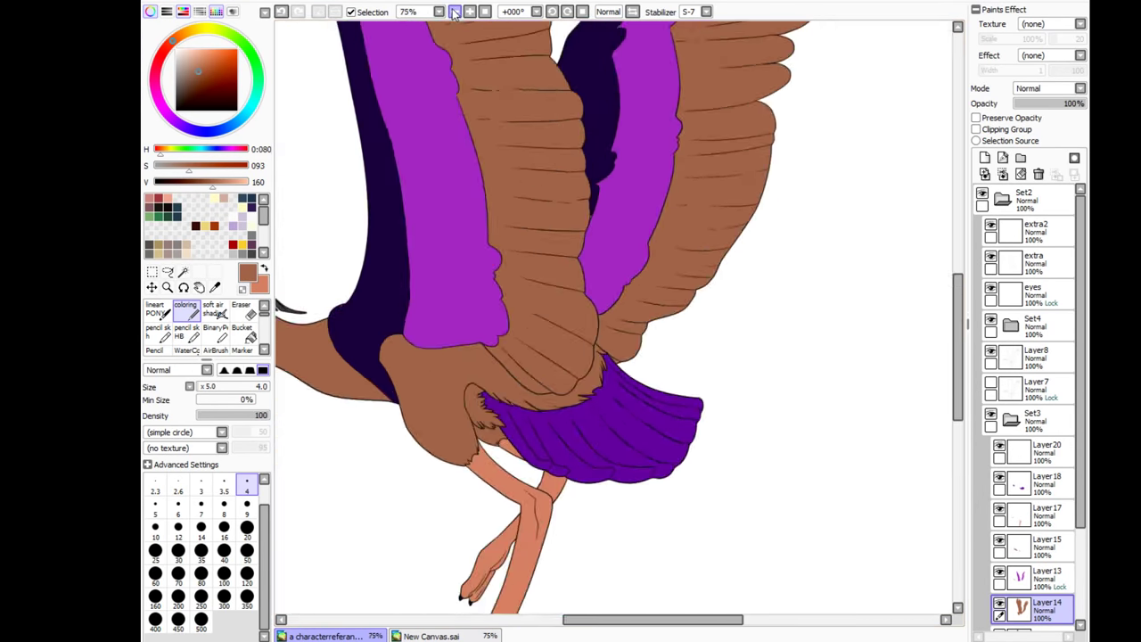
Step: Darken the brown to value 144 and recolour the wings' inner bands on Layer13 with a size 500 brush and opacity preserved
key(alt)
click(1047, 575)
click(185, 307)
click(976, 116)
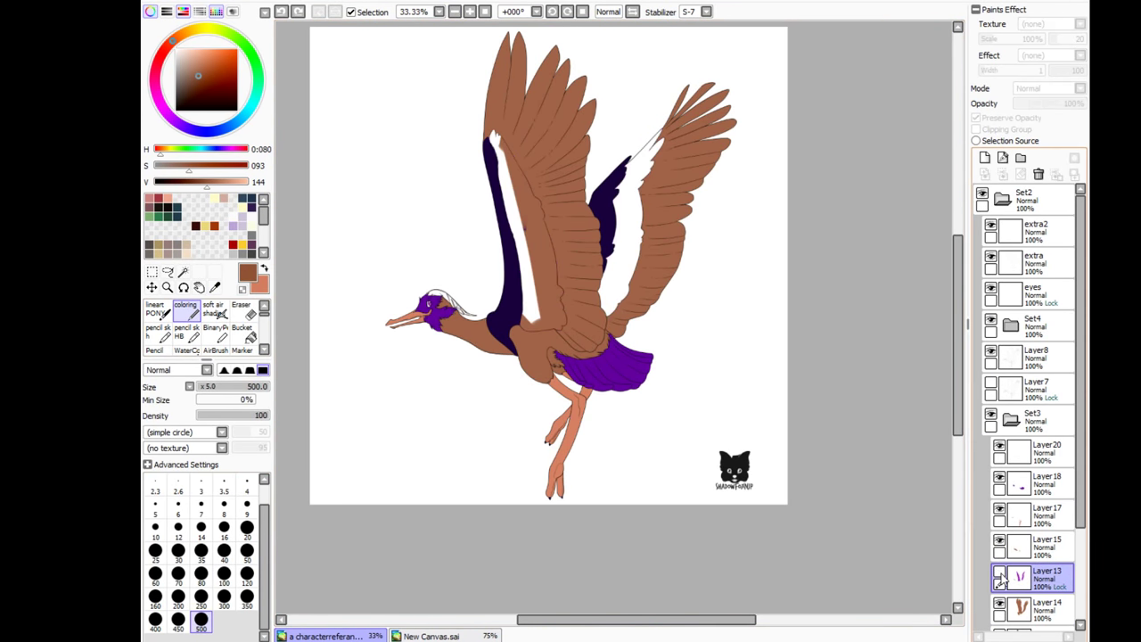
drag(499, 142, 549, 224)
Step: Hide Layer16 and fill in the inner bands' edges on Layer13 with a size 4 darker brown brush, then show Layer16 again
scroll(448, 50, up, 5)
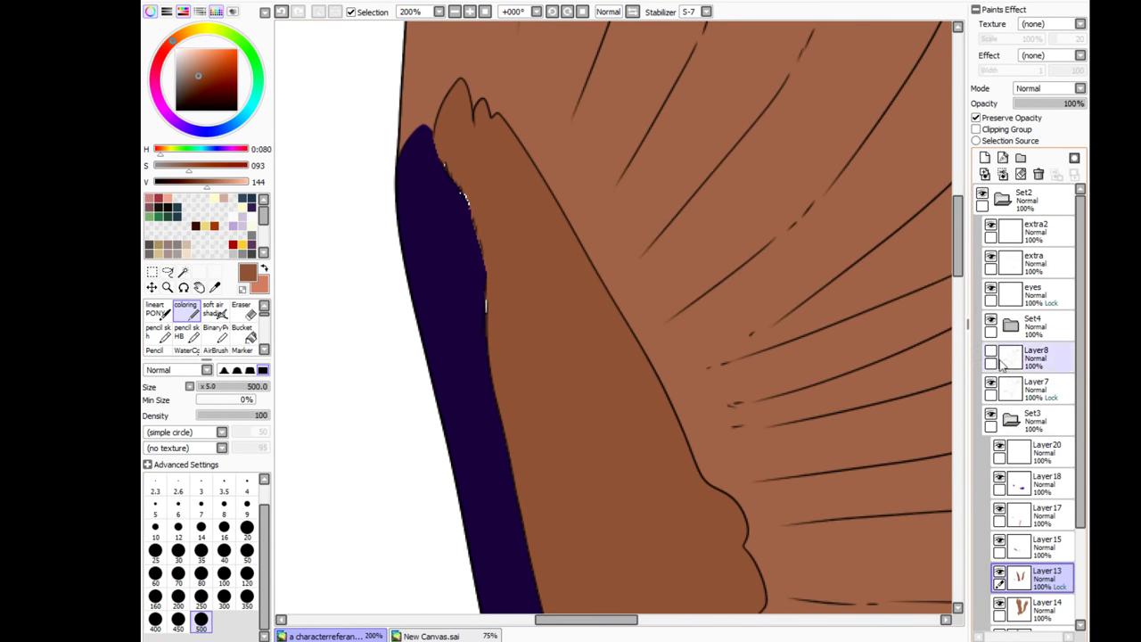
scroll(1001, 607, down, 3)
click(999, 553)
scroll(501, 526, up, 2)
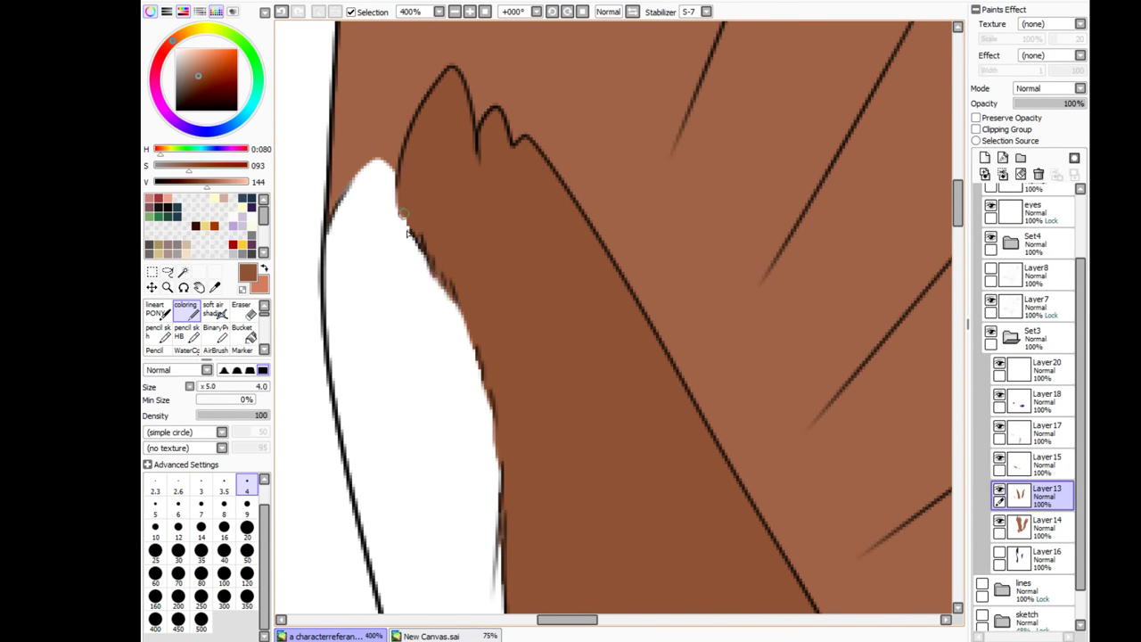
scroll(406, 234, down, 6)
drag(559, 227, 452, 385)
mouse_move(410, 243)
mouse_down()
mouse_move(455, 321)
mouse_move(522, 387)
mouse_move(566, 295)
mouse_move(393, 344)
mouse_move(542, 173)
mouse_up()
key(e)
key(b)
click(453, 11)
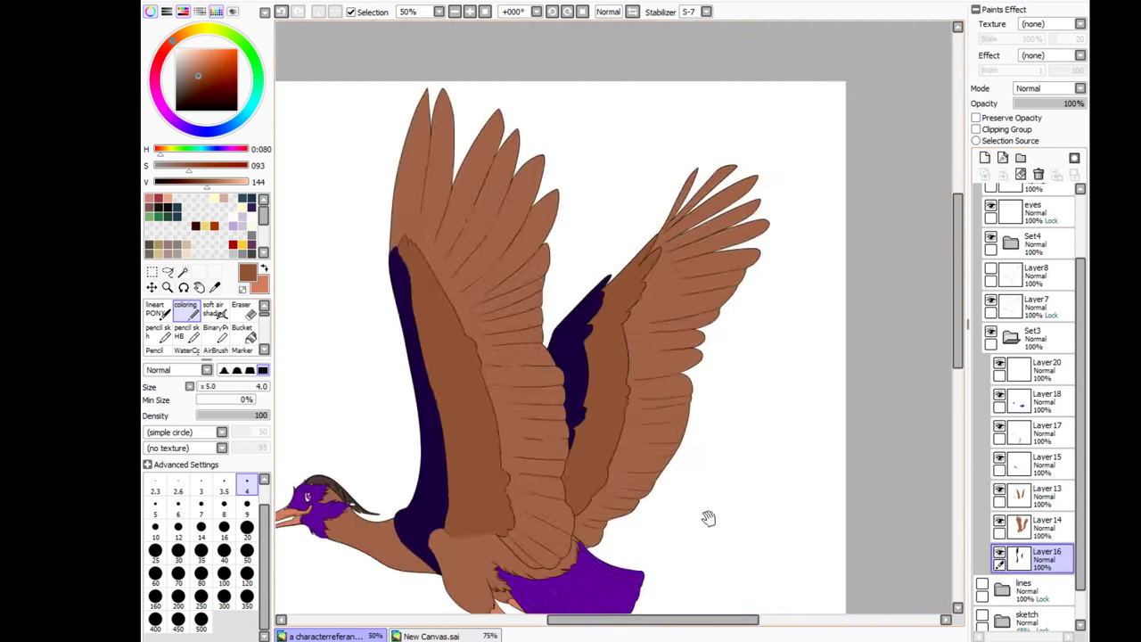
Step: Recolour and fill the wings' leading edges on Layer16 with dark brown, and clean Layer13's adjoining edge with a size 2 eraser
drag(708, 520, 785, 392)
drag(517, 267, 705, 76)
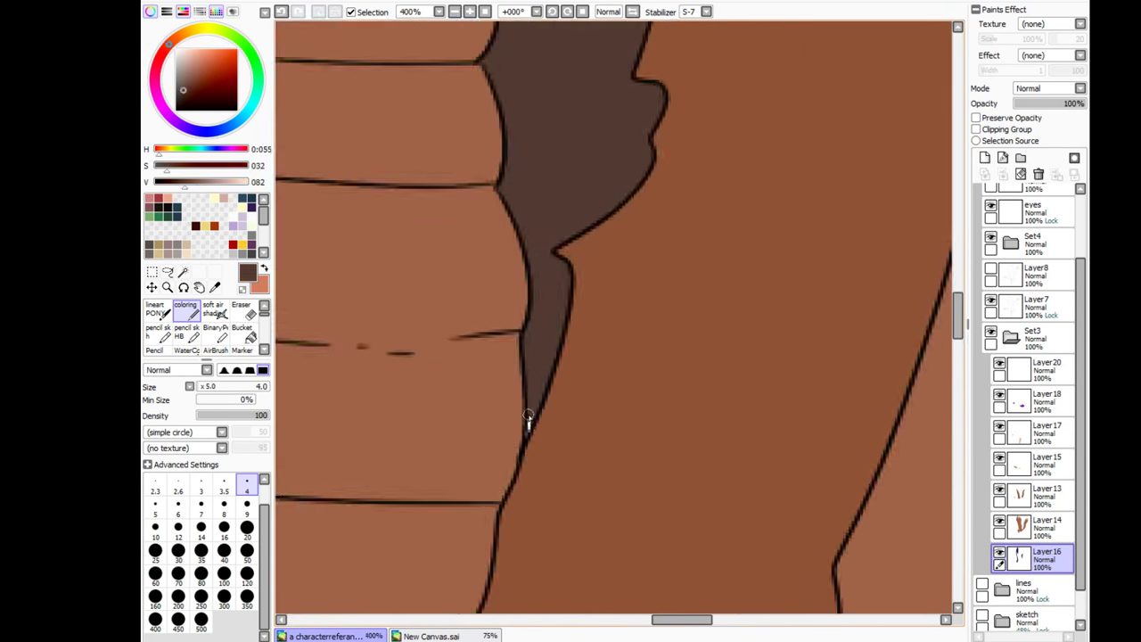
drag(527, 415, 506, 424)
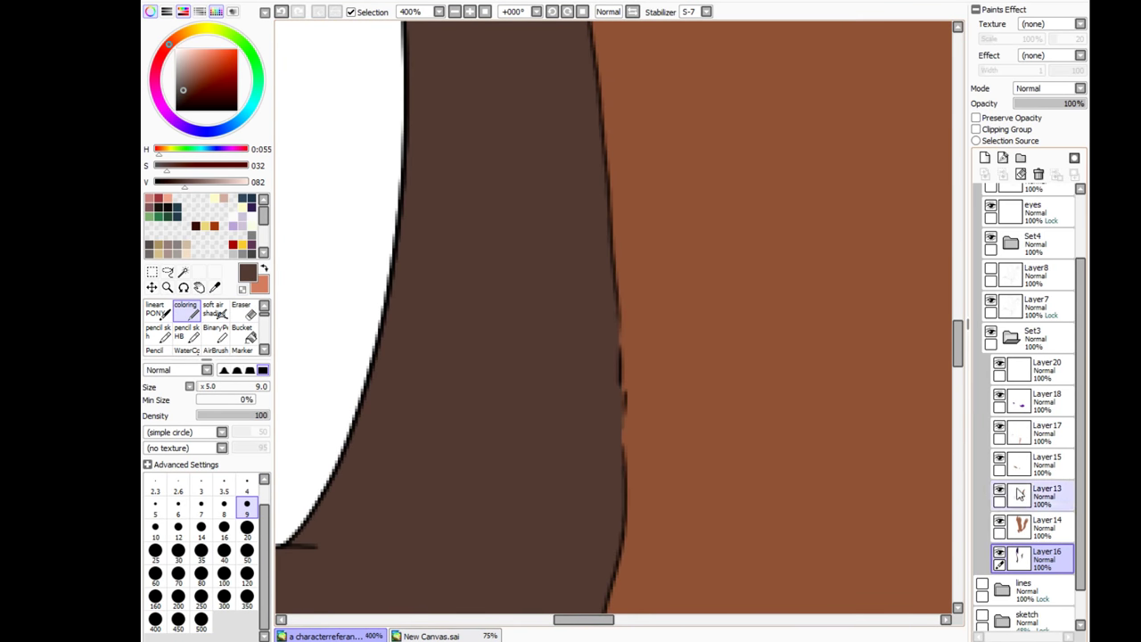
click(1019, 494)
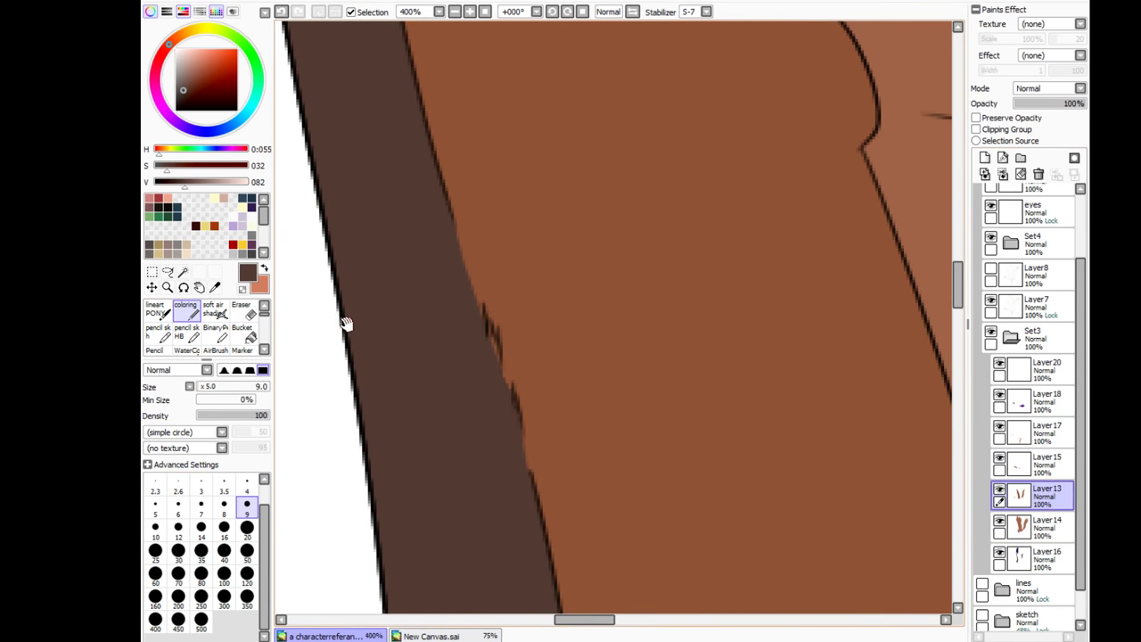
key(e)
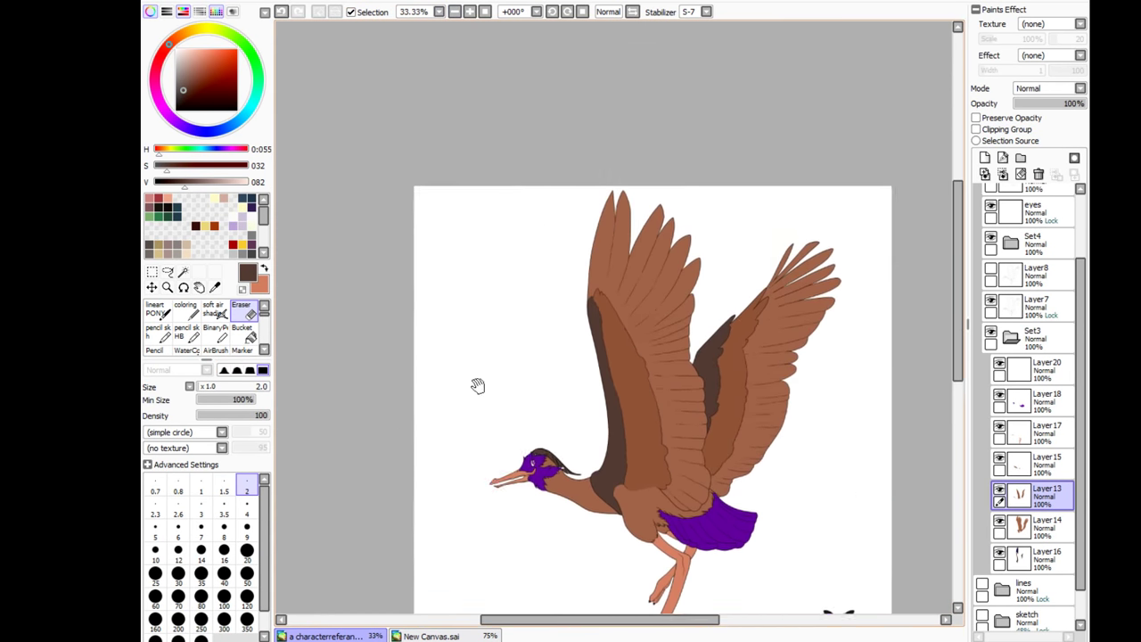
Step: Sample the face's purple, select the unfilled feather tips around the head with the Magic Wand on Layer7, and fill them on Layer18
click(214, 287)
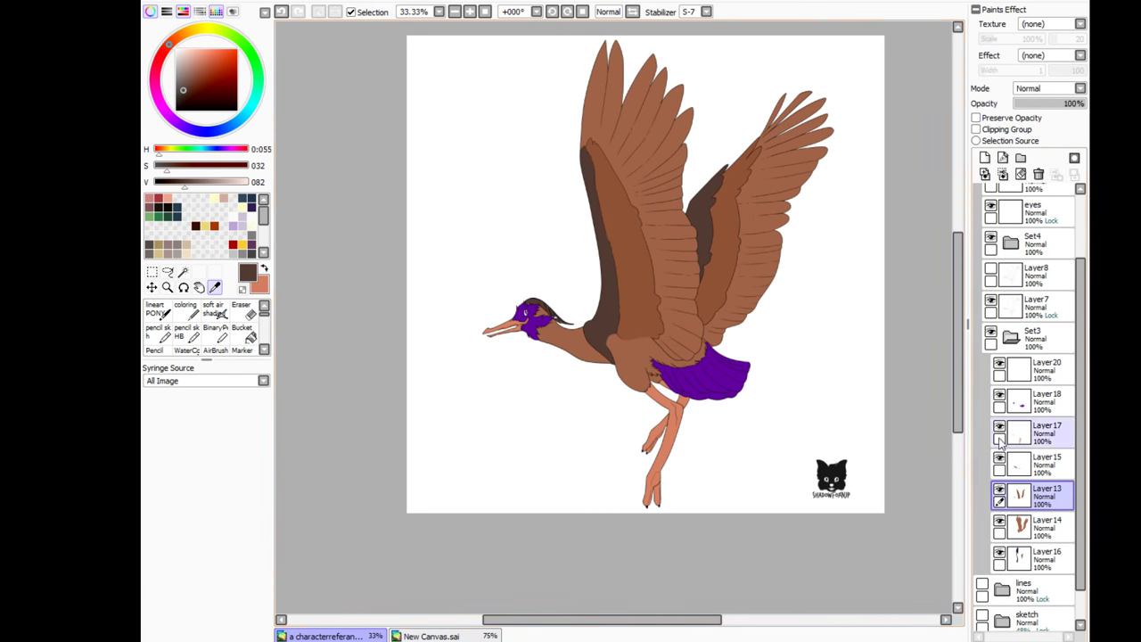
click(1034, 401)
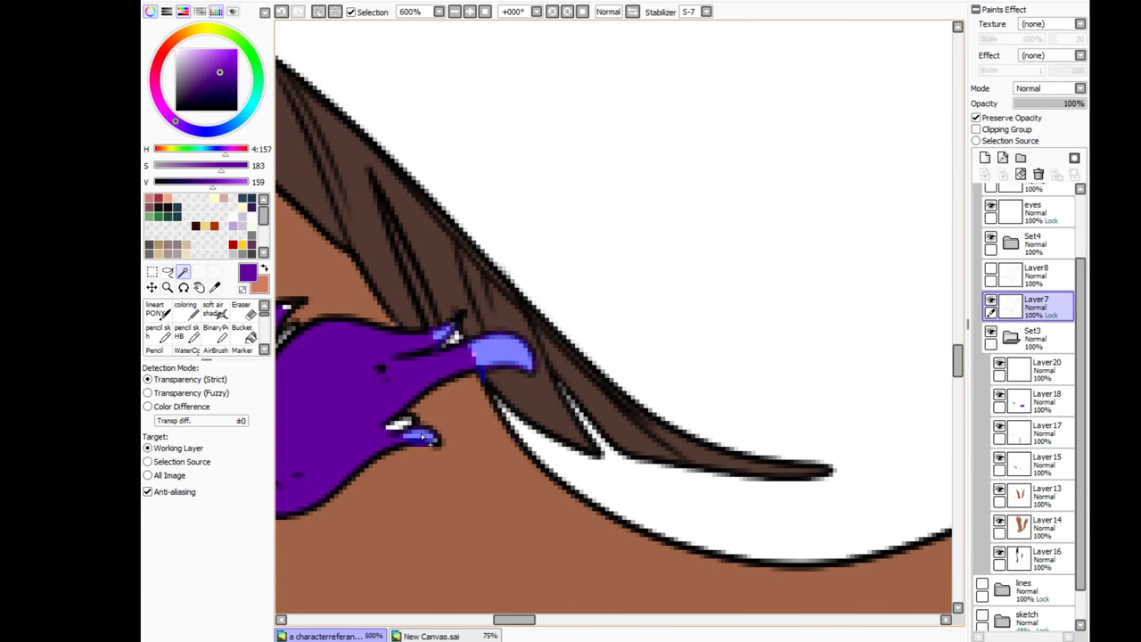
drag(424, 437, 641, 364)
drag(576, 307, 560, 236)
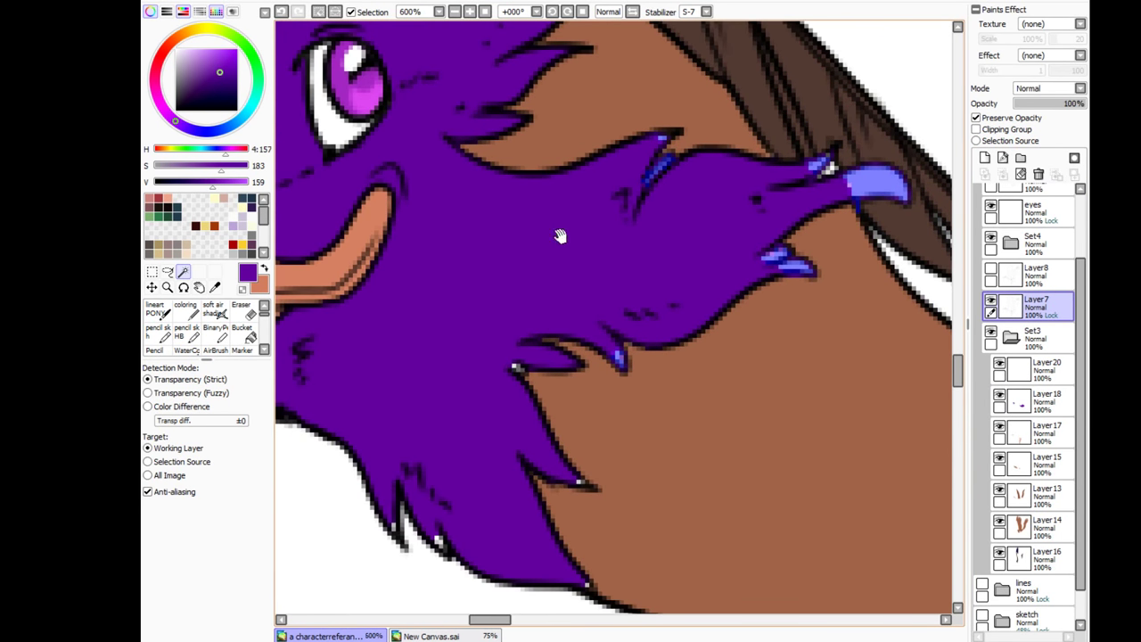
click(1034, 401)
click(185, 309)
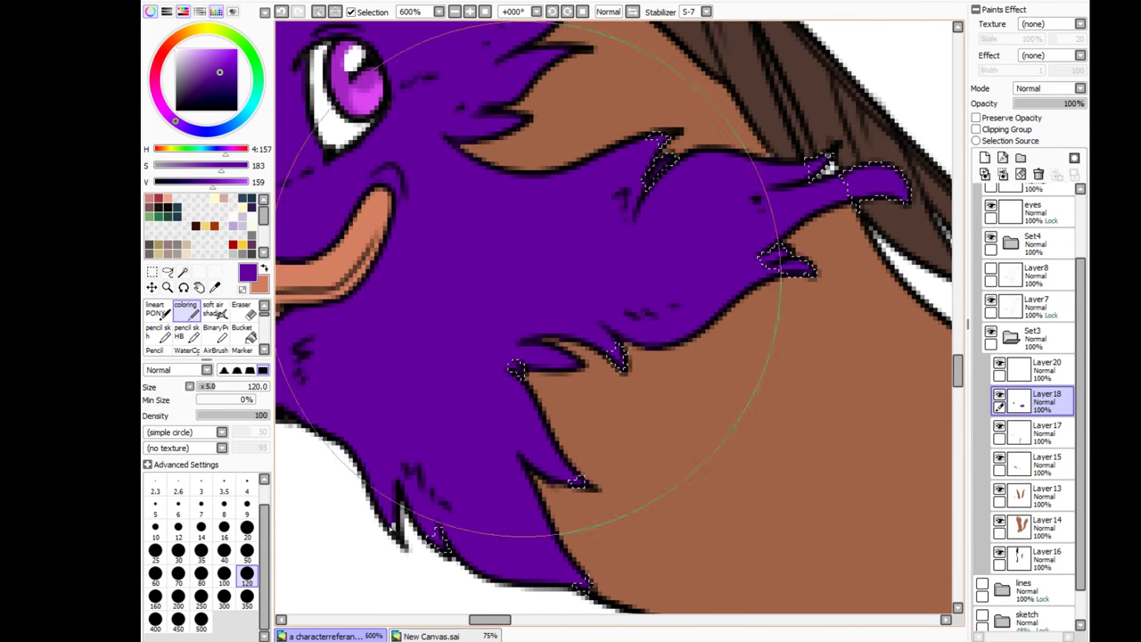
Step: Fill the small gaps around the face, beak base and brow on Layer18 with a size 4 purple brush
click(247, 483)
drag(280, 334, 624, 388)
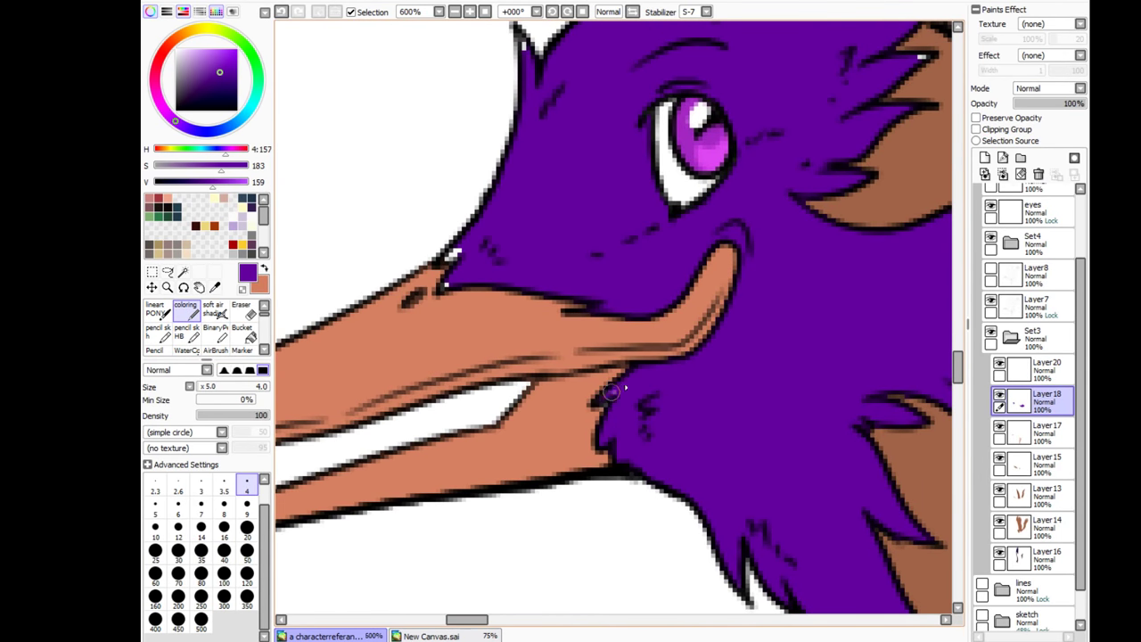
drag(461, 252, 450, 350)
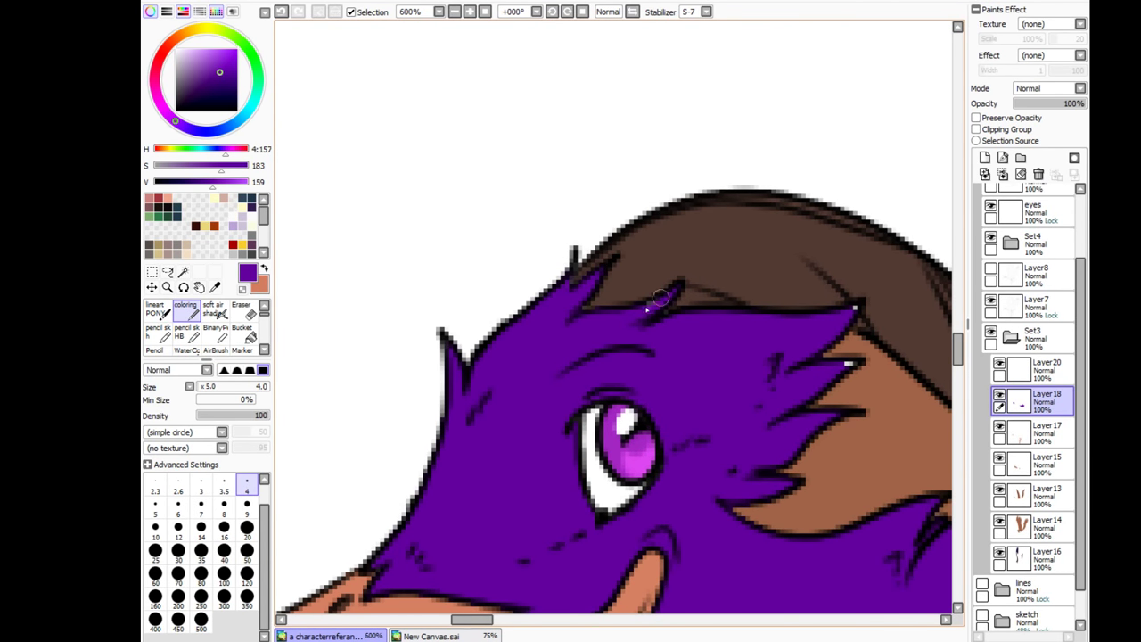
drag(818, 372, 606, 321)
Step: Touch up the neck with sampled brown on Layer15 and the crest with sampled dark brown on Layer13
alt+click(624, 374)
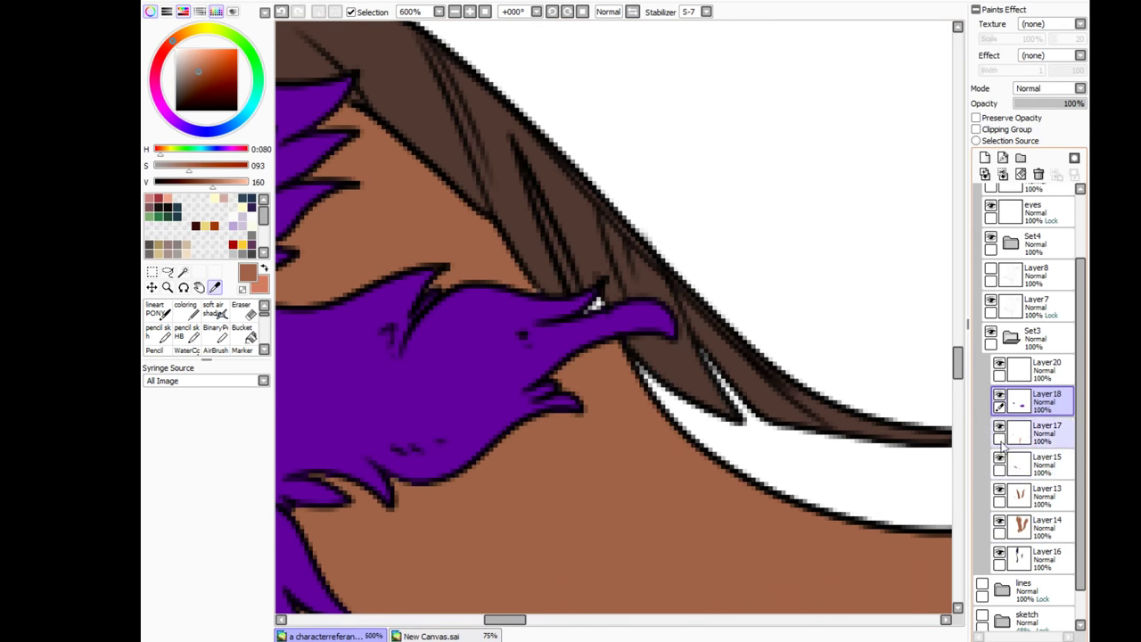
click(1039, 463)
alt+click(589, 308)
click(1039, 495)
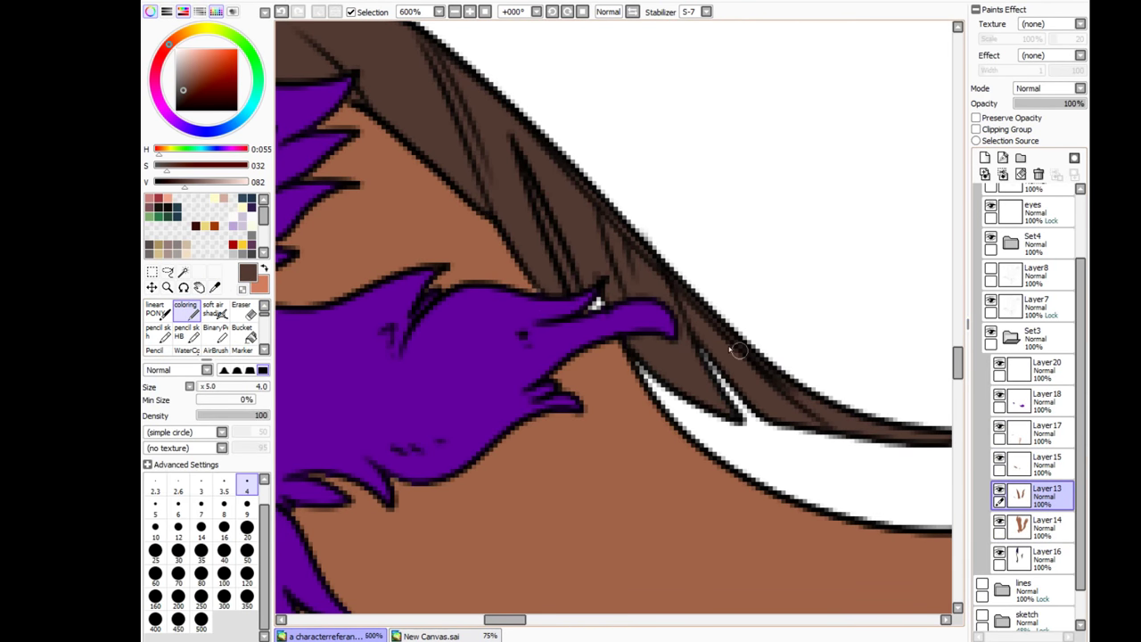
scroll(604, 299, down, 2)
Step: Sample the beak's salmon and touch up the beak's base on Layer17 with a size 4 brush
alt+click(560, 286)
click(1039, 432)
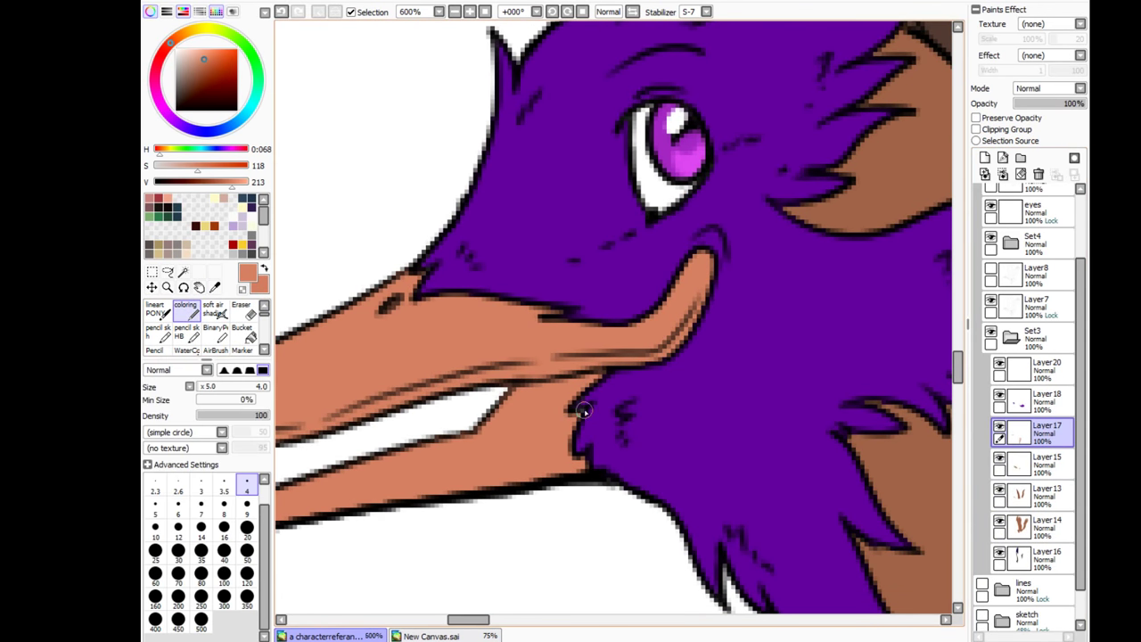
scroll(867, 514, down, 2)
scroll(867, 514, up, 1)
Step: Sample the purple and fill the gaps along the tail's upper edge on Layer18 with a size 4 brush
alt+click(642, 356)
click(1038, 401)
scroll(466, 484, up, 1)
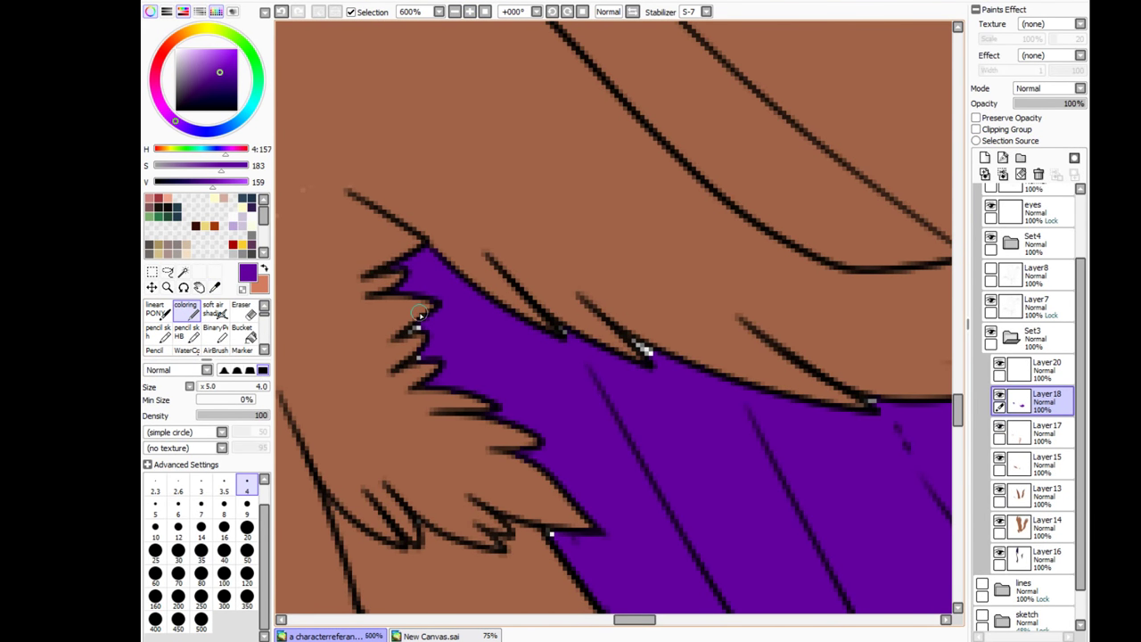
drag(653, 355, 514, 446)
drag(513, 339, 615, 615)
Step: Clean the thigh tuft's rounded edge on Layer15 and fill the gaps around it with size 4 brown on Layer14
click(1039, 526)
alt+click(553, 294)
scroll(616, 446, down, 2)
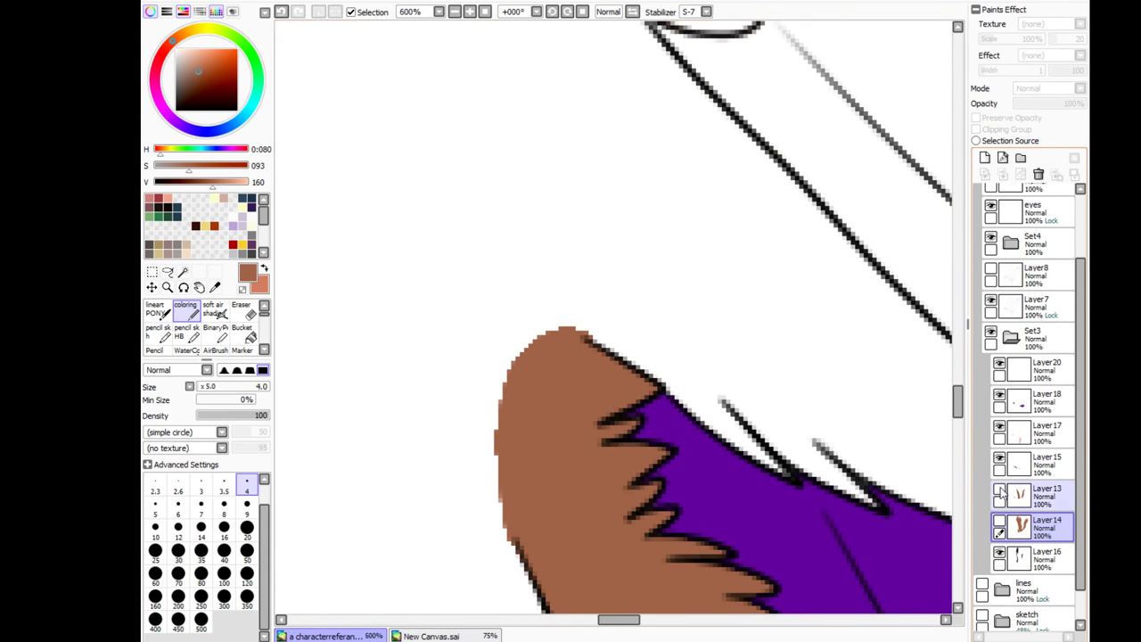
click(1039, 464)
drag(577, 346, 543, 342)
key(e)
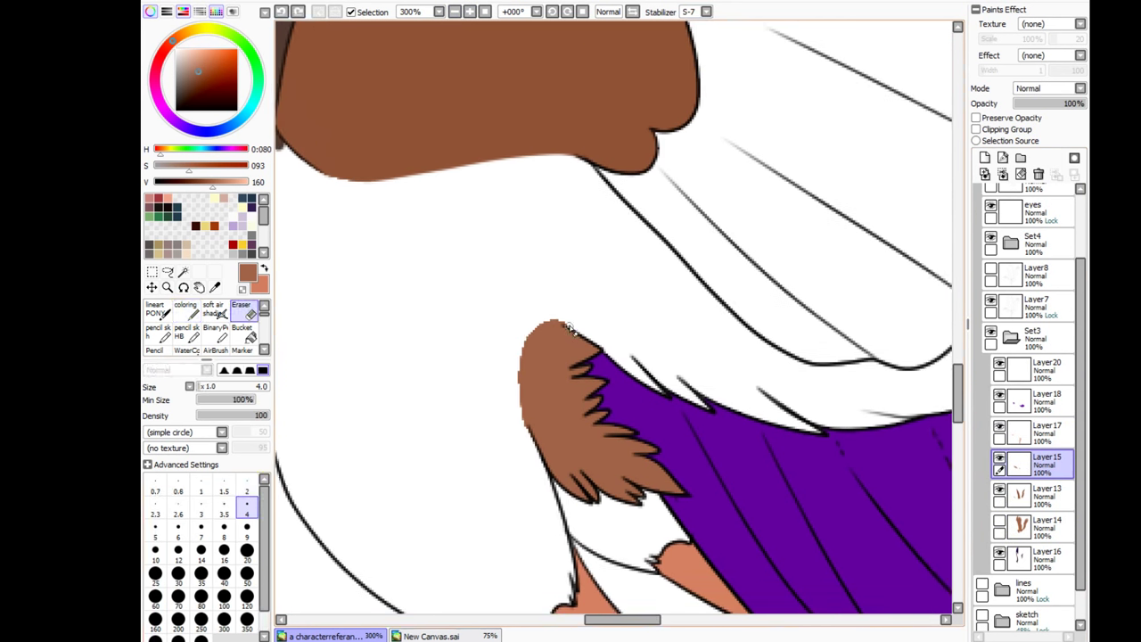
key(ctrl+z)
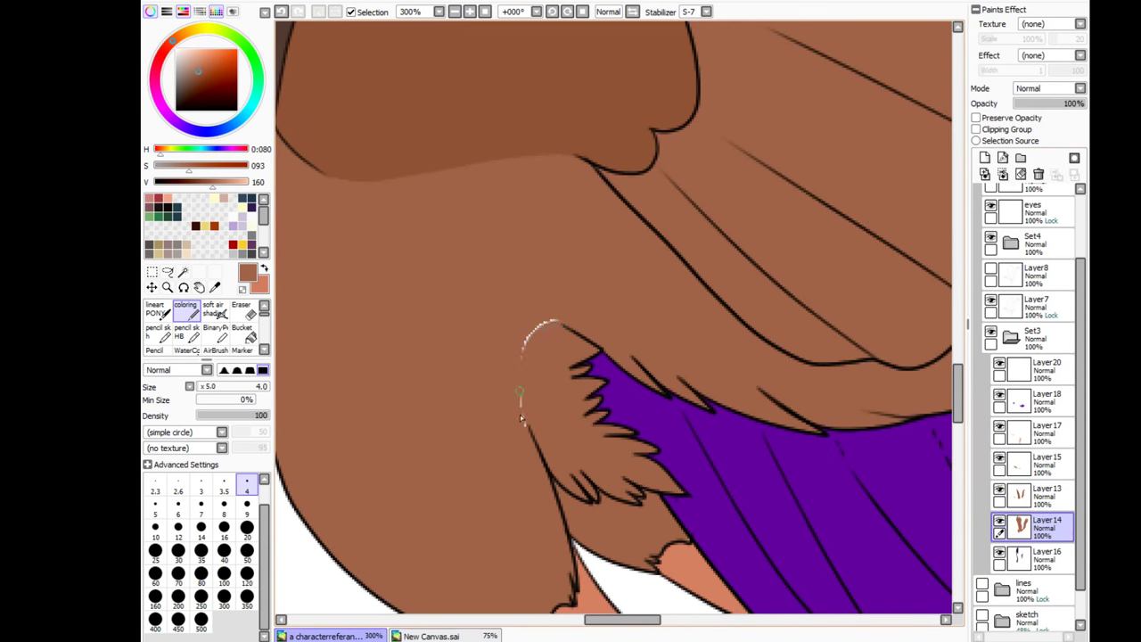
scroll(513, 386, down, 4)
Step: Sample the inner bands' brown, darken it to value 122, and recolour the face and tail on Layer18 with opacity preserved
key(alt)
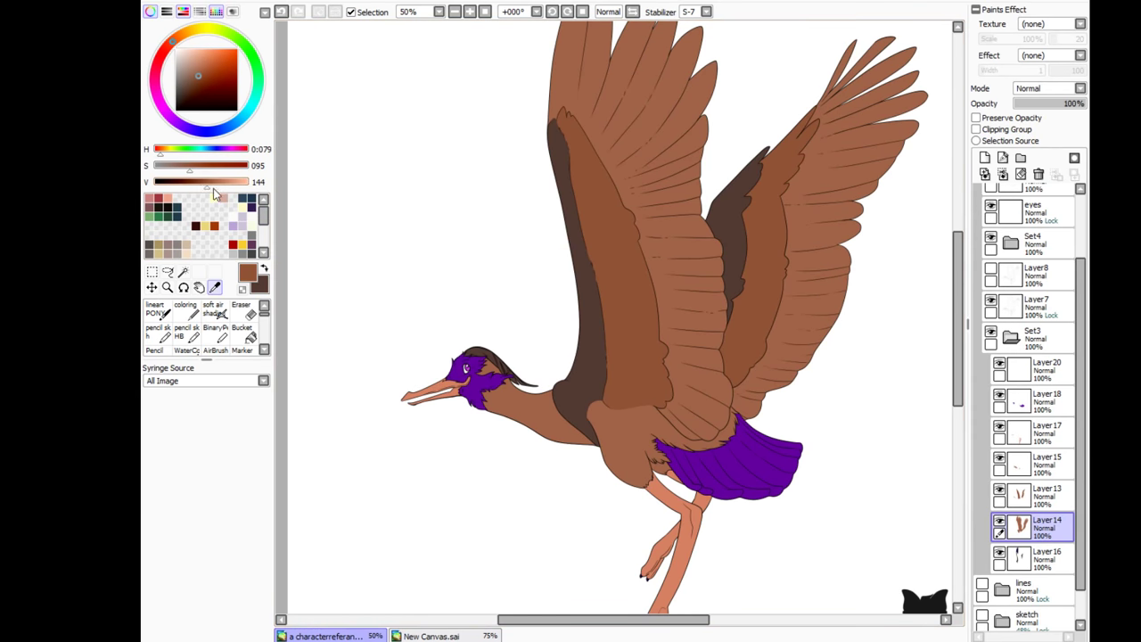
click(198, 181)
click(1034, 401)
click(976, 118)
click(186, 309)
drag(487, 356, 472, 383)
drag(695, 446, 767, 464)
key(minus)
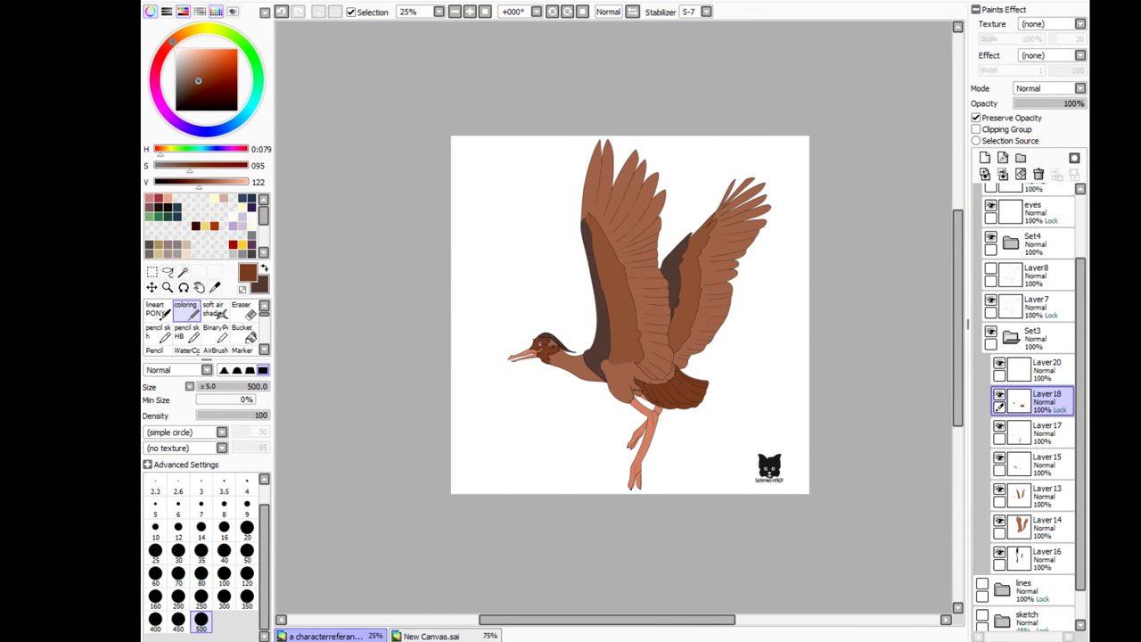
Step: Sample a light blue from the New Canvas.sai reference and return to the bird drawing
key(plus)
click(432, 636)
alt+click(428, 107)
click(325, 636)
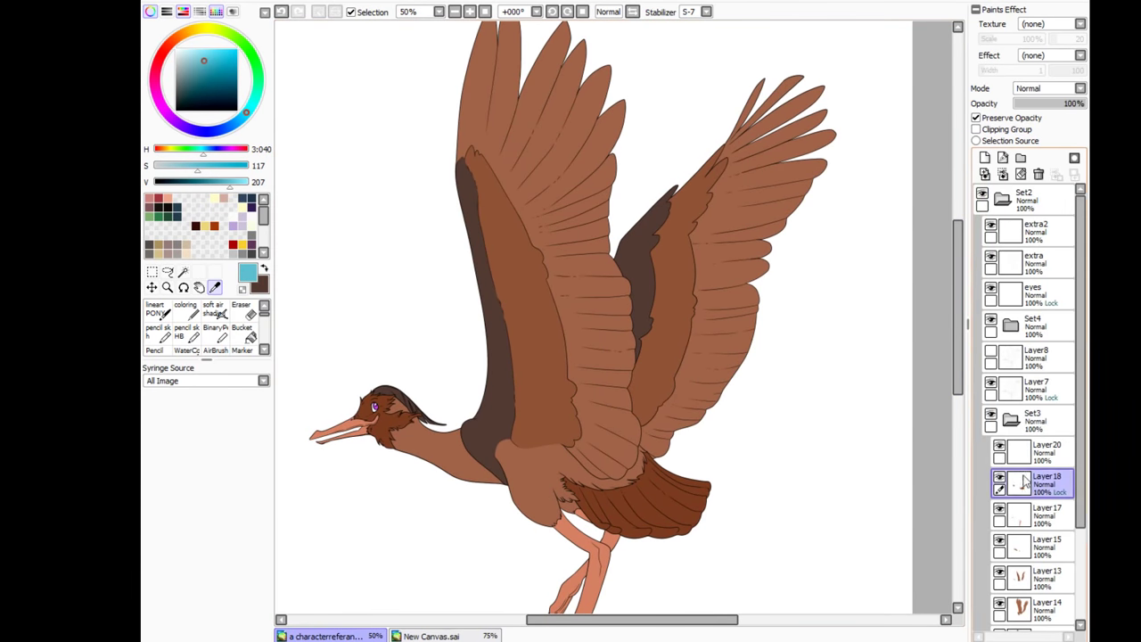
Step: Create a new layer directly above Layer14 and clip it to Layer14
click(1016, 528)
click(985, 158)
click(977, 130)
click(156, 308)
scroll(407, 217, up, 5)
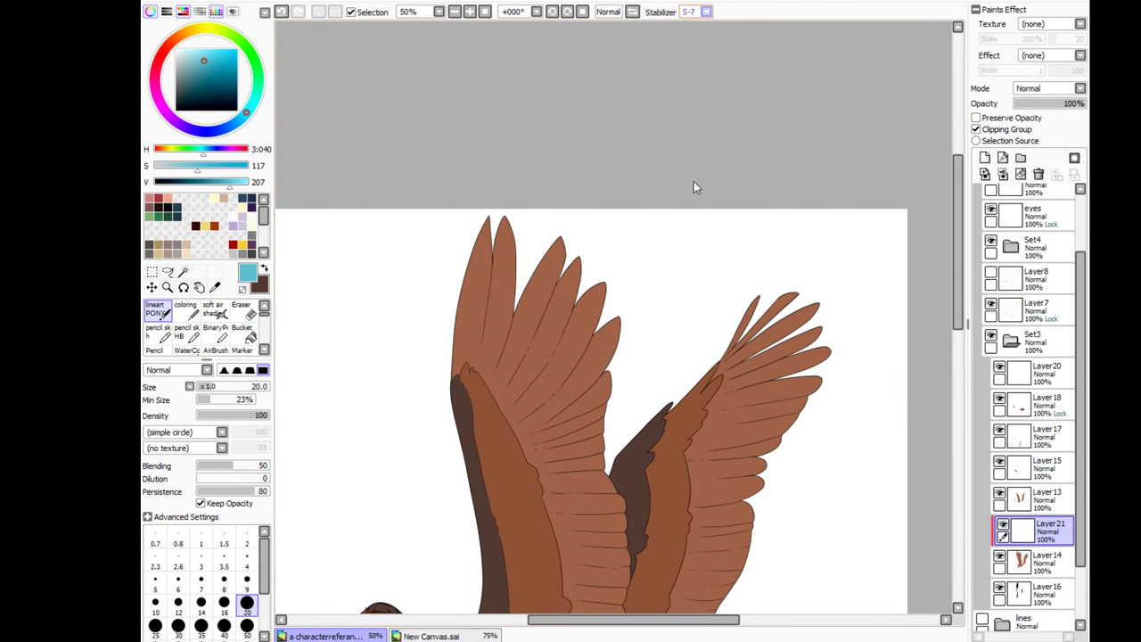
key(plus)
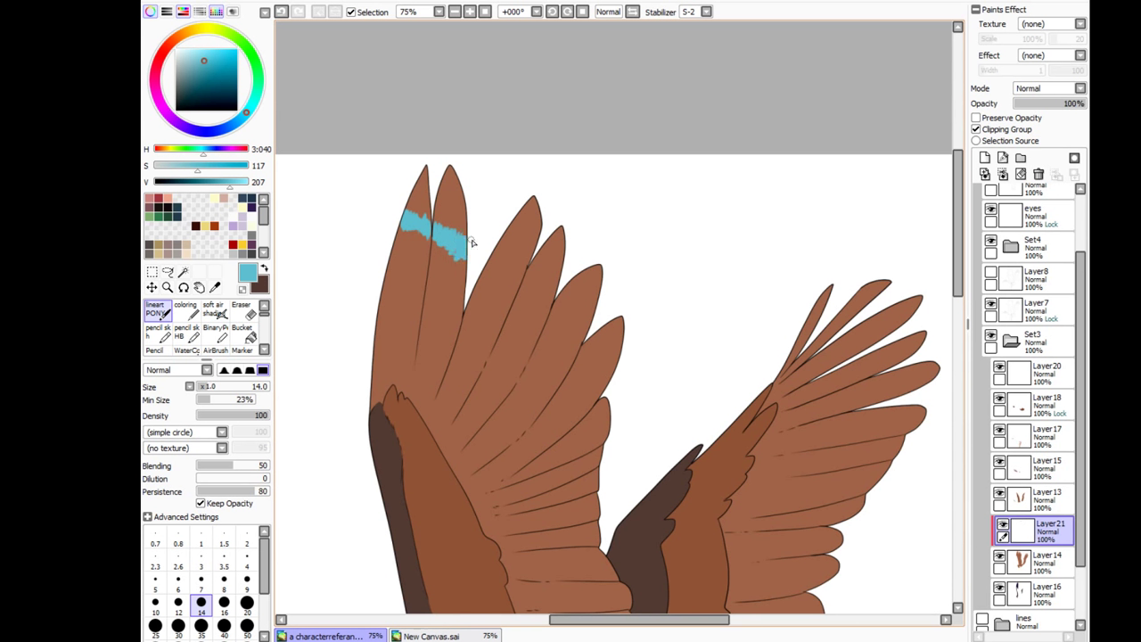
key(ctrl+z)
key(ctrl+z)
key(ctrl+z)
Step: Paint turquoise stripe bands across the feathers of both wings on Layer21 with the HB pencil at size 20
click(187, 332)
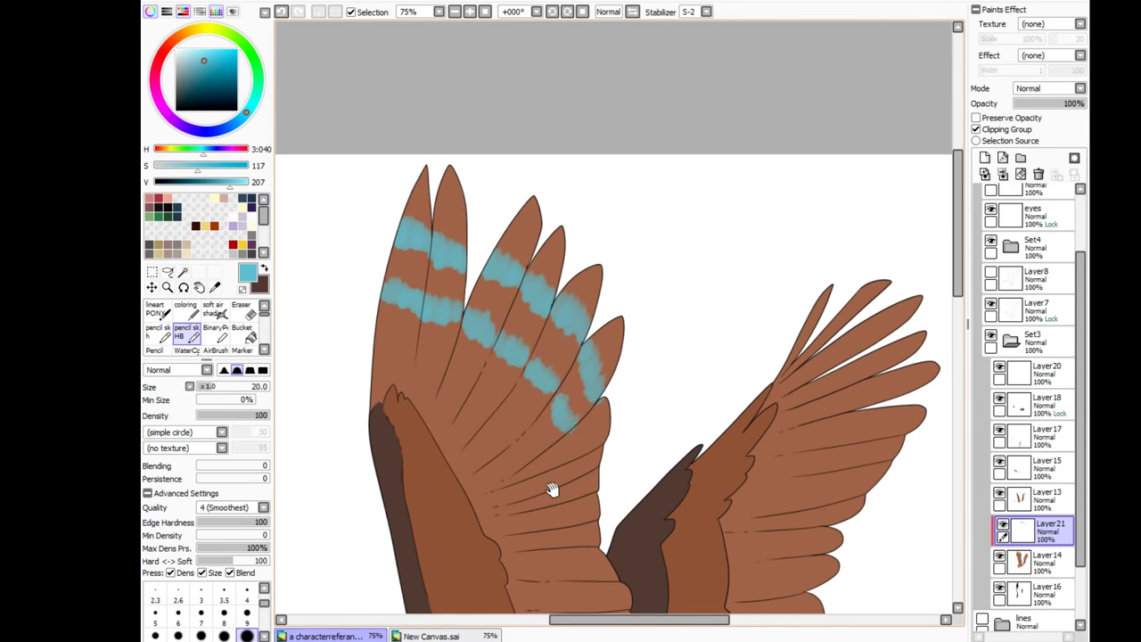
drag(553, 489, 567, 414)
drag(418, 257, 429, 263)
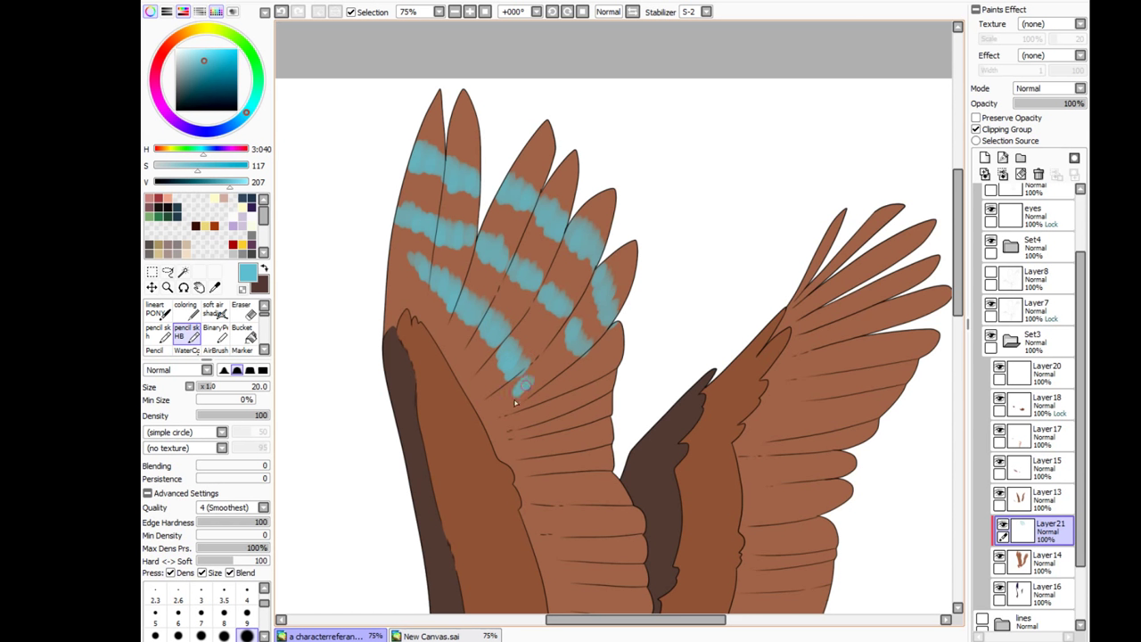
drag(574, 459, 756, 267)
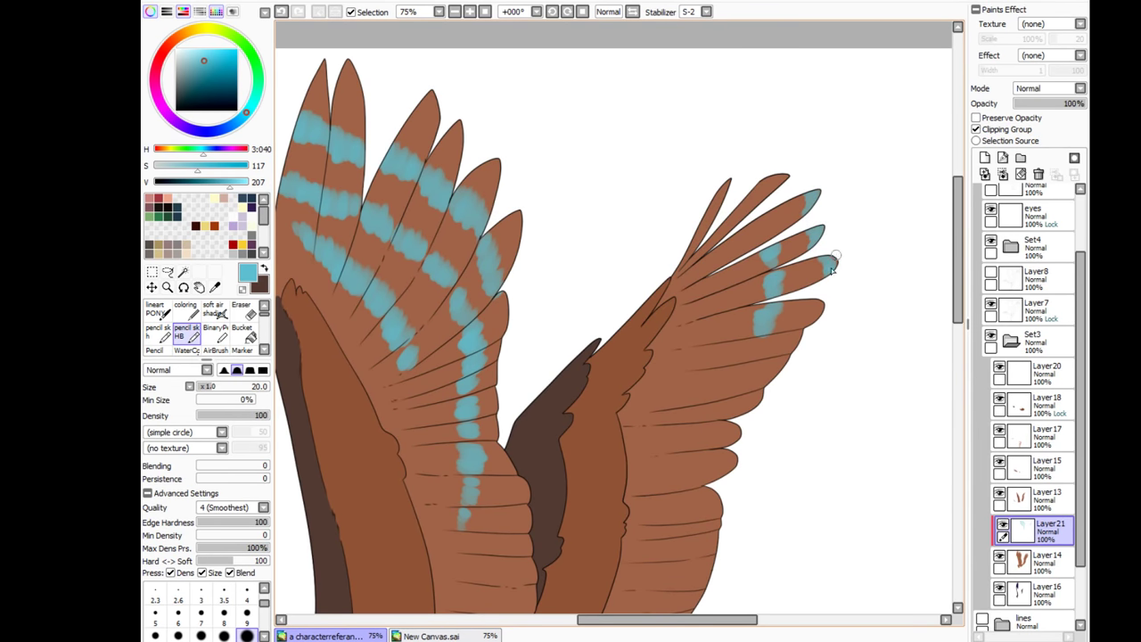
drag(752, 373, 758, 324)
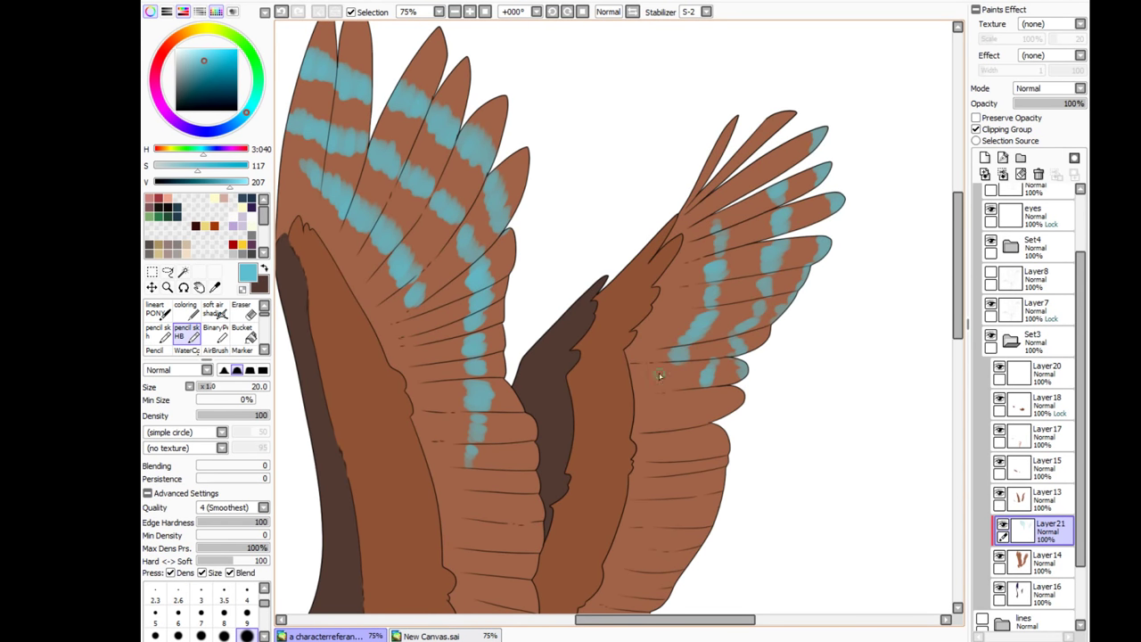
drag(744, 395, 703, 331)
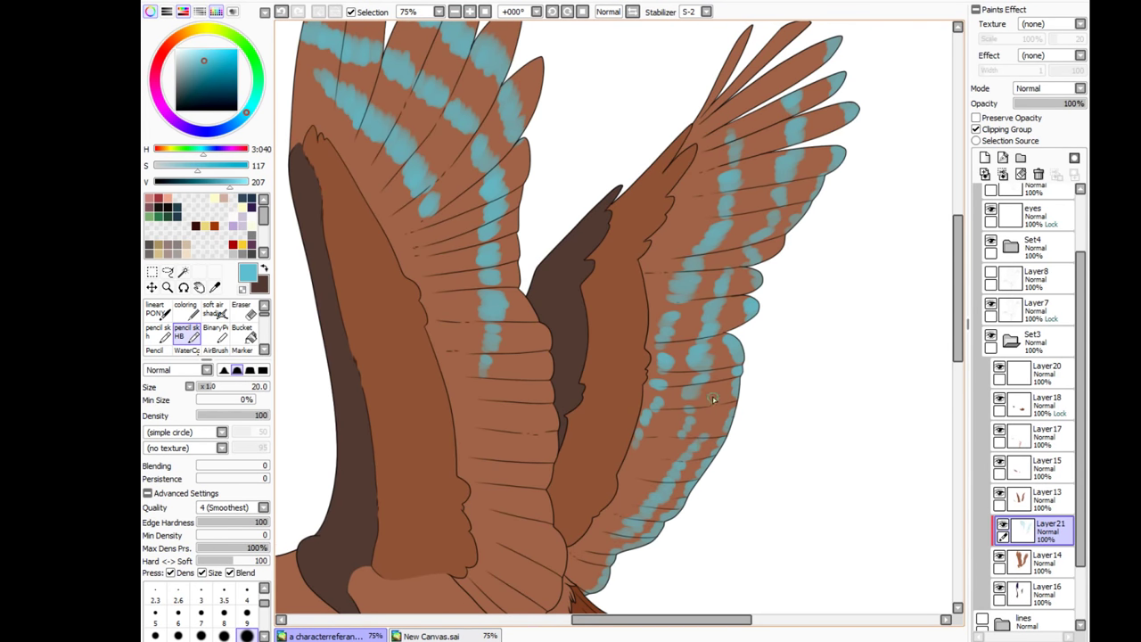
drag(712, 397, 644, 395)
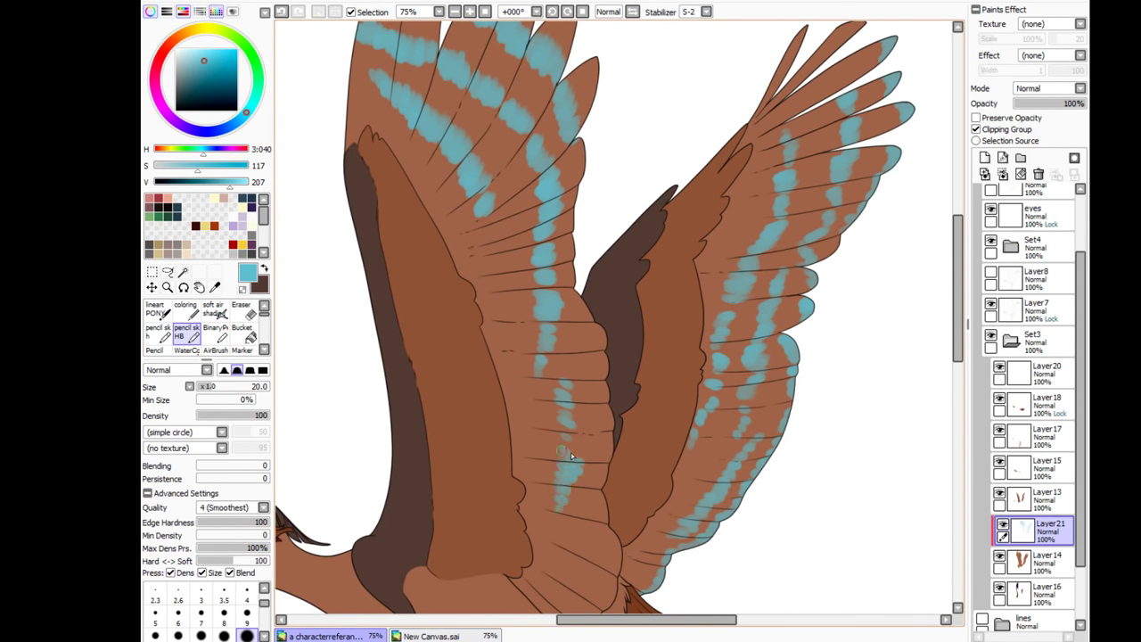
Step: Paste the column of colour swatches onto a new layer and place it on the blank canvas beside the raised wings
key(ctrl+t)
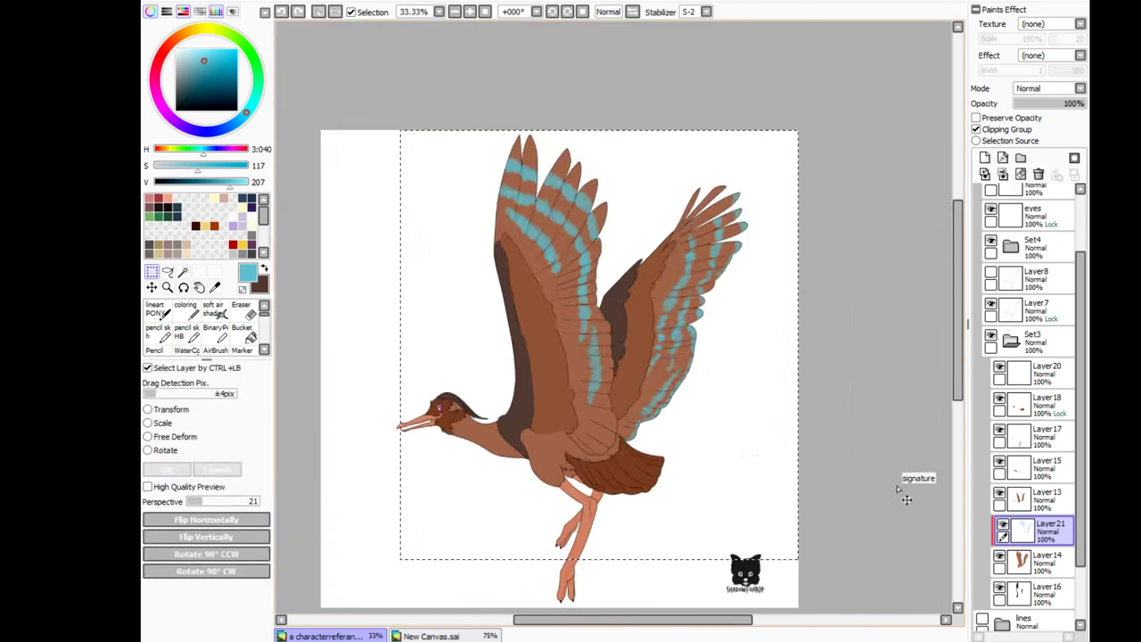
key(ctrl+v)
click(1039, 175)
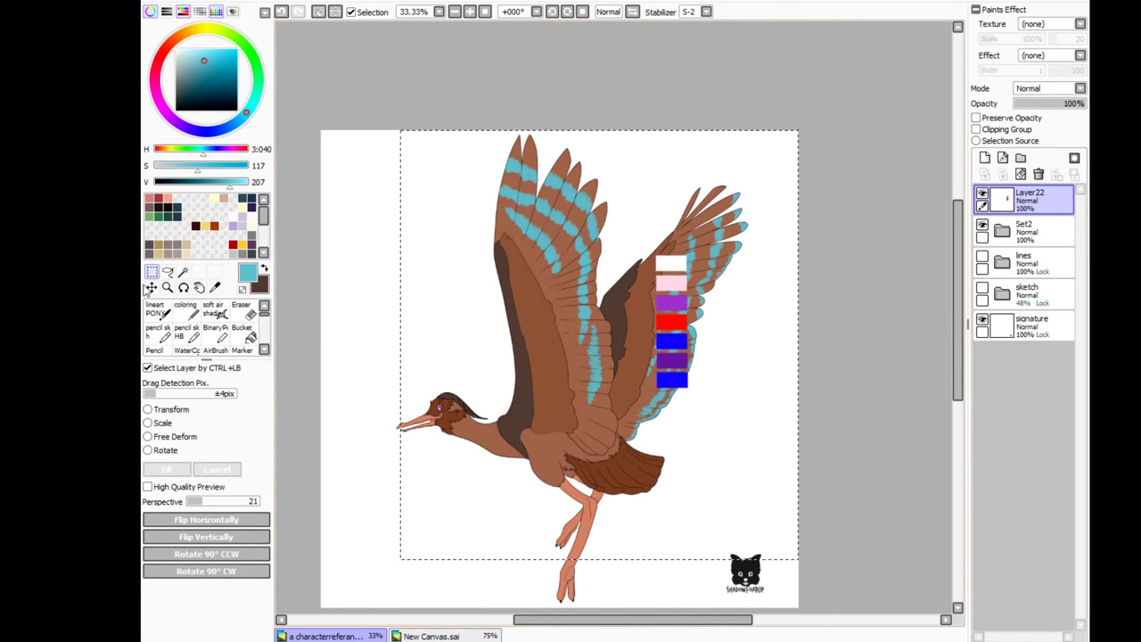
drag(668, 316, 376, 285)
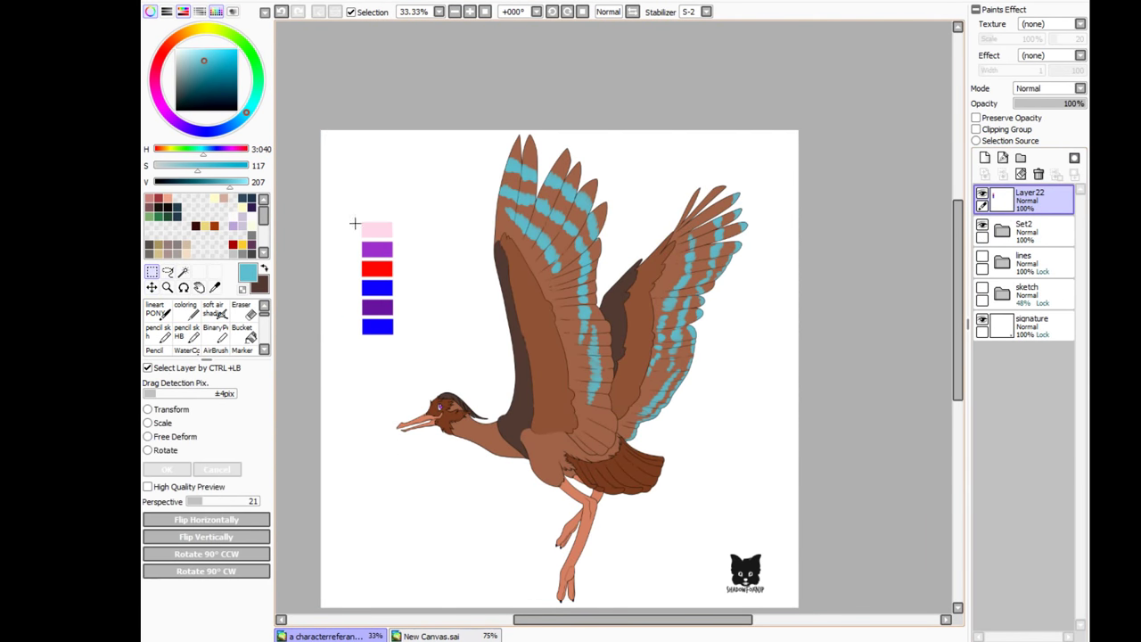
Step: Add a layer at the bottom of the stack and fill it with light grey of value 243 at brush size 500
drag(1026, 200, 1025, 357)
click(178, 54)
click(241, 334)
click(624, 357)
click(185, 309)
scroll(761, 234, down, 1)
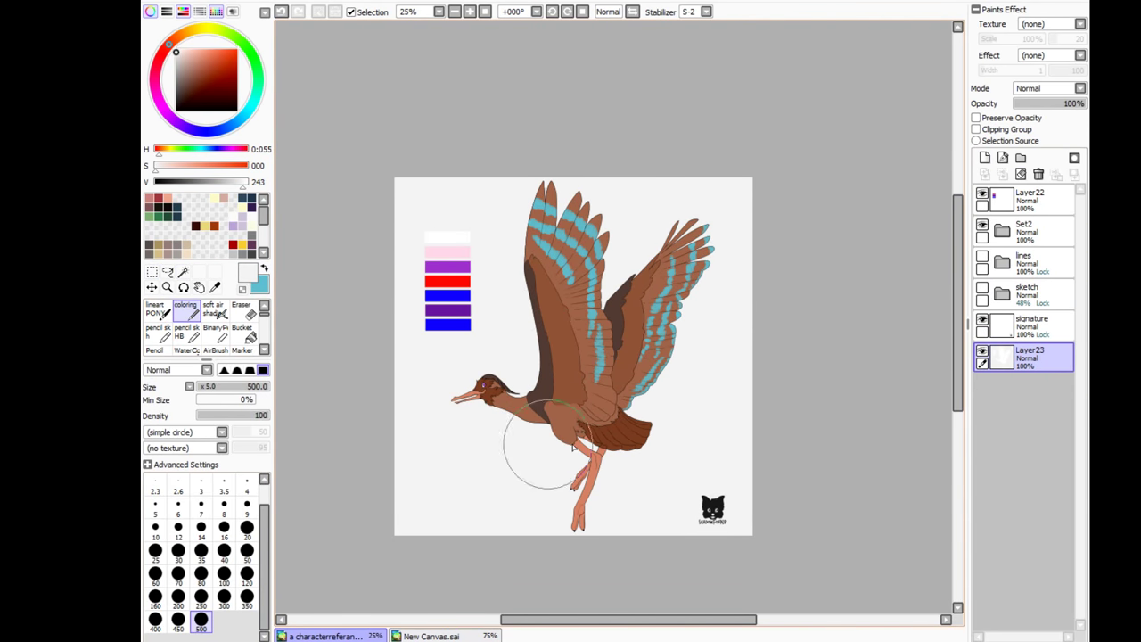
Step: Preserve opacity on Layer22 and recolour its swatches from the reference: light blue first, turquoise second, yellow third
scroll(448, 382, up, 2)
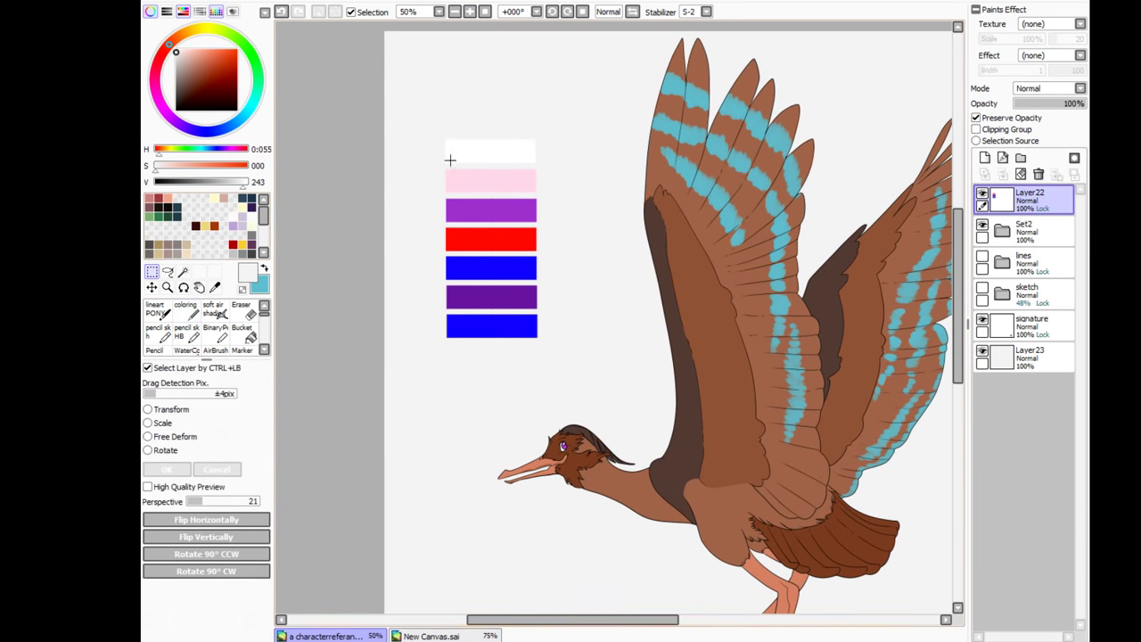
click(431, 635)
click(321, 635)
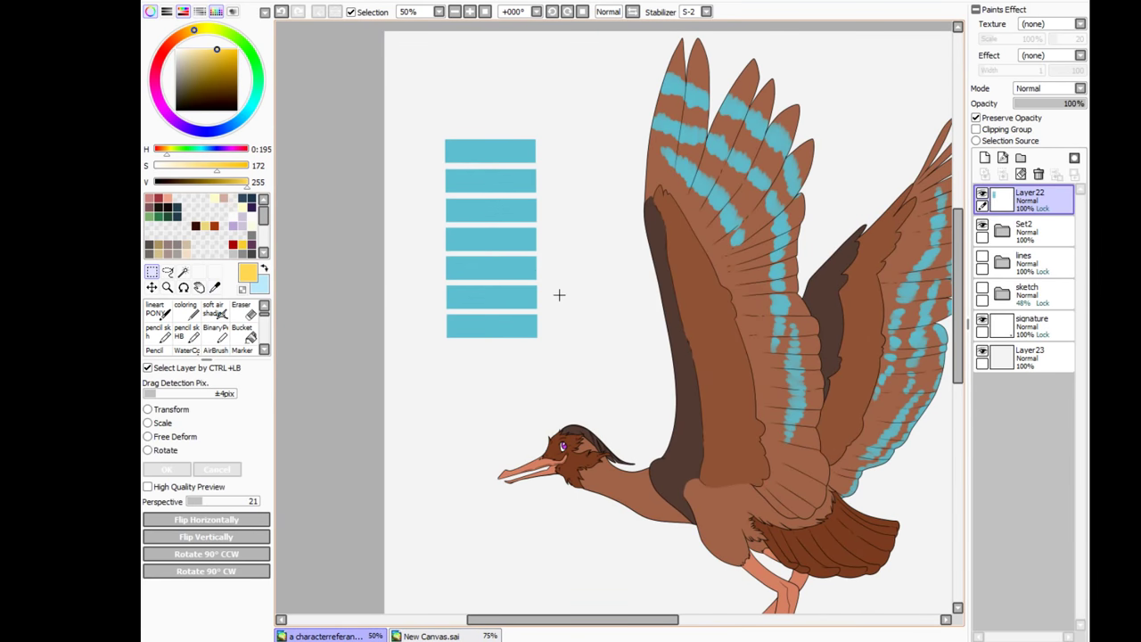
drag(421, 107, 574, 168)
drag(437, 138, 553, 147)
key(ctrl+d)
drag(416, 196, 580, 338)
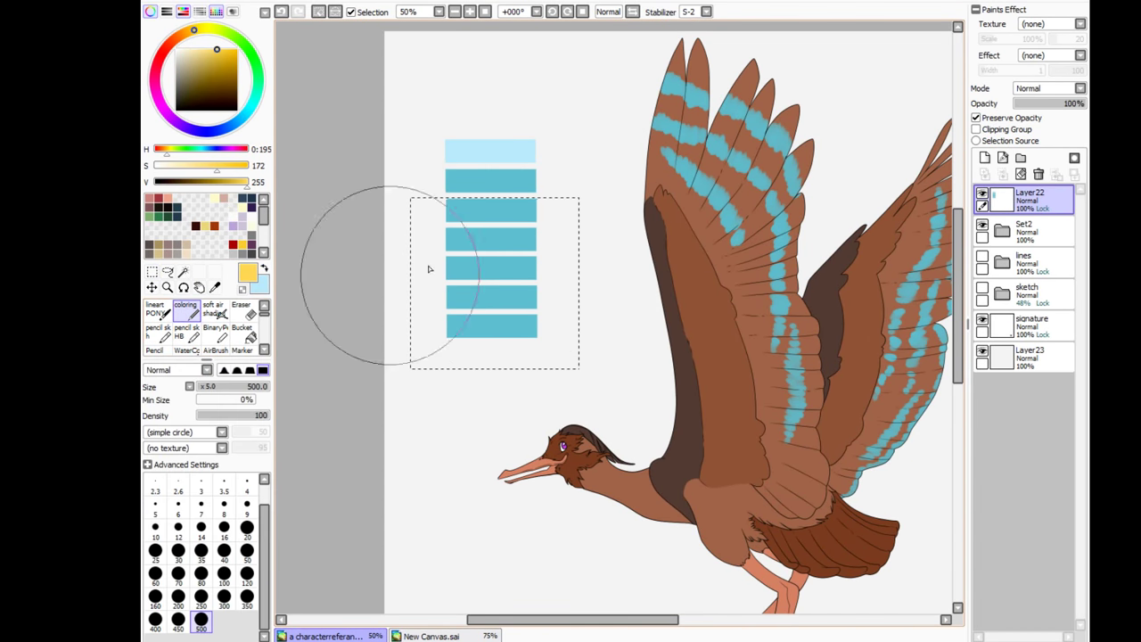
drag(428, 267, 553, 294)
Step: Sample the orange from the New Canvas.sai reference and recolour the swatches below the yellow one with it
click(431, 635)
click(321, 636)
drag(407, 224, 568, 361)
drag(428, 268, 467, 358)
Step: Copy and paste the lower orange swatches to extend the palette column to ten swatches
key(m)
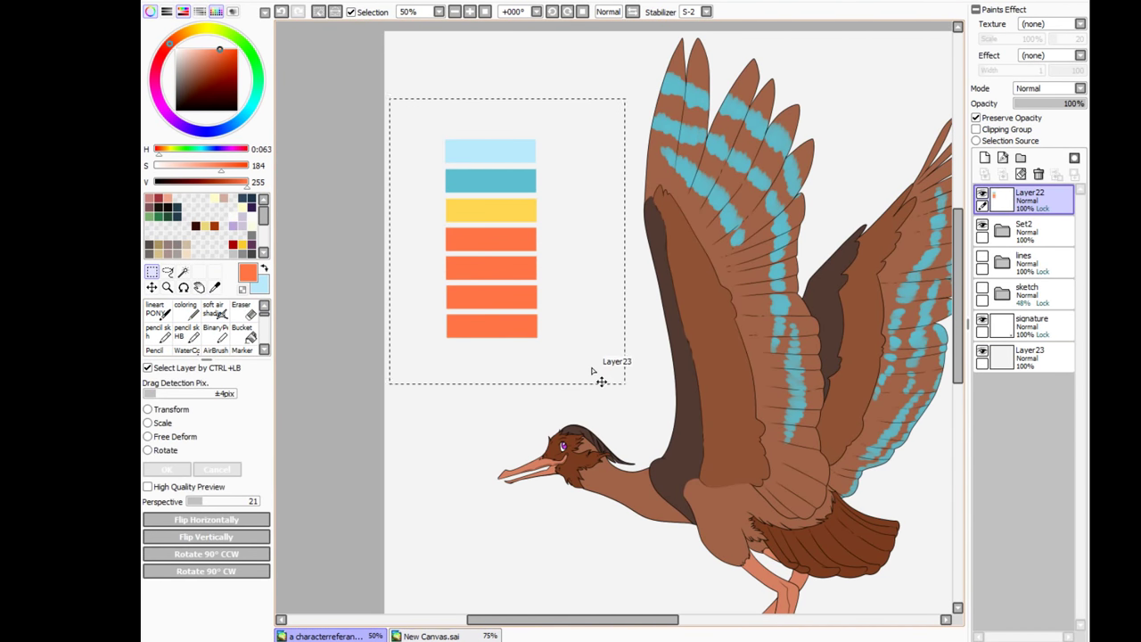
mouse_move(438, 308)
mouse_down()
mouse_move(632, 390)
mouse_move(661, 379)
mouse_move(675, 344)
mouse_up()
key(ctrl+c)
key(ctrl+v)
click(469, 12)
key(ctrl+v)
key(ctrl+v)
click(455, 11)
Step: Merge the pasted swatch layers down into Layer22 and clear the selection
click(986, 175)
click(986, 175)
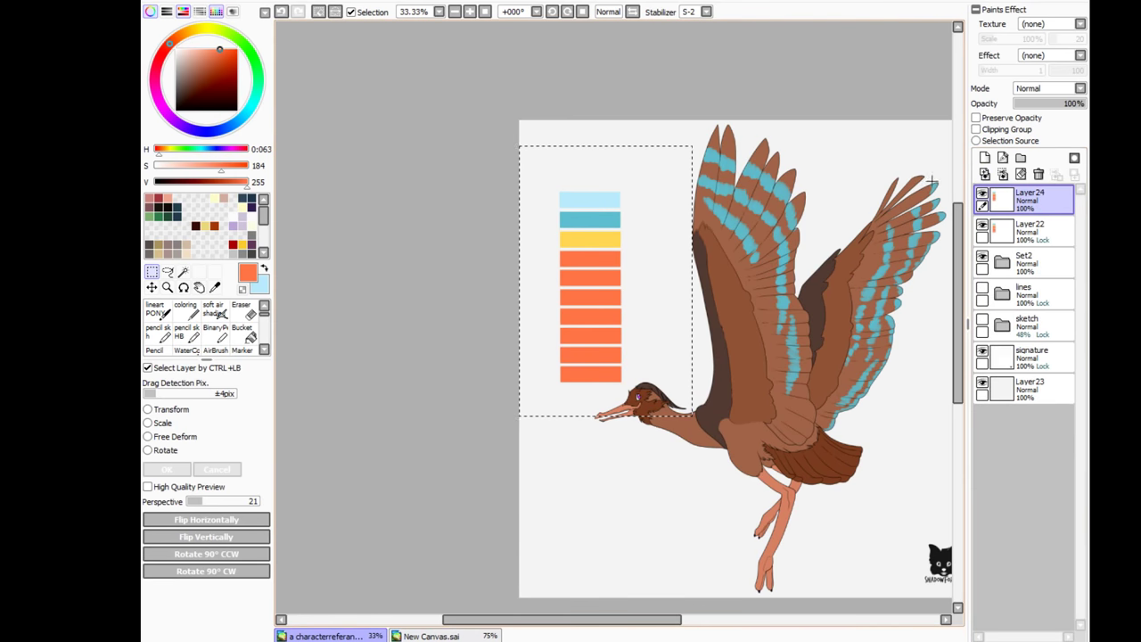
click(987, 176)
click(986, 175)
click(469, 12)
click(455, 12)
key(ctrl+d)
drag(489, 279, 408, 239)
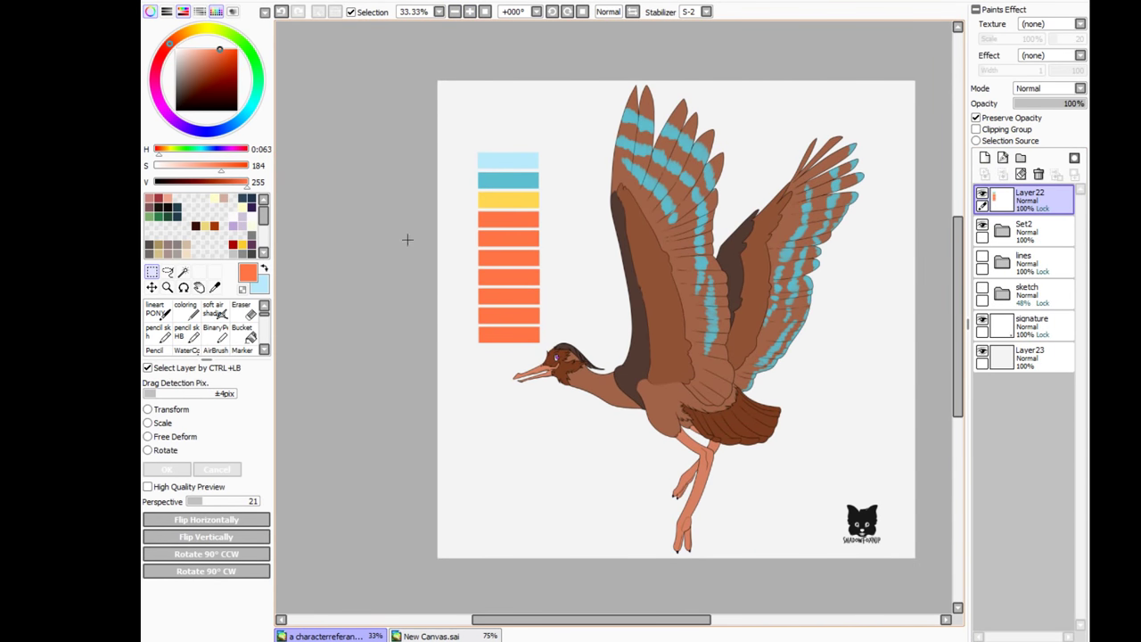
Step: Activate the stripe layer Layer21 with opacity preserved and make the palette's light blue the brush colour
click(1002, 231)
click(981, 225)
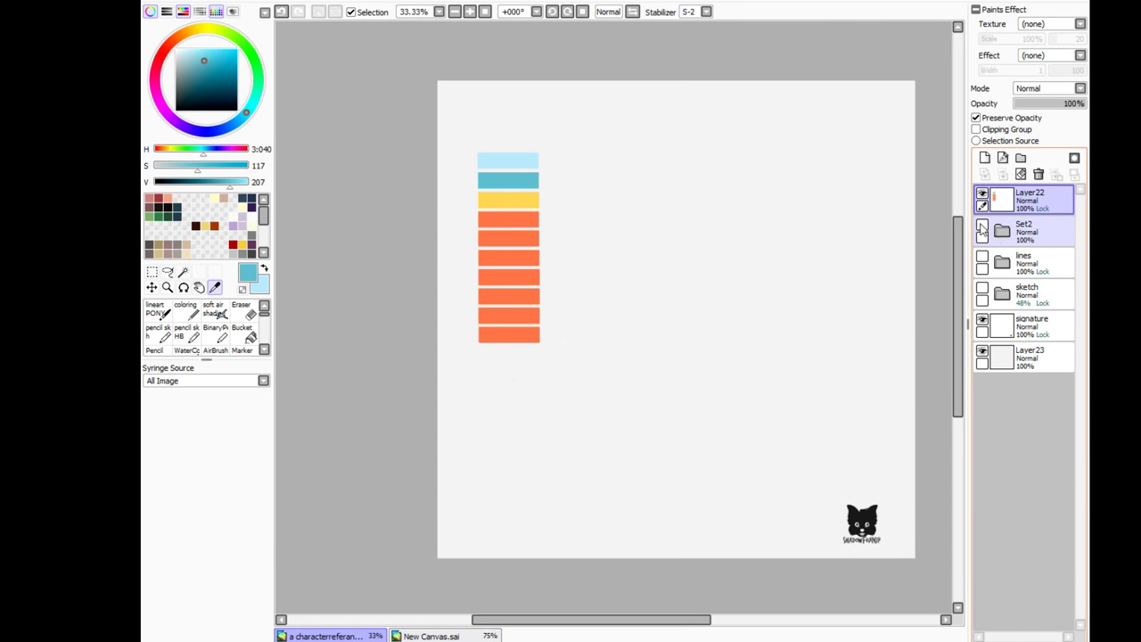
click(982, 226)
click(1011, 428)
click(1002, 423)
key(b)
key(x)
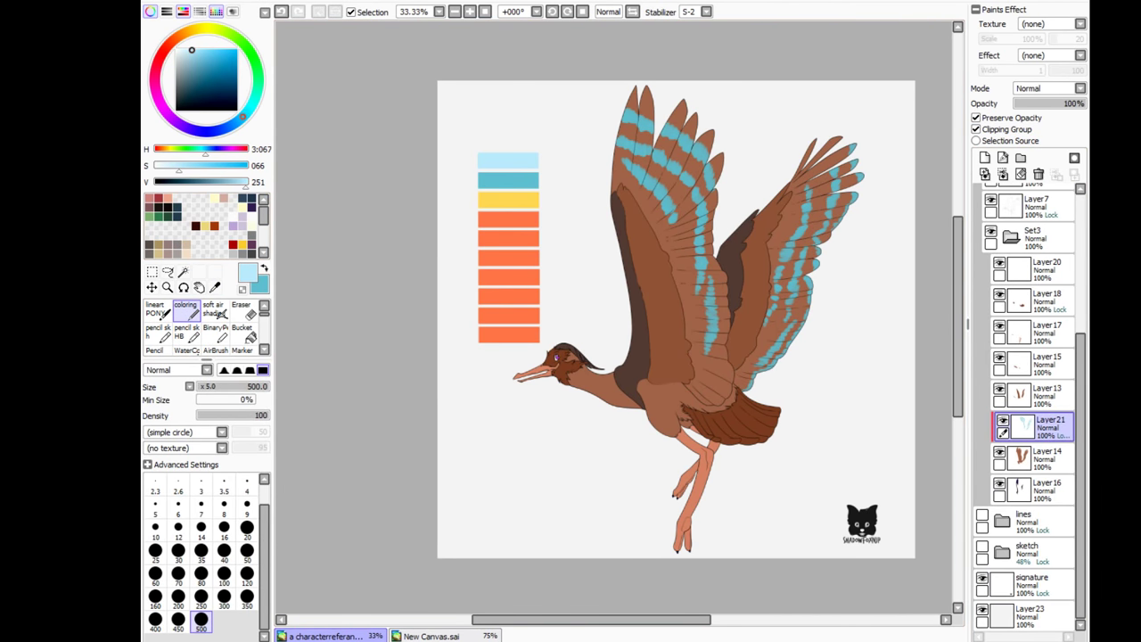
Step: Recolour the outermost stripe of the near wing light blue with the coloring brush at size 80
key(bracketleft)
key(bracketleft)
key(bracketleft)
key(bracketleft)
key(bracketleft)
key(bracketleft)
key(bracketleft)
key(bracketleft)
key(bracketleft)
key(bracketleft)
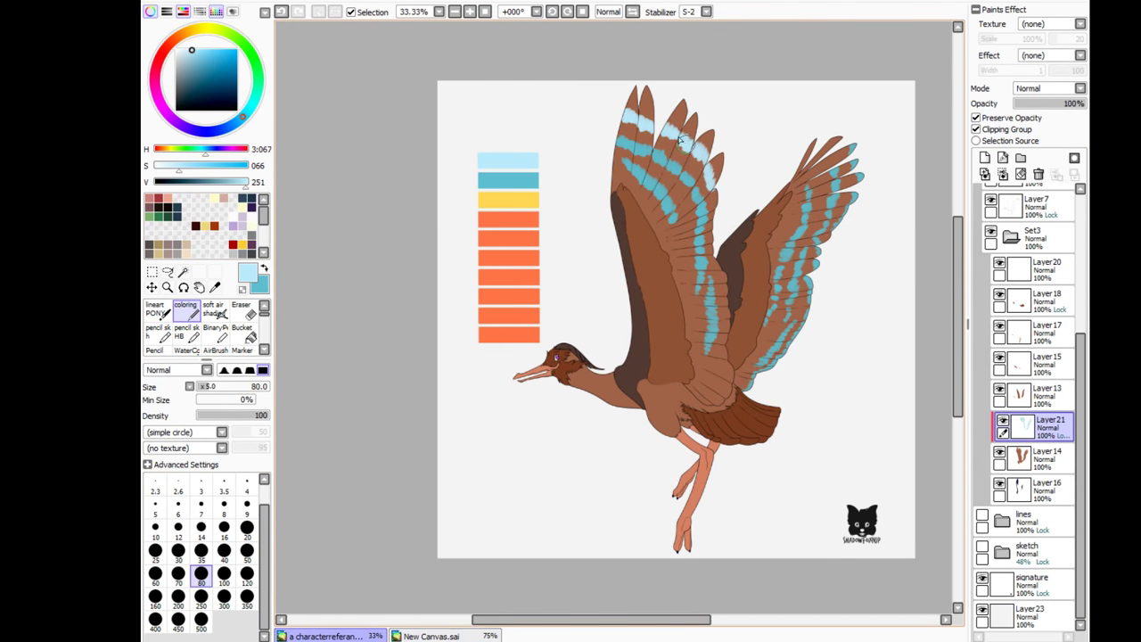
key(bracketright)
key(bracketright)
key(bracketright)
key(bracketright)
Step: Add a light blue feather tip below the near wing's outer stripe on a new clipped layer and merge it into Layer21
scroll(836, 245, up, 2)
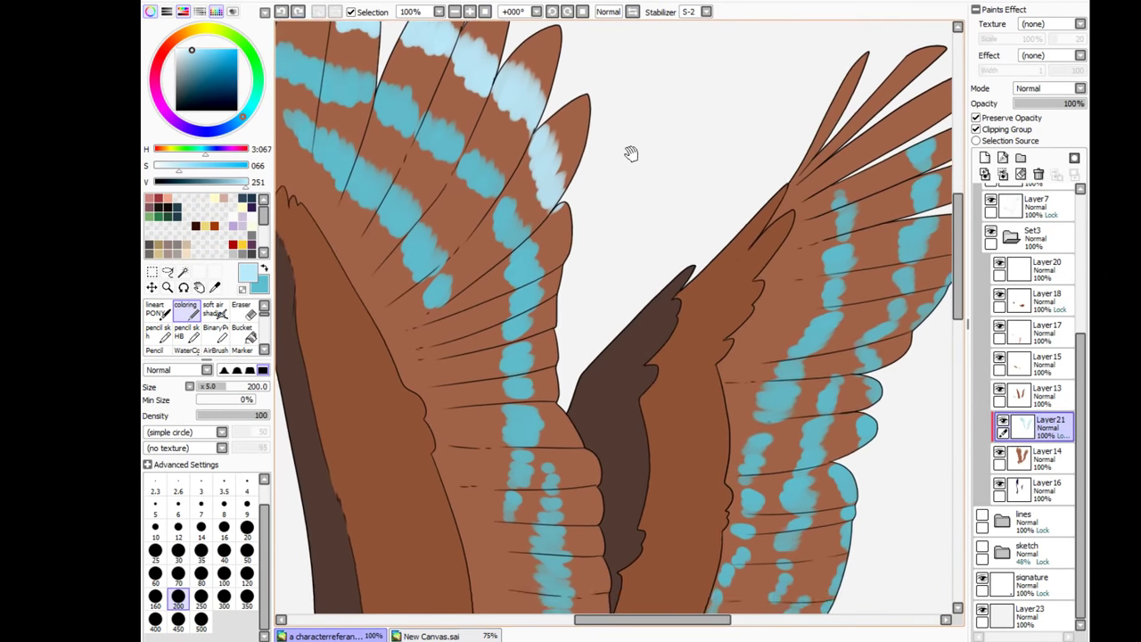
key(ctrl+shift+n)
click(185, 338)
key(m)
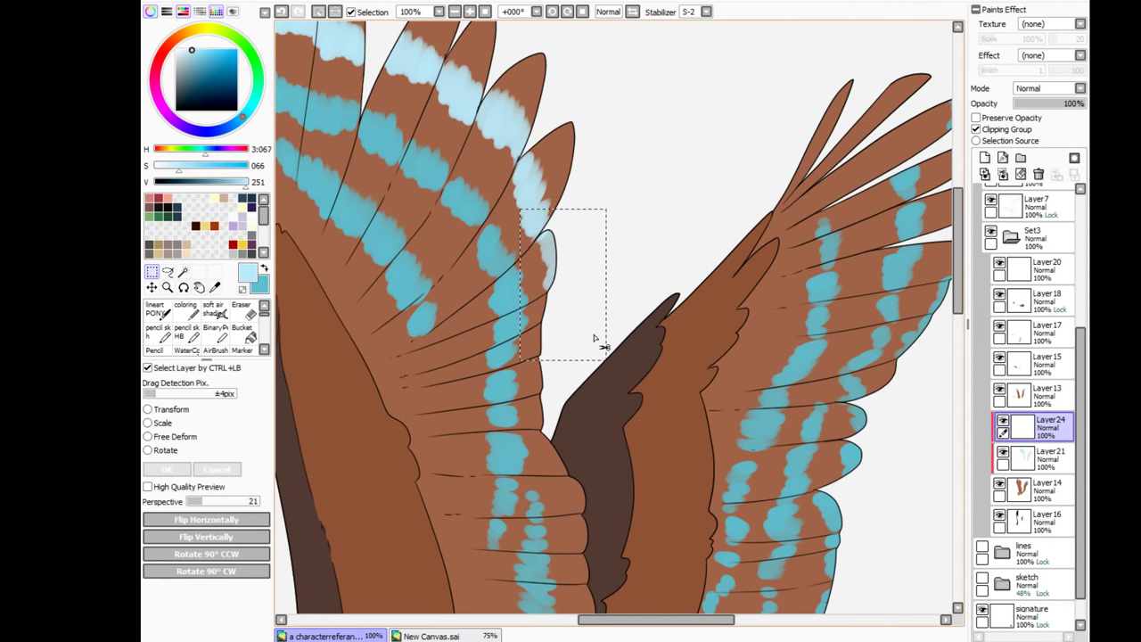
click(1003, 174)
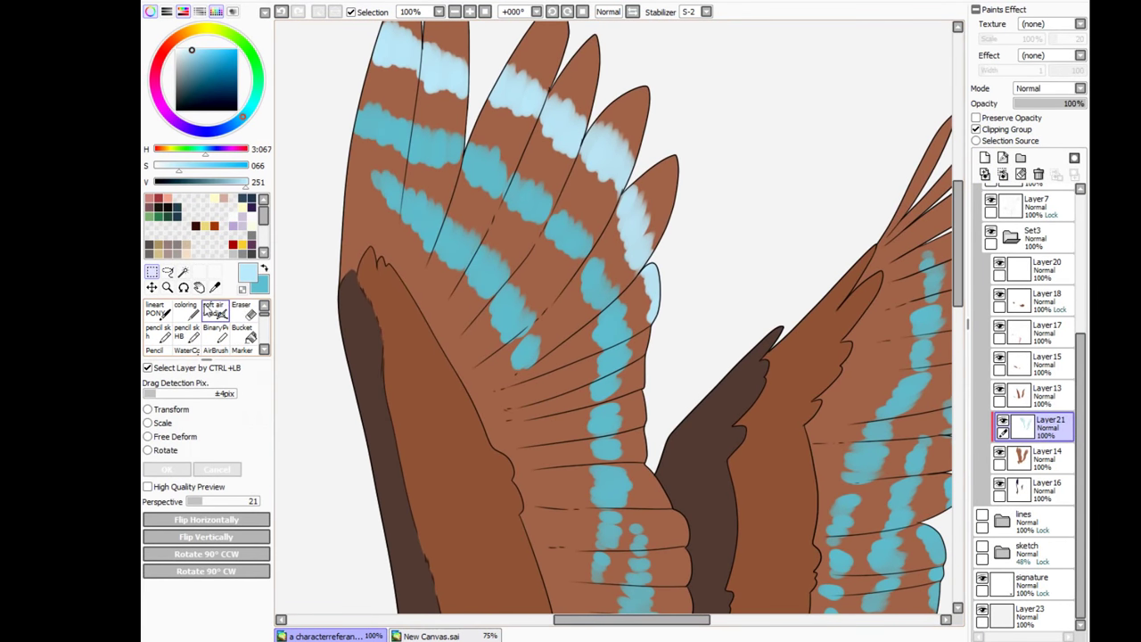
Step: Recolour the markings along the far wing's feather tips and outer edge light blue at brush size 50
click(186, 305)
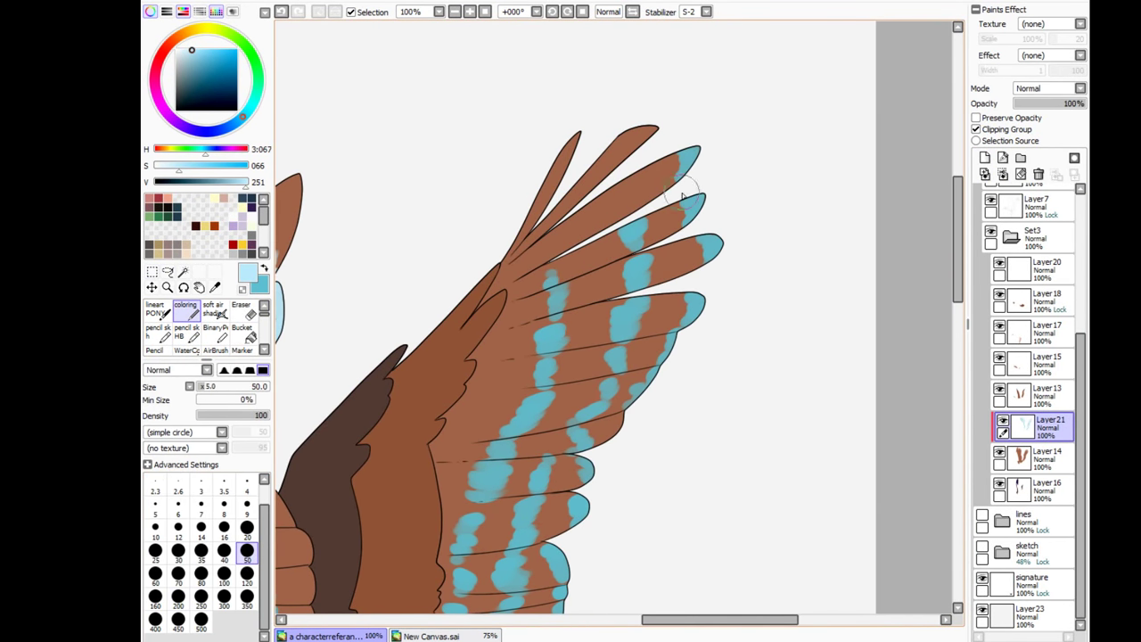
mouse_move(676, 159)
mouse_down()
mouse_move(692, 183)
mouse_move(677, 349)
mouse_move(660, 396)
mouse_up()
drag(654, 486, 683, 307)
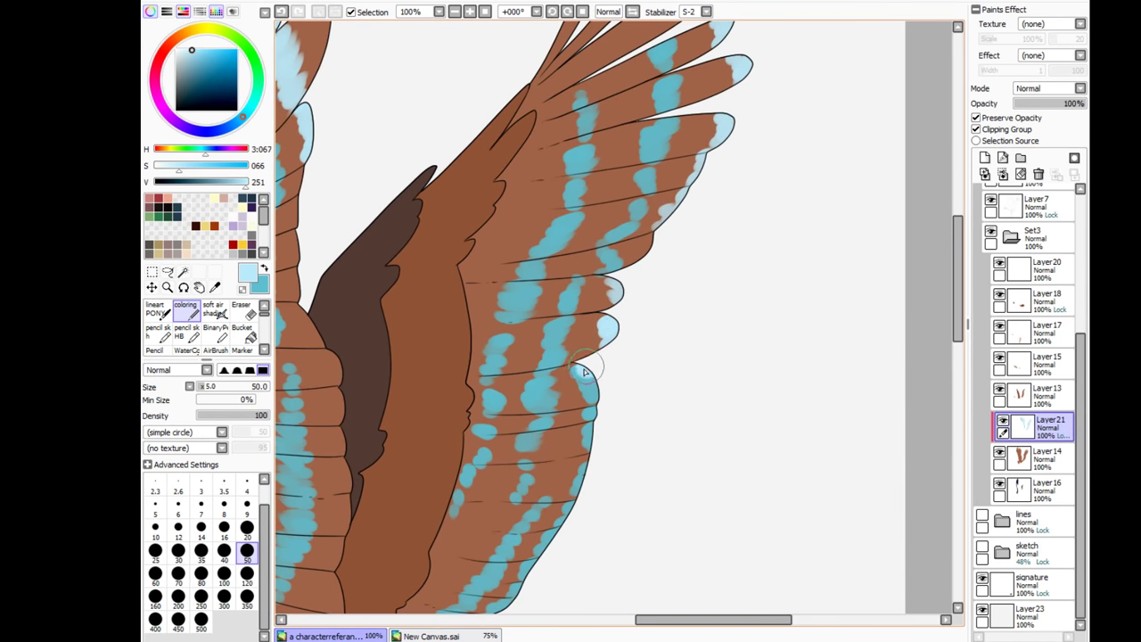
mouse_move(584, 370)
mouse_down()
mouse_move(570, 513)
mouse_move(509, 612)
mouse_move(632, 377)
mouse_up()
key(ctrl+minus)
key(ctrl+minus)
key(ctrl+minus)
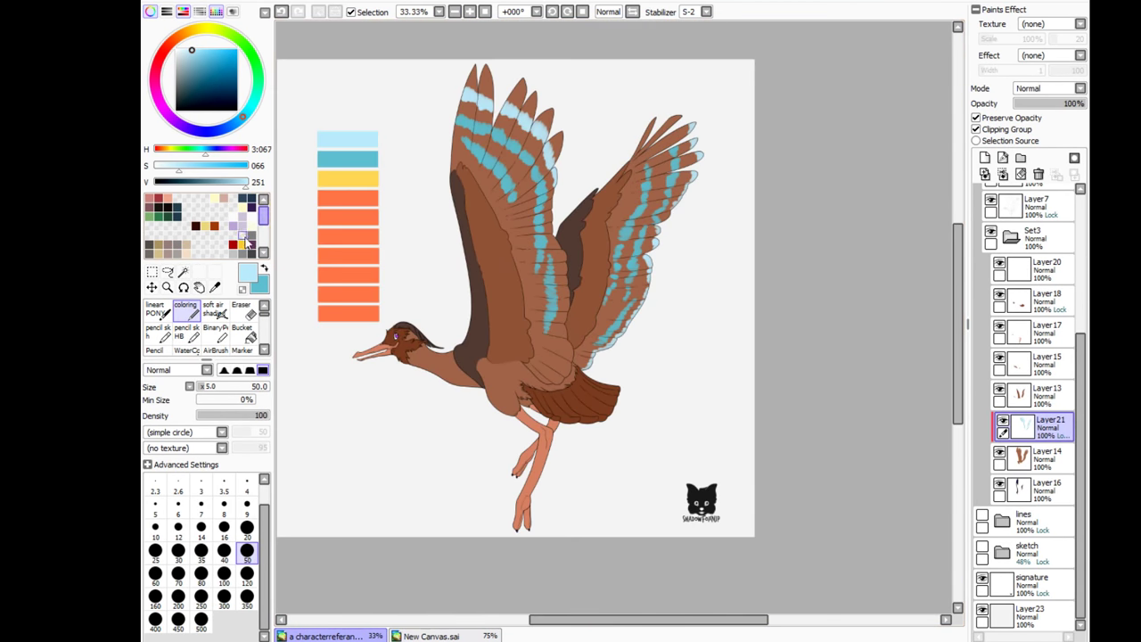
Step: Recolour the innermost stripe of both wings with the palette's yellow at brush size 120
click(243, 241)
drag(501, 183, 562, 257)
key(bracketright)
key(bracketright)
key(bracketright)
key(bracketright)
key(bracketright)
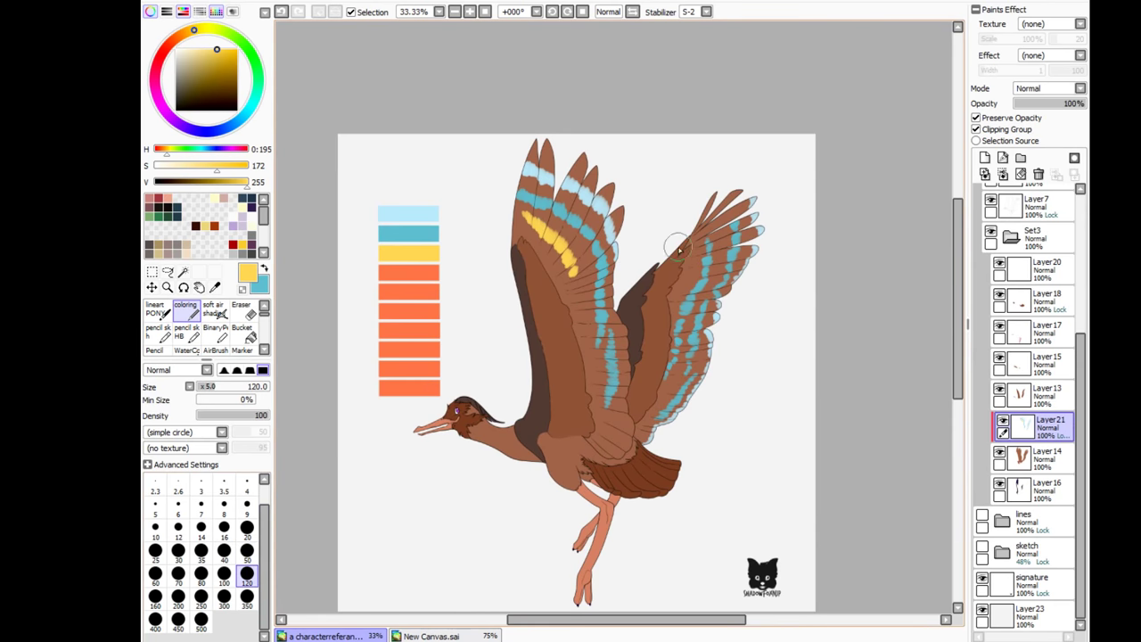
Step: Try recolouring the feathers on Layer14 with a lighter brown of value 218 at brush size 500
alt+click(584, 535)
click(1035, 456)
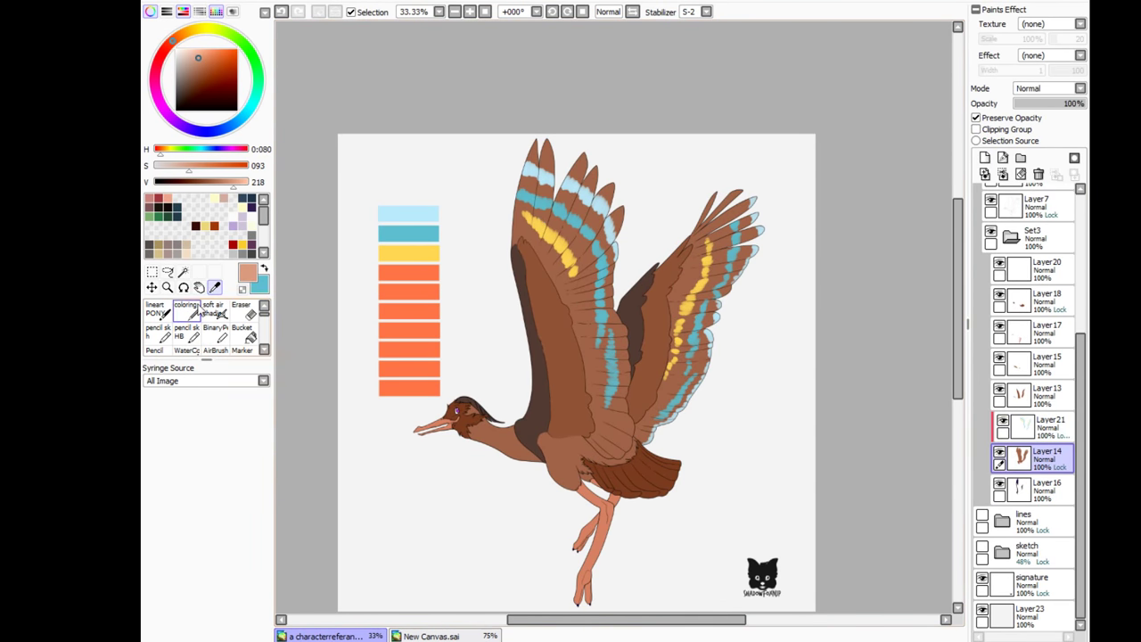
key(bracketright)
key(bracketright)
key(bracketright)
key(bracketright)
key(bracketright)
key(bracketright)
key(bracketright)
key(bracketright)
key(bracketright)
drag(570, 428, 613, 207)
key(ctrl+z)
Step: Try recolouring the feathers on Layer14 with a paler brown of saturation 78 and value 186
alt+click(579, 169)
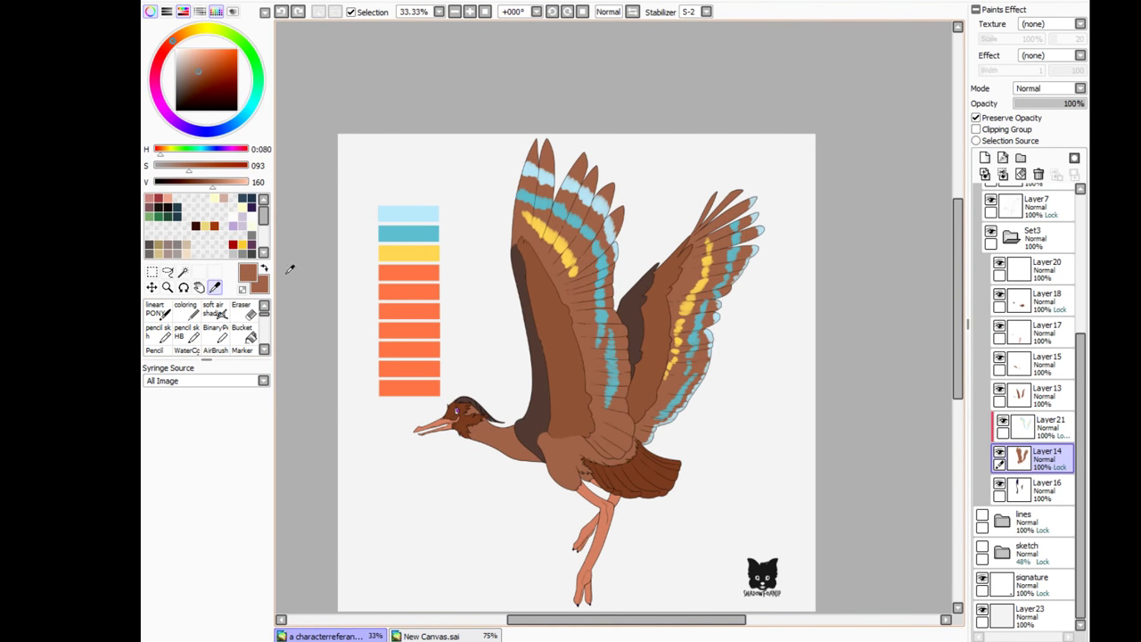
alt+click(535, 161)
drag(497, 119, 726, 301)
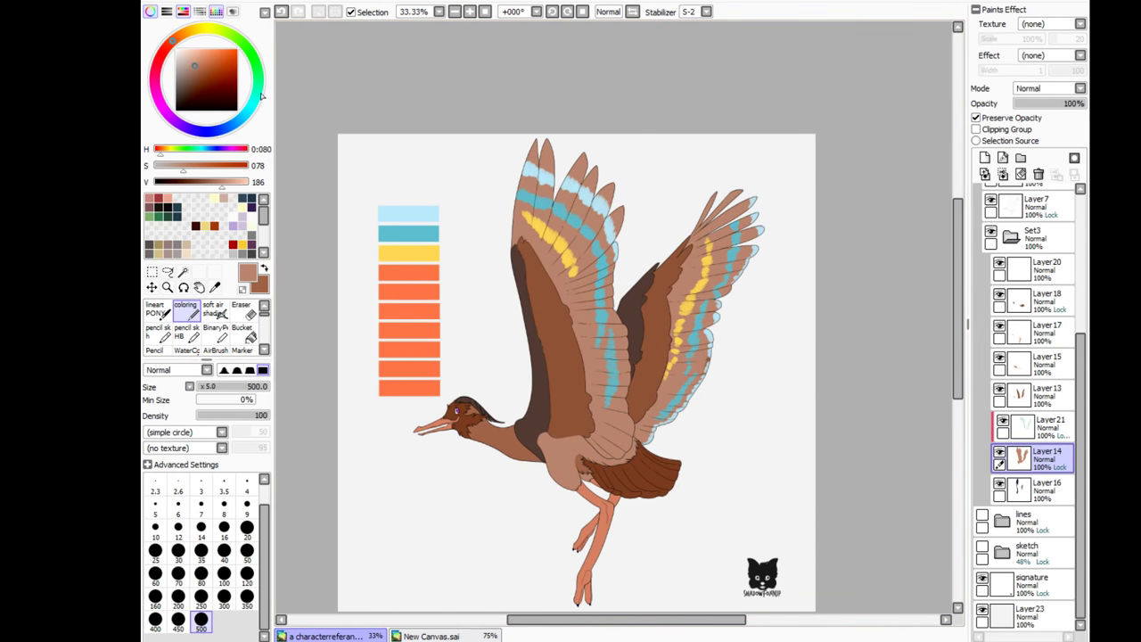
key(ctrl+z)
Step: Try recolouring the feathers on Layer14 with a reddish brown of saturation 114 and value 147
alt+click(552, 267)
mouse_move(571, 169)
mouse_down()
mouse_move(695, 357)
mouse_move(484, 420)
mouse_up()
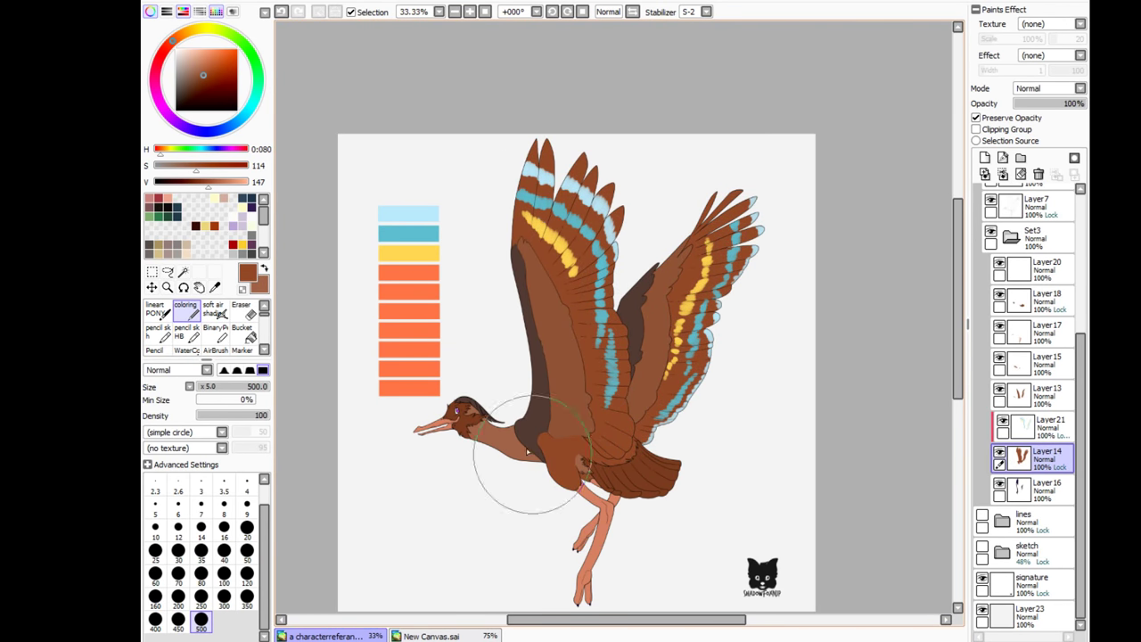
key(ctrl+z)
Step: Sample the neck's brown, shift it to saturation 75 and value 123, and recolour the Layer14 feathers with it
alt+click(496, 435)
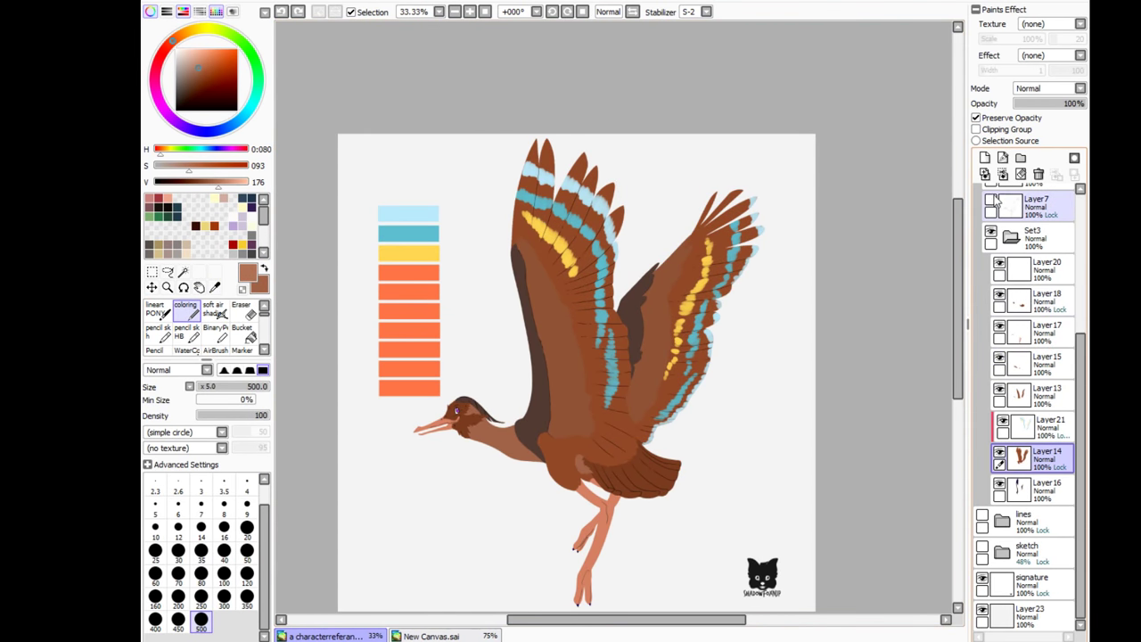
click(1034, 361)
alt+click(526, 446)
click(1034, 457)
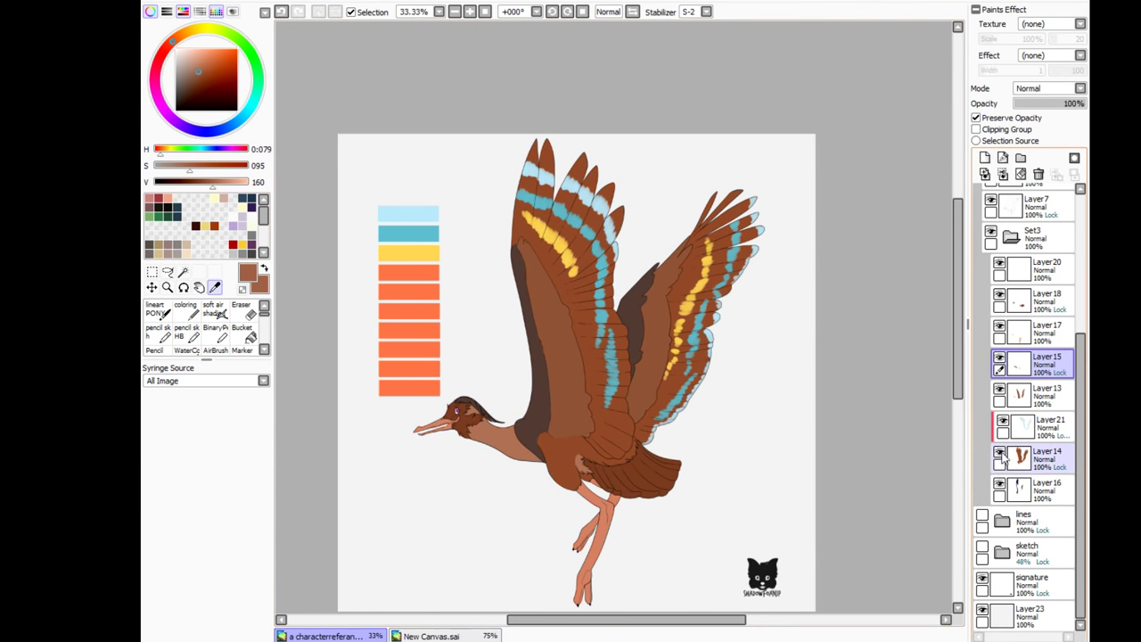
drag(580, 174, 604, 441)
alt+click(612, 191)
mouse_move(612, 191)
mouse_down()
mouse_move(720, 407)
mouse_move(488, 217)
mouse_up()
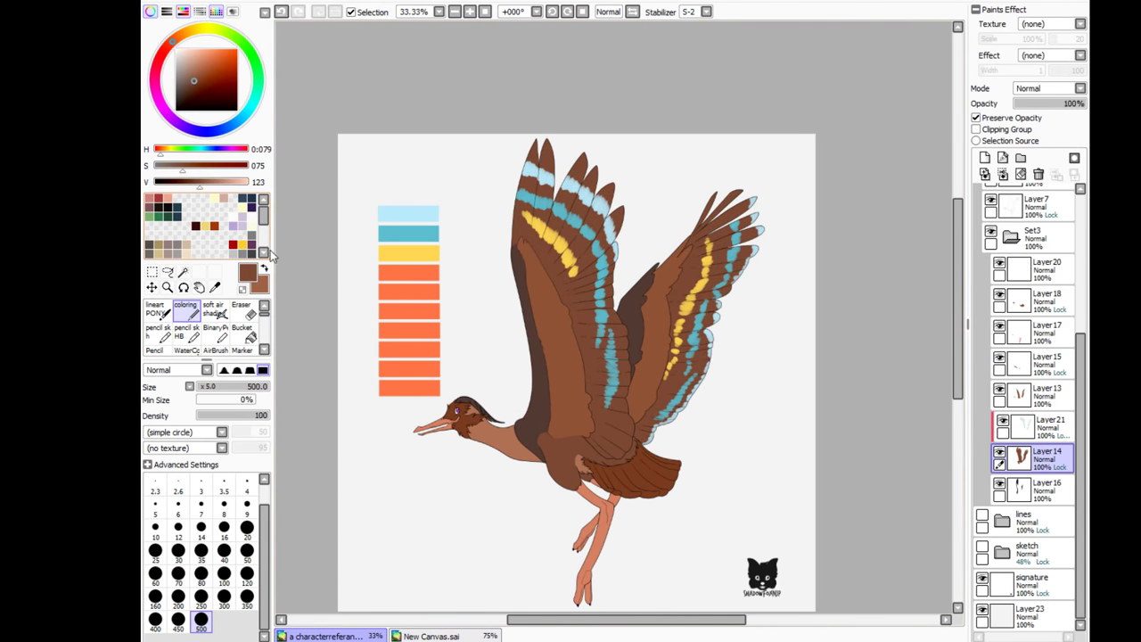
Step: Try recolouring the head patch and tail feathers on Layer18 with a sampled brown of saturation 117 and value 144
key(alt)
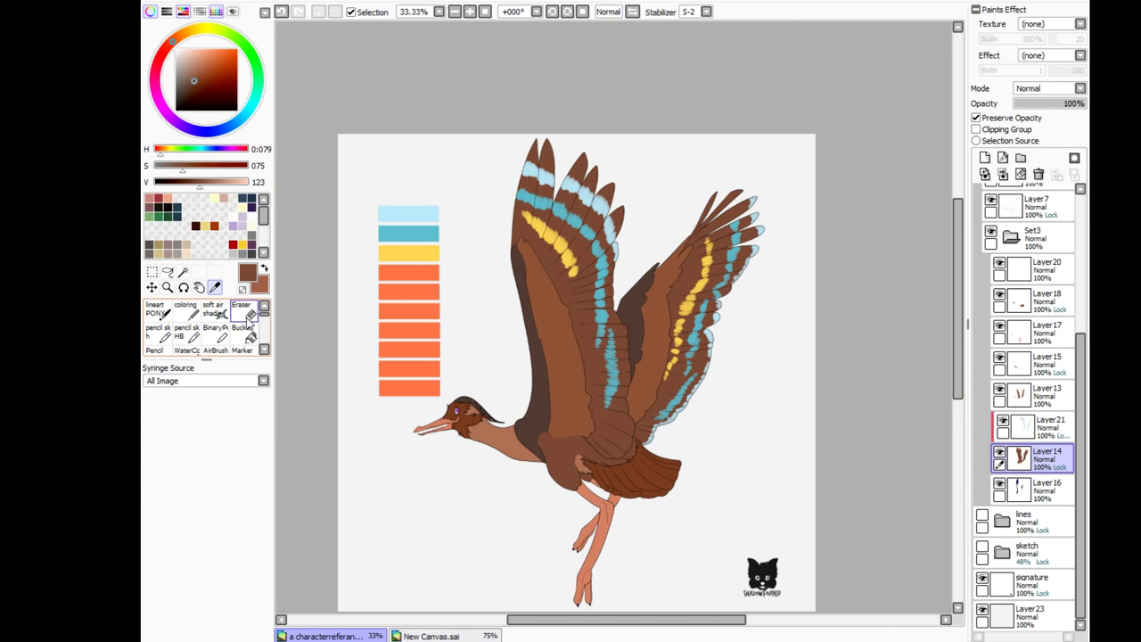
drag(253, 294, 280, 211)
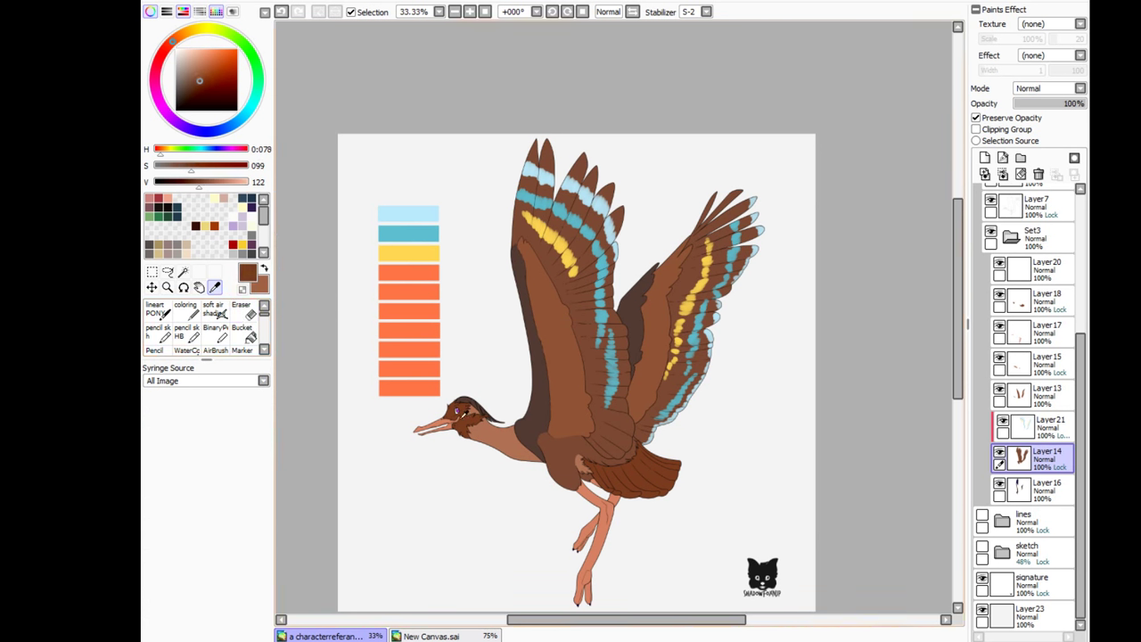
click(570, 374)
click(1026, 302)
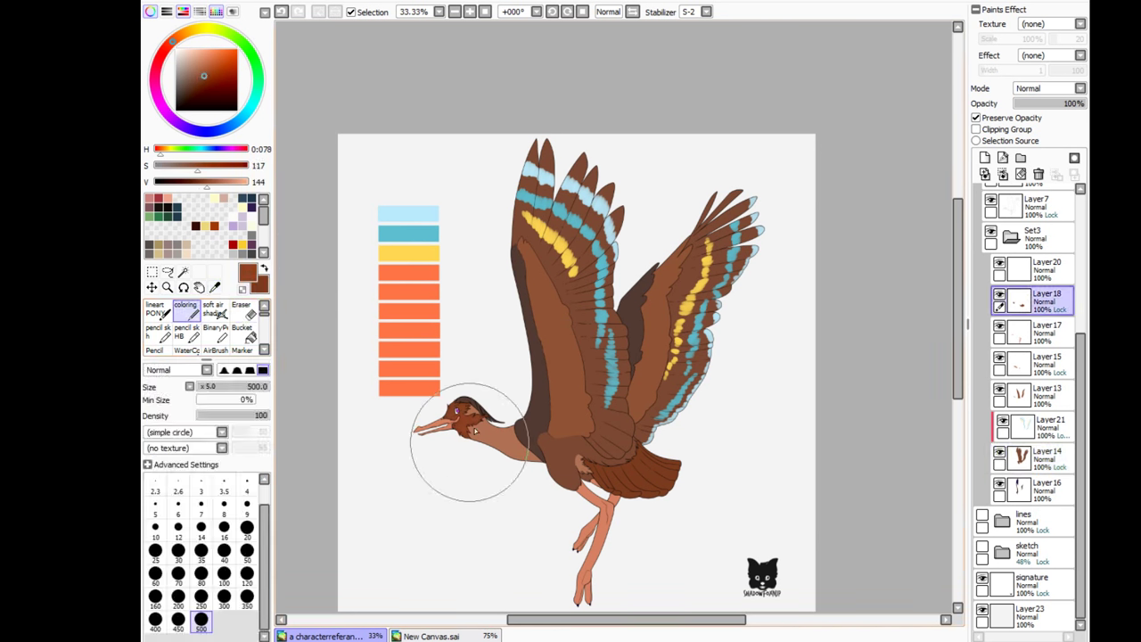
drag(469, 440, 633, 468)
Step: Recolour the head patch and tail feathers on Layer18 with a lighter brown of saturation 105 and value 153
alt+click(482, 428)
mouse_move(458, 382)
mouse_down()
mouse_move(641, 470)
mouse_move(568, 435)
mouse_move(621, 482)
mouse_move(700, 466)
mouse_up()
alt+click(641, 471)
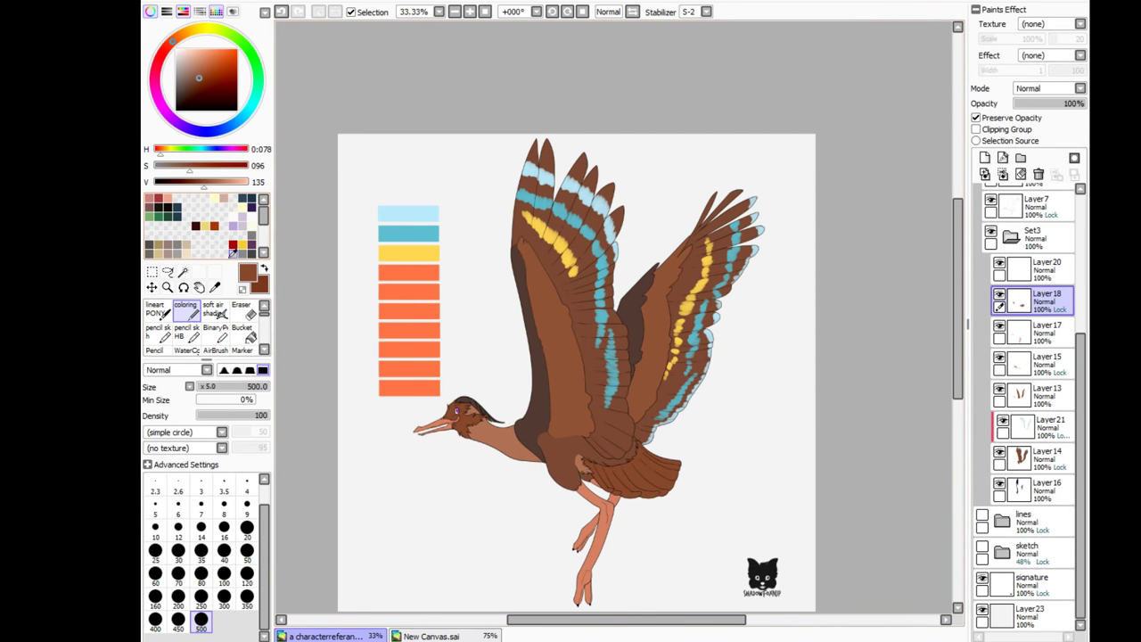
alt+click(695, 473)
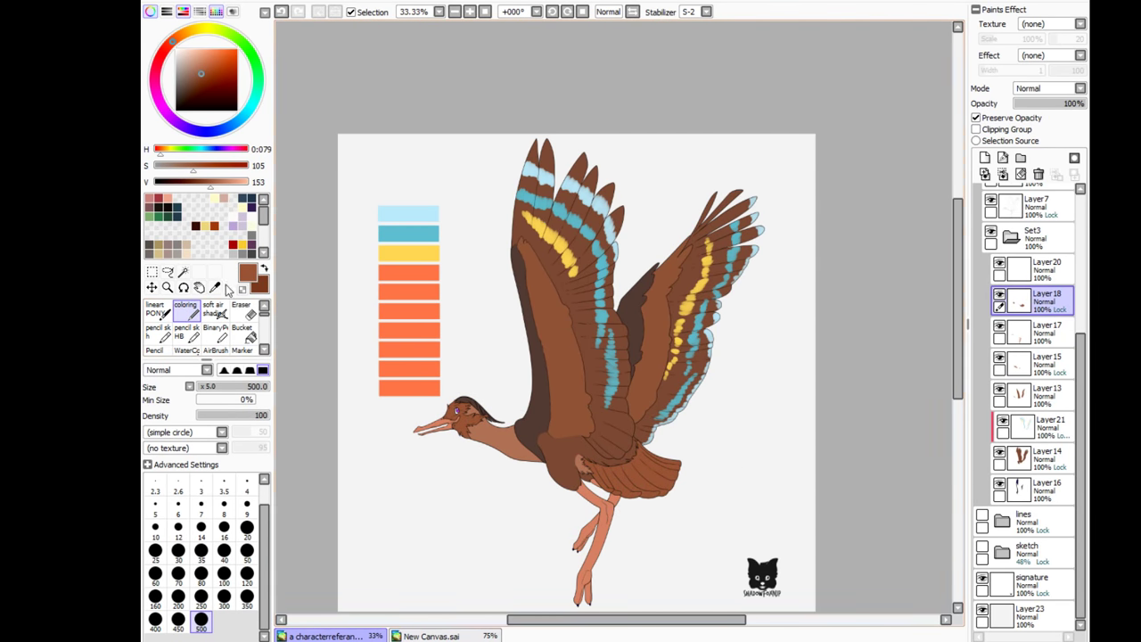
alt+click(602, 439)
Step: Sample the dark body brown and start darkening the front wing's feather tips on a new clipped layer above Layer14, using the HB pencil at size 50
click(214, 286)
mouse_move(189, 165)
mouse_down()
mouse_move(166, 165)
mouse_move(195, 183)
mouse_up()
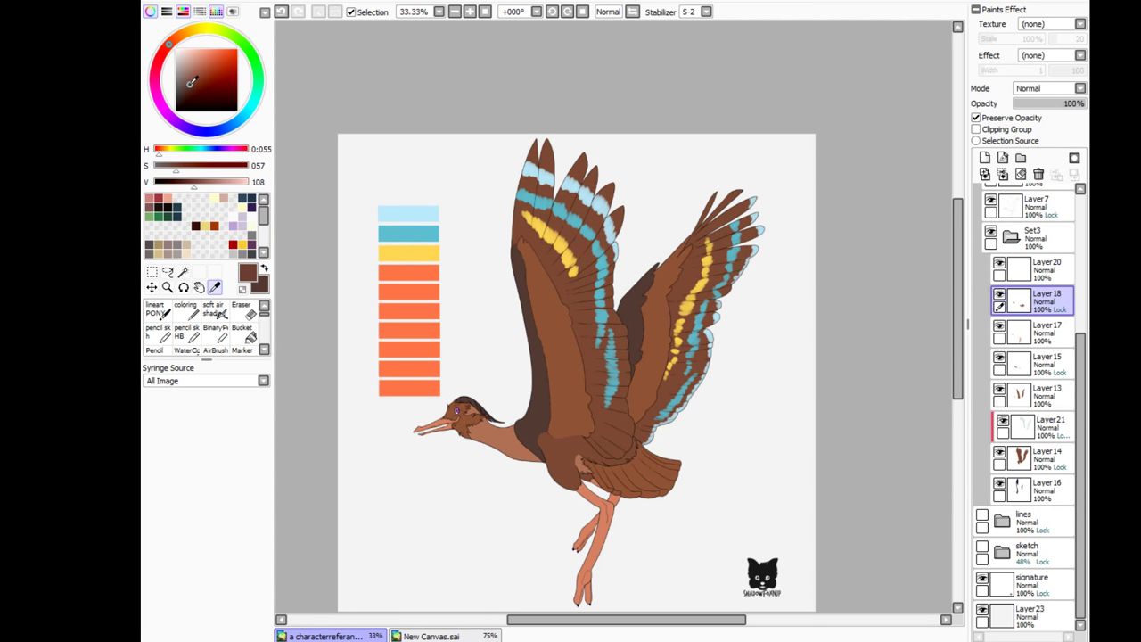
click(1035, 489)
click(185, 309)
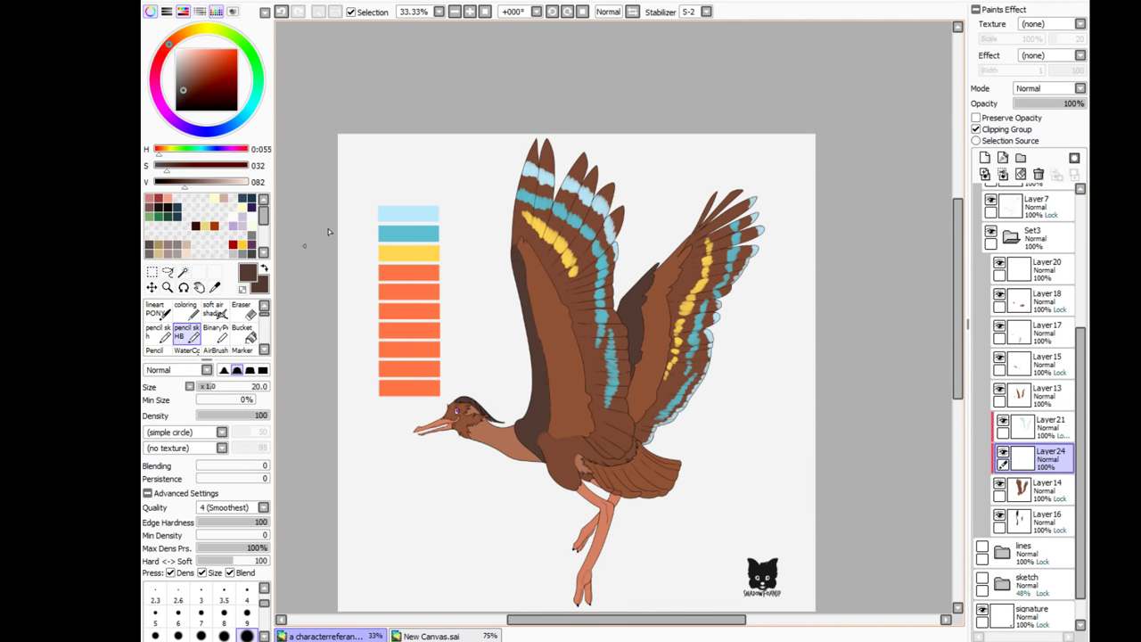
key(])
key(])
key(])
key(])
key(])
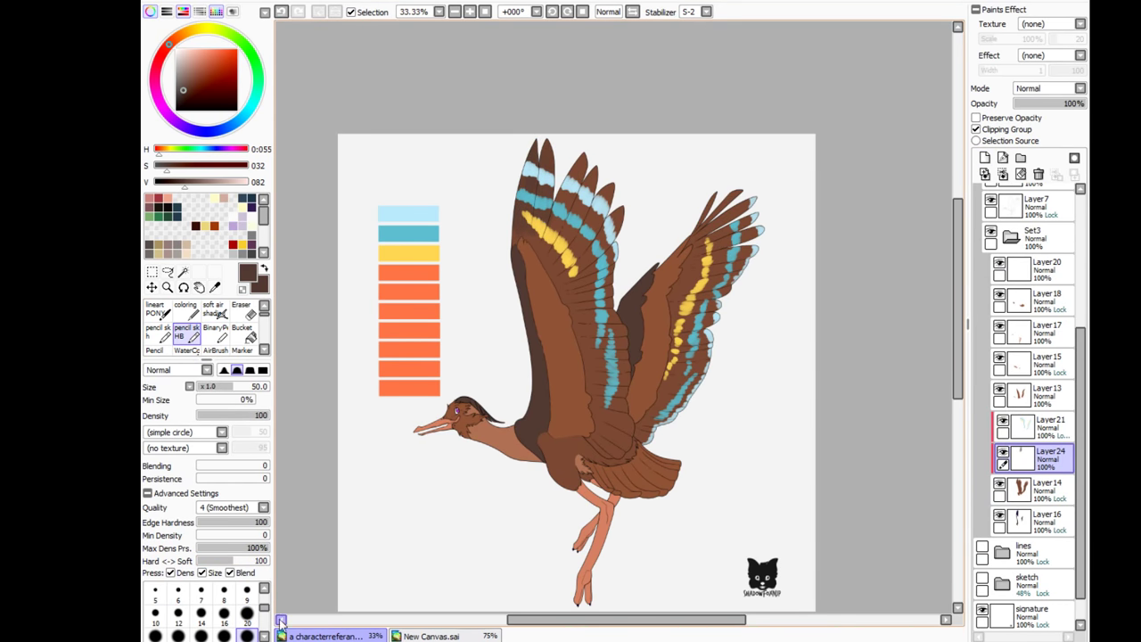
Step: Darken the remaining outer feathers of both wings on Layer24 with the dark brown pencil at size 120
key(])
key(])
key(])
key(])
key(])
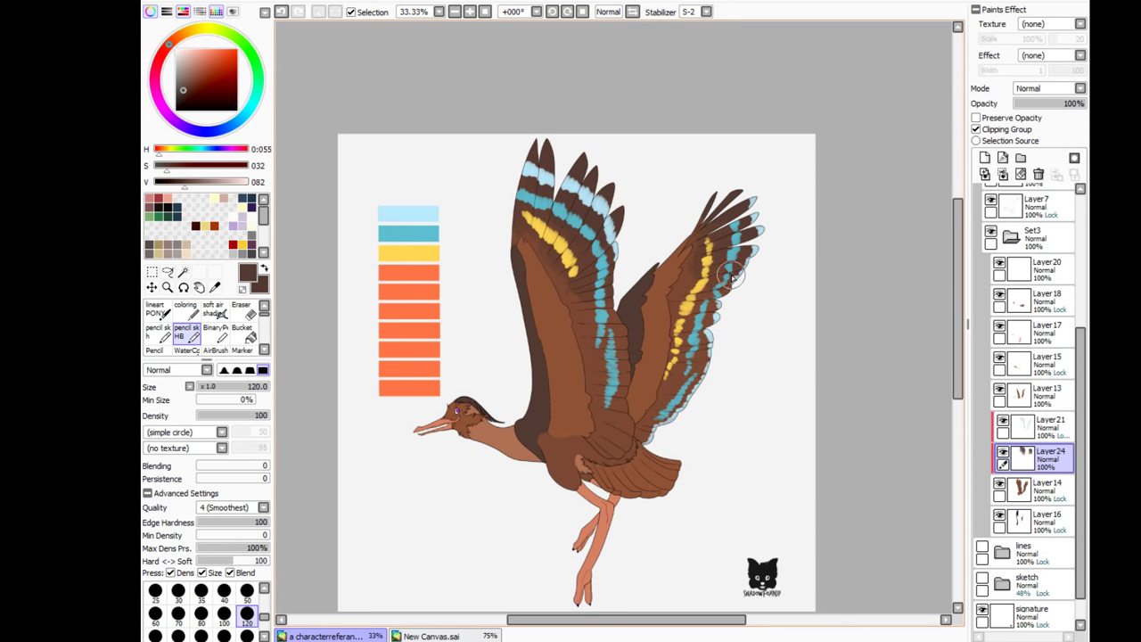
Step: Add a clipped layer above Layer15 and hatch small dark brown speckles on the neck behind the jaw at pencil size 4
key(ctrl+shift+n)
scroll(480, 435, up, 5)
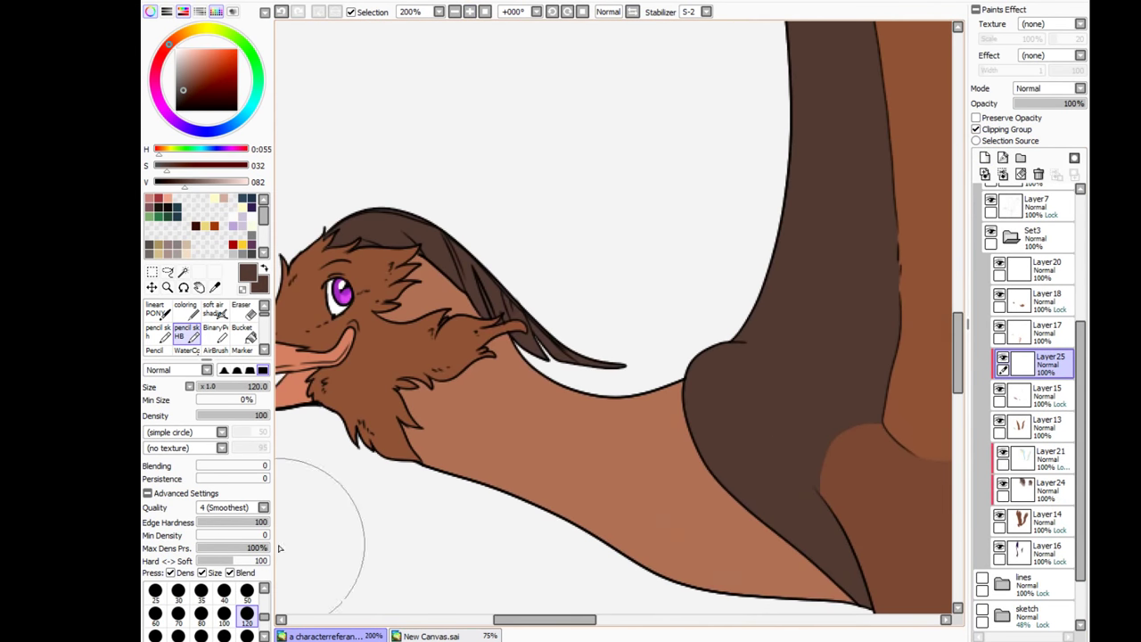
click(247, 615)
click(446, 460)
click(454, 463)
click(443, 436)
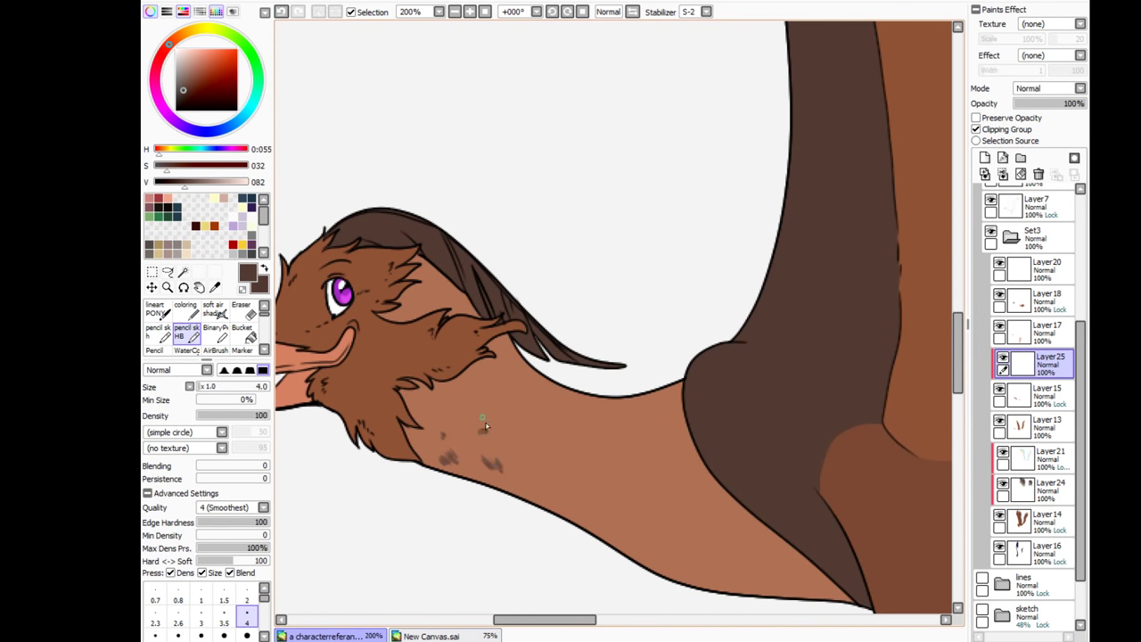
drag(456, 412, 464, 398)
mouse_move(484, 429)
mouse_down()
mouse_move(472, 391)
mouse_move(428, 411)
mouse_move(462, 447)
mouse_move(520, 398)
mouse_up()
drag(501, 373, 508, 361)
drag(514, 442, 518, 435)
Step: Add small dark speckles to the patch of neck between the eye feathers and the crest on Layer25
click(436, 301)
click(444, 297)
click(464, 305)
click(437, 277)
click(407, 310)
Step: Paste copies of the speckles, move them along the neck towards the body, and merge them into Layer25
key(ctrl+v)
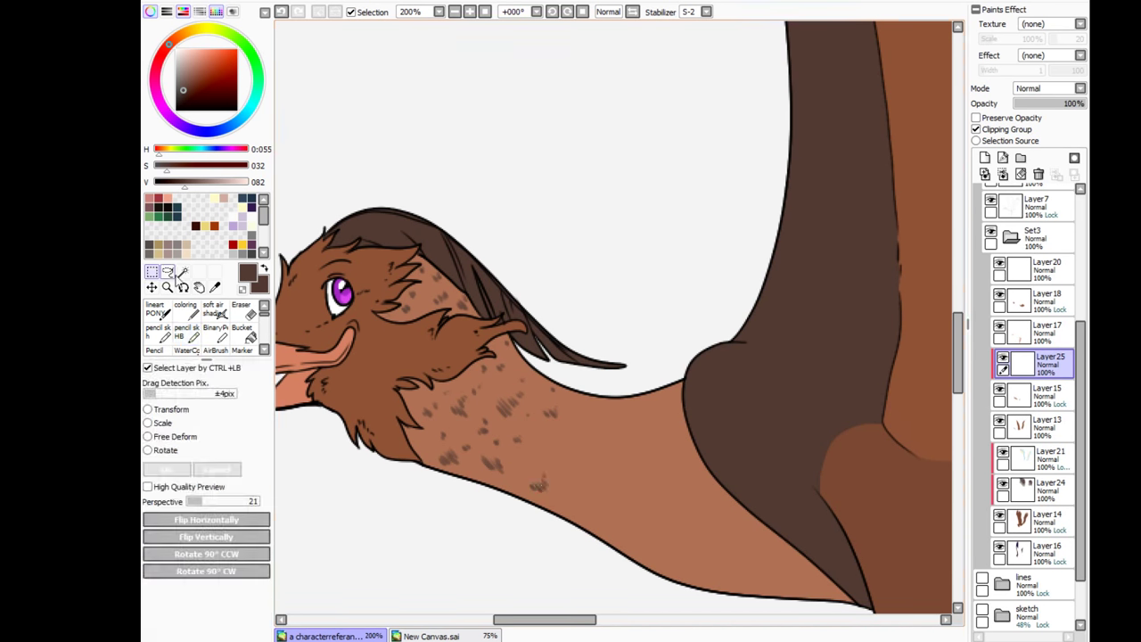
scroll(535, 446, down, 2)
drag(518, 406, 624, 482)
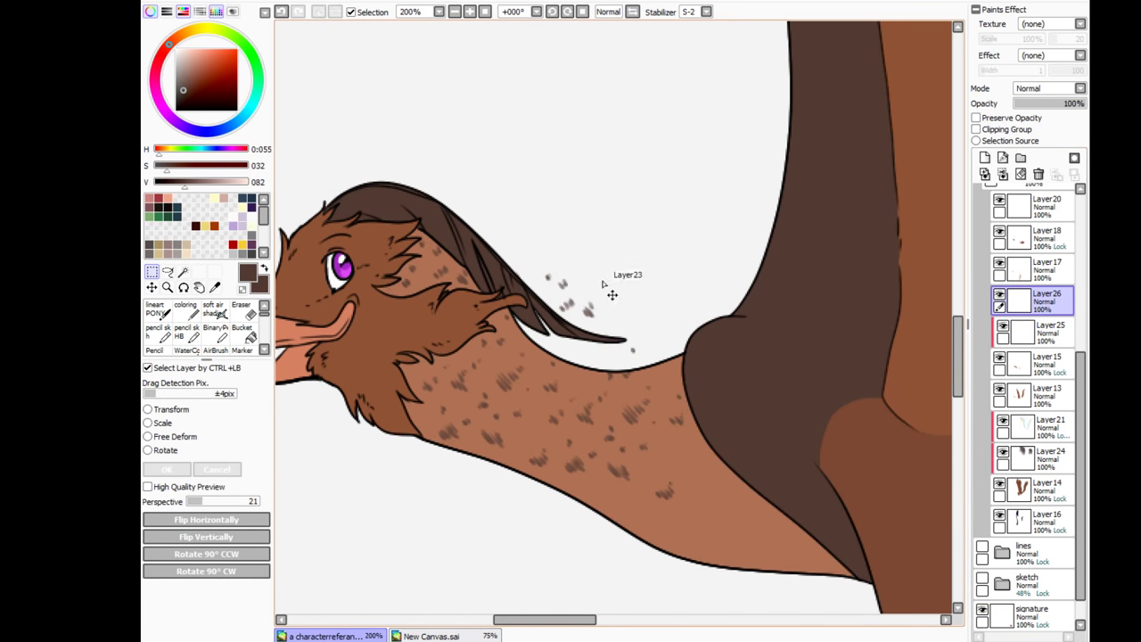
key(ctrl+v)
drag(535, 401, 691, 392)
key(ctrl+e)
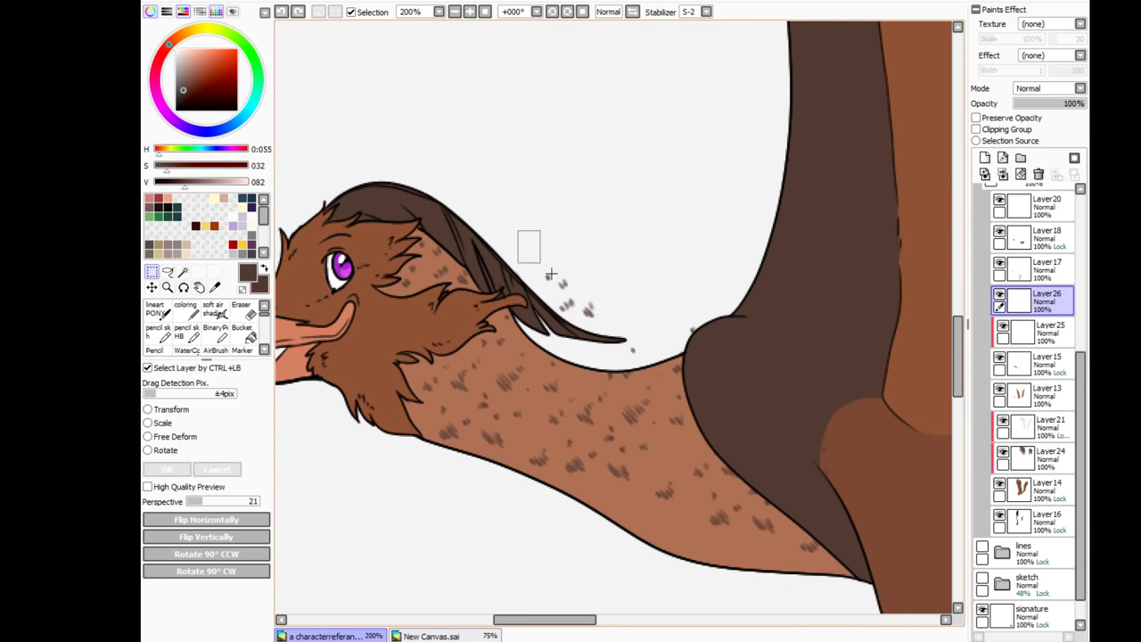
key(ctrl+e)
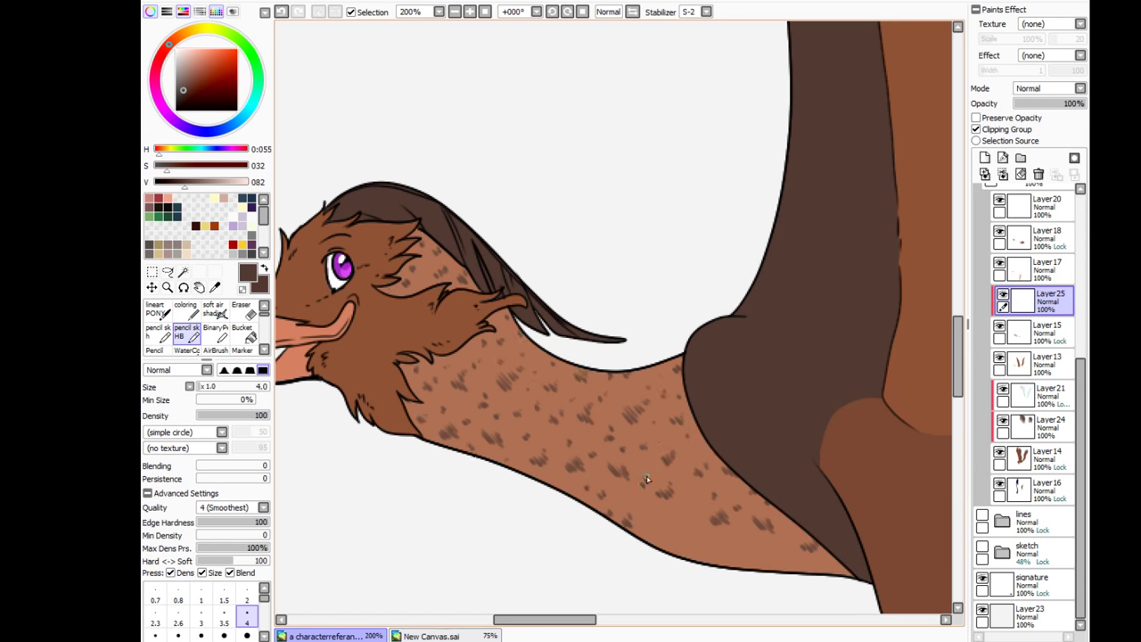
Step: Fill in more dark speckles on the lower neck near the body on Layer25
drag(733, 544, 831, 575)
key(ctrl+t)
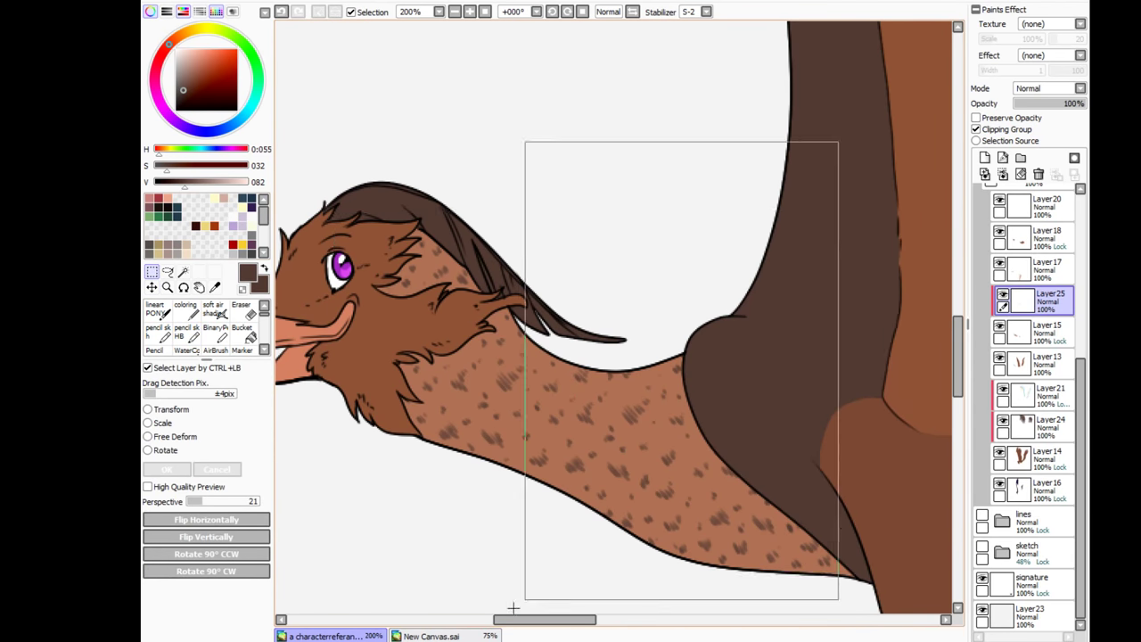
scroll(566, 434, down, 3)
scroll(566, 433, up, 3)
Step: Add a clipped layer above Layer25 at 68% opacity and hatch softer speckles between the existing ones across the neck
key(ctrl+shift+n)
key(n)
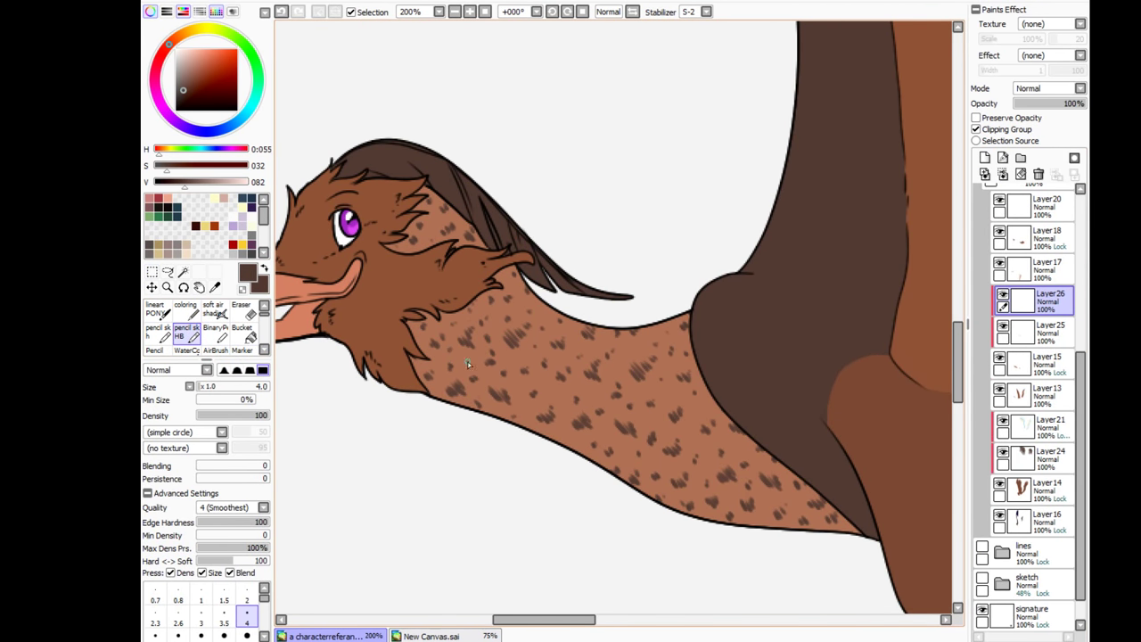
drag(1074, 104, 1062, 104)
drag(567, 430, 562, 440)
drag(613, 390, 606, 407)
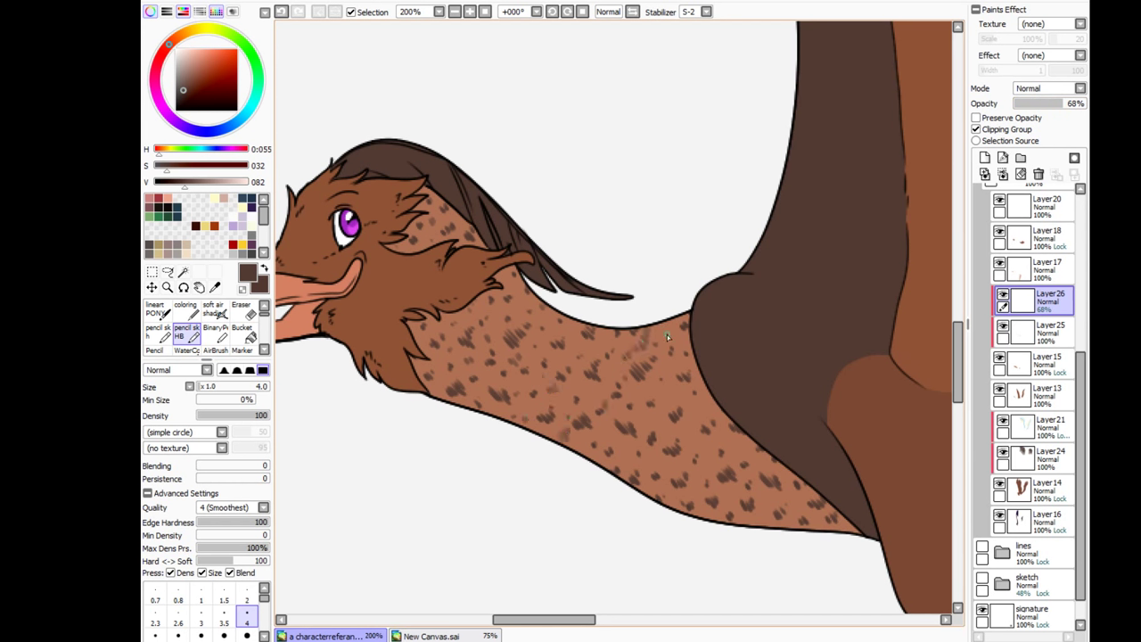
drag(594, 446, 587, 458)
mouse_move(487, 369)
mouse_down()
mouse_move(464, 335)
mouse_move(510, 396)
mouse_up()
drag(582, 317, 576, 330)
drag(516, 294, 506, 310)
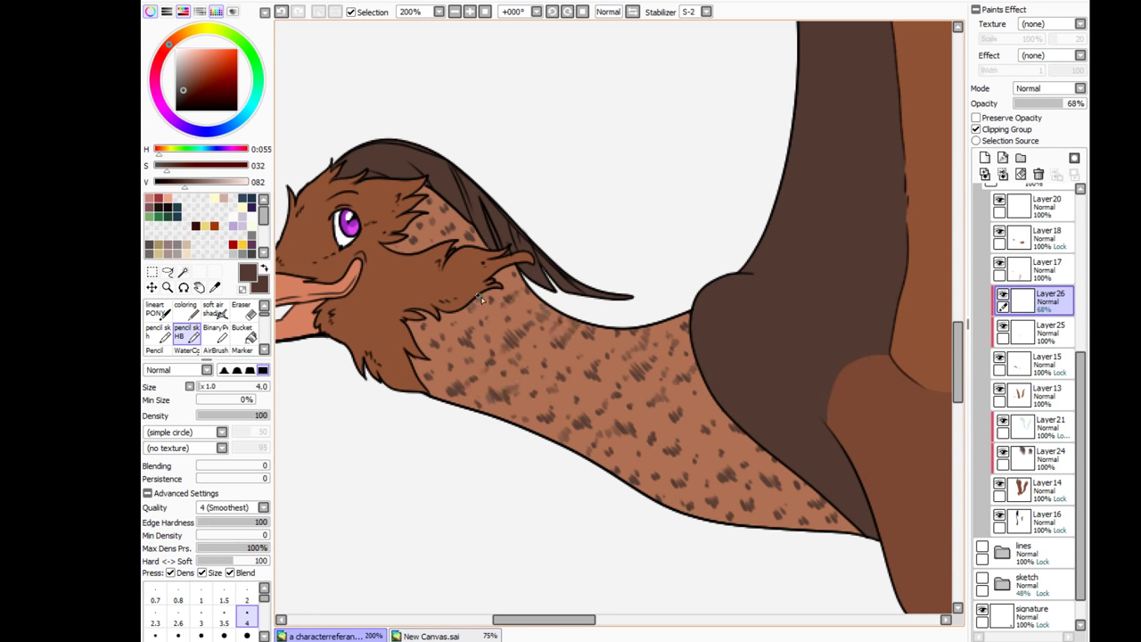
Step: Extend the softer Layer26 speckles to the neck under the crest and down to the neck's base
drag(460, 216, 453, 228)
drag(673, 417, 642, 455)
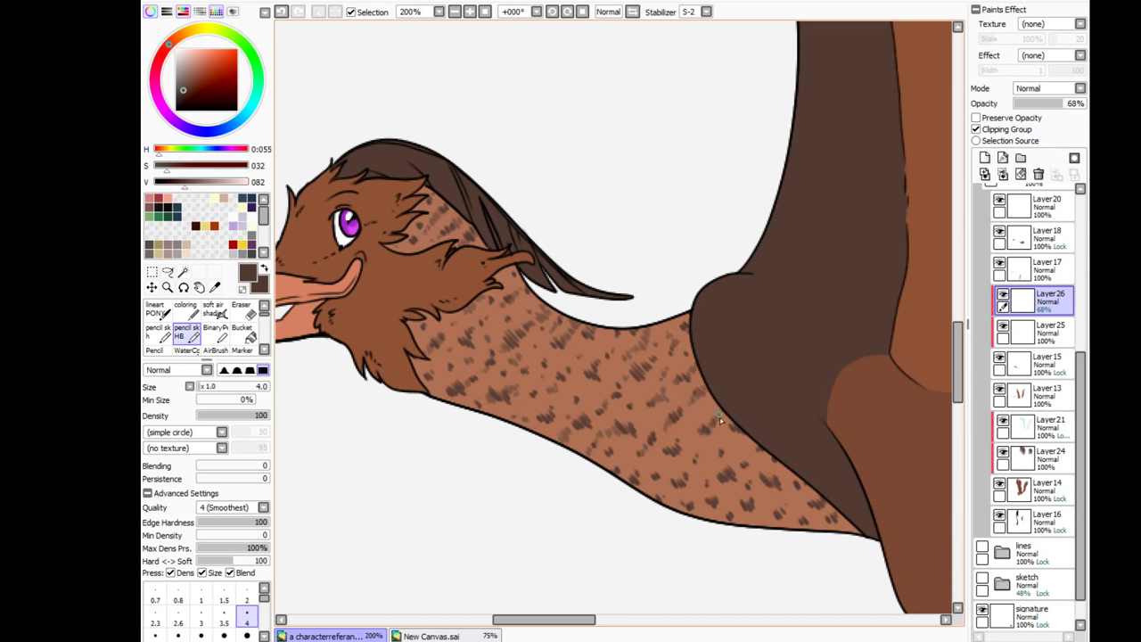
drag(719, 485, 715, 498)
mouse_move(708, 506)
mouse_down()
mouse_move(687, 471)
mouse_move(671, 485)
mouse_move(690, 443)
mouse_move(727, 529)
mouse_up()
drag(806, 492, 806, 518)
scroll(597, 105, down, 2)
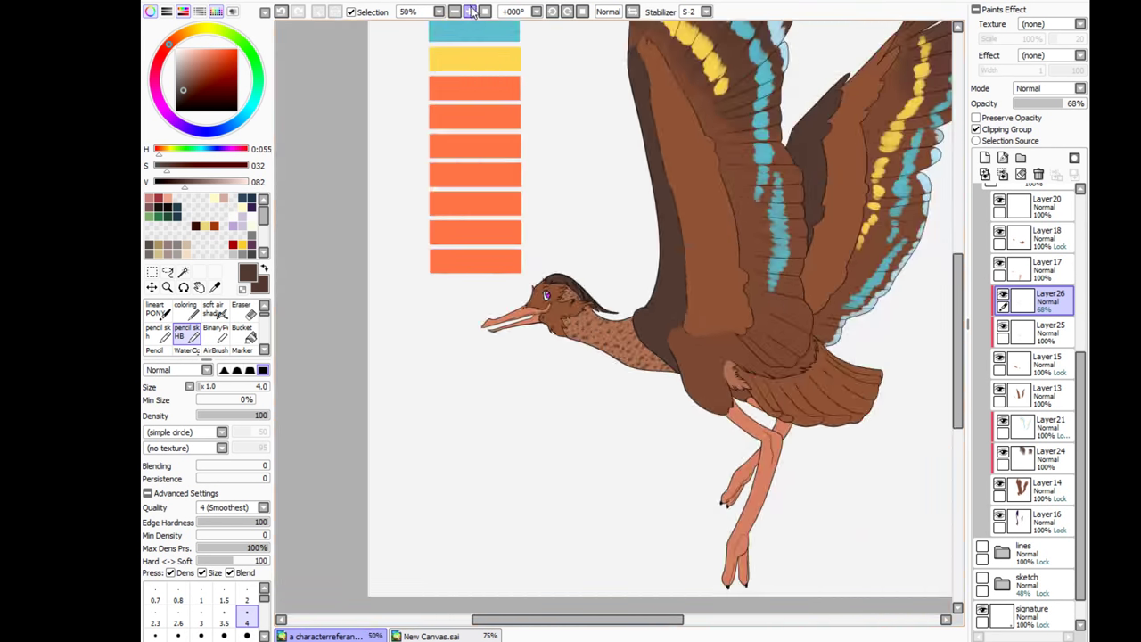
Step: Sample the dark brown and darken the outermost tail feather tips on a new clipped layer above Layer18 at pencil size 20
drag(554, 150, 451, 292)
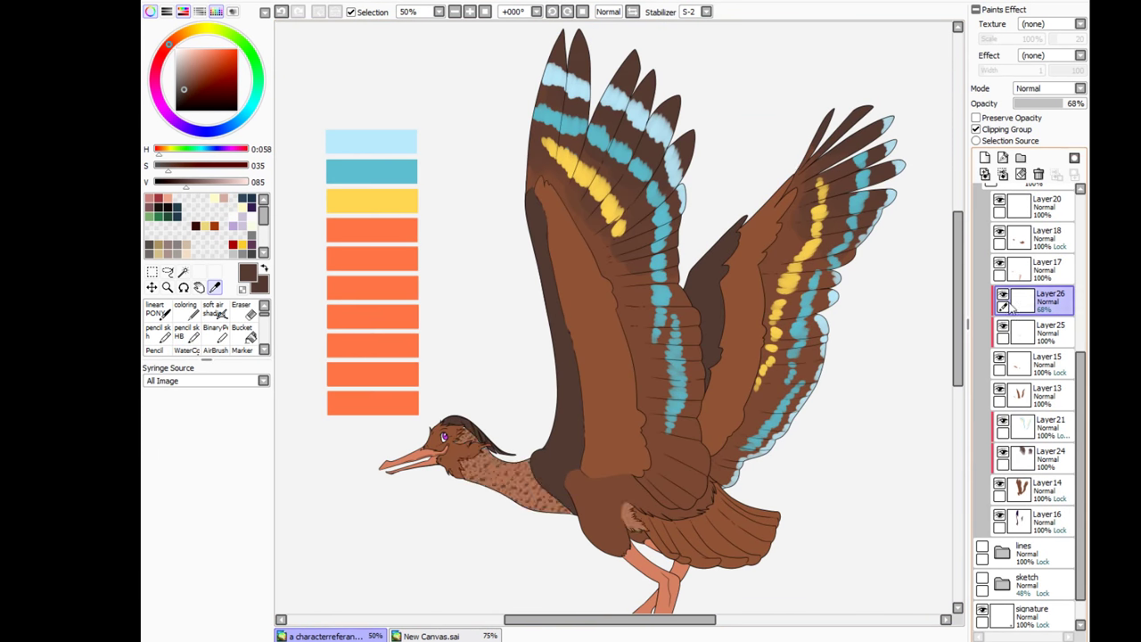
drag(712, 425, 629, 353)
key(n)
drag(695, 443, 674, 471)
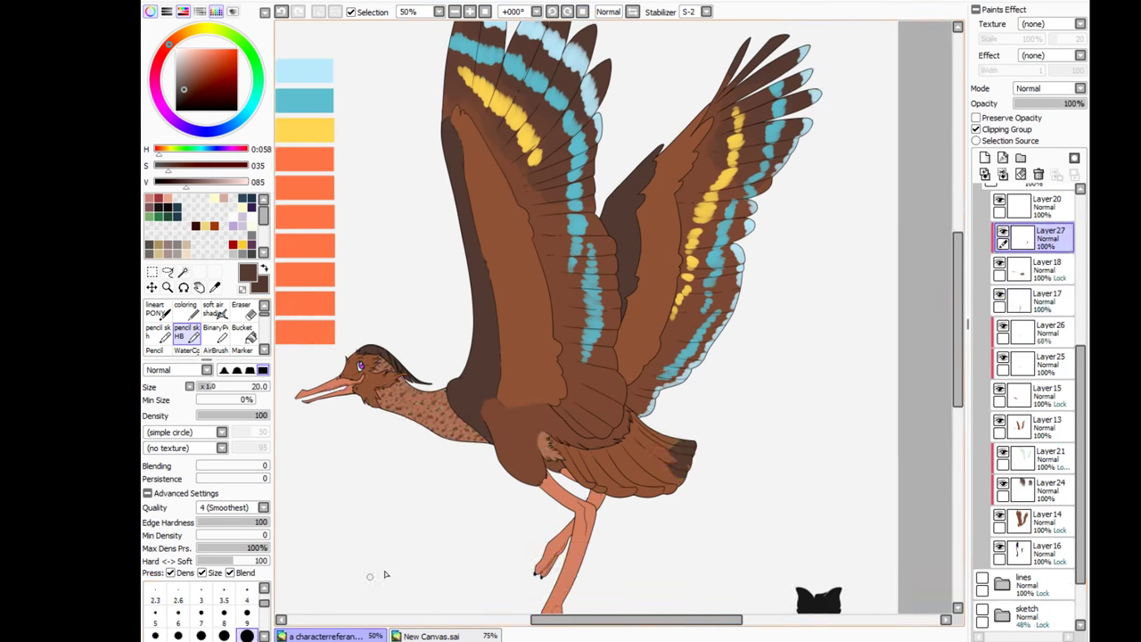
Step: Shade the rest of the outer tail dark brown on Layer27 with a larger pencil, blending towards the tail base
key(bracketright)
key(bracketright)
key(bracketright)
key(bracketright)
key(bracketright)
key(bracketright)
key(bracketright)
key(bracketright)
key(bracketright)
key(bracketright)
mouse_move(691, 460)
mouse_down()
mouse_move(611, 489)
mouse_move(650, 460)
mouse_move(628, 506)
mouse_up()
key(bracketleft)
key(bracketleft)
key(bracketleft)
key(bracketleft)
key(bracketleft)
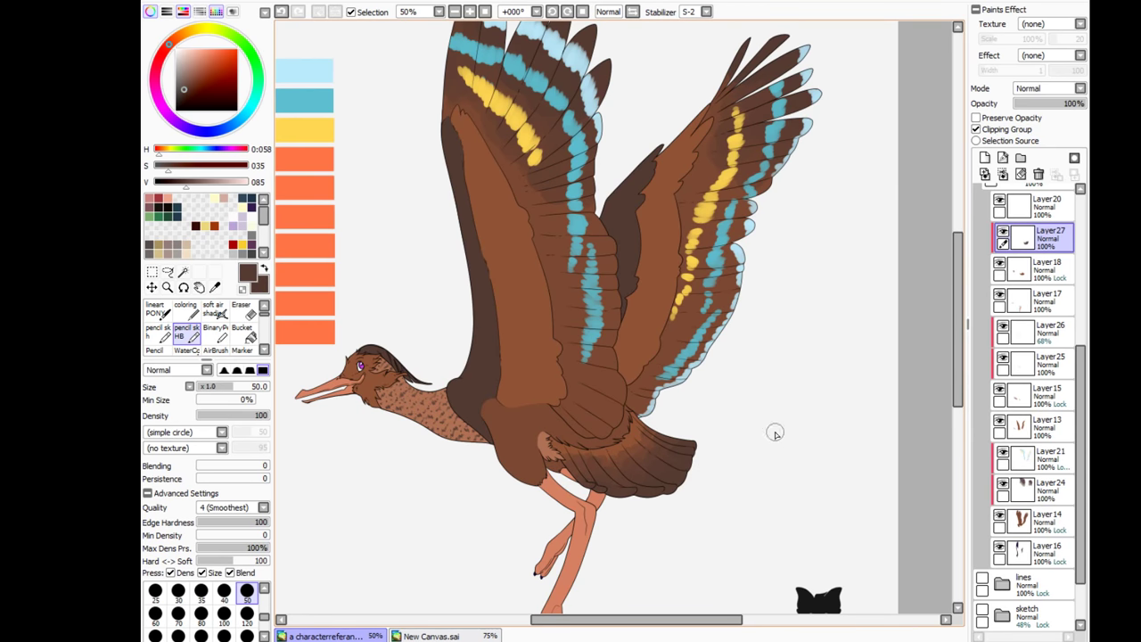
Step: Recolour the bird's iris on Layer11 in Set4 with the yellow sampled from the palette
alt+click(326, 201)
drag(344, 198, 475, 275)
ctrl+shift+click(473, 275)
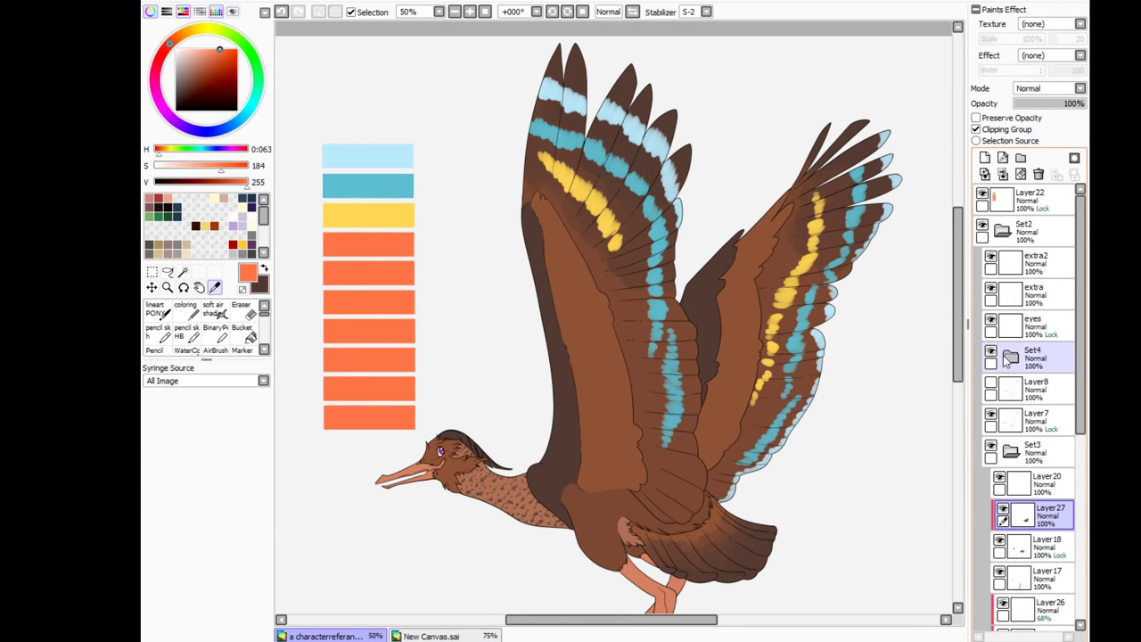
click(1034, 513)
alt+click(334, 216)
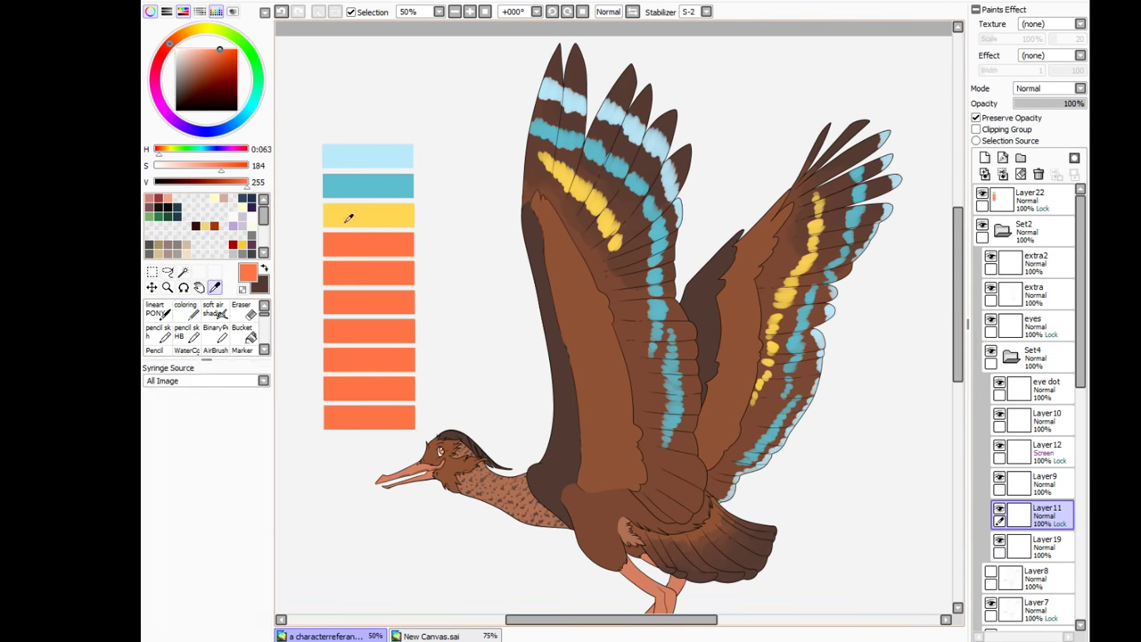
click(999, 451)
Step: Recolour the yellow stripes of both wings on Layer21 with the palette's orange at brush size 50
alt+click(368, 268)
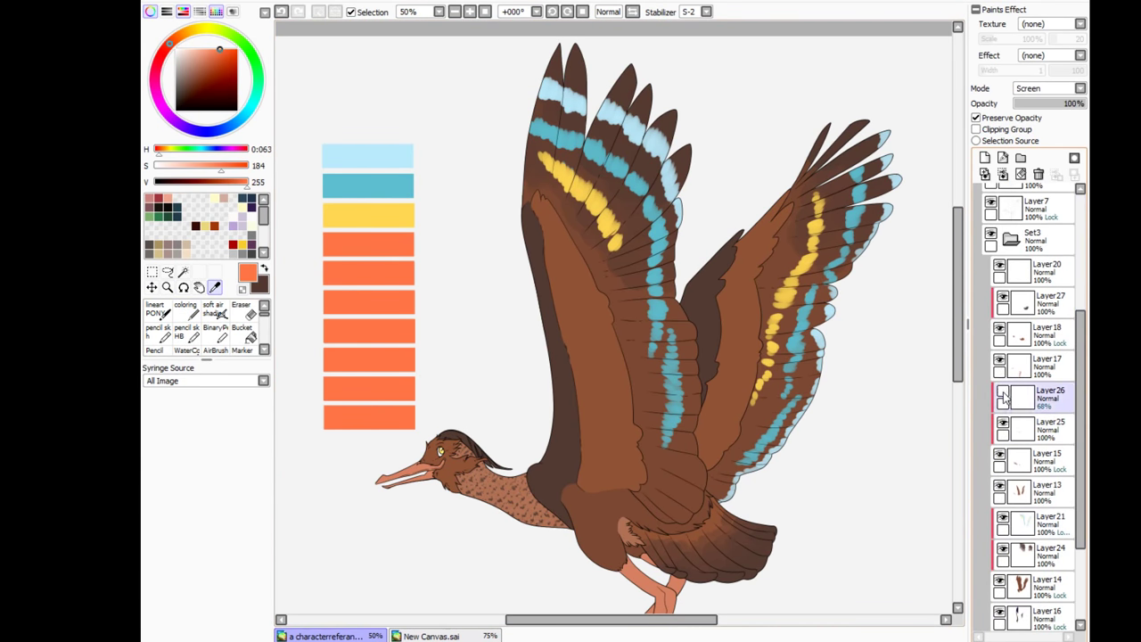
ctrl+shift+click(539, 176)
key(bracketleft)
key(bracketleft)
key(bracketleft)
key(bracketleft)
key(bracketleft)
mouse_move(539, 176)
mouse_down()
mouse_move(609, 216)
mouse_move(816, 233)
mouse_move(759, 396)
mouse_up()
Step: Paint turquoise tips on the tail feathers on a new clipped layer above Layer27, using the HB pencil at sizes 40 and 30
alt+click(810, 292)
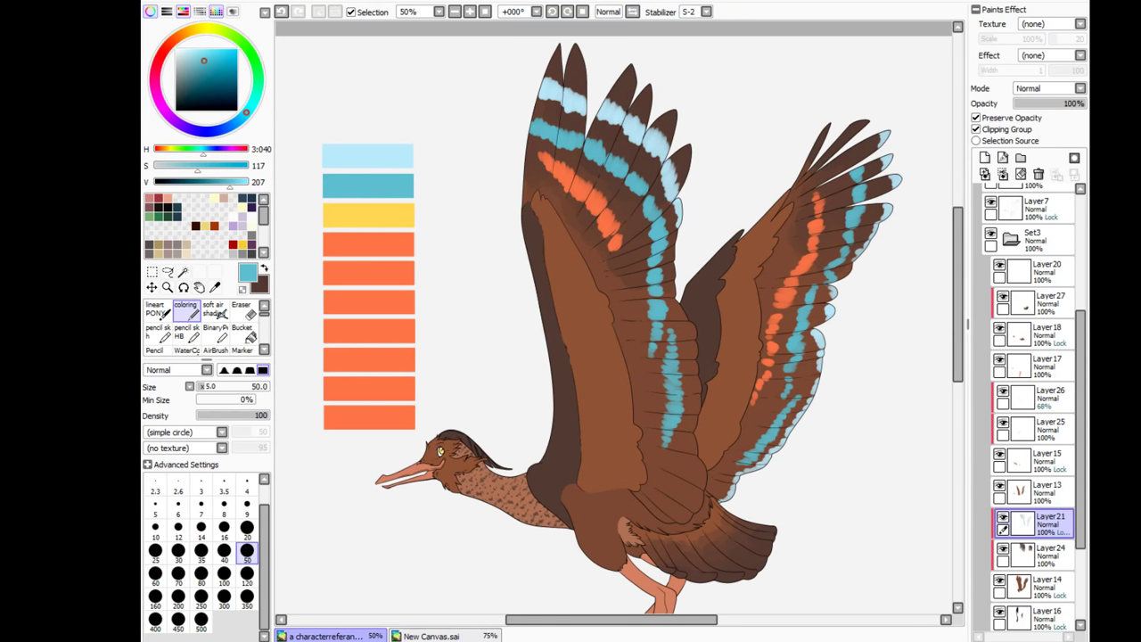
click(985, 158)
drag(776, 445, 718, 370)
click(185, 332)
click(224, 589)
click(976, 129)
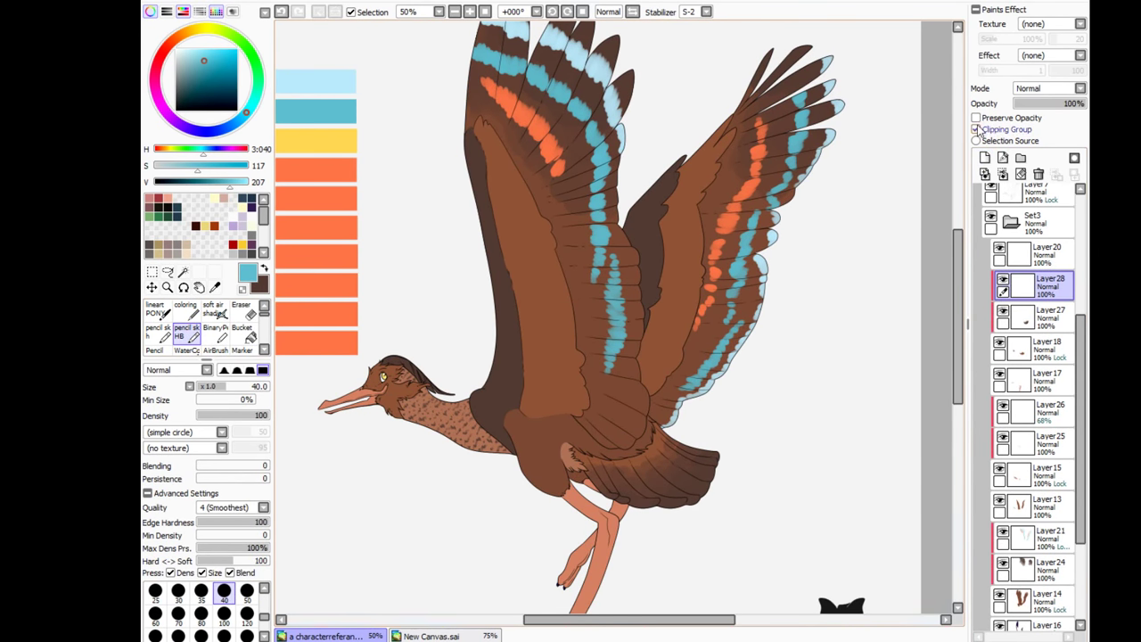
mouse_move(708, 457)
mouse_down()
mouse_move(716, 473)
mouse_move(633, 503)
mouse_move(593, 495)
mouse_up()
scroll(713, 472, up, 3)
key(bracketleft)
key(bracketleft)
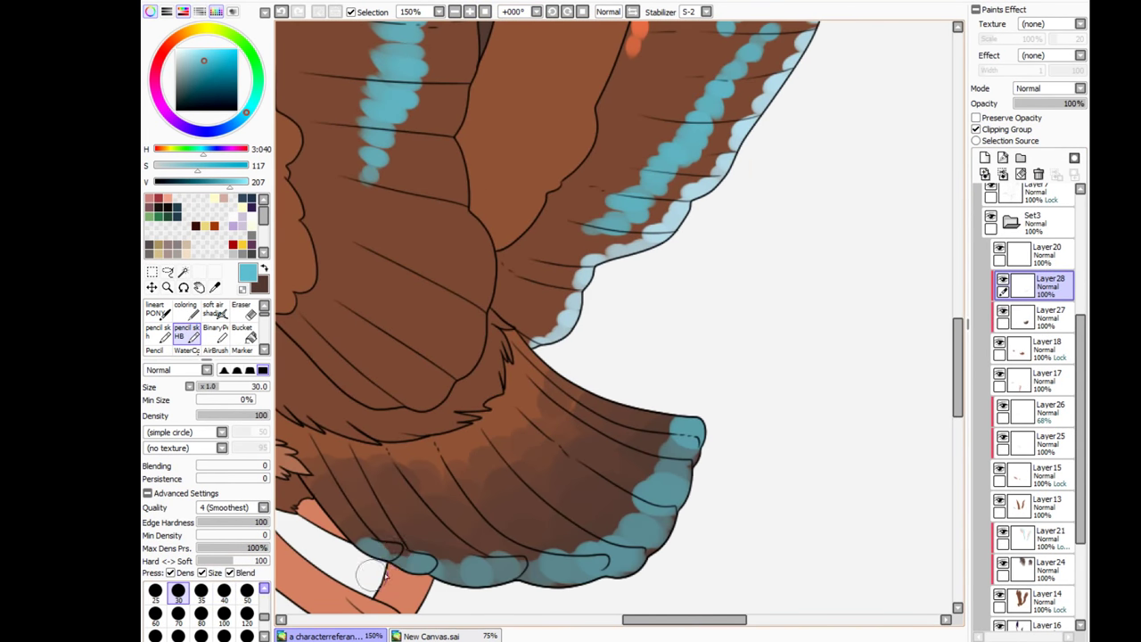
mouse_move(375, 546)
mouse_down()
mouse_move(442, 576)
mouse_move(642, 561)
mouse_move(680, 505)
mouse_move(698, 441)
mouse_move(655, 551)
mouse_move(588, 572)
mouse_move(522, 562)
mouse_move(576, 585)
mouse_move(401, 555)
mouse_up()
Step: Paint two turquoise bands across the tail feathers on Layer28 with the pencil at size 16
key(bracketleft)
key(bracketleft)
key(bracketleft)
mouse_move(633, 412)
mouse_down()
mouse_move(555, 483)
mouse_move(518, 470)
mouse_move(497, 504)
mouse_move(415, 522)
mouse_move(329, 519)
mouse_up()
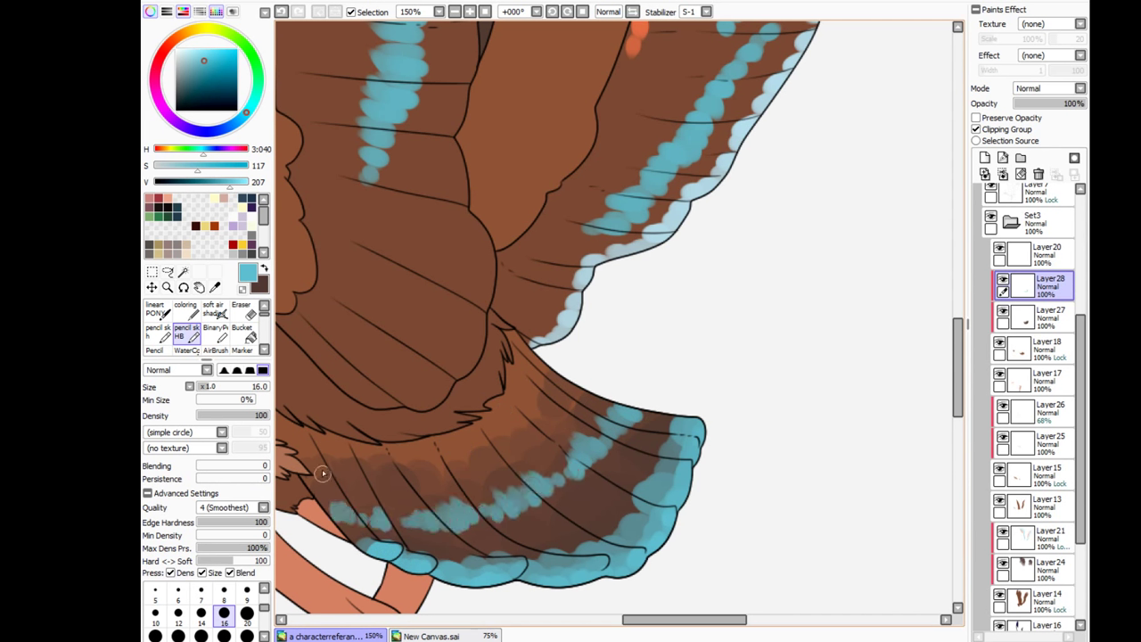
mouse_move(305, 452)
mouse_down()
mouse_move(361, 475)
mouse_move(411, 476)
mouse_move(499, 432)
mouse_up()
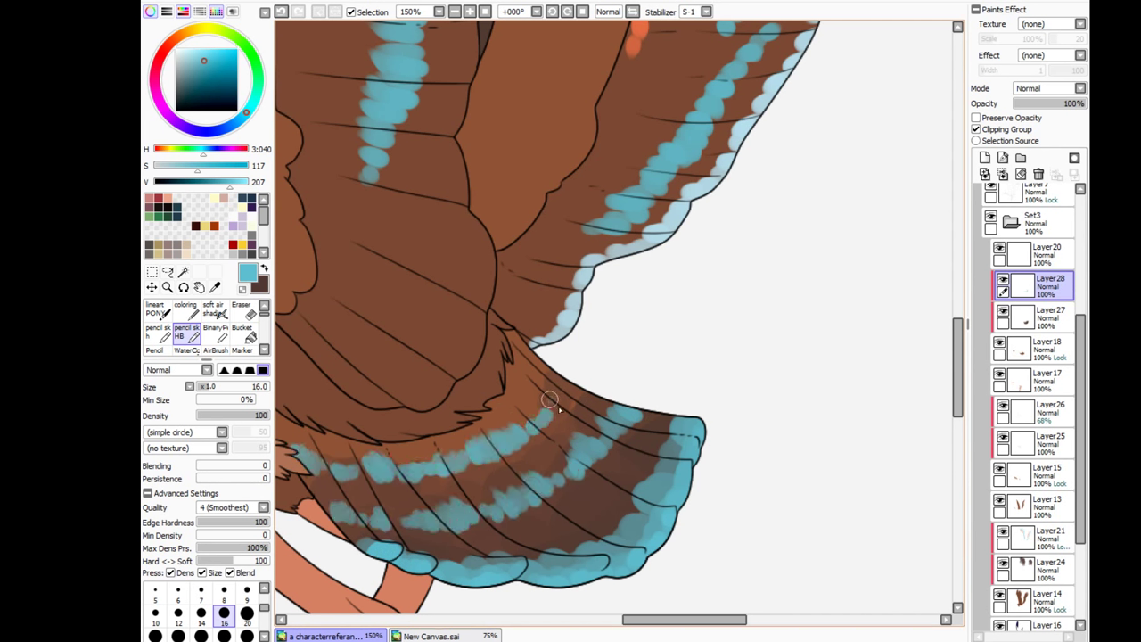
click(456, 14)
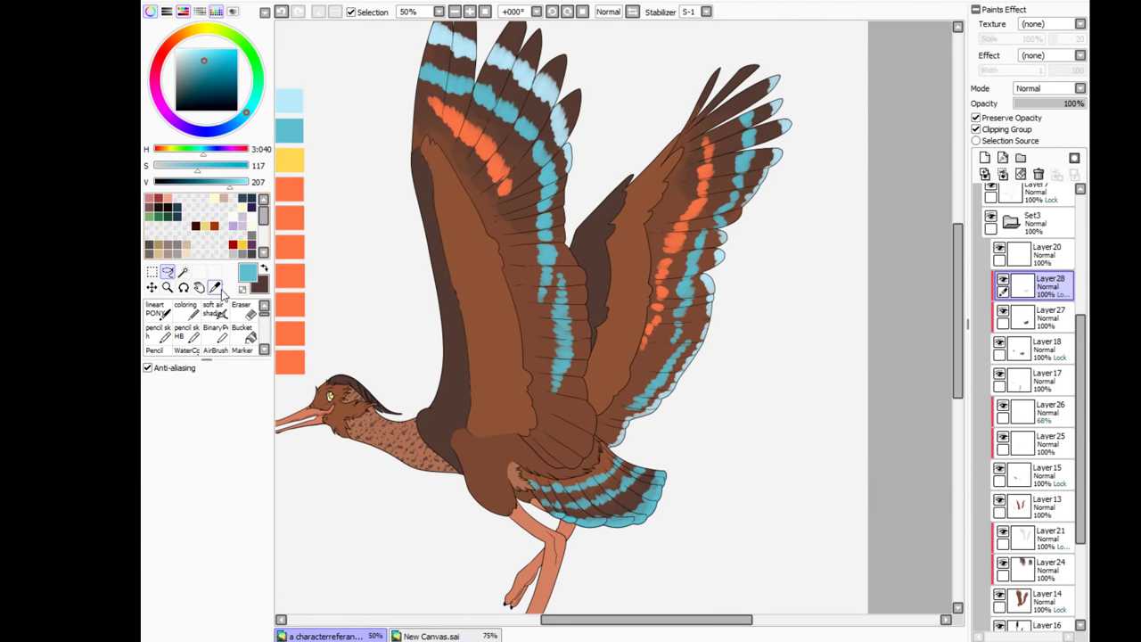
Step: Recolour the turquoise tail feather tips on Layer28 with the palette's light blue using the coloring brush
click(185, 306)
scroll(484, 535, up, 3)
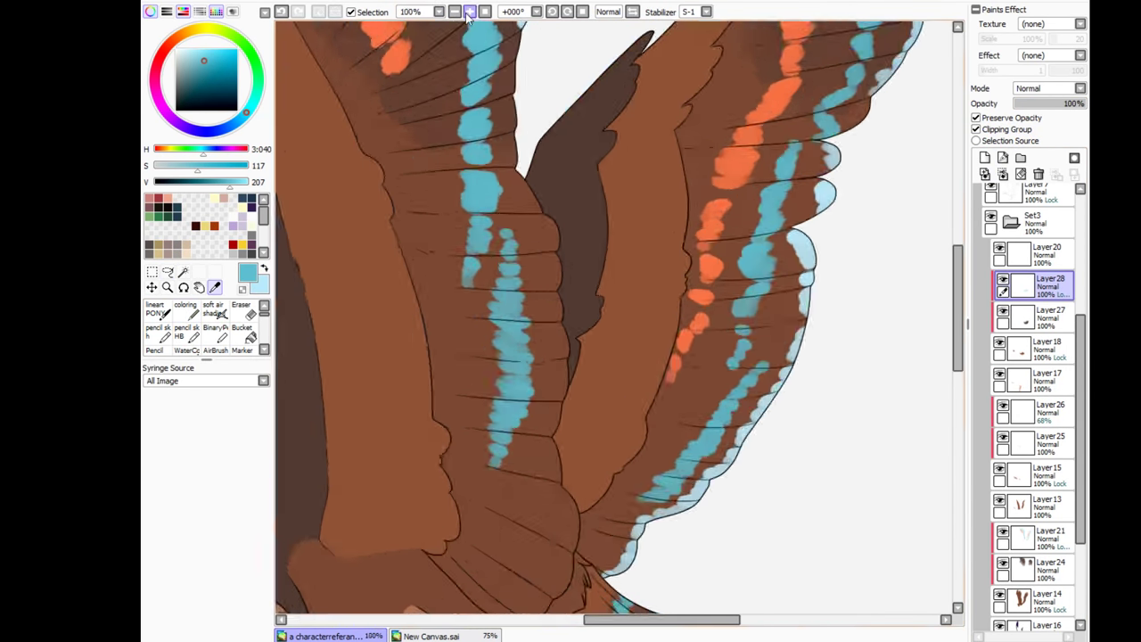
scroll(446, 401, down, 3)
Step: Recolour the tail band nearest the body on Layer28 with the wing stripe's orange, using the coloring brush at size 20
alt+click(364, 184)
scroll(446, 401, up, 3)
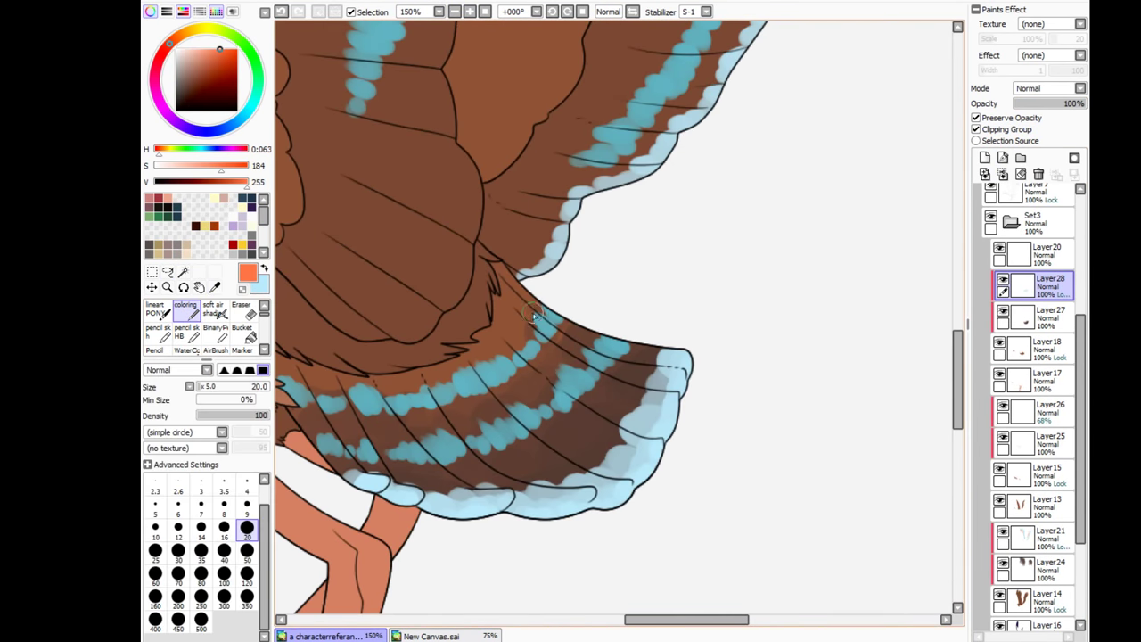
mouse_move(548, 314)
mouse_down()
mouse_move(446, 383)
mouse_move(373, 392)
mouse_move(516, 406)
mouse_up()
Step: Deepen the dark shading on the tail feathers with a clipped copy of Layer27 at 51% opacity
click(1034, 316)
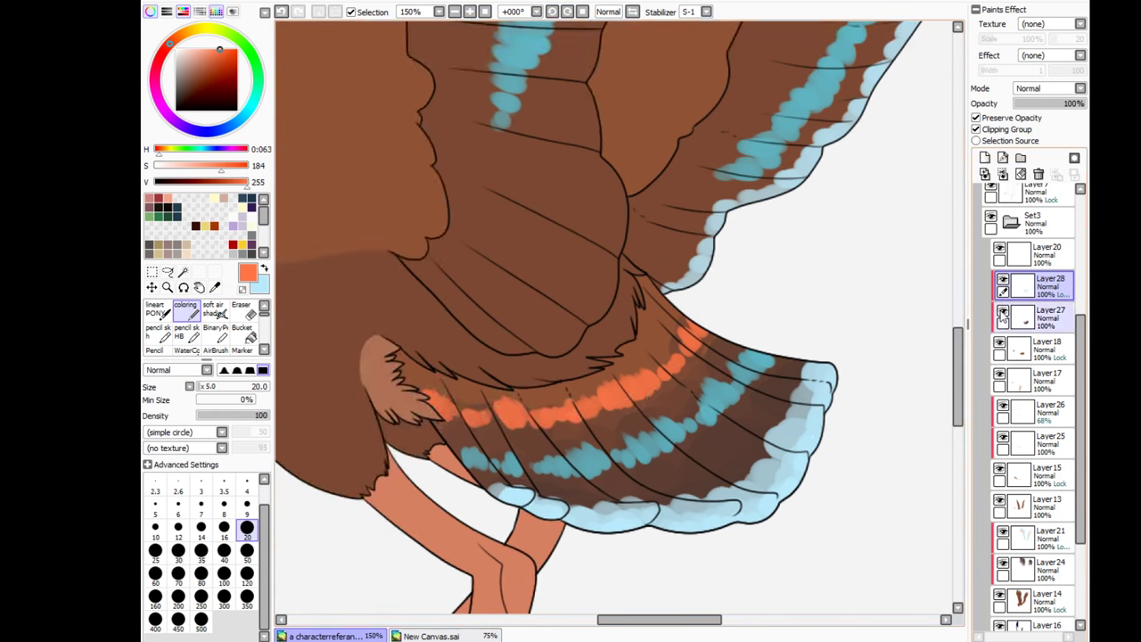
scroll(624, 401, down, 3)
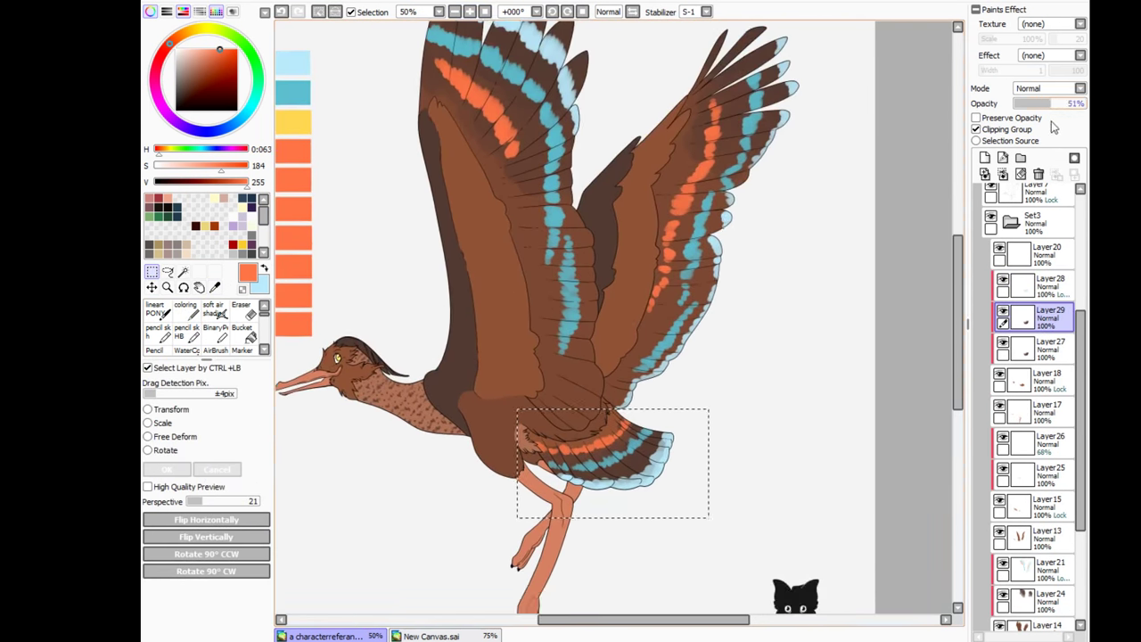
click(1005, 568)
scroll(583, 324, up, 1)
scroll(584, 324, down, 1)
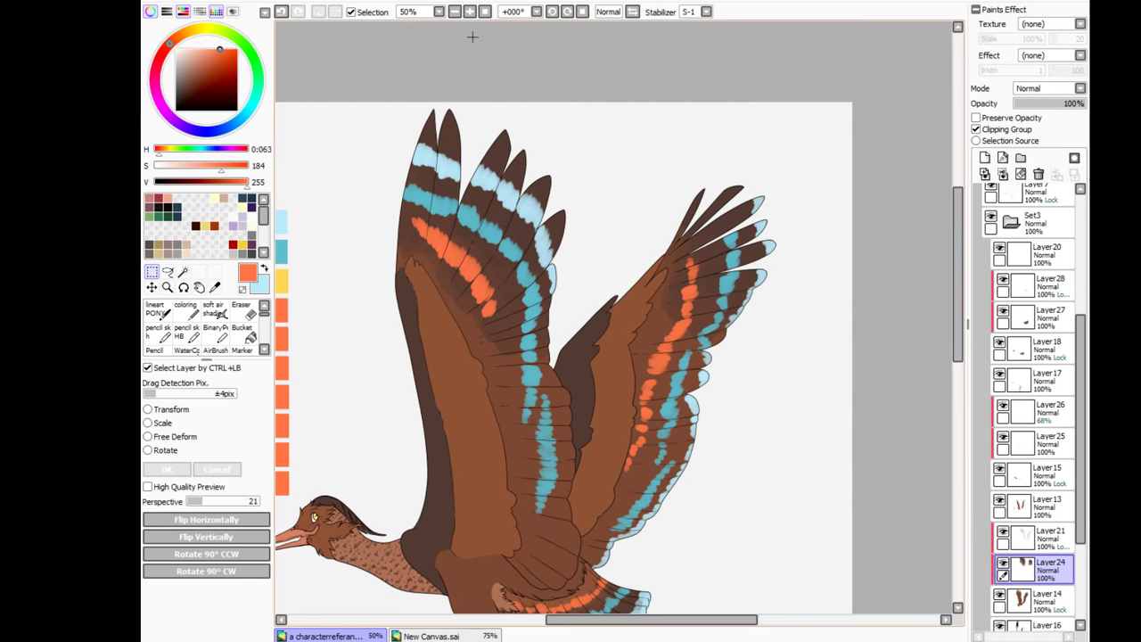
Step: Recolour Layer20 with the palette's yellow using the coloring brush, with its opacity preserved
scroll(584, 325, down, 2)
scroll(583, 325, up, 2)
ctrl+click(937, 321)
key(b)
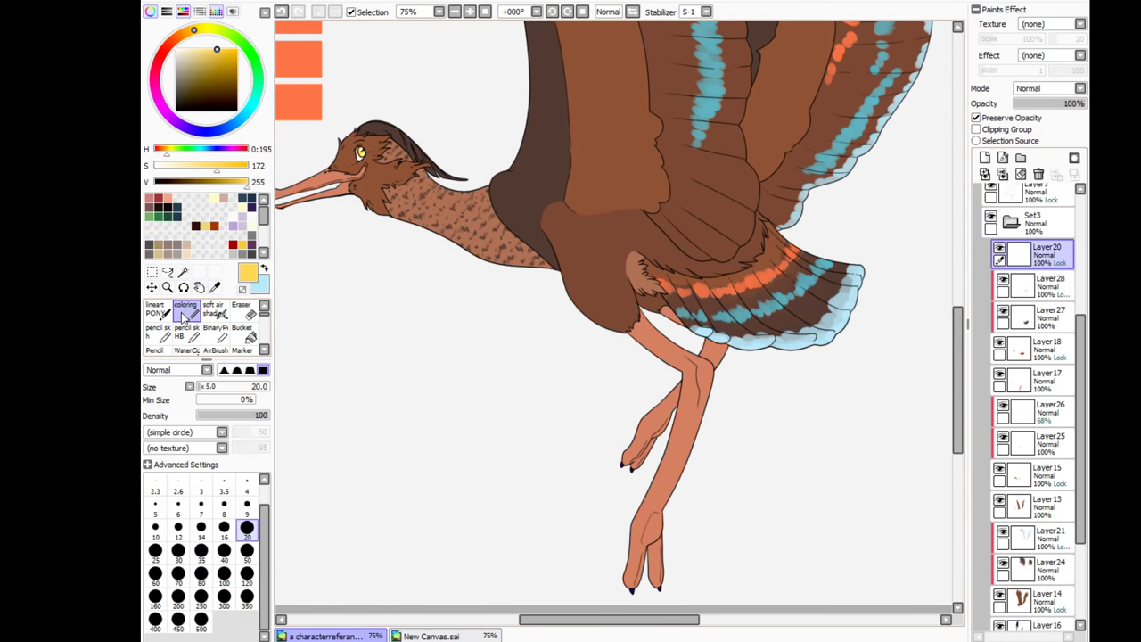
drag(388, 268, 540, 567)
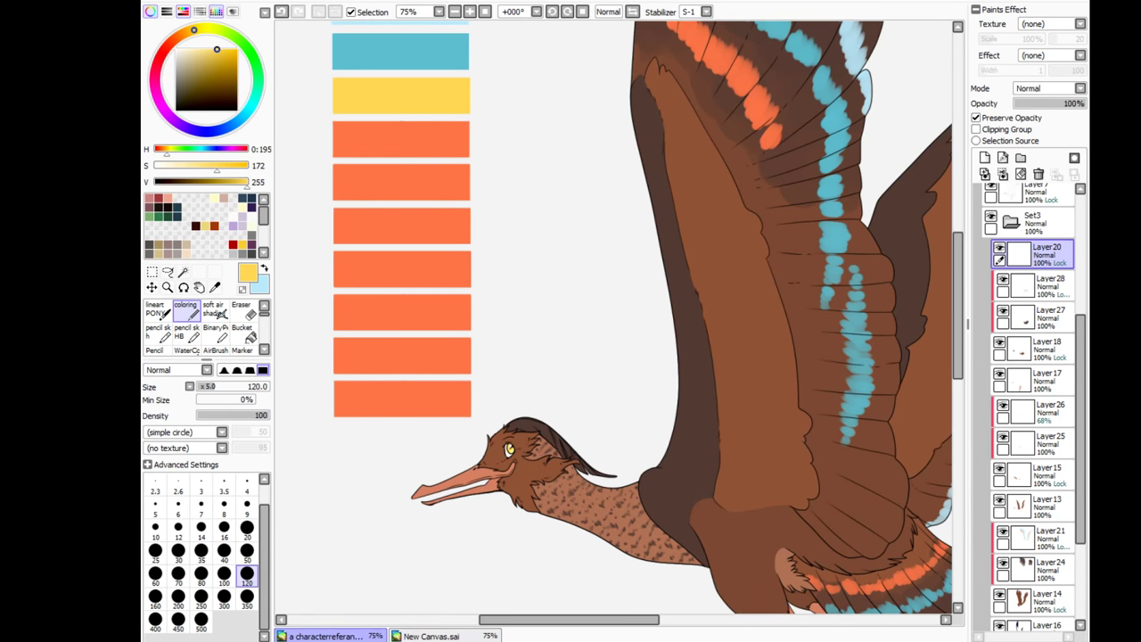
Step: Recolour the swatches below the first orange one on Layer22 with the legs' salmon at brush size 500
scroll(420, 153, down, 3)
ctrl+alt+click(423, 255)
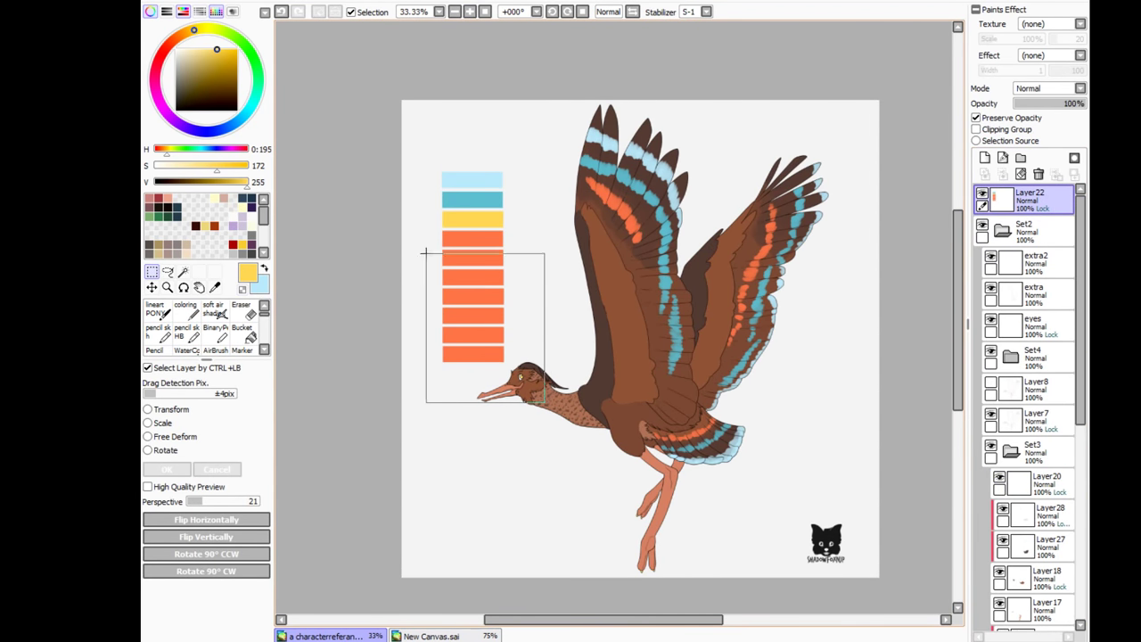
click(561, 419)
drag(534, 247, 565, 250)
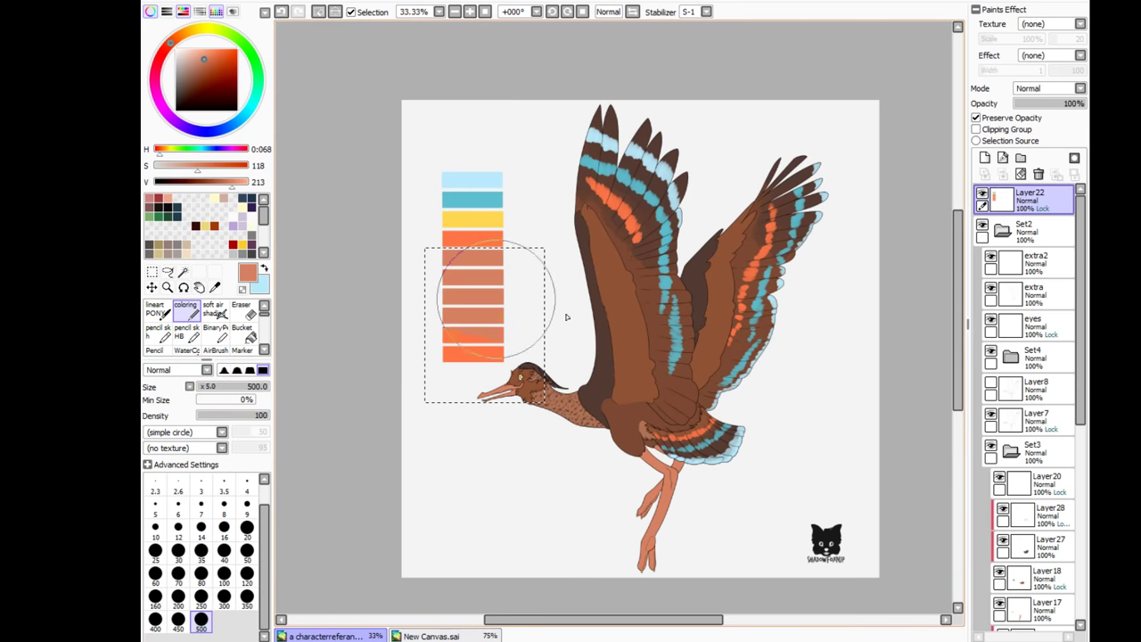
Step: Recolour the swatches below the salmon one with the plumage's light, medium and dark browns, using the coloring brush at size 500
drag(555, 417, 427, 277)
alt+click(638, 262)
key(ctrl+f)
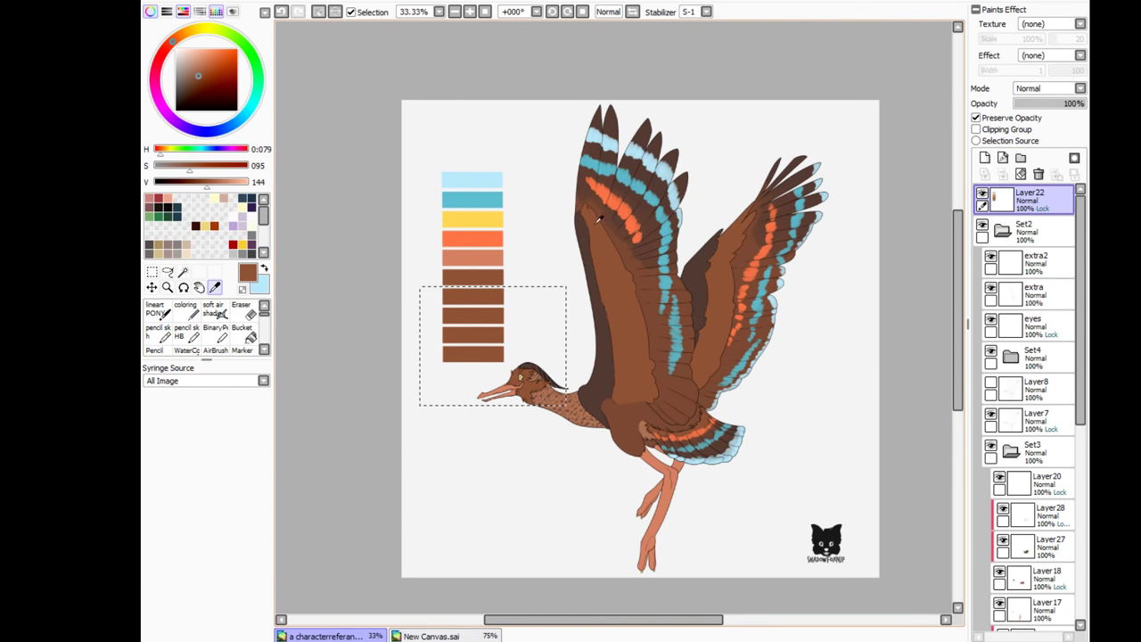
drag(565, 403, 420, 314)
click(185, 308)
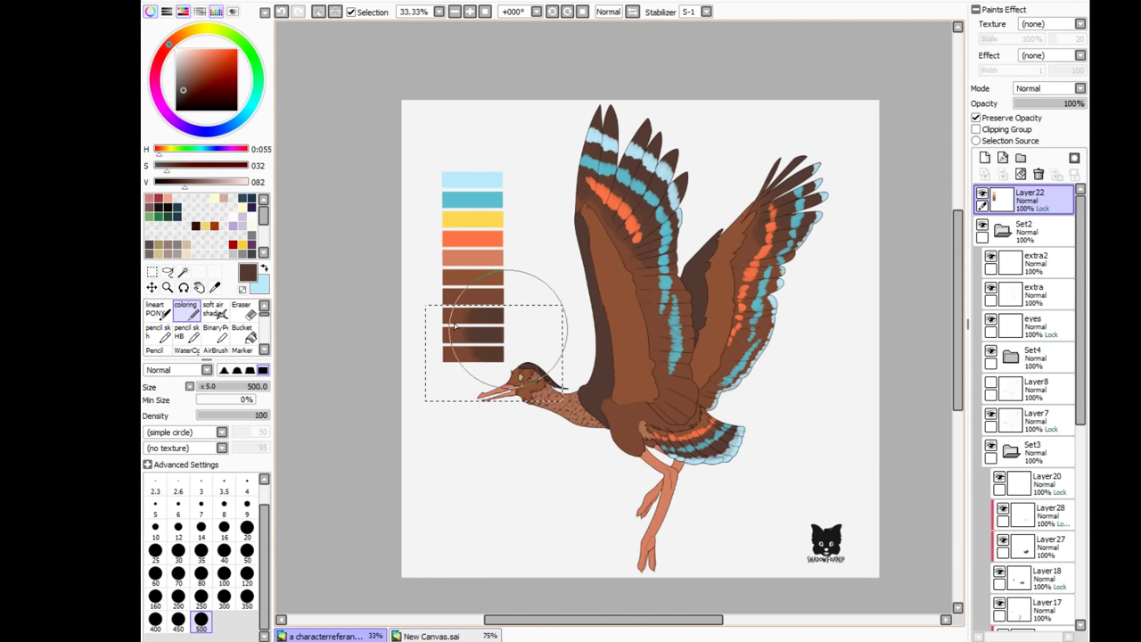
key(ctrl+f)
key(ctrl+d)
Step: Delete the two surplus dark brown swatches at the bottom end of the palette and clear the selection
click(151, 272)
drag(555, 327, 441, 365)
key(Delete)
key(ctrl+d)
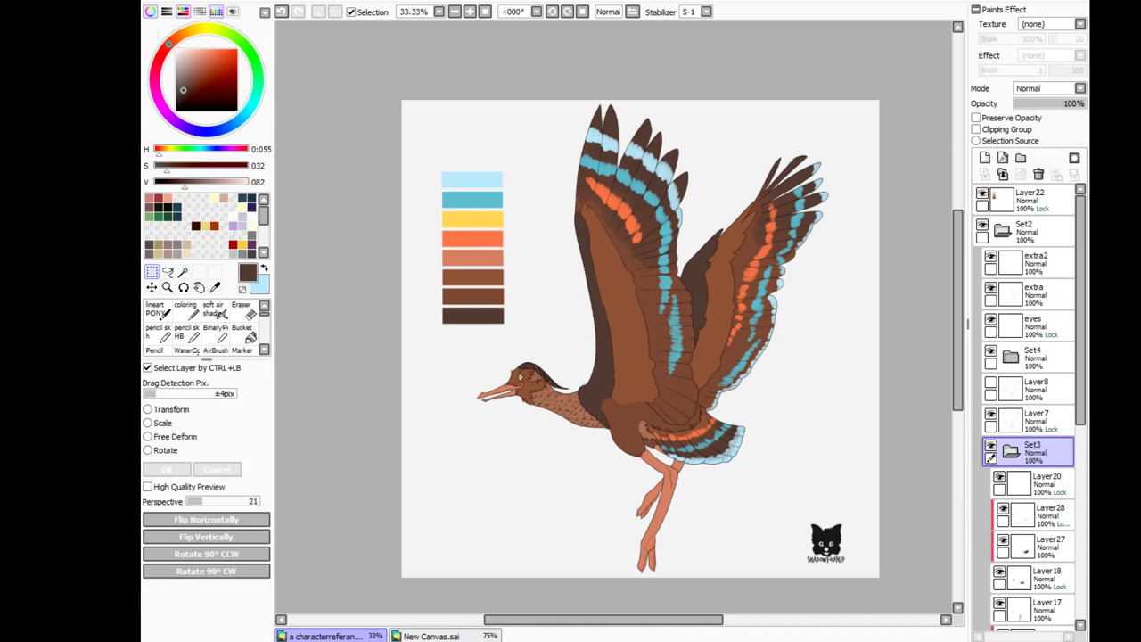
Step: Try a greyscale version of the bird's coloured plumage, beak and legs
click(214, 286)
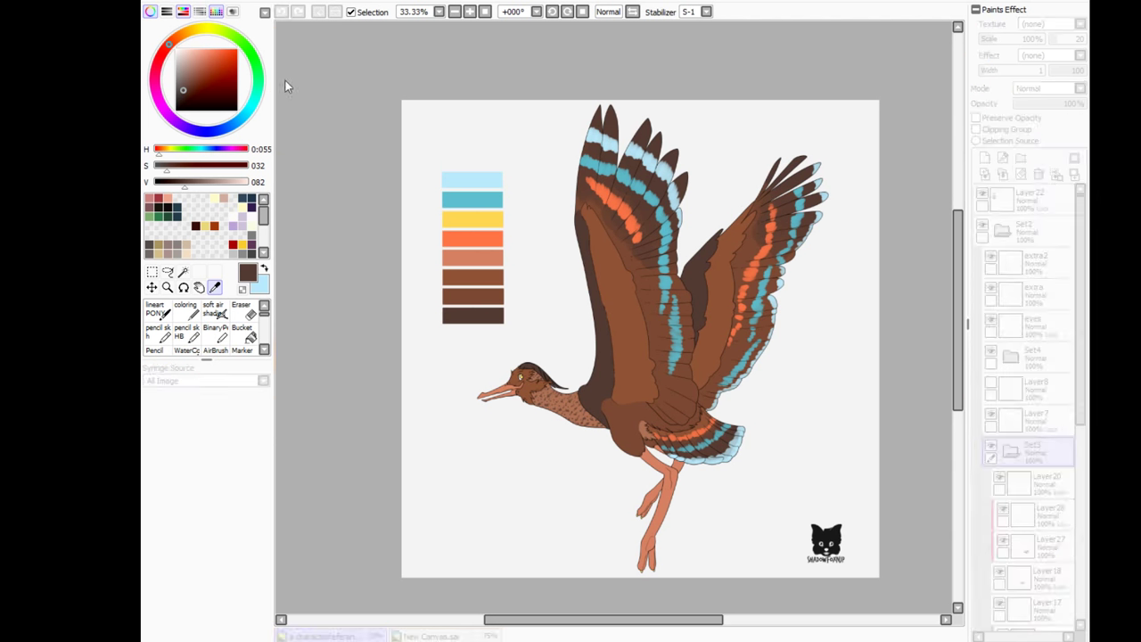
scroll(1074, 393, down, 5)
click(1039, 339)
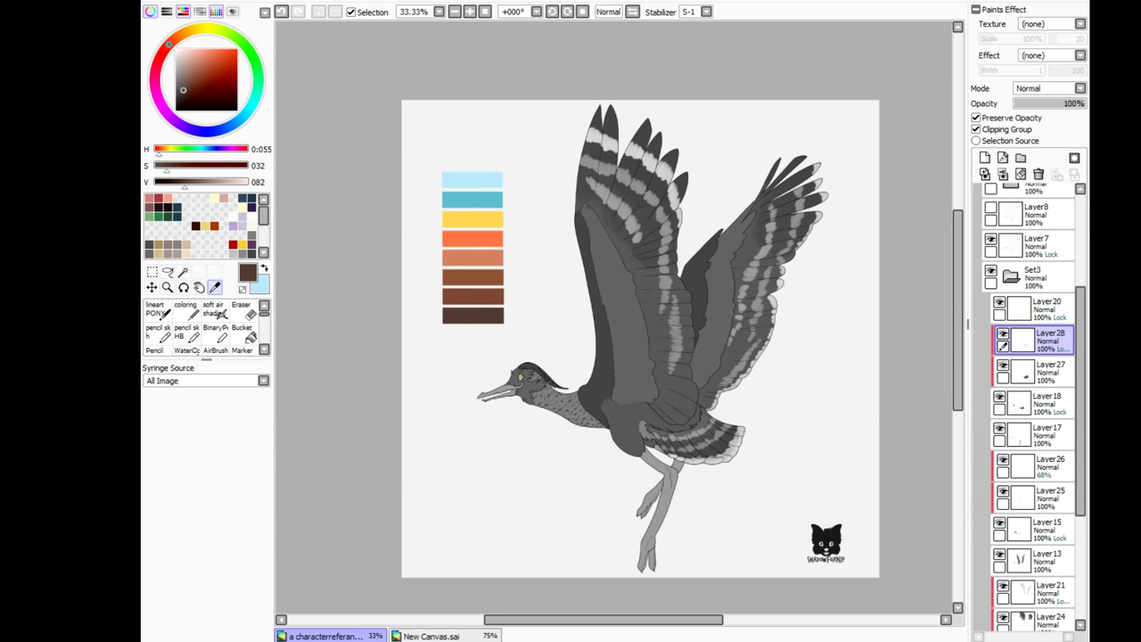
key(ctrl+z)
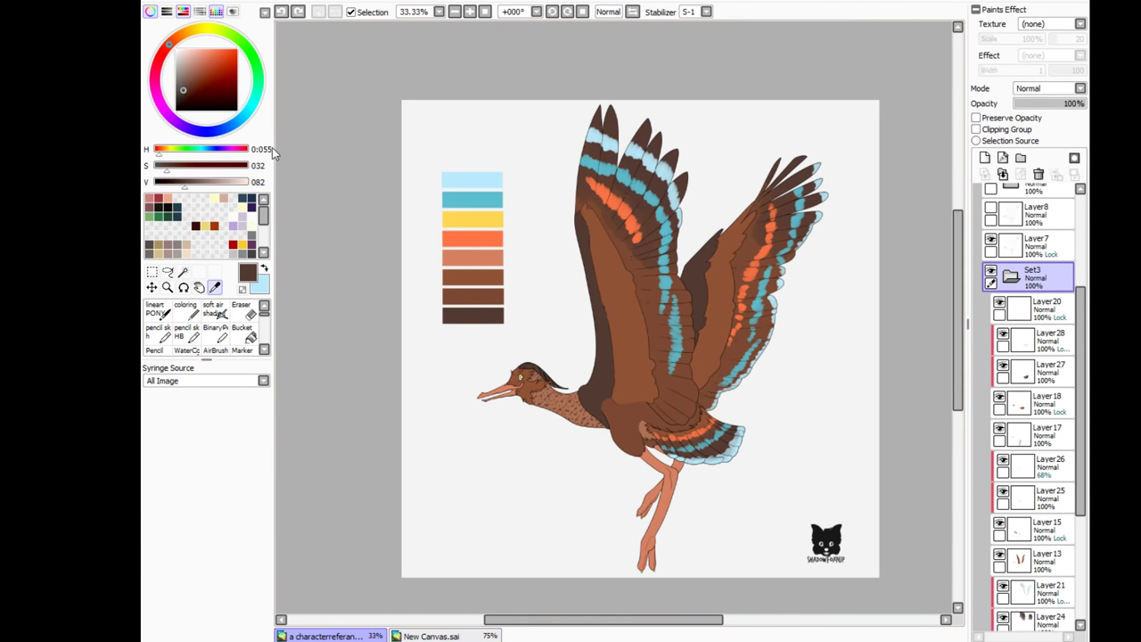
Step: Draw pale pink zigzag lines on both wings' dark front edges, on a new clipped layer above Layer16 with the lineart pen at size 14
click(207, 208)
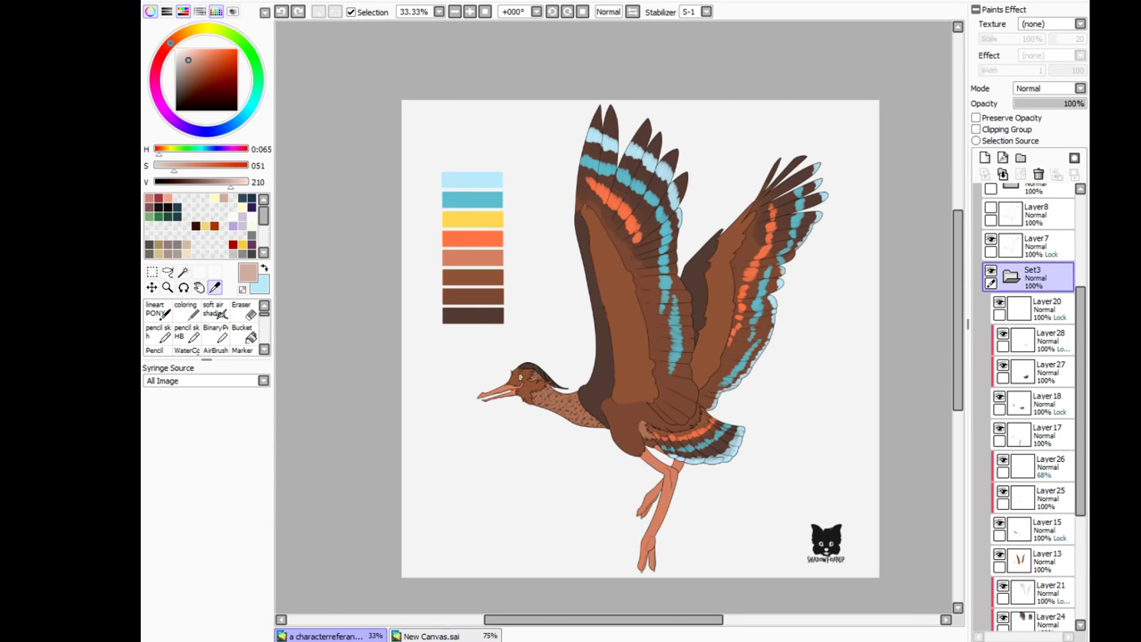
scroll(1035, 407, down, 3)
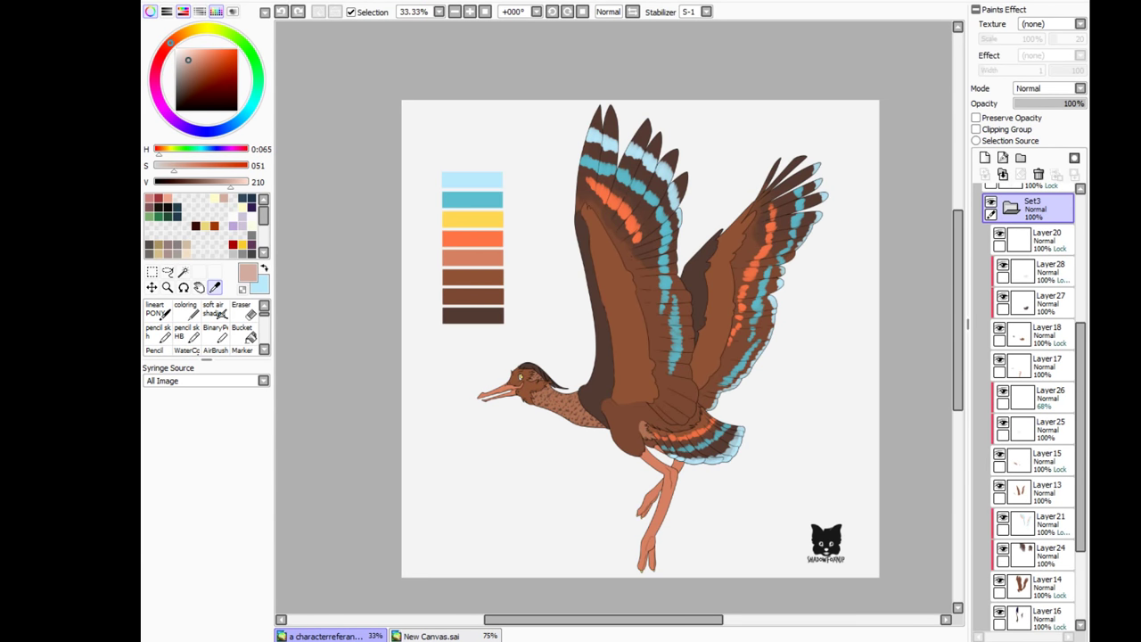
scroll(1034, 357, down, 3)
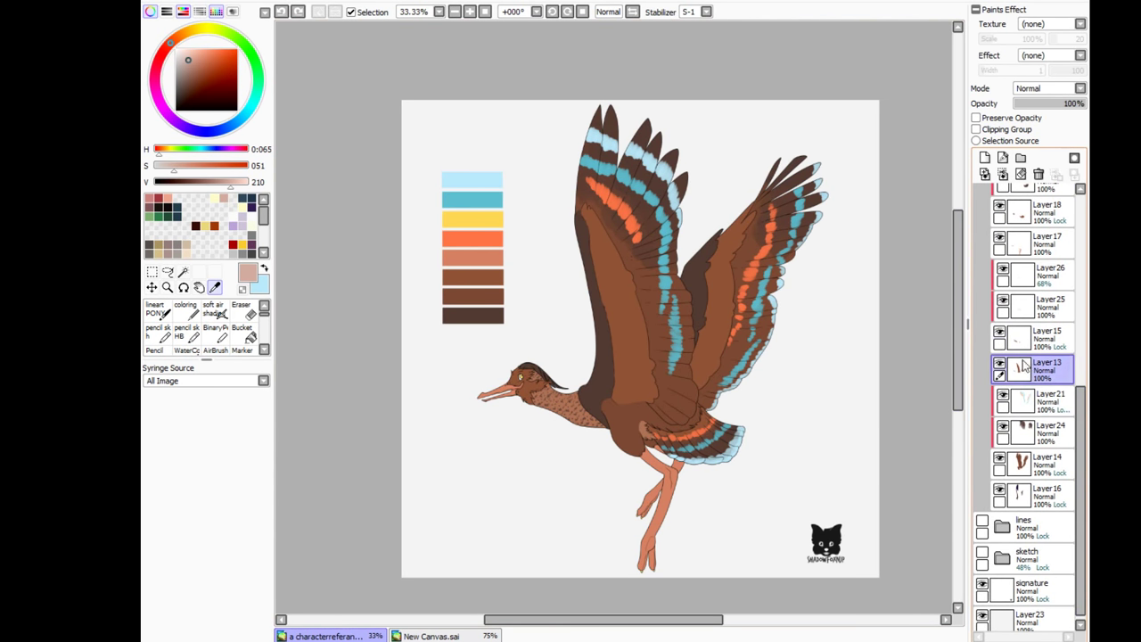
click(1039, 494)
key(ctrl+shift+n)
scroll(348, 217, up, 1)
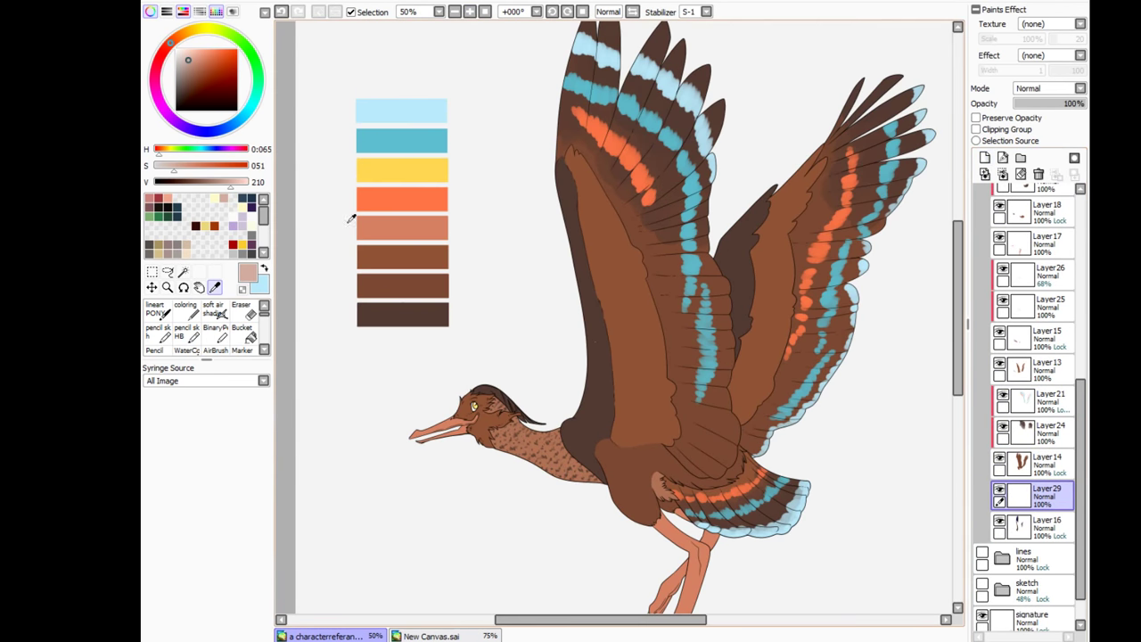
key(n)
drag(588, 349, 586, 406)
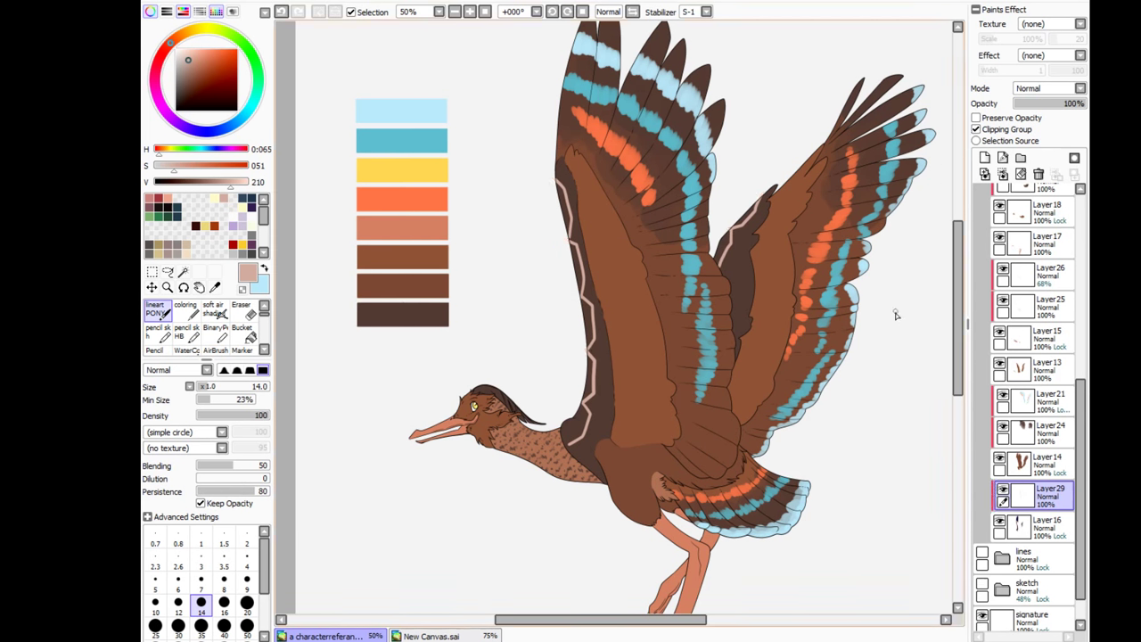
Step: Paste copies of the zigzag segment and transform them end to end along the near wing's dark front edge
scroll(513, 85, up, 1)
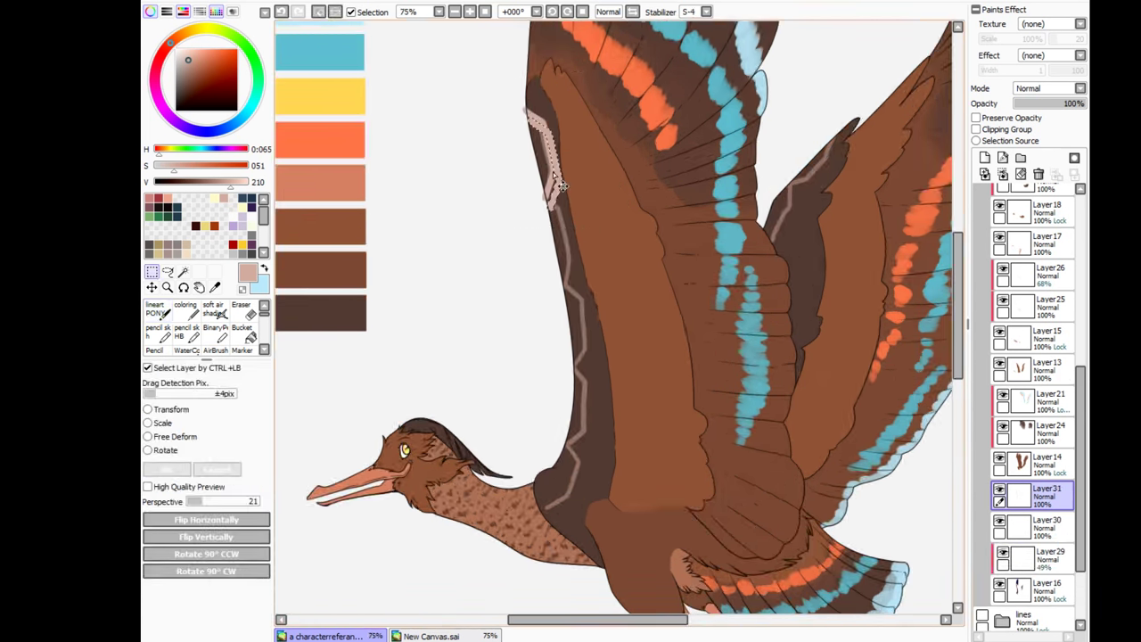
key(ctrl+v)
key(ctrl+v)
key(ctrl+t)
drag(575, 83, 614, 270)
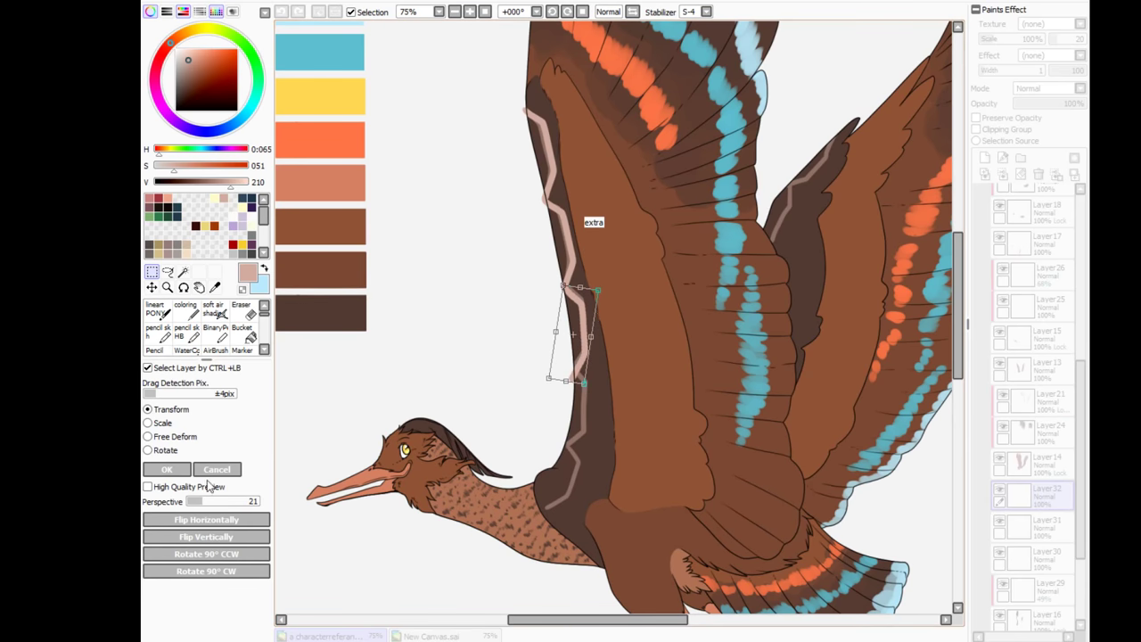
key(Return)
key(ctrl+v)
key(ctrl+t)
drag(580, 392, 588, 413)
key(Return)
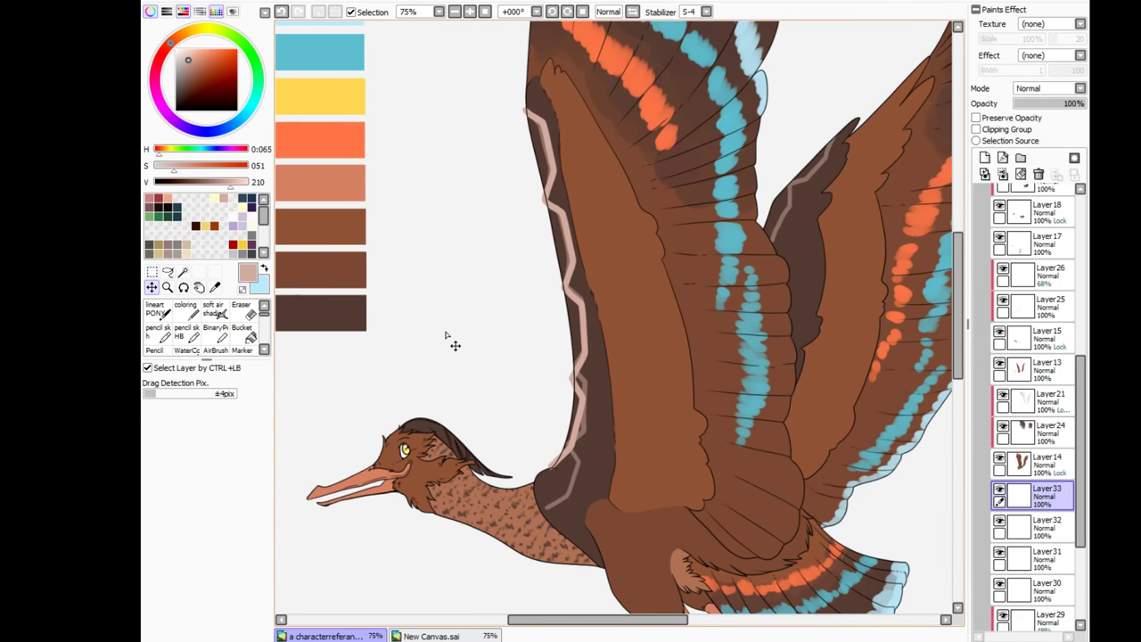
Step: Redraw the near wing's zigzag on a new layer over the pasted copies at 36% opacity, and delete that guide layer
scroll(458, 433, right, 2)
click(1003, 174)
key(ctrl+z)
key(ctrl+z)
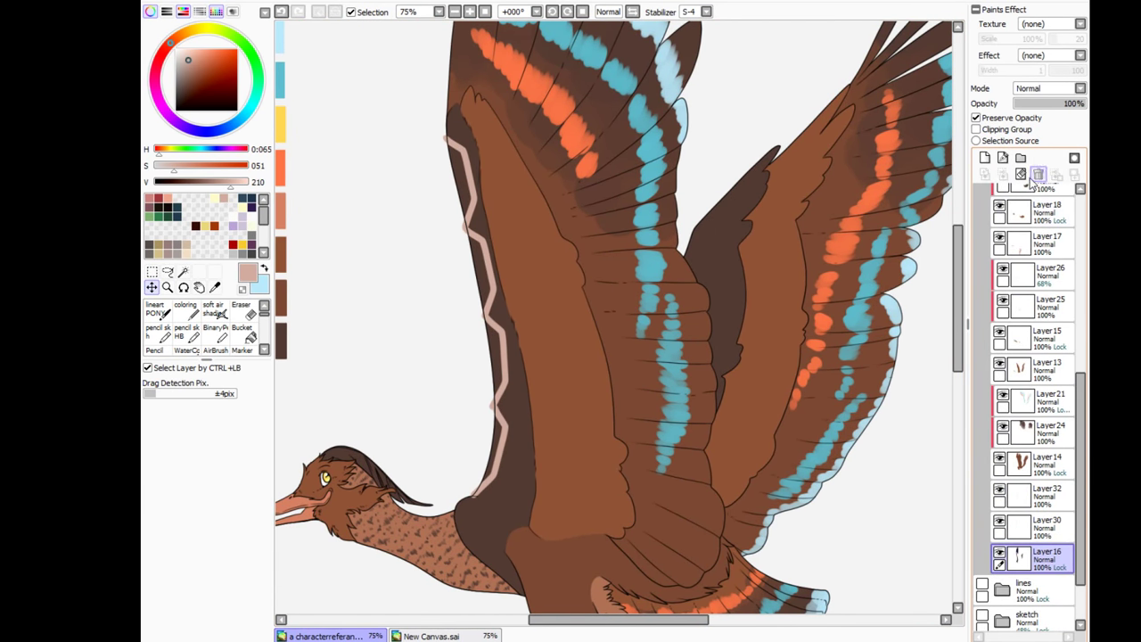
click(156, 308)
mouse_move(506, 352)
mouse_down()
mouse_move(494, 402)
mouse_move(501, 466)
mouse_move(472, 495)
mouse_up()
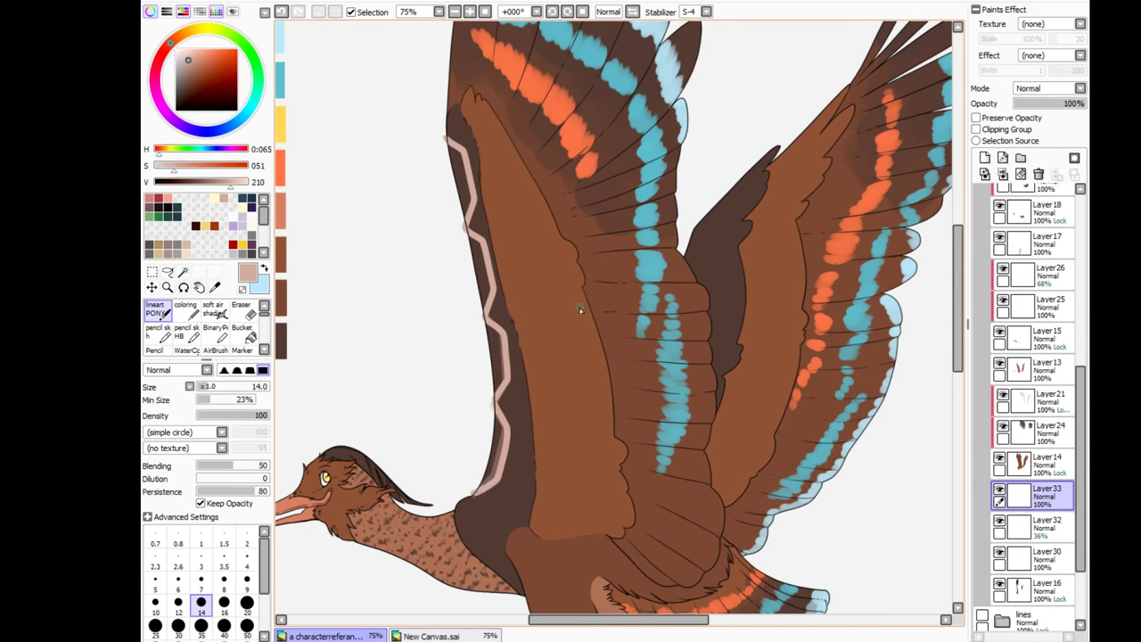
click(1043, 526)
click(1039, 174)
Step: Fit a transformed copy of the zigzag line along the far wing's dark front edge
key(ctrl+t)
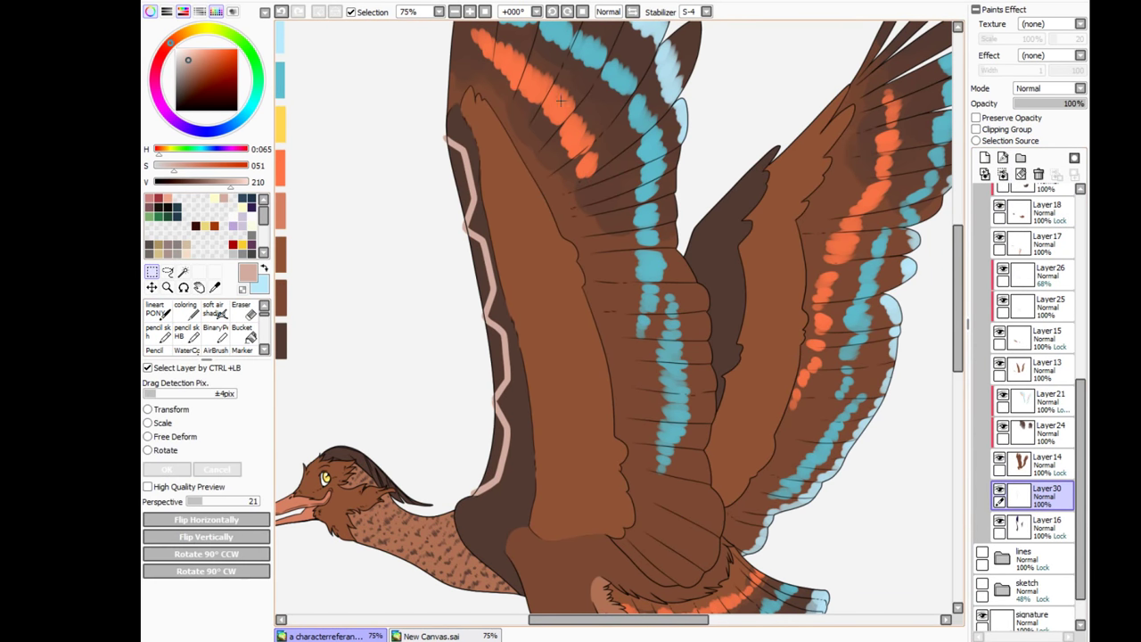
mouse_move(686, 214)
mouse_down()
mouse_move(758, 147)
mouse_move(754, 128)
mouse_up()
key(Return)
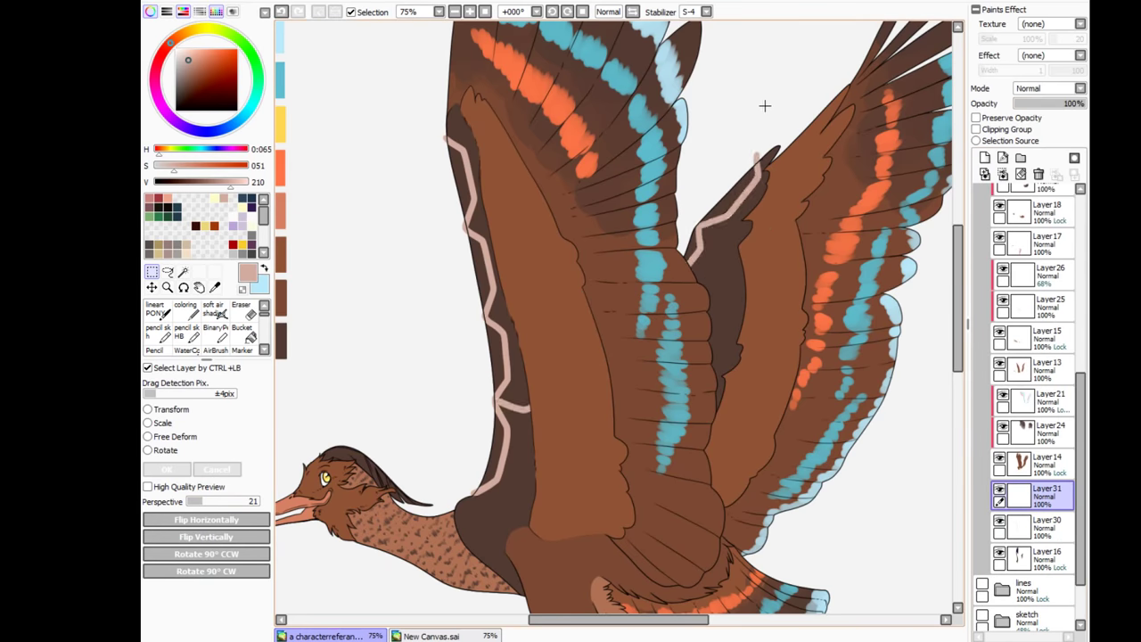
ctrl+click(894, 194)
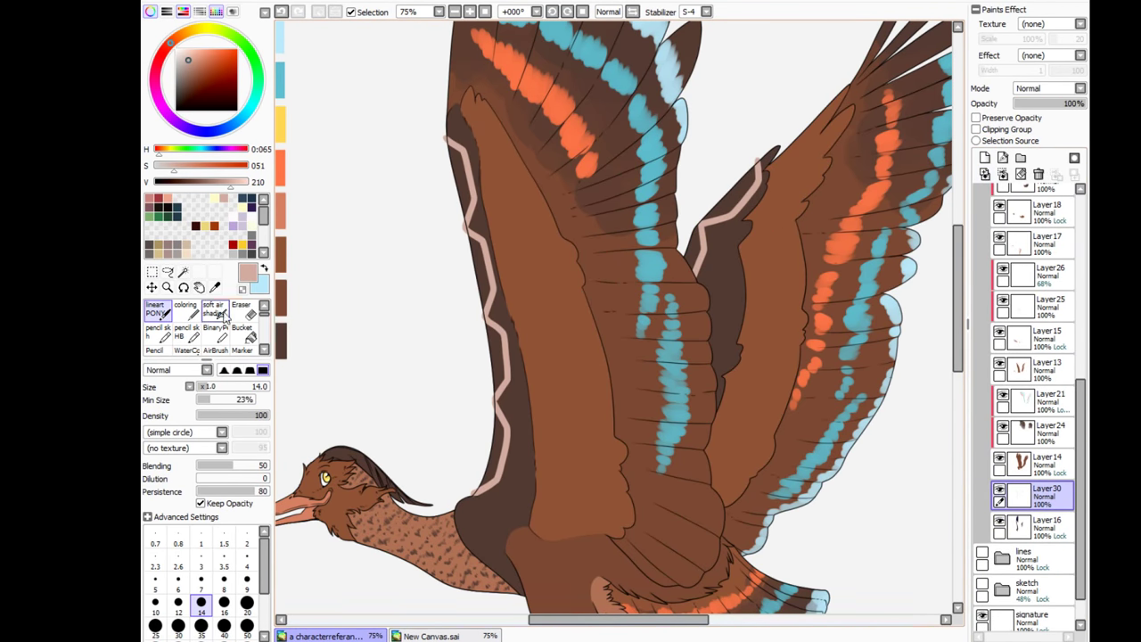
Step: Arrange mirrored copies of the zigzag line into a chain pattern on Layer31, between the palette and the near wing
click(151, 288)
key(ctrl+minus)
key(ctrl+t)
drag(532, 284, 557, 284)
key(Return)
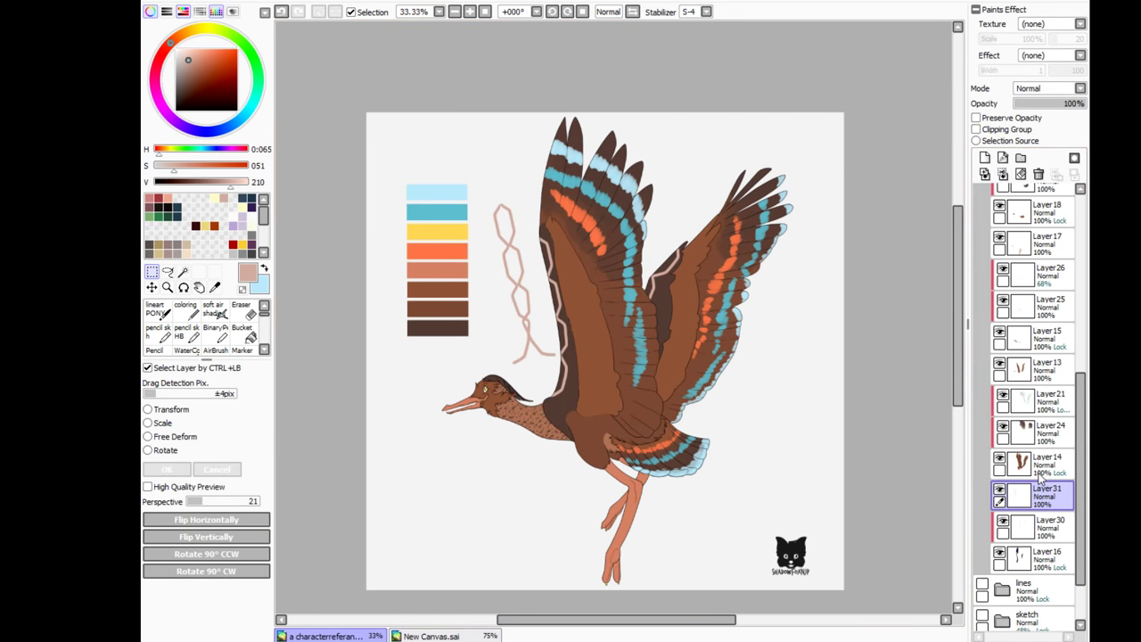
Step: Fade the chain guide to 25% opacity and trace the right half of its top link with the lineart pen at size 14
click(1032, 104)
scroll(504, 232, up, 3)
key(ctrl+t)
key(Return)
key(n)
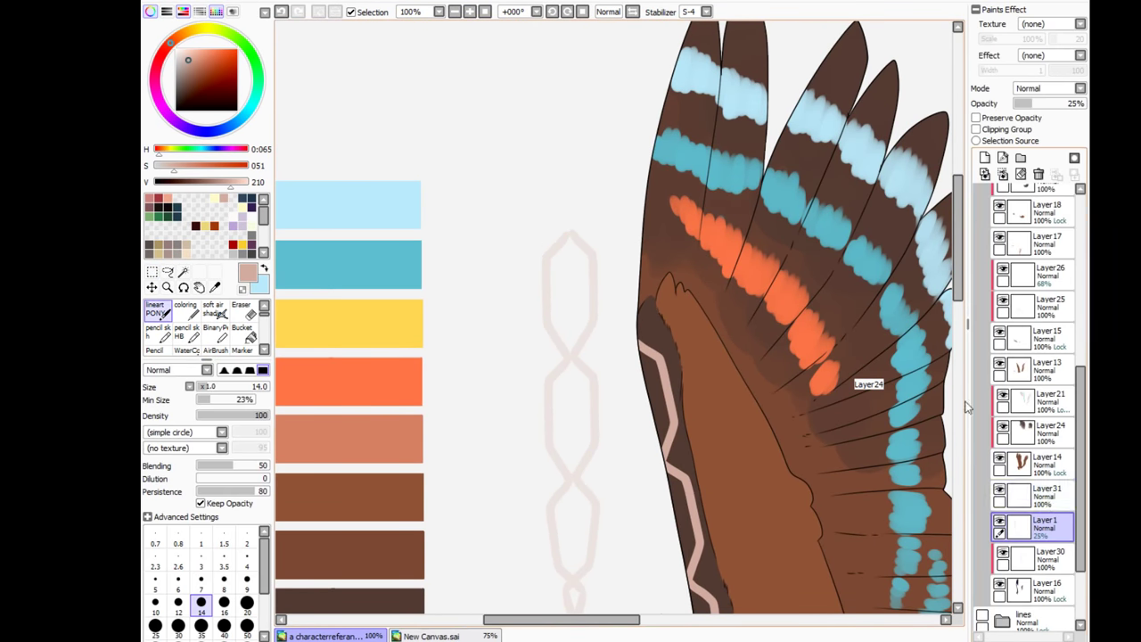
scroll(577, 410, up, 2)
key(ctrl+z)
mouse_move(530, 151)
mouse_down()
mouse_move(579, 238)
mouse_move(577, 316)
mouse_up()
Step: Copy the traced half link and place it mirrored on the opposite side to close the top link
key(m)
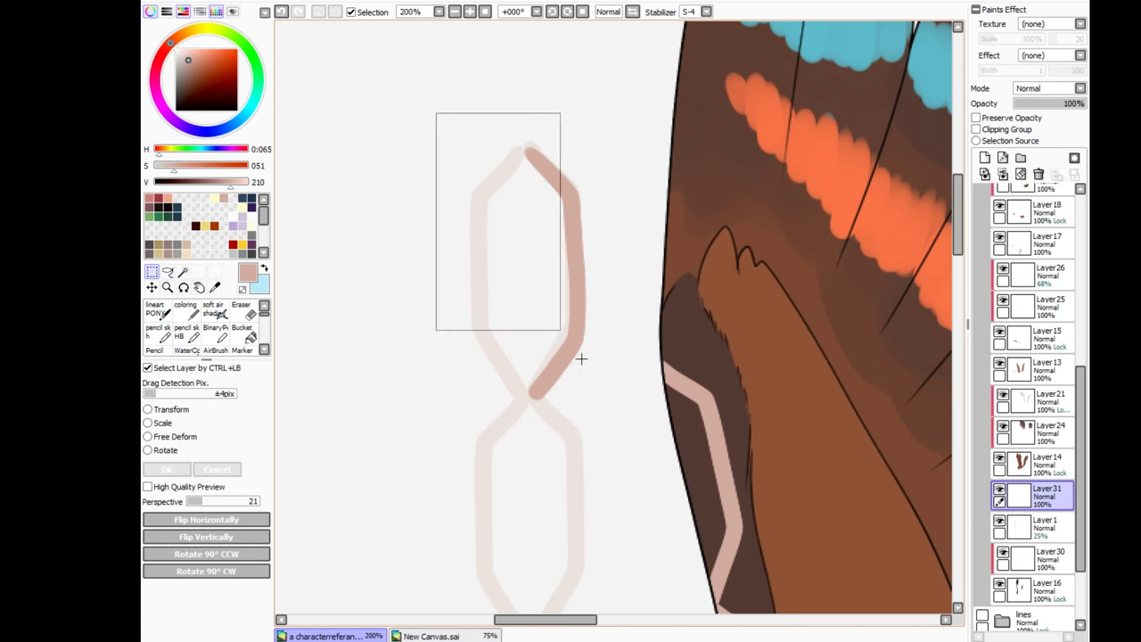
drag(600, 101, 508, 464)
key(ctrl+c)
key(ctrl+v)
drag(671, 363, 639, 363)
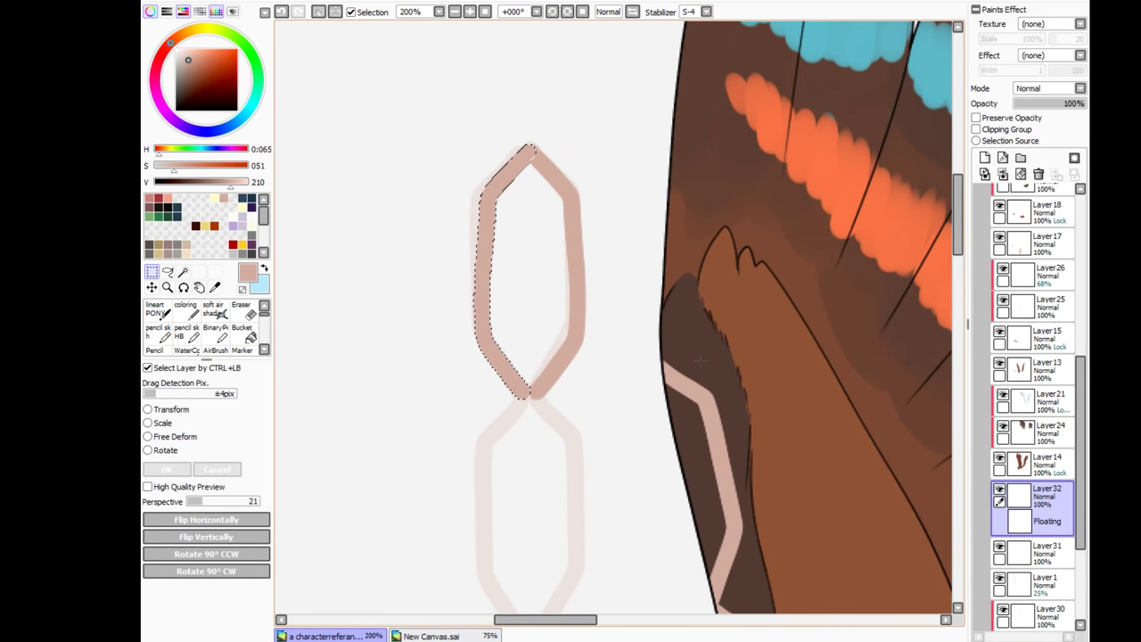
key(ctrl+d)
Step: Duplicate the finished link directly below the first one, following the faded guide
scroll(639, 363, down, 2)
drag(591, 284, 591, 402)
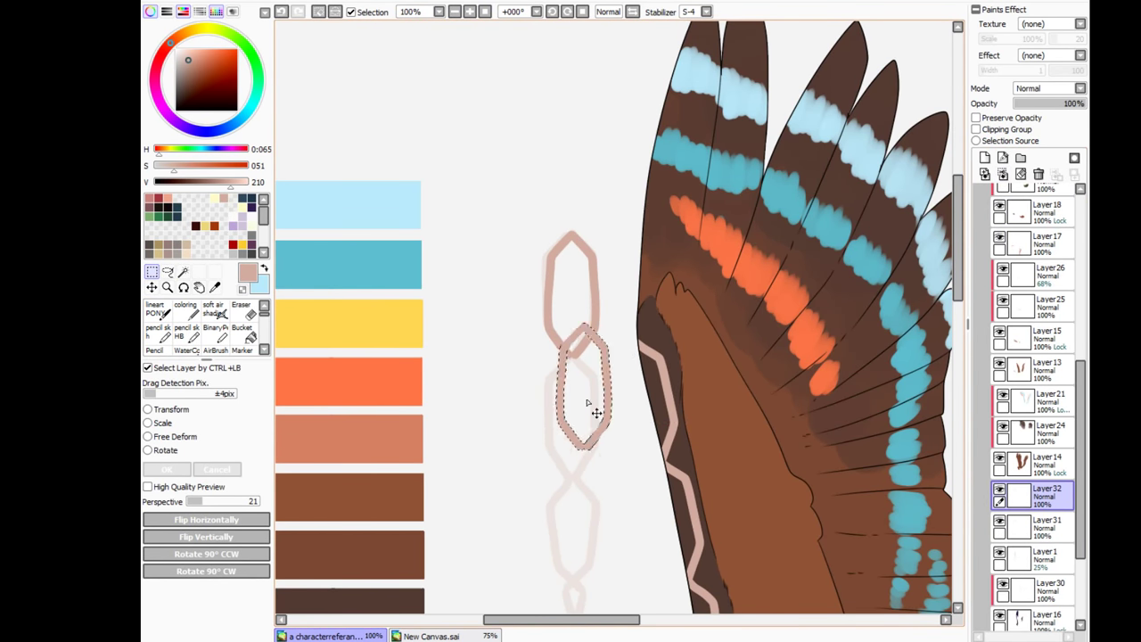
scroll(592, 402, down, 2)
click(455, 10)
click(470, 9)
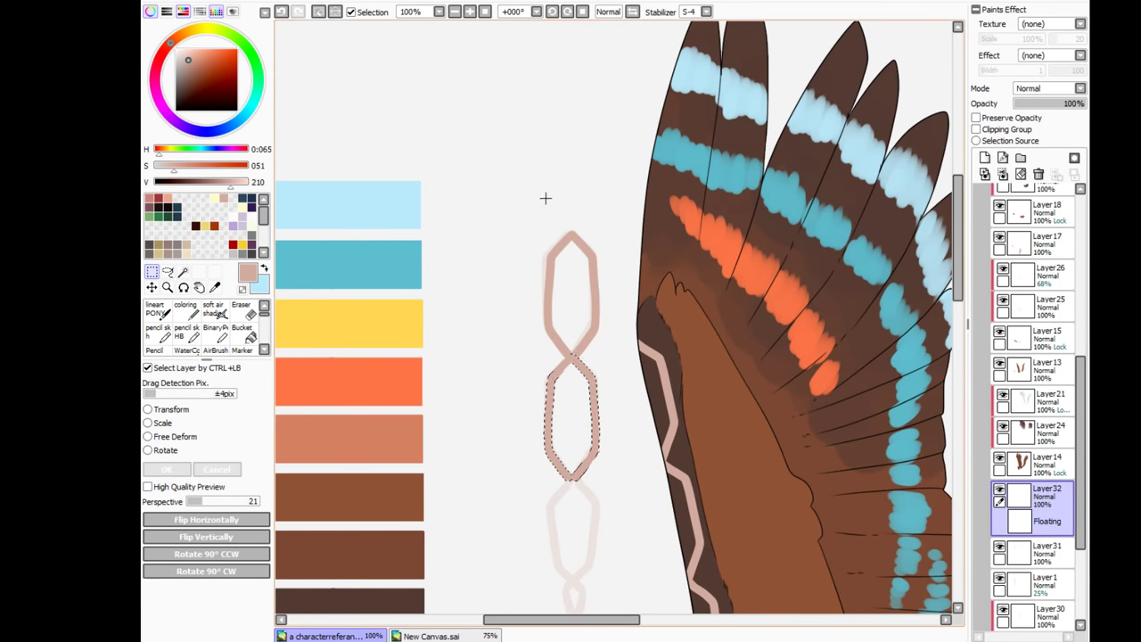
key(ctrl+d)
Step: Duplicate the pair of links below itself to form a four-link chain, and merge the pieces into Layer31
drag(513, 202, 713, 570)
scroll(642, 506, down, 3)
drag(604, 326, 603, 390)
scroll(472, 306, up, 3)
key(ctrl+d)
key(ctrl+e)
key(ctrl+e)
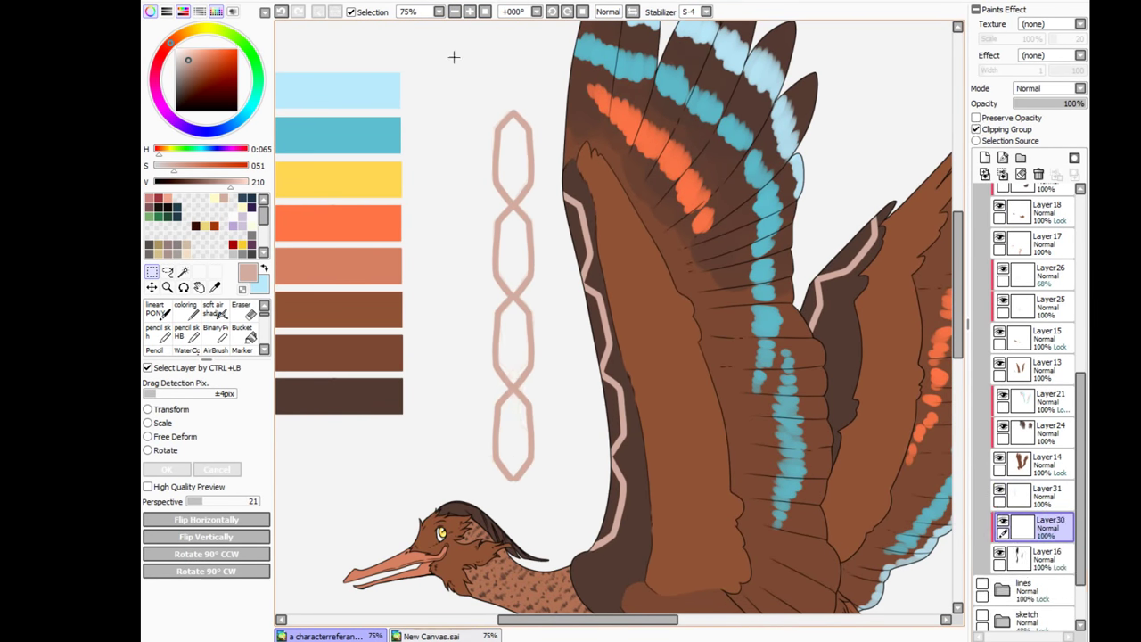
scroll(453, 268, up, 2)
click(1034, 495)
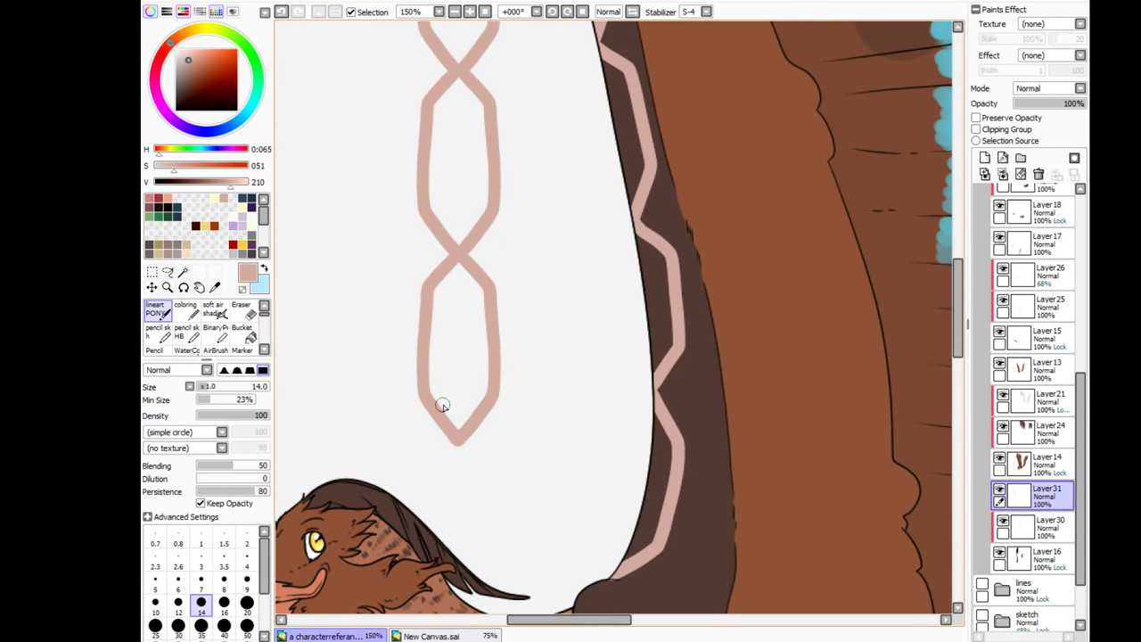
Step: Move the finished chain below the colour palette and shift the whole bird slightly toward the canvas's right edge
scroll(442, 406, down, 4)
key(v)
drag(565, 247, 469, 477)
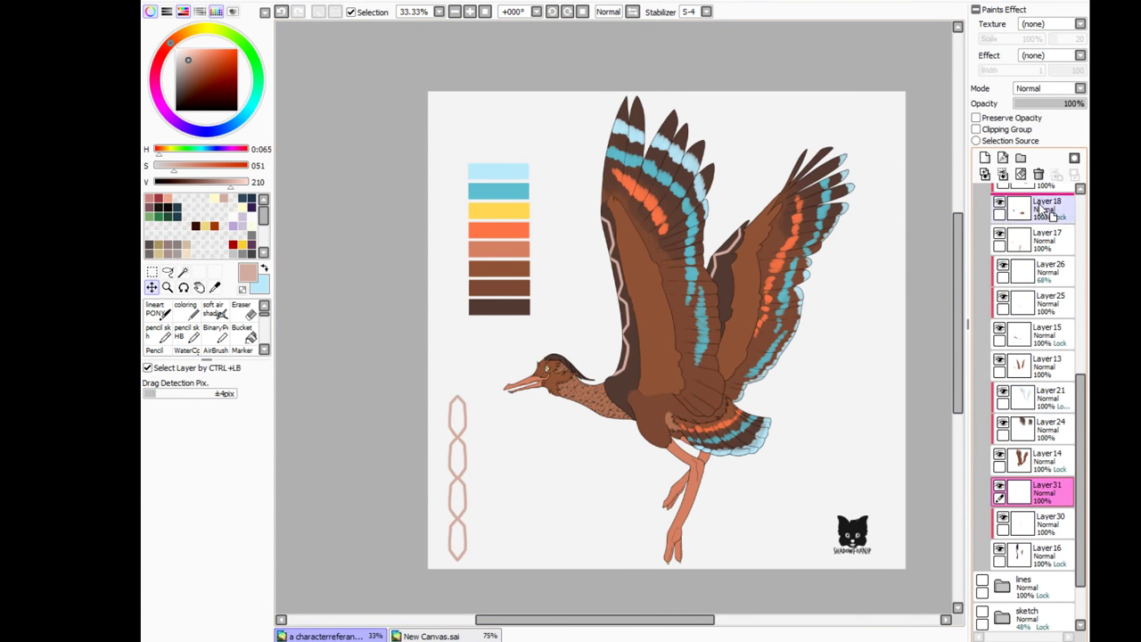
scroll(1050, 211, up, 5)
click(1002, 223)
drag(656, 374, 693, 374)
Step: Place the palette and the chain side by side in the canvas's upper left, with the chain nearest the edge
ctrl+click(874, 240)
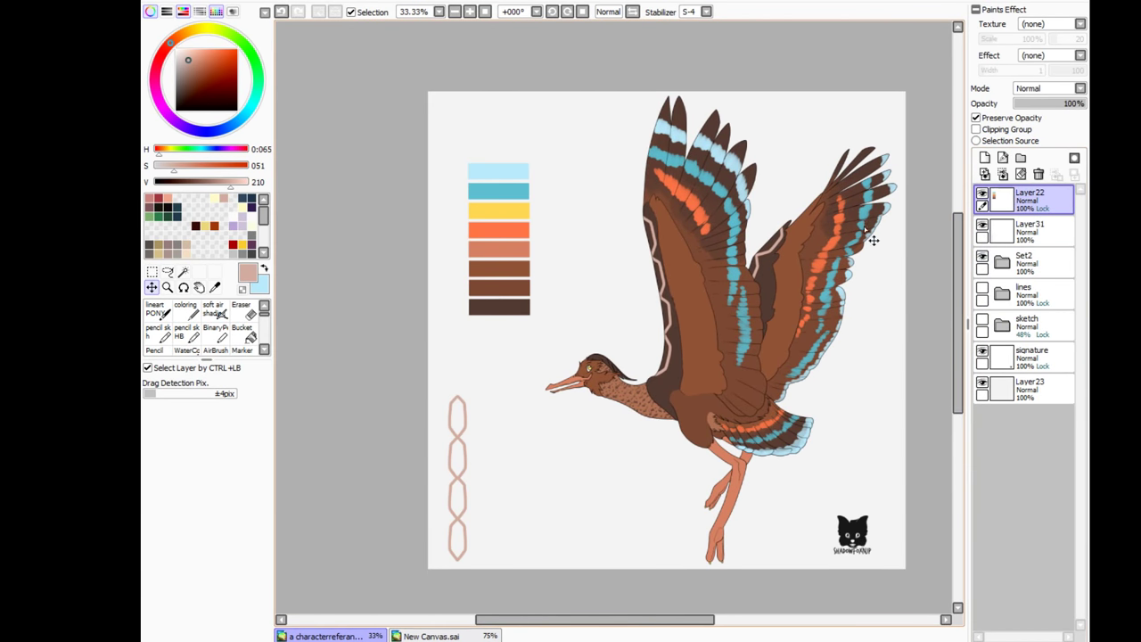
drag(538, 238, 616, 216)
ctrl+click(458, 472)
drag(472, 472, 521, 217)
ctrl+click(565, 466)
Step: Paint the whole background layer light blue and set the signature layer's blending mode to Multiply
key(b)
click(263, 269)
mouse_move(410, 223)
mouse_down()
mouse_move(898, 147)
mouse_move(815, 229)
mouse_move(530, 437)
mouse_move(847, 535)
mouse_up()
ctrl+click(852, 535)
scroll(1079, 88, down, 1)
ctrl+click(879, 526)
key(ctrl+t)
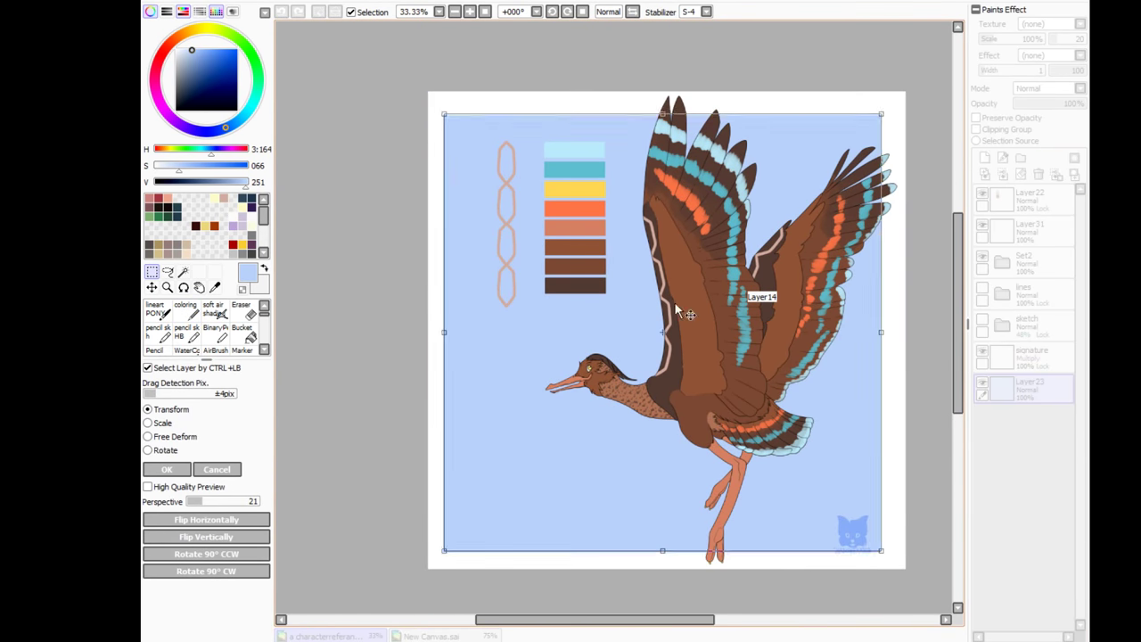
key(Return)
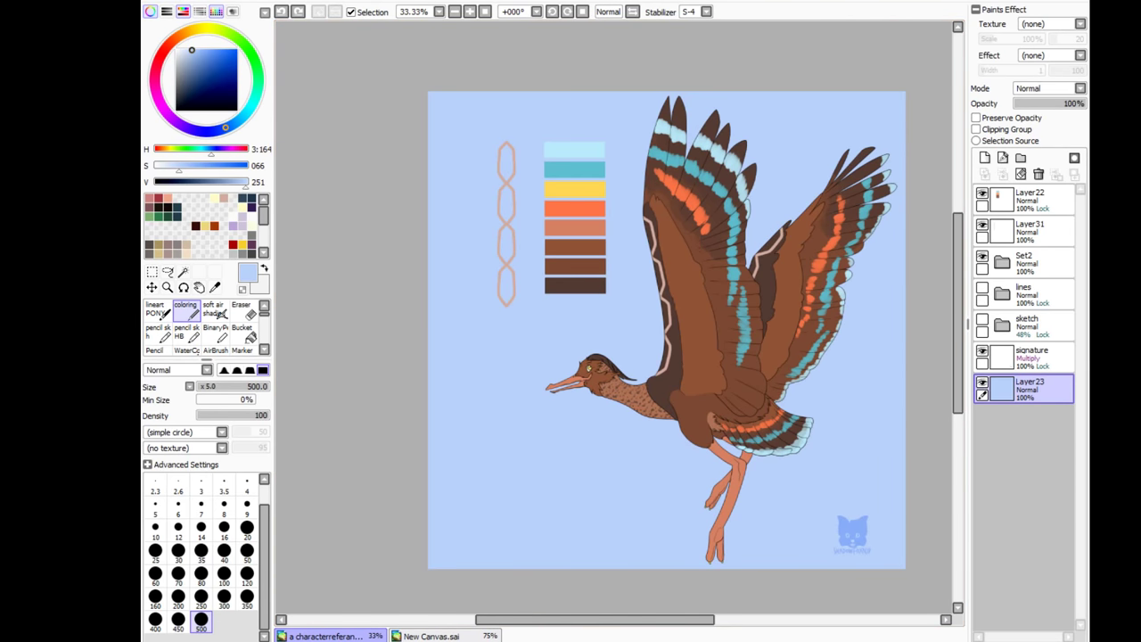
Step: Add a new top layer, switch to Photoshop Elements, and draw a black speech bubble on it above the bird's beak, stretched almost to the canvas top
key(ctrl+shift+n)
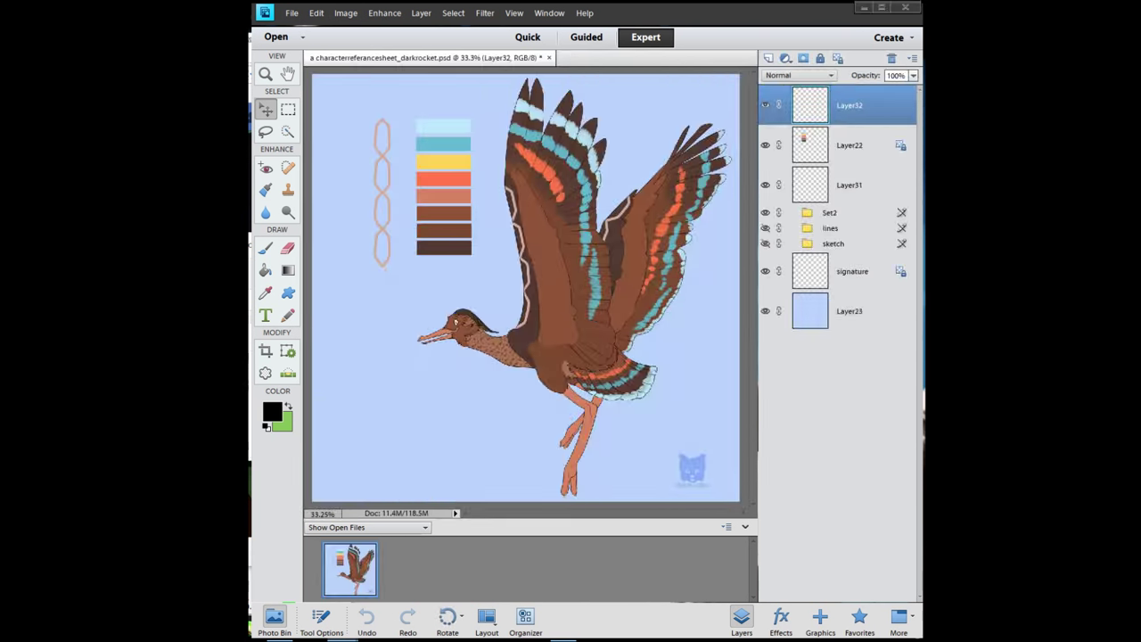
click(287, 293)
drag(318, 319, 473, 504)
key(v)
drag(396, 421, 396, 243)
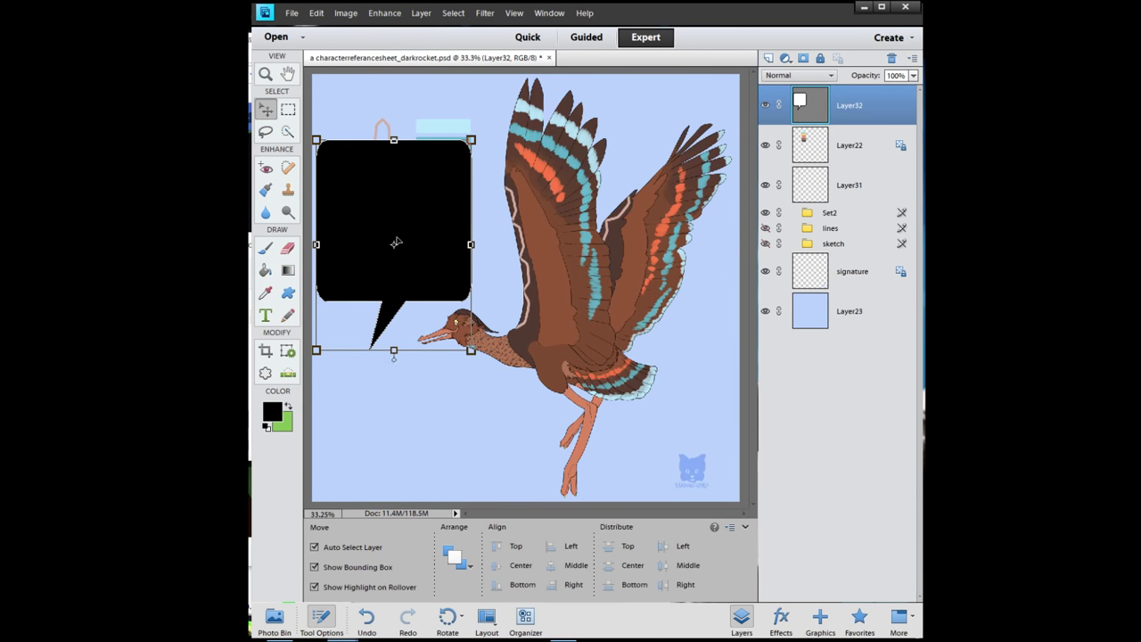
drag(393, 140, 393, 82)
Step: Insert the copied character notes beginning with "Loner" as a centred text layer and shrink the oversized text
key(ctrl+shift+alt+n)
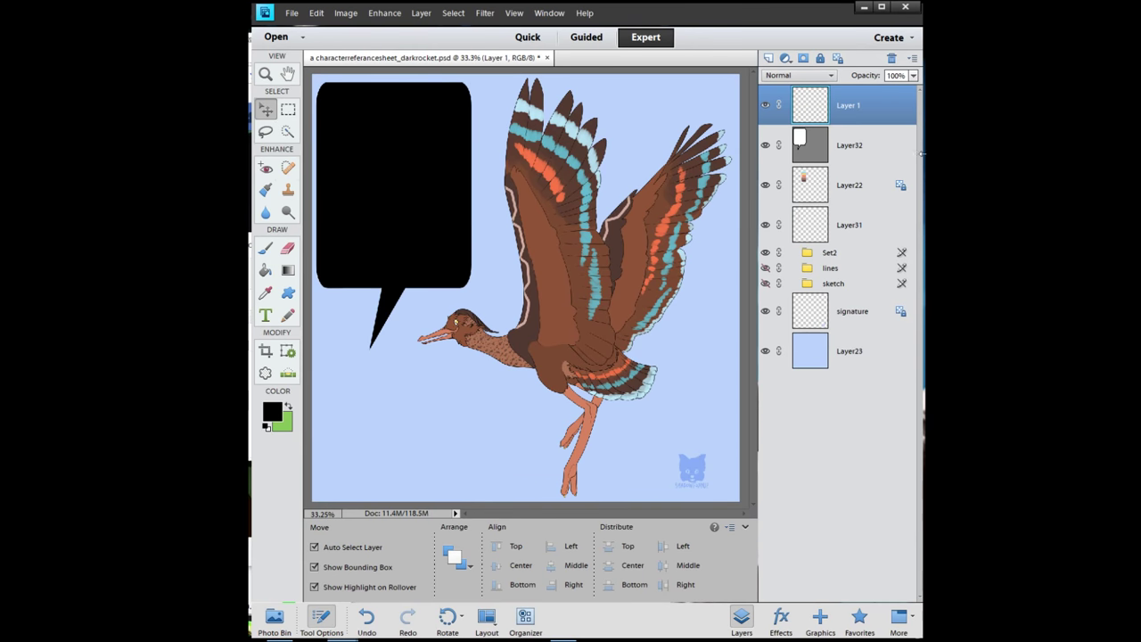
click(288, 292)
click(265, 315)
click(442, 423)
key(ctrl+v)
key(ctrl+a)
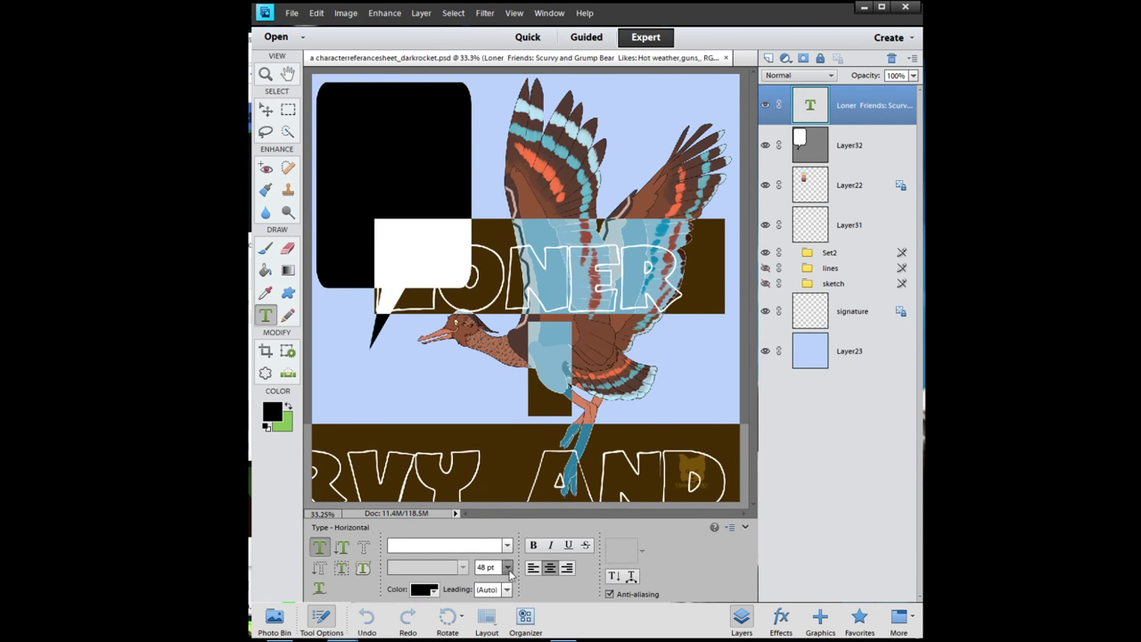
click(507, 569)
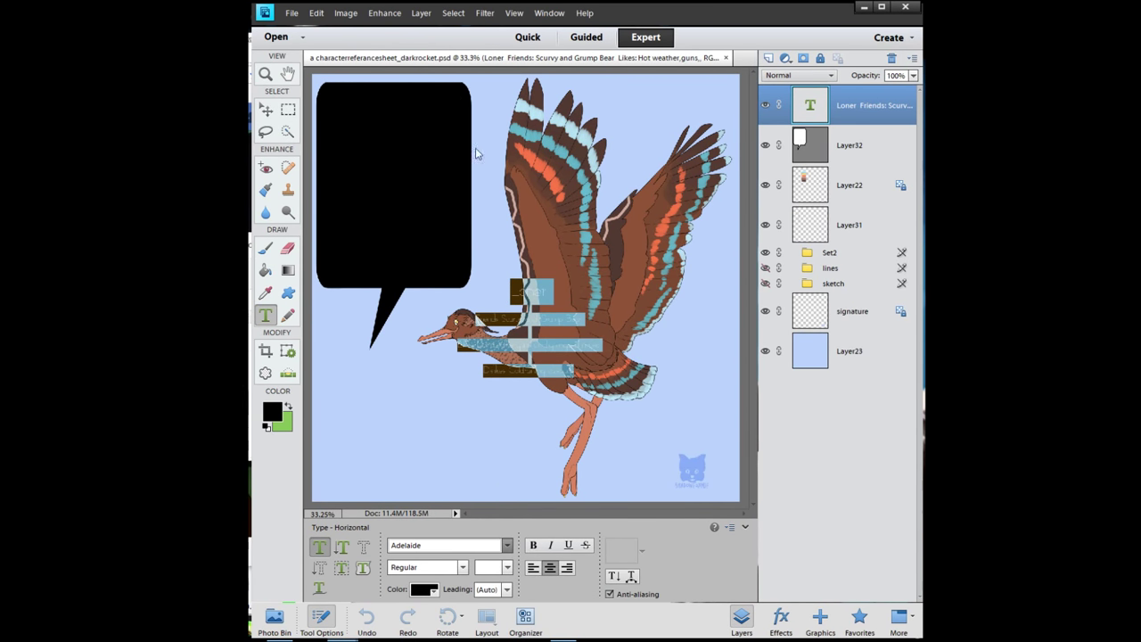
Step: Set the notes in off-white Agency FB inside the speech bubble and widen the bubble to enclose the text
drag(531, 339, 401, 160)
click(507, 567)
click(514, 450)
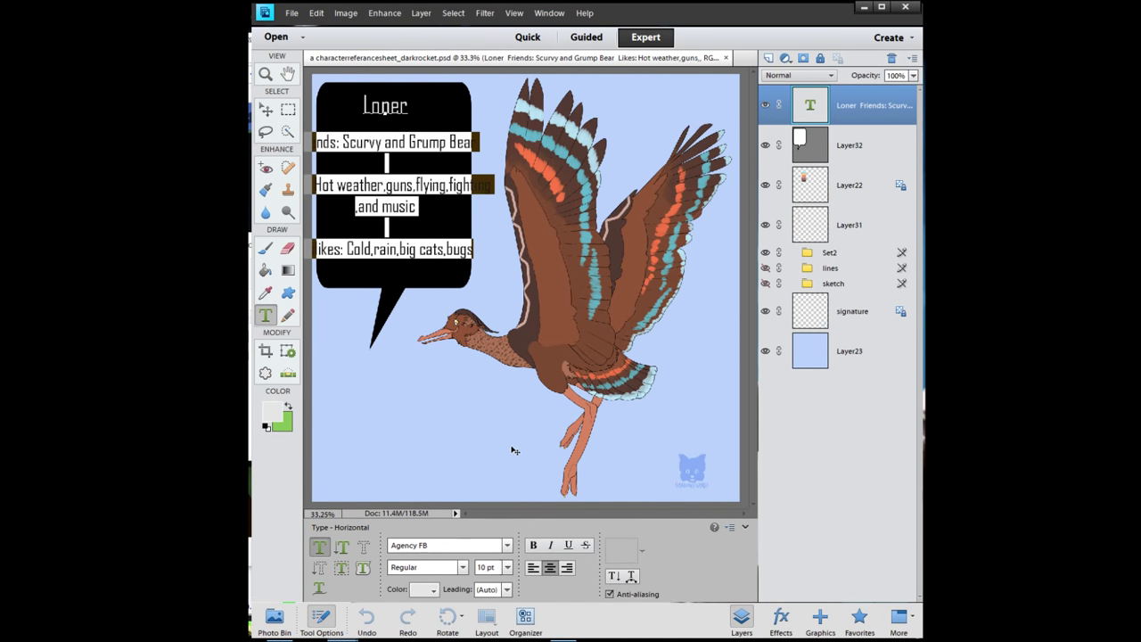
key(ctrl+Return)
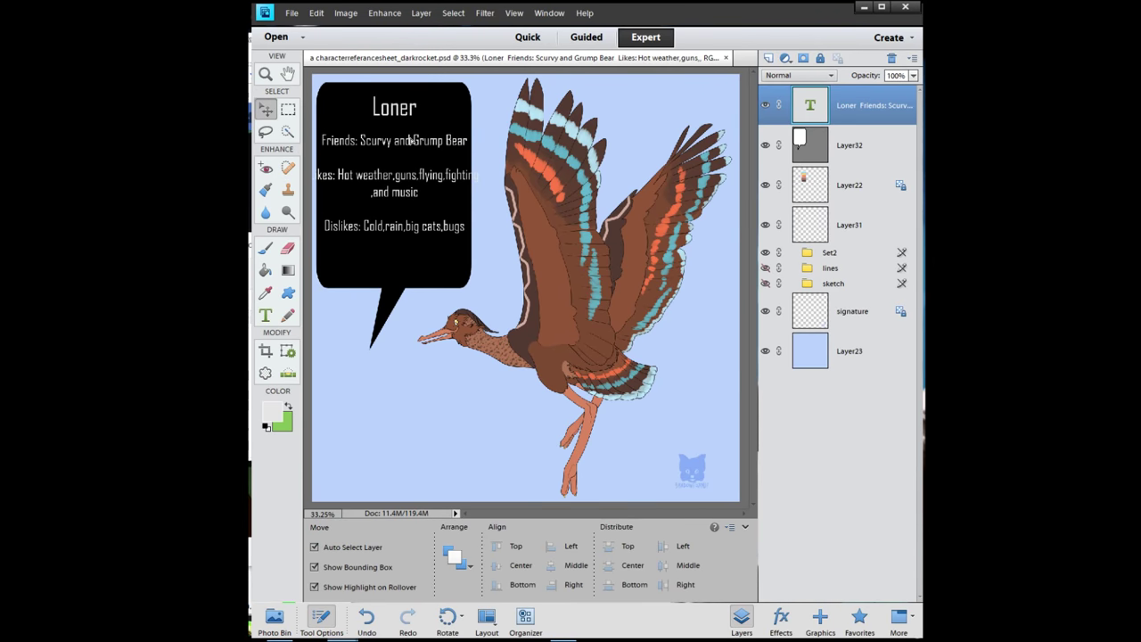
click(411, 140)
drag(471, 215, 497, 215)
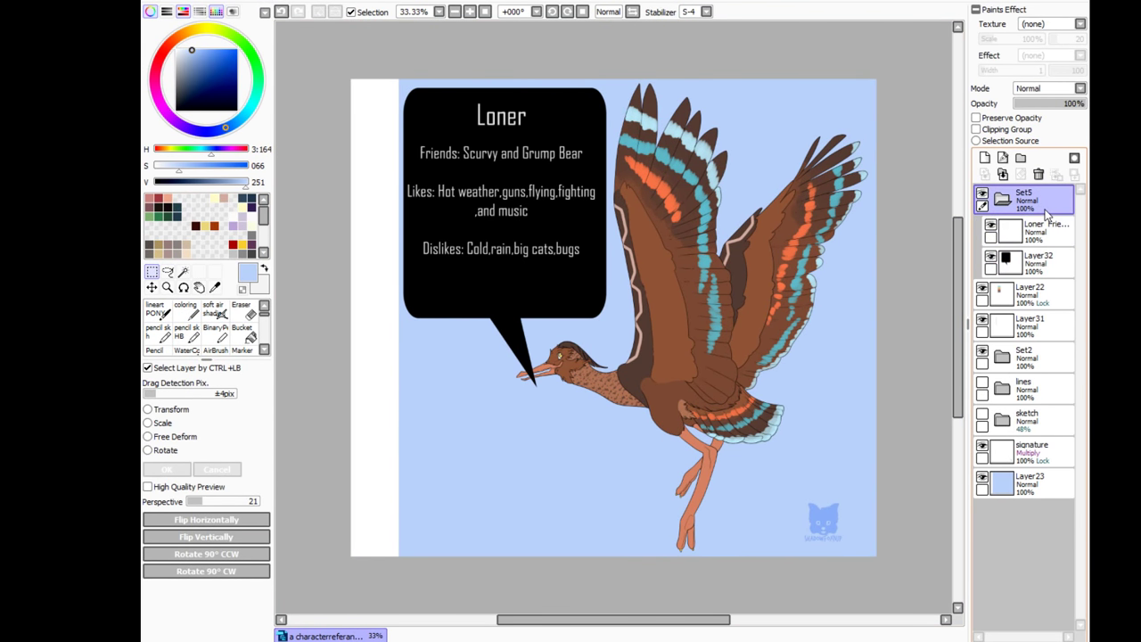
Step: Switch back to PaintTool SAI and scale down the light blue background layer to leave a white border around it
click(1050, 489)
key(ctrl+t)
drag(618, 556, 408, 524)
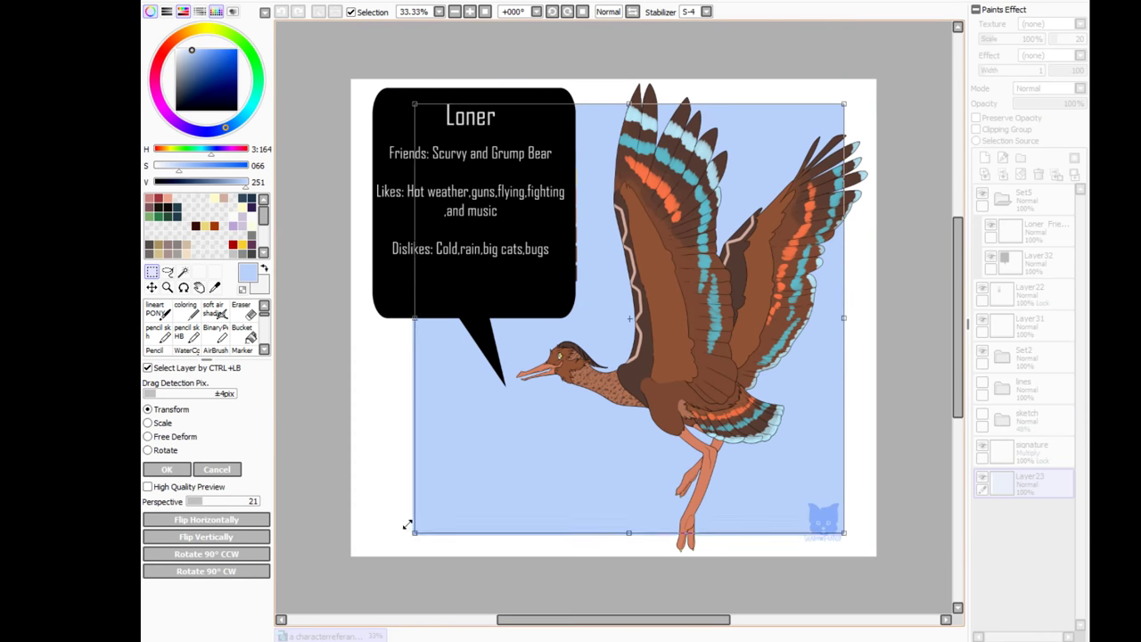
key(Return)
Step: Recolour the speech bubble light grey and its text black, preserving the opacity of both layers
click(1034, 261)
click(185, 307)
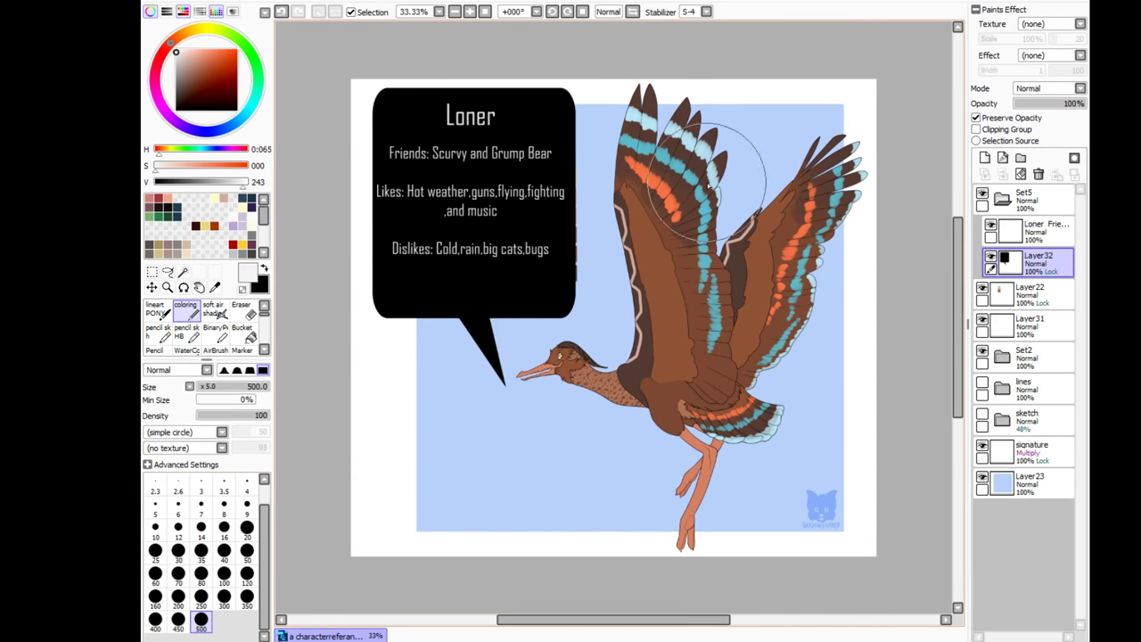
mouse_move(473, 134)
mouse_down()
mouse_move(535, 255)
mouse_move(482, 357)
mouse_up()
click(1044, 230)
click(976, 118)
mouse_move(393, 152)
mouse_down()
mouse_move(535, 204)
mouse_move(624, 489)
mouse_up()
Step: Lay the palette swatches out in a row below the bird's neck and place the chain under the speech bubble
click(1030, 292)
click(152, 287)
click(1030, 325)
drag(643, 221, 446, 379)
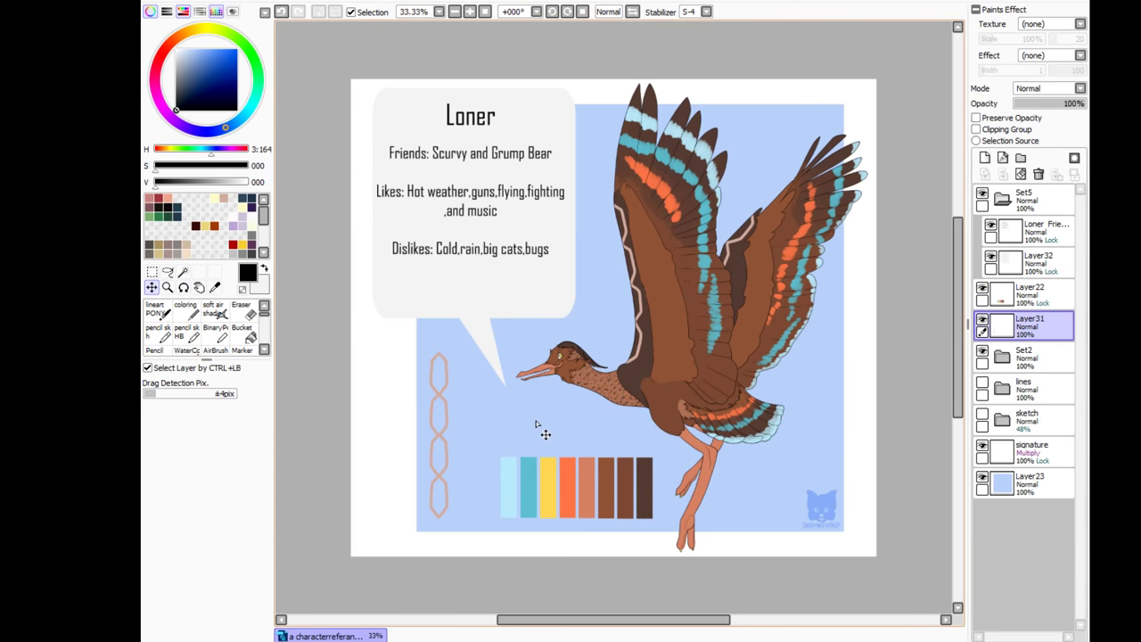
Step: Swap the browns on the bird's head, repainting the crest mid brown and the face feathers dark brown
click(1002, 356)
click(1011, 483)
scroll(1026, 445, down, 5)
click(214, 287)
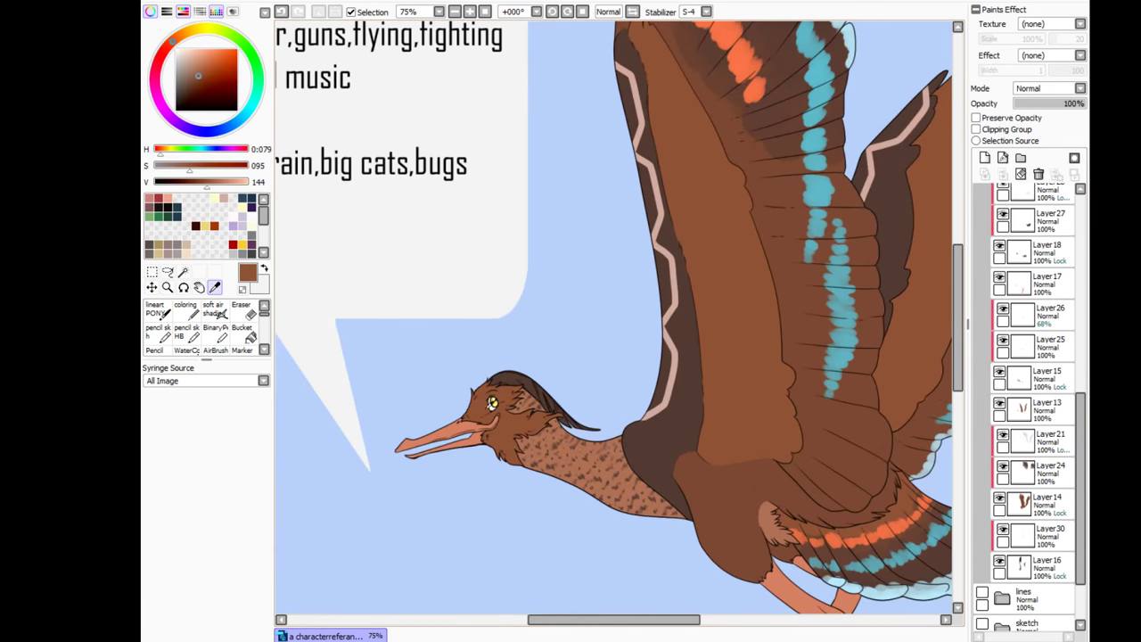
click(1034, 410)
click(977, 118)
click(186, 308)
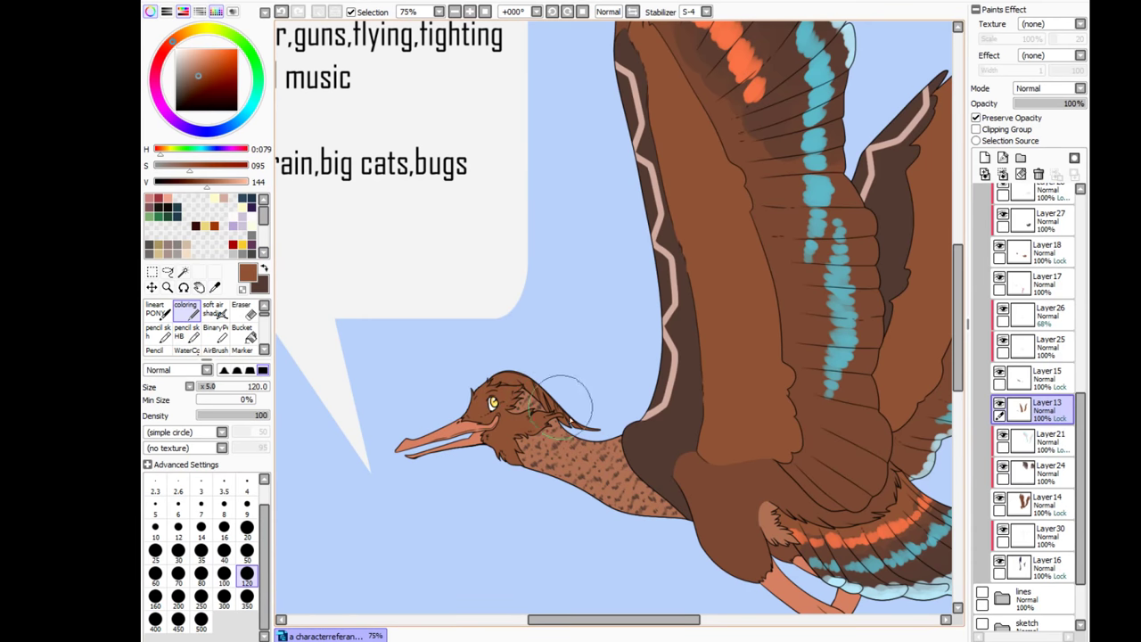
click(1034, 252)
drag(468, 426, 522, 446)
Step: Paint a small mid-brown detail behind the eye on a new clipped layer with the coloring brush at size 9
click(984, 158)
click(976, 129)
scroll(468, 426, up, 3)
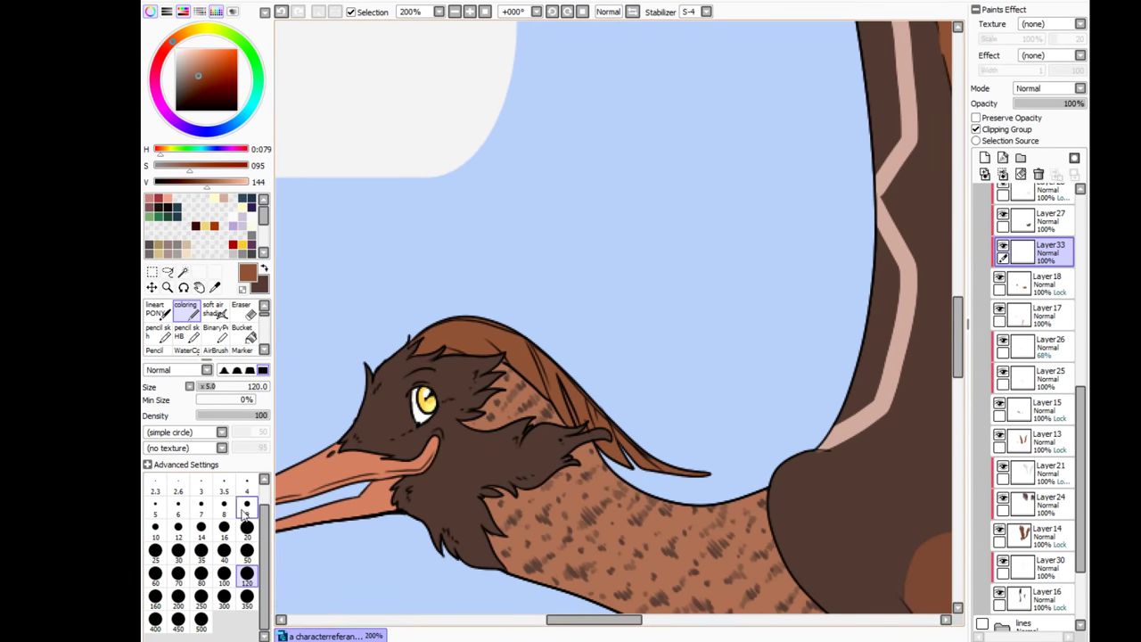
click(247, 505)
drag(436, 432, 454, 405)
scroll(454, 405, down, 5)
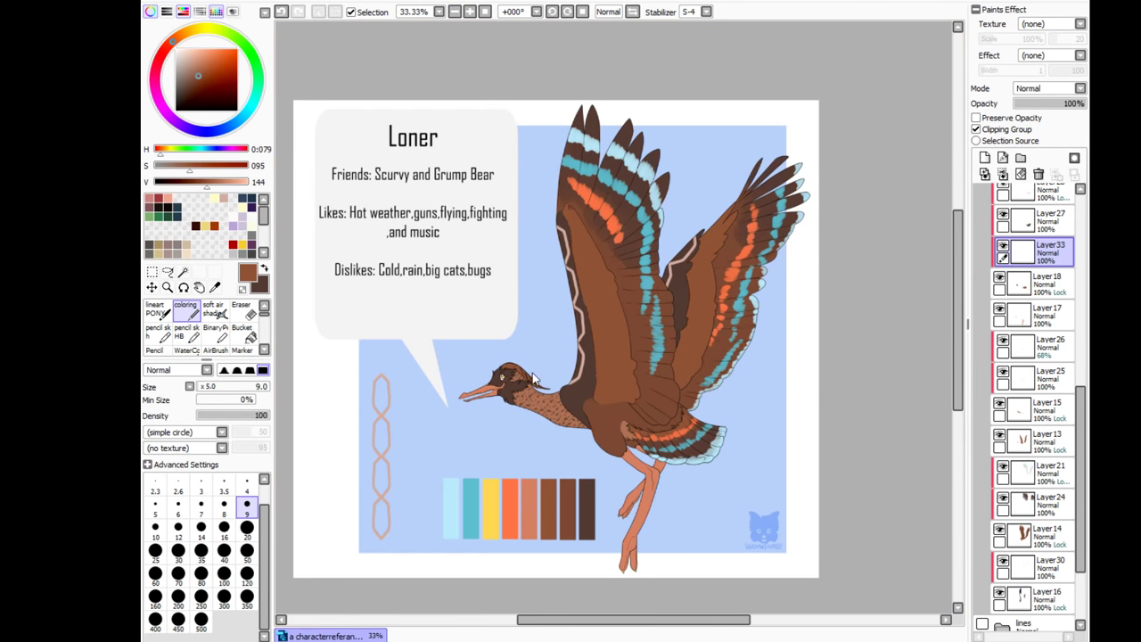
click(471, 12)
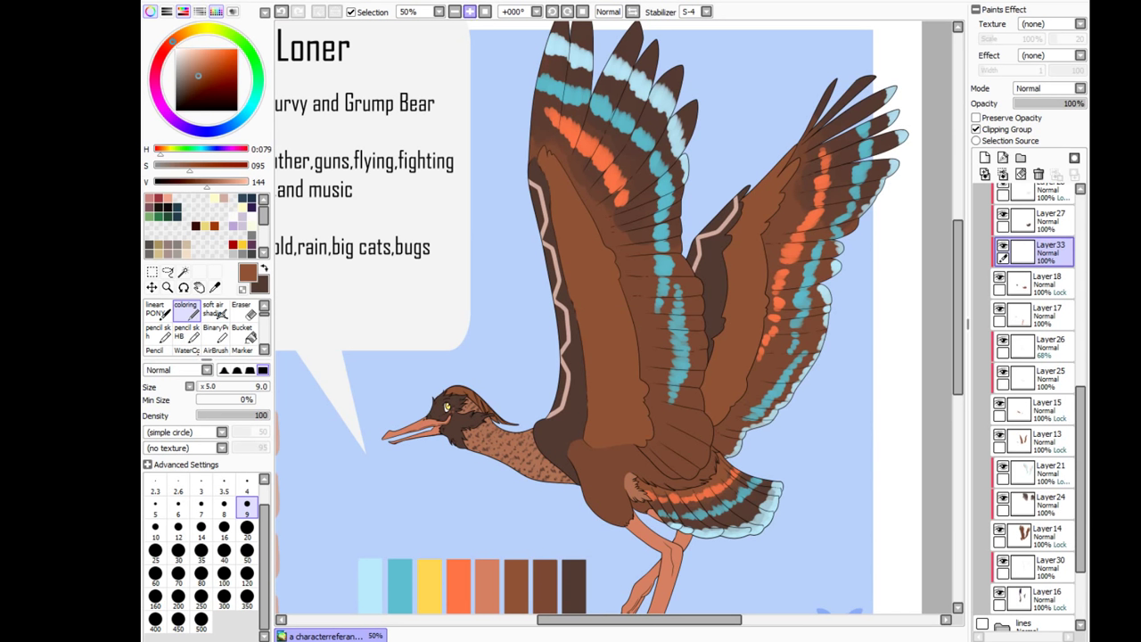
key(minus)
ctrl+click(465, 266)
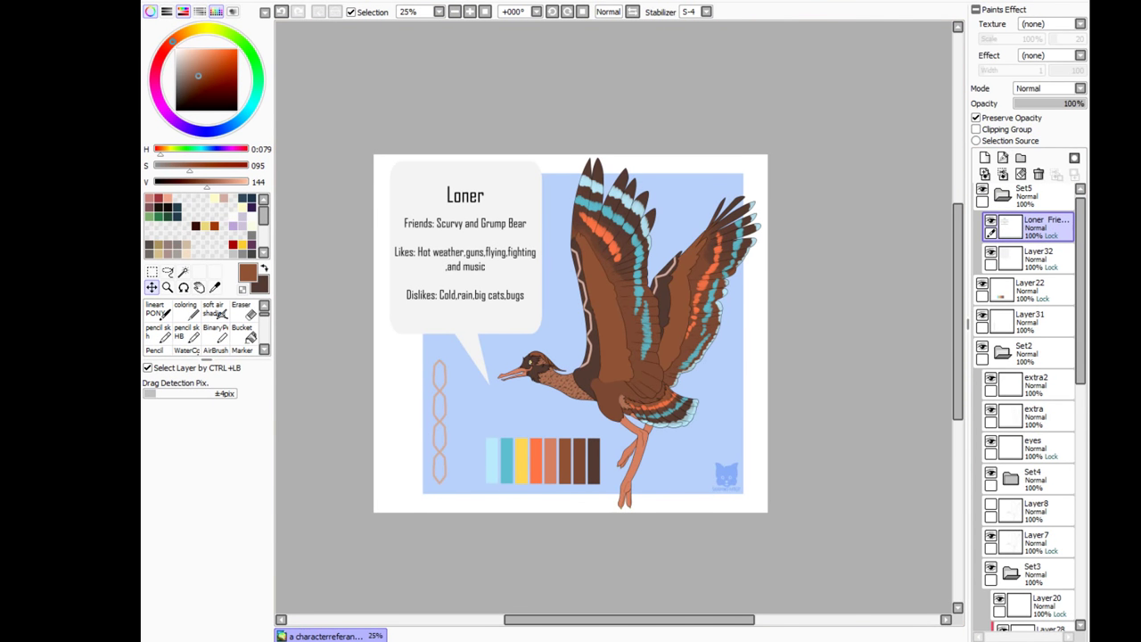
scroll(686, 130, up, 1)
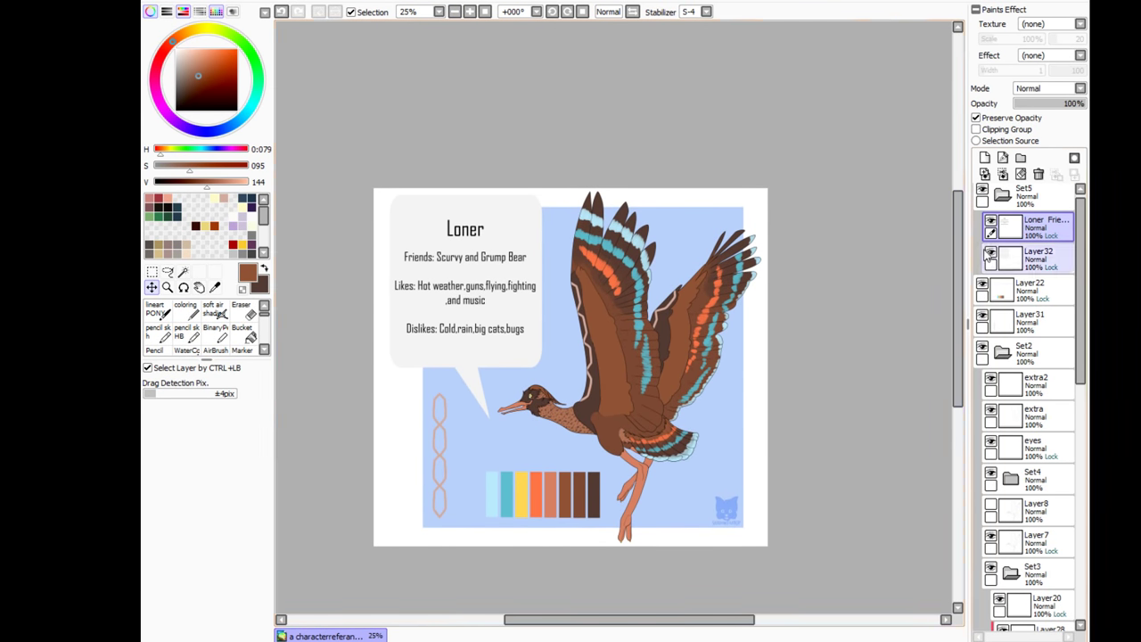
click(1024, 197)
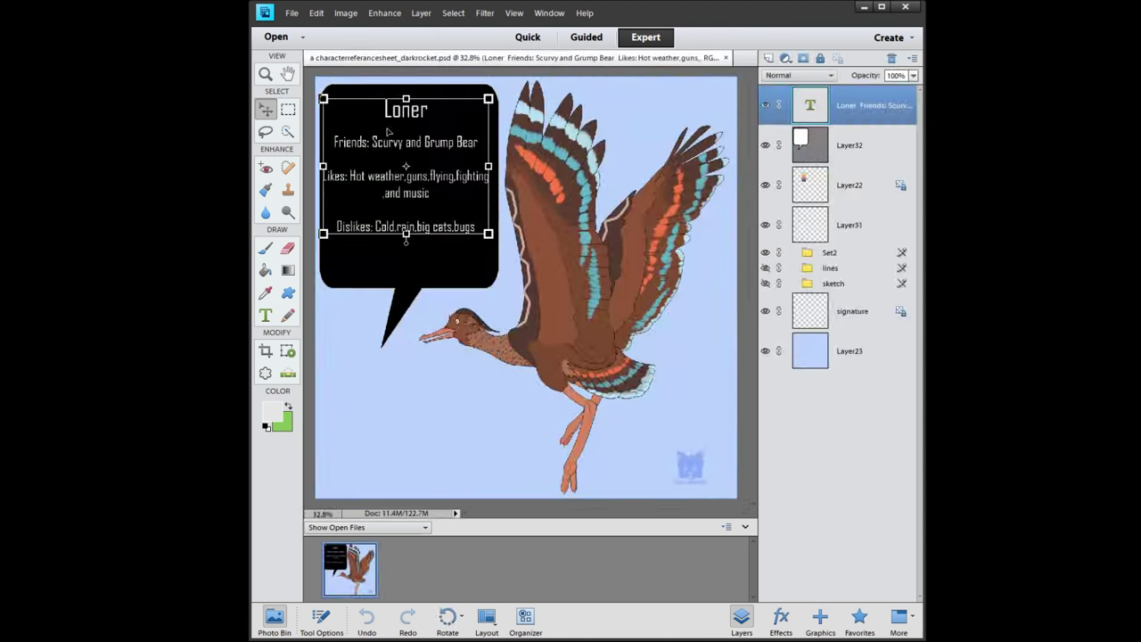
Step: In Photoshop Elements, reduce the notes to 8 pt and add the heading "McCree" above "Loner" at 12 pt
key(t)
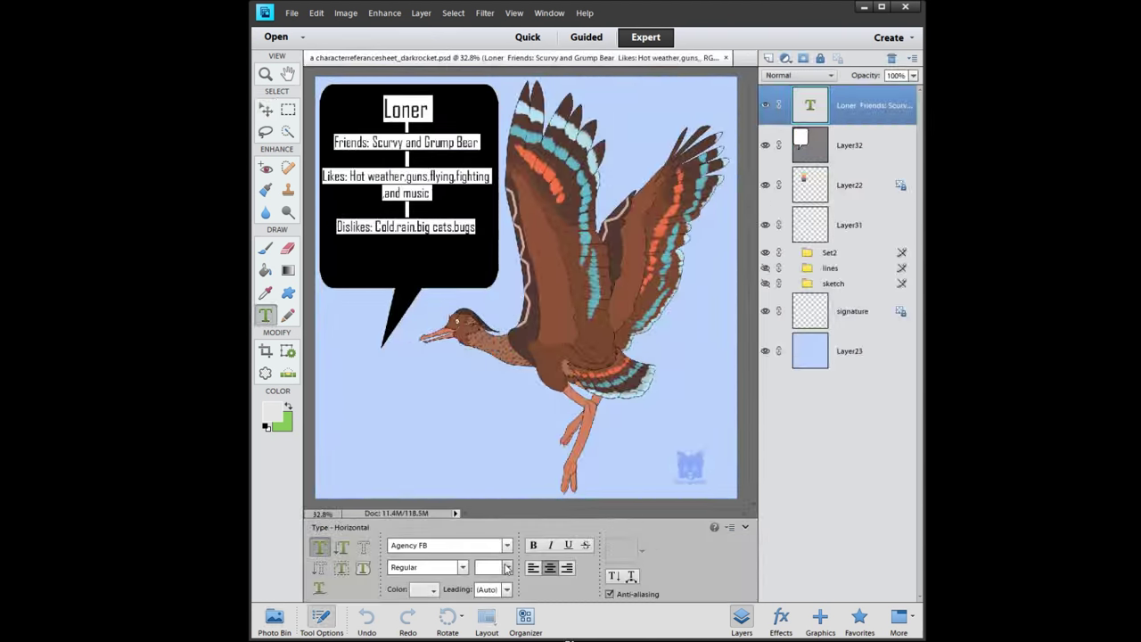
key(Return)
text(McCree)
key(shift+Home)
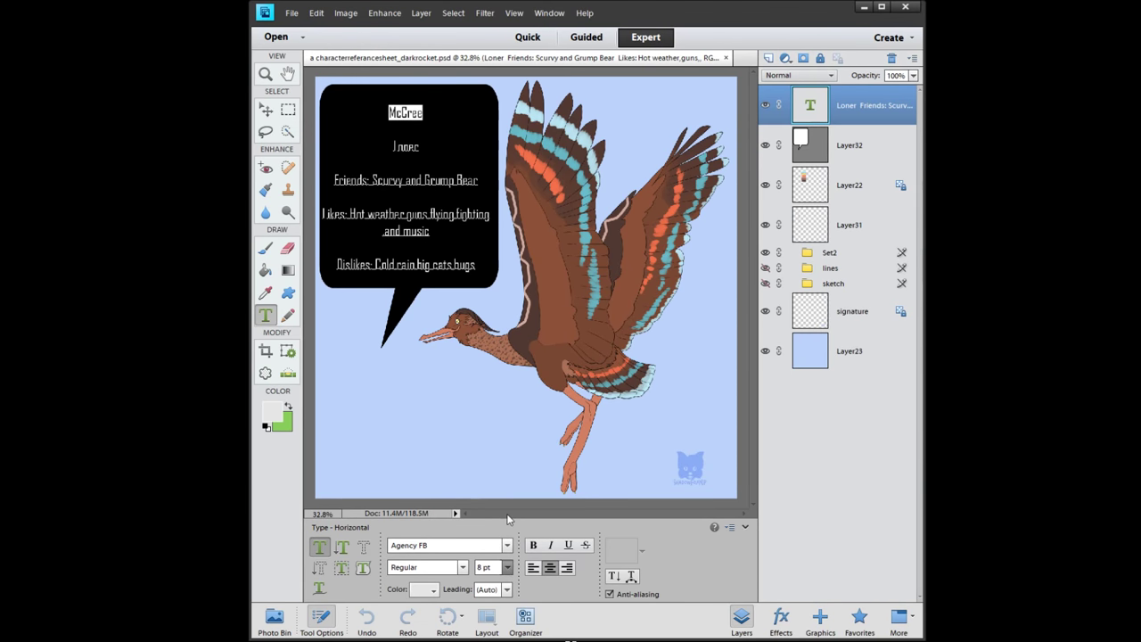
key(ctrl+shift+period)
key(ctrl+shift+period)
Step: Add the subtitle "The kori bustard" on its own line directly beneath the heading
key(End)
key(Return)
text(()
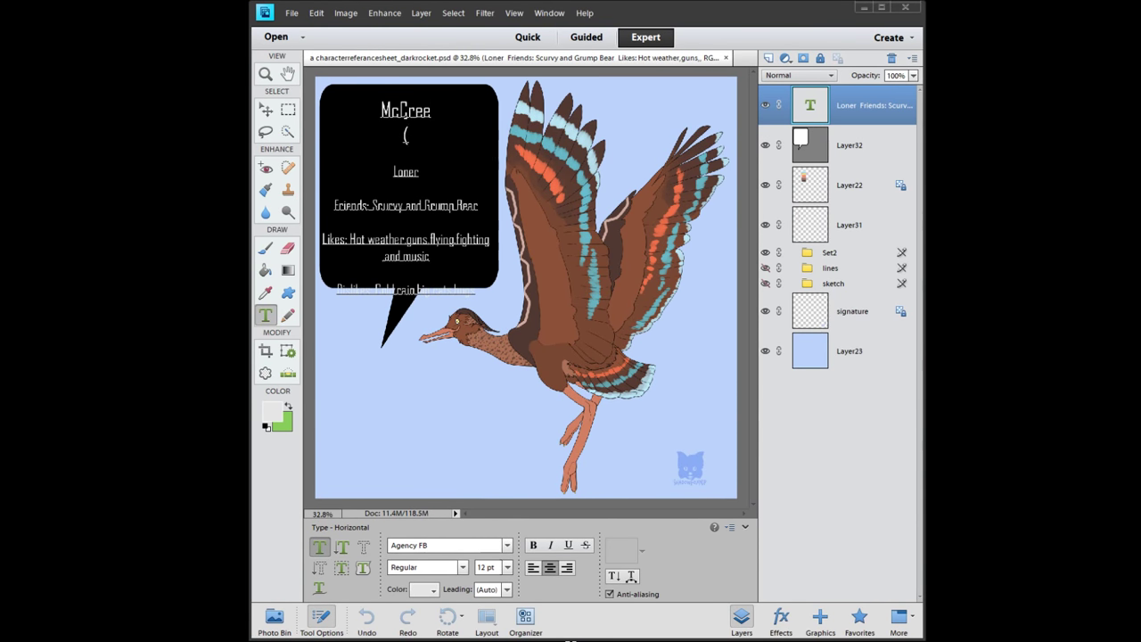
text( The kori bustard ))
key(Left)
key(Home)
key(Right)
text(The)
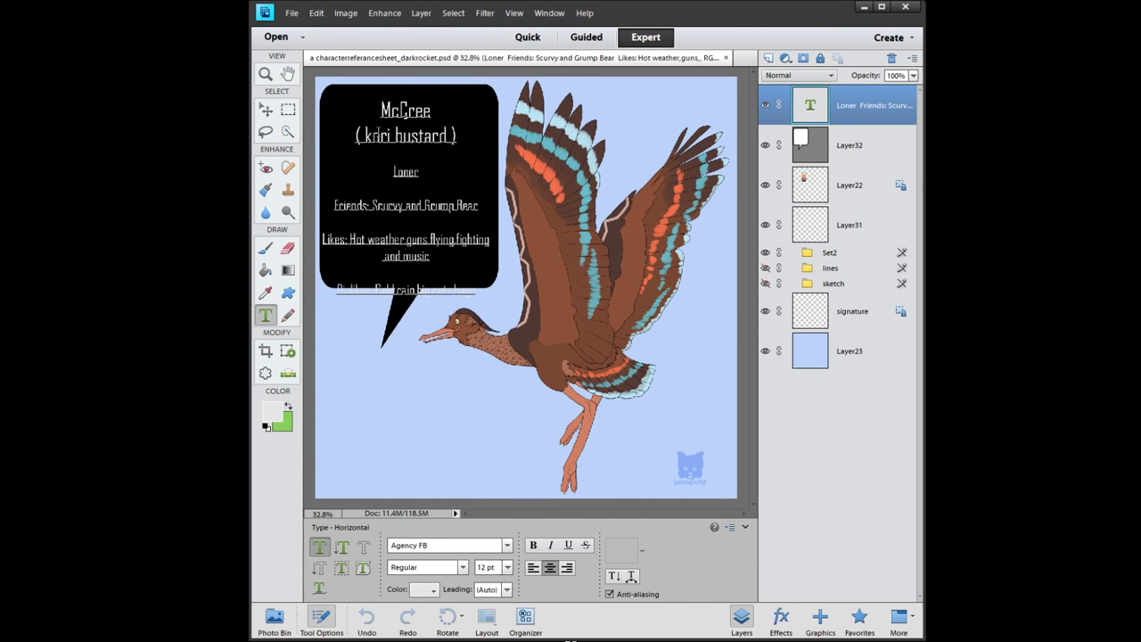
triple_click(482, 127)
text(The kori bustard)
Step: Enlarge the "McCree" heading further and set the subtitle to 12 pt
double_click(405, 108)
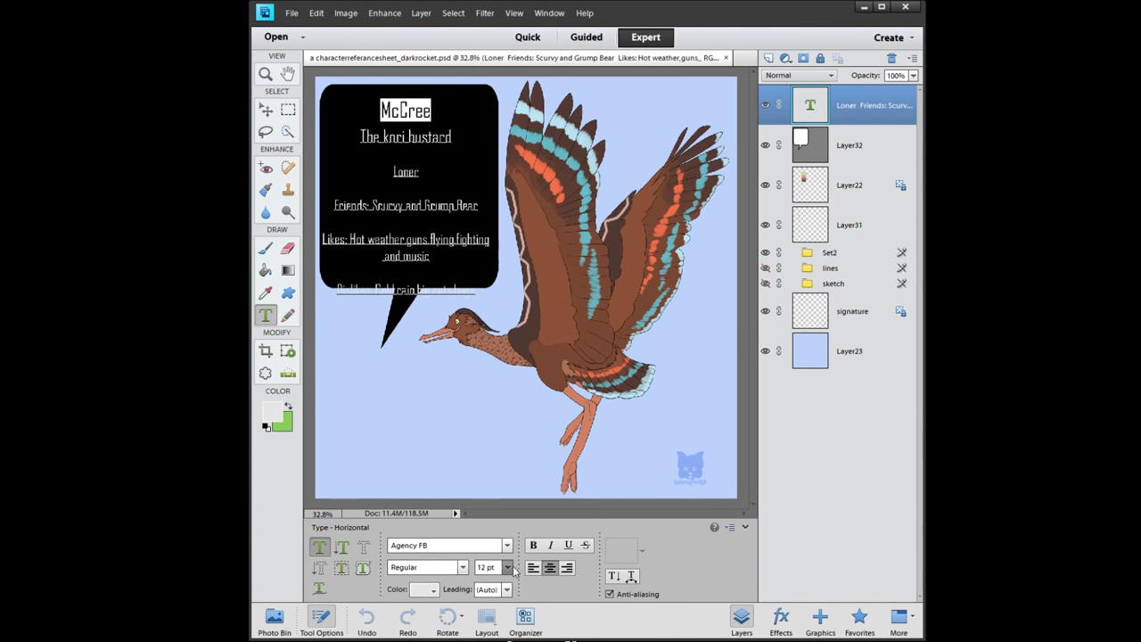
key(ctrl+shift+period)
key(ctrl+shift+period)
key(ctrl+shift+period)
triple_click(408, 123)
key(ctrl+shift+period)
key(ctrl+shift+period)
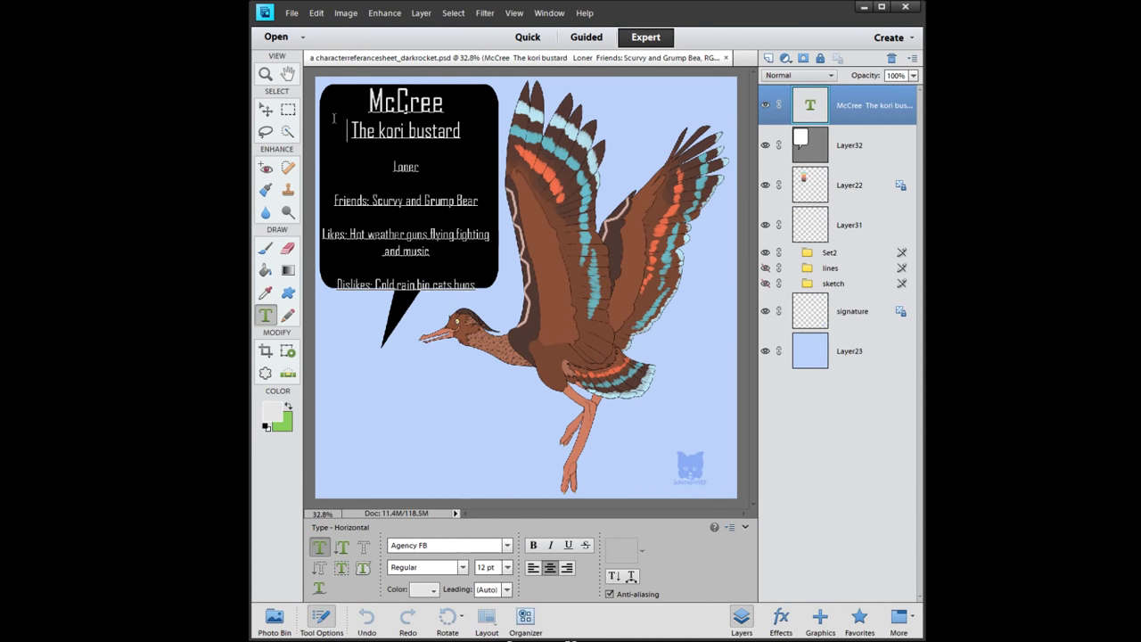
click(396, 185)
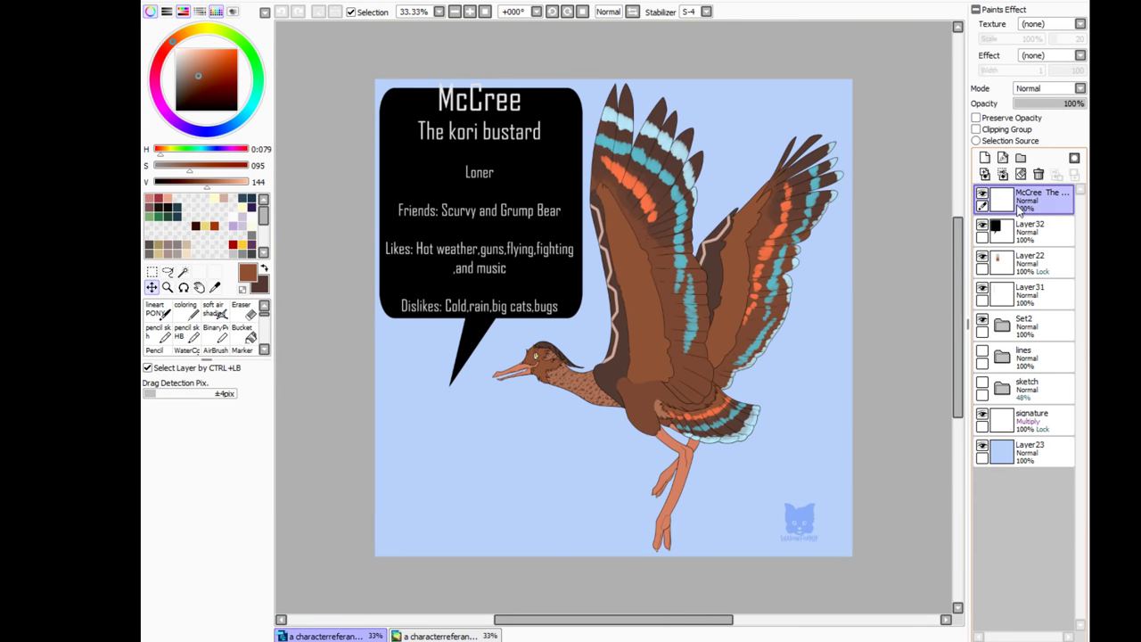
Step: Bring the new text into the PaintTool SAI sheet, hide the old notes layer, and extend the speech bubble's top upward
key(ctrl+t)
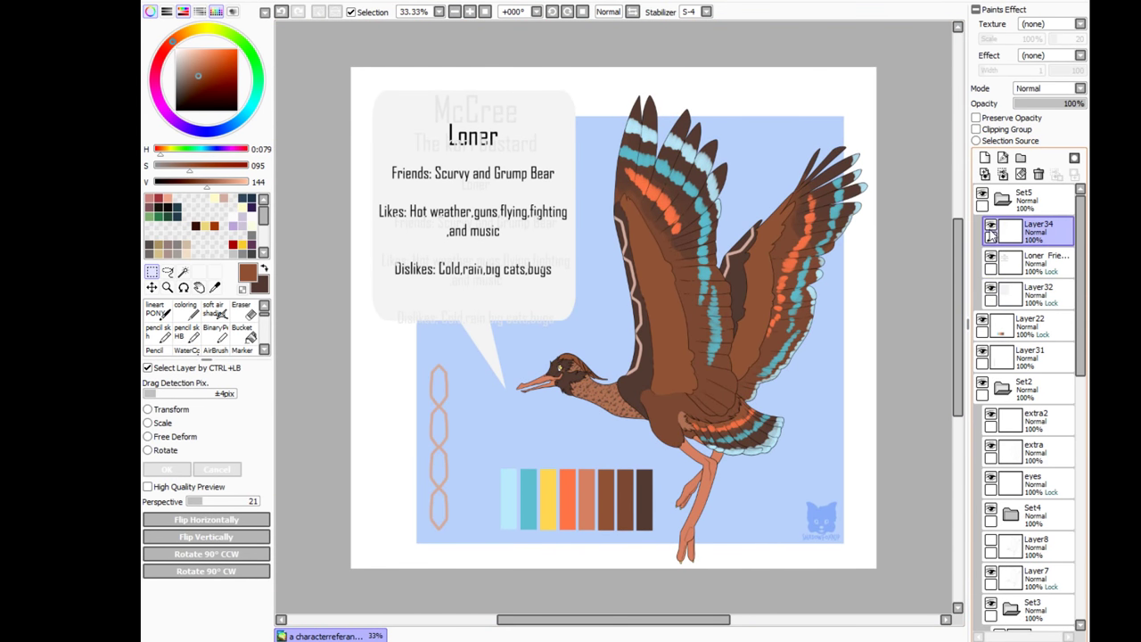
click(990, 257)
drag(351, 68, 738, 222)
key(ctrl+d)
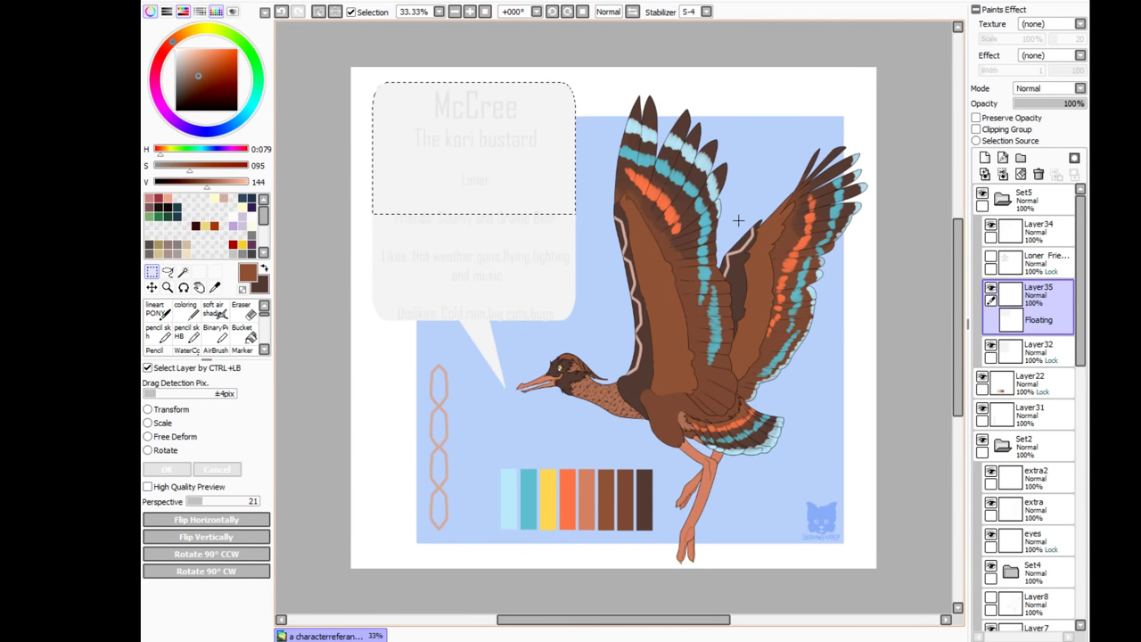
Step: Recolour the new text black and the speech bubble near-white
click(1026, 230)
click(186, 308)
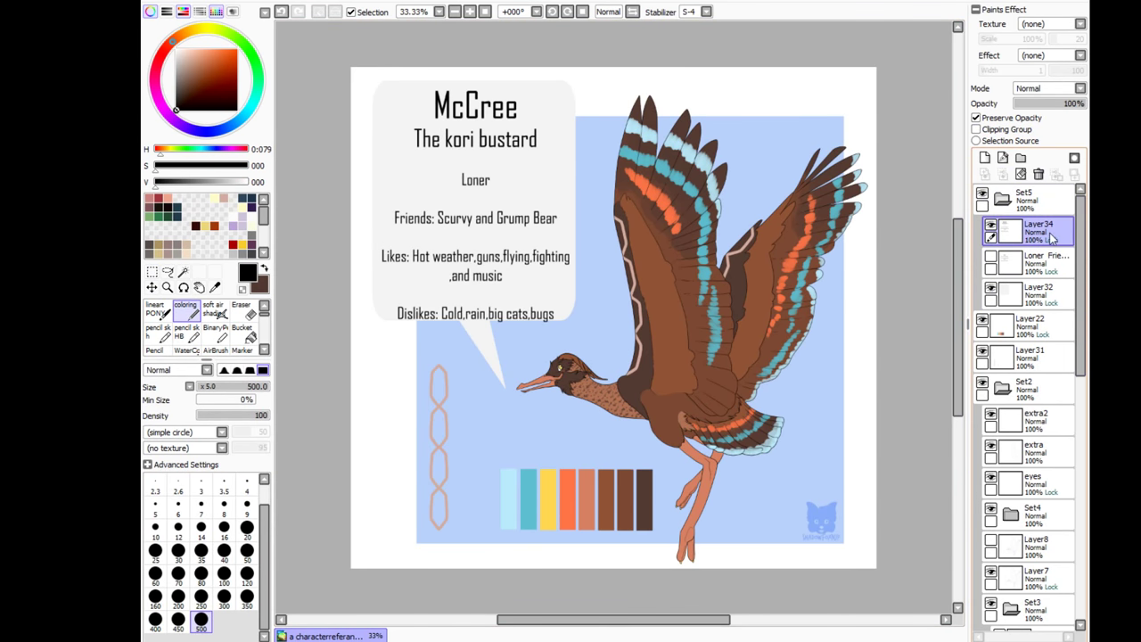
click(1034, 293)
alt+click(633, 188)
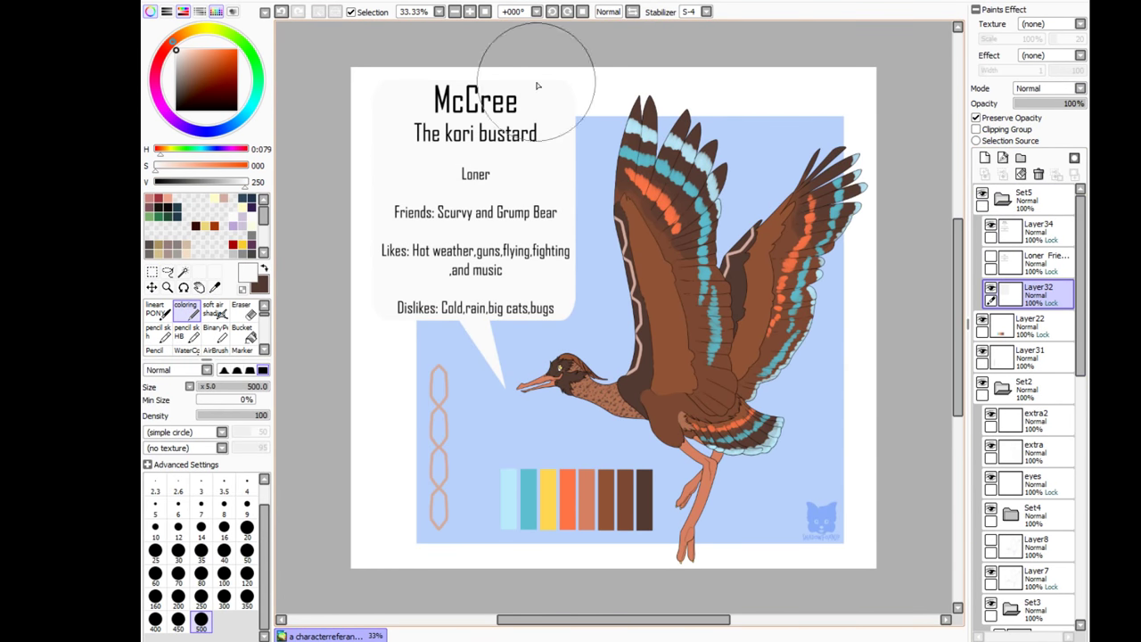